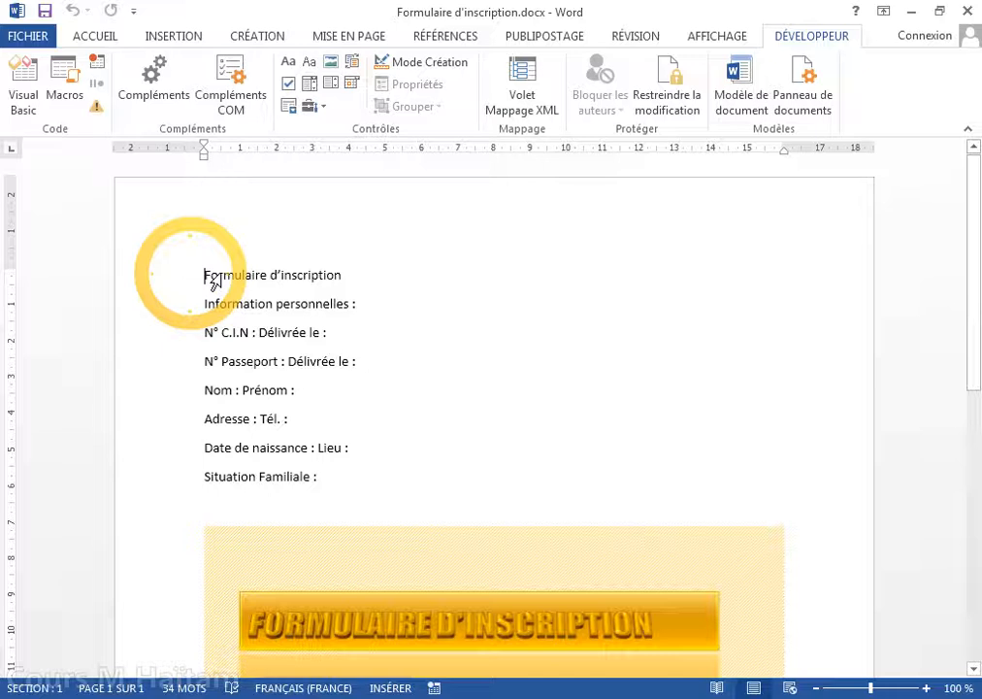
# Step: Select the form lines, Formulaire d'inscription through Situation Familiale, to copy them
pyautogui.moveTo(205, 276); pyautogui.dragTo(211, 481)
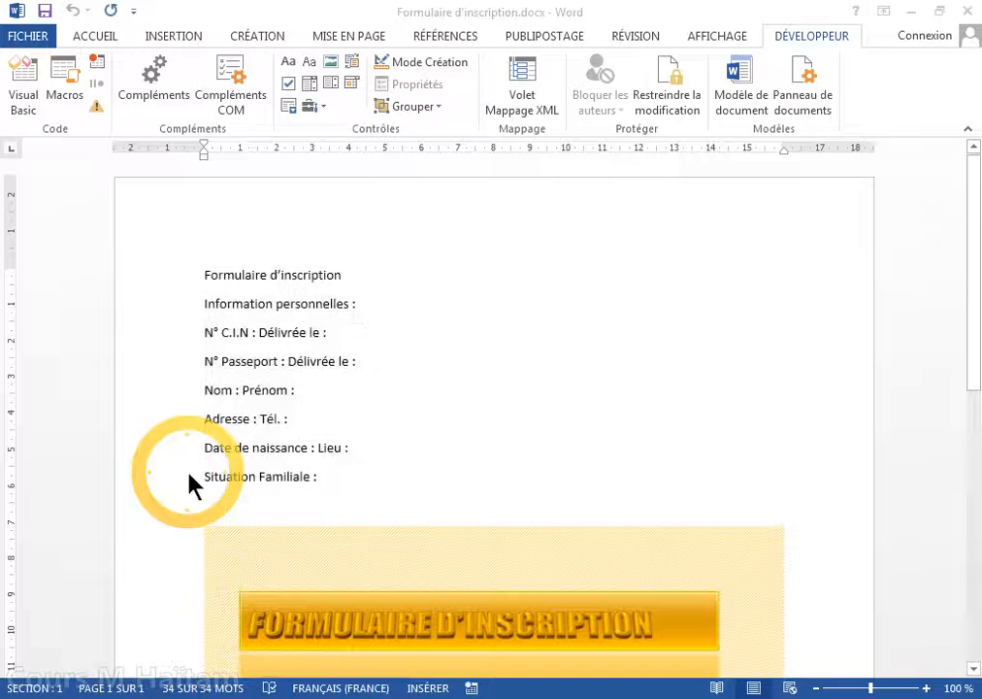
# Step: Paste the form lines into the blank document and set their line spacing to 2,5
pyautogui.write('Formulaire d’inscription Information personnelles : N° C.I.N : Délivrée le : N° Passeport : Délivrée le : Nom : Prénom : Adresse : Tél. : Date de naissance : Lieu : Situation Familiale :')
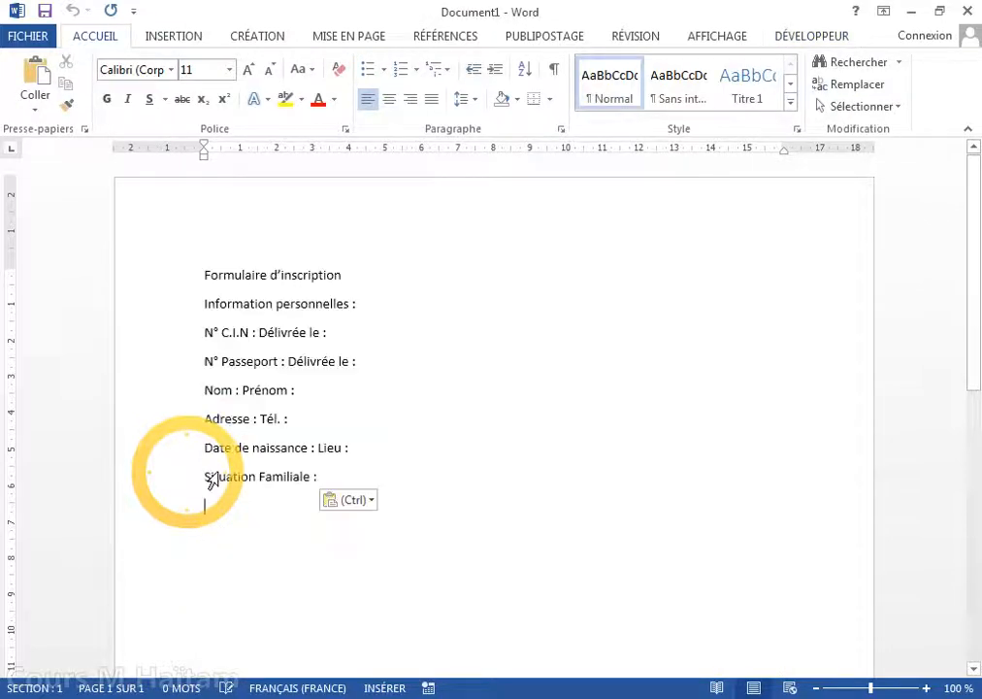
pyautogui.click(210, 289)
pyautogui.moveTo(210, 291); pyautogui.dragTo(204, 559)
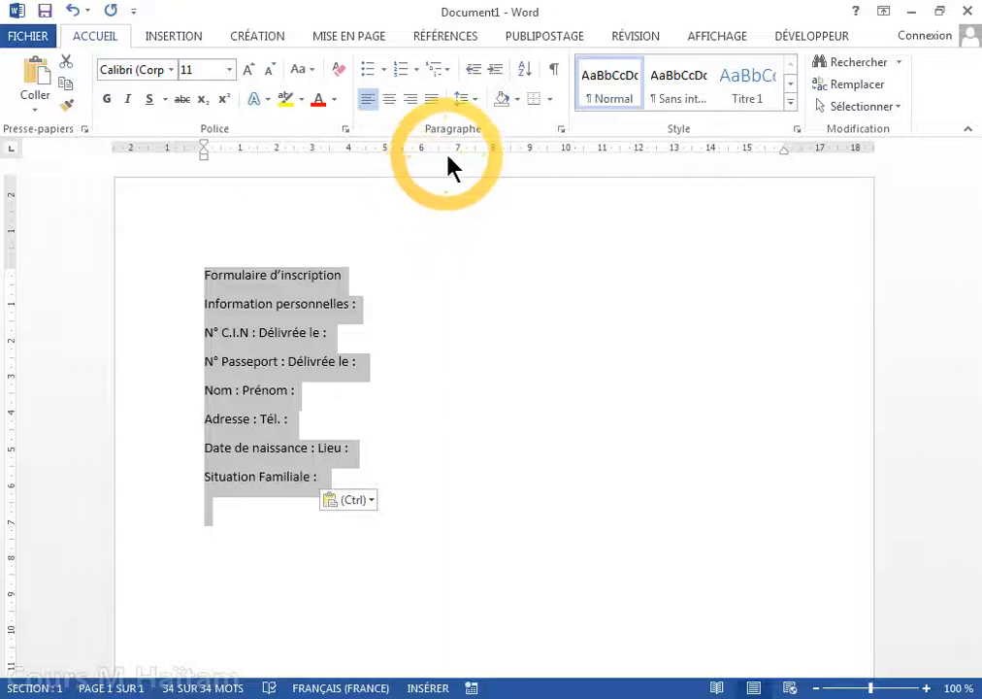
pyautogui.click(470, 101)
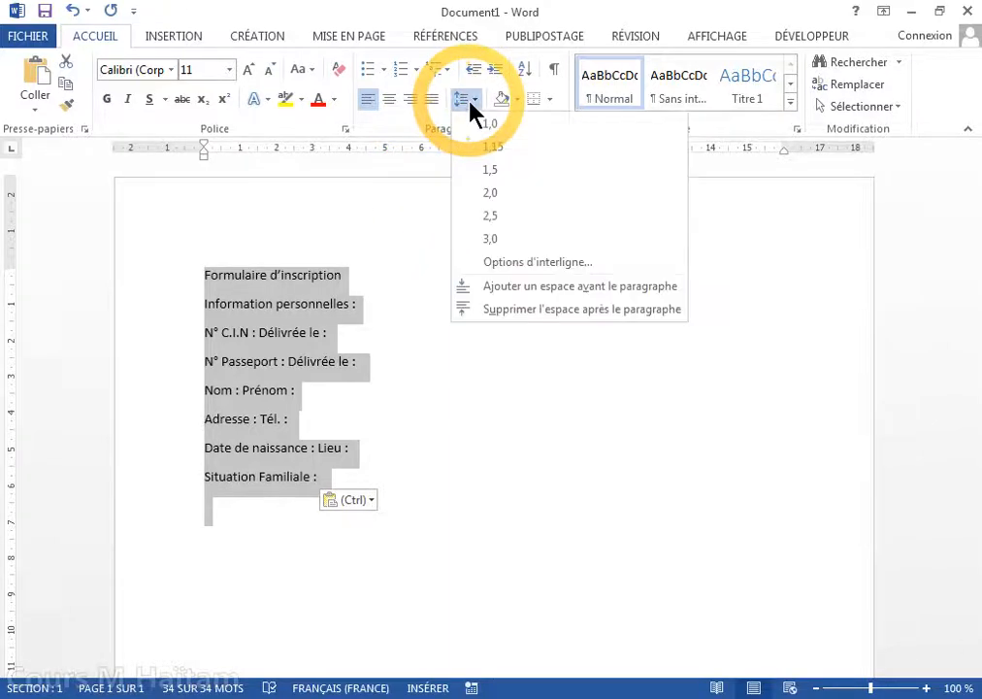
pyautogui.click(475, 227)
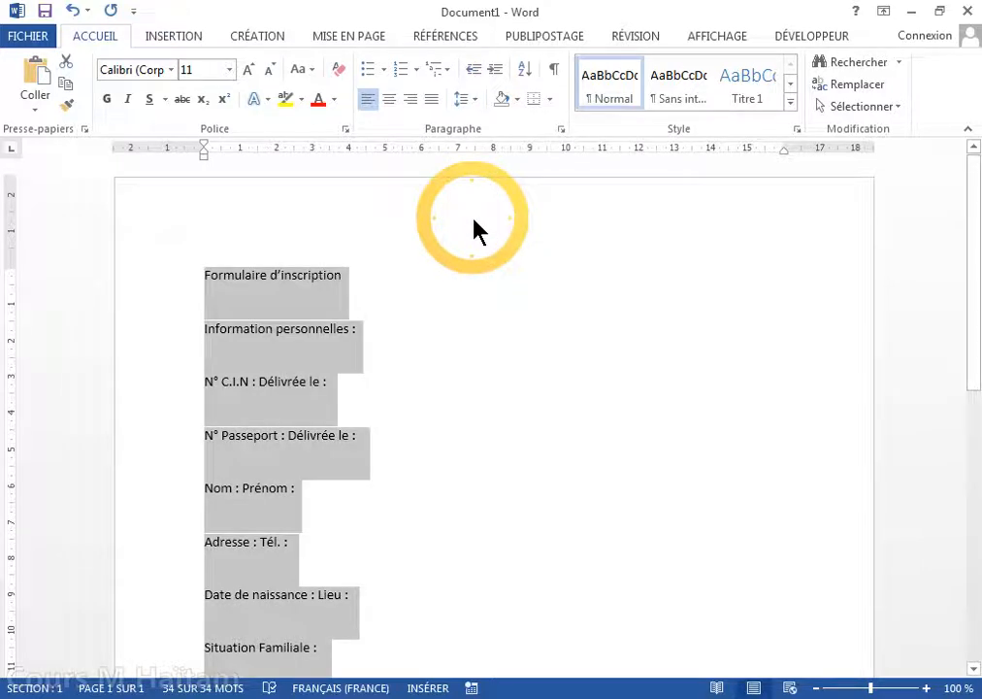
pyautogui.click(209, 284)
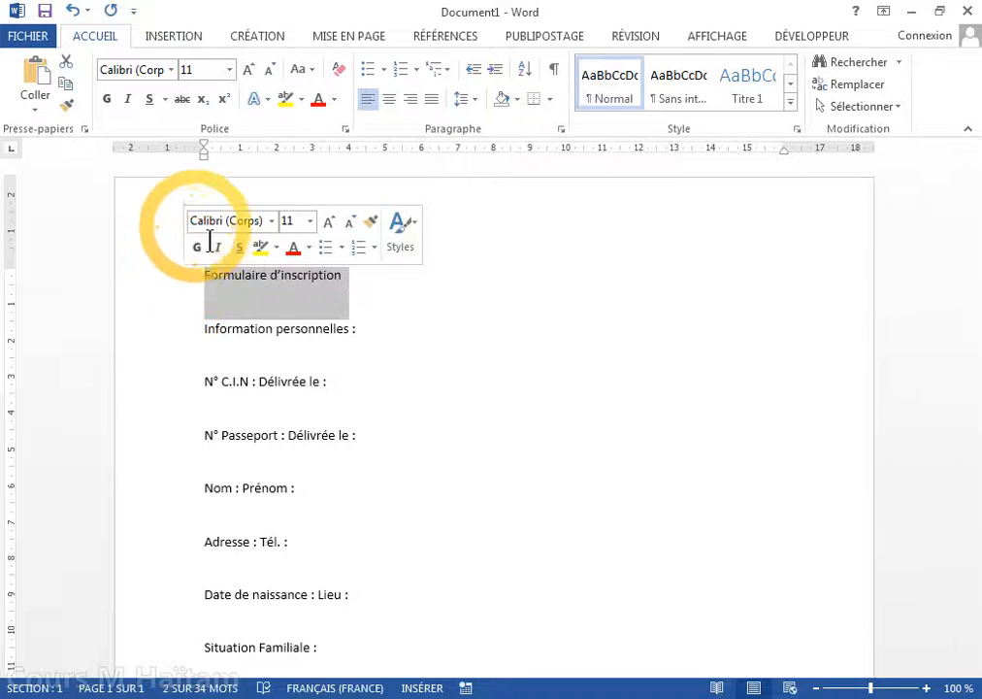
# Step: Turn the Formulaire d'inscription line into gold WordArt and widen its box to 16,09 cm
pyautogui.click(191, 38)
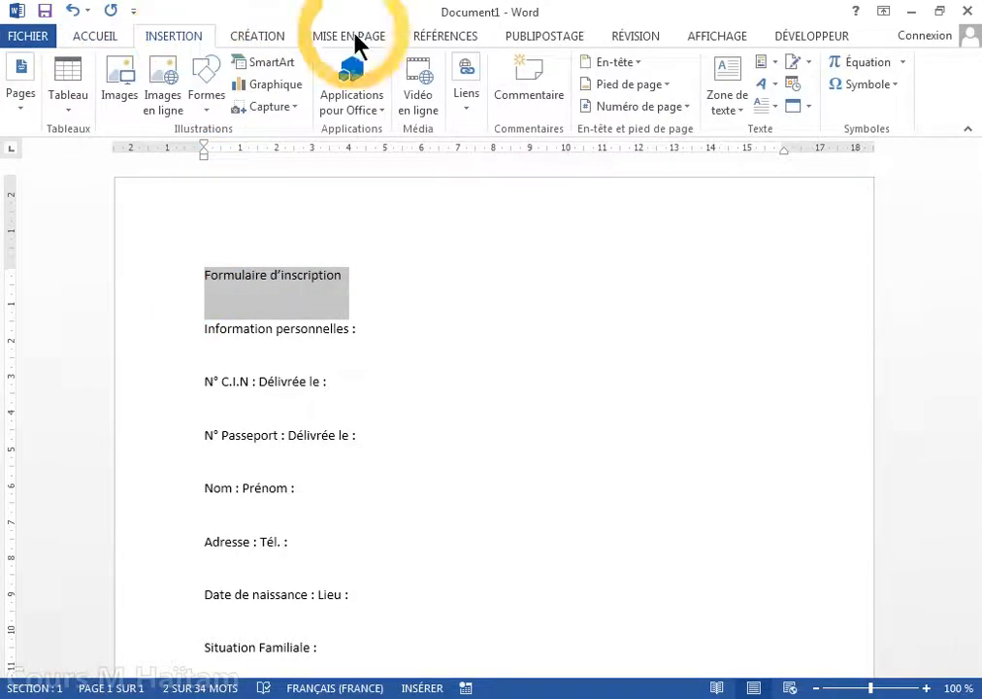
pyautogui.click(776, 85)
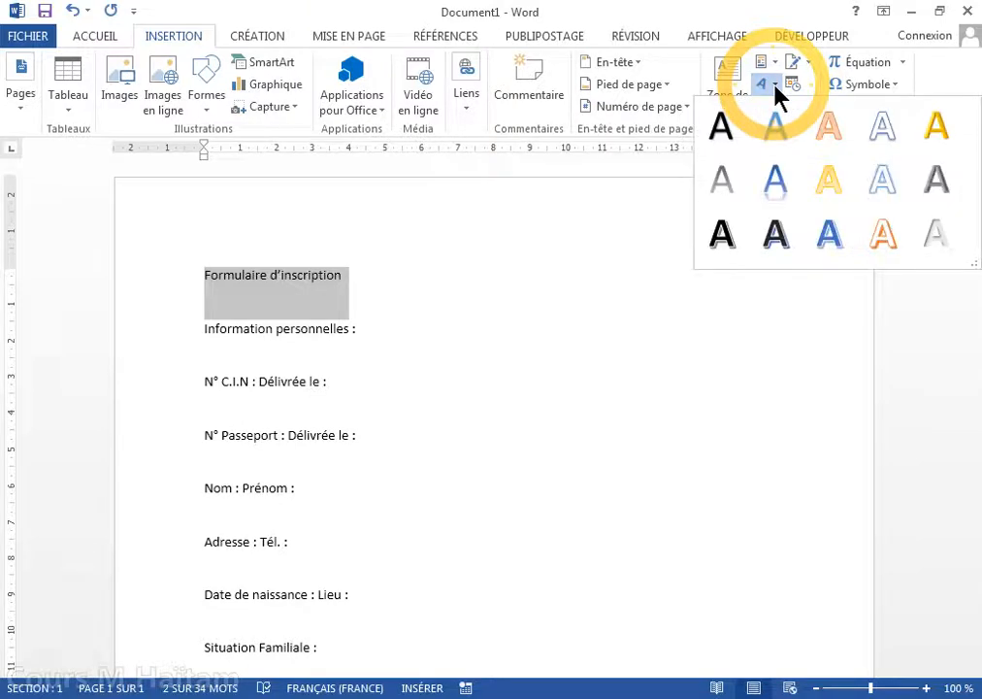
pyautogui.click(928, 131)
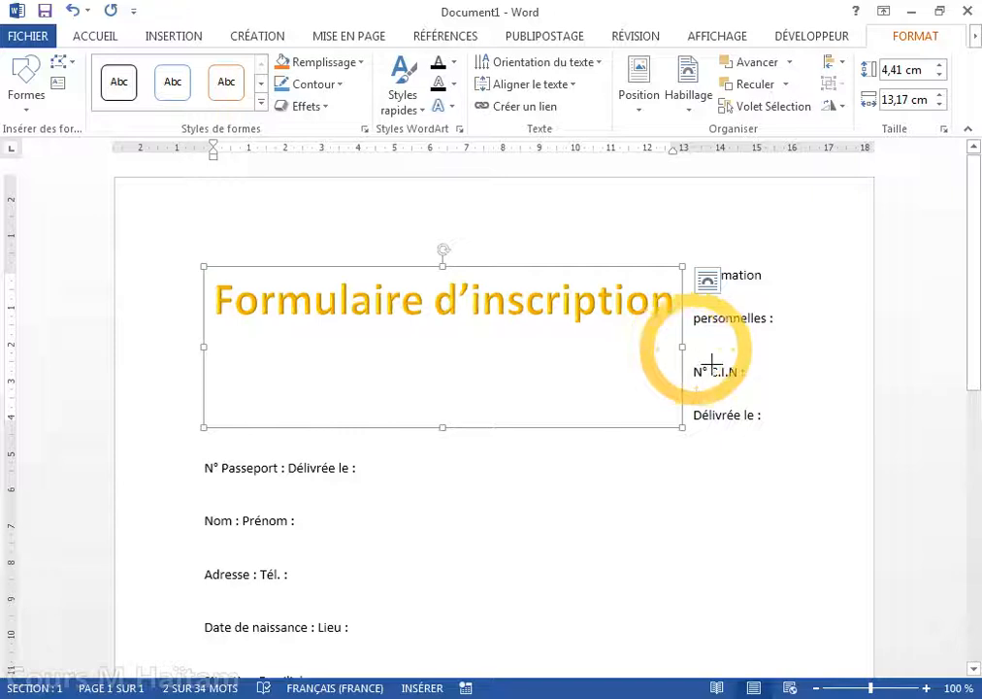
pyautogui.moveTo(682, 347); pyautogui.dragTo(787, 345)
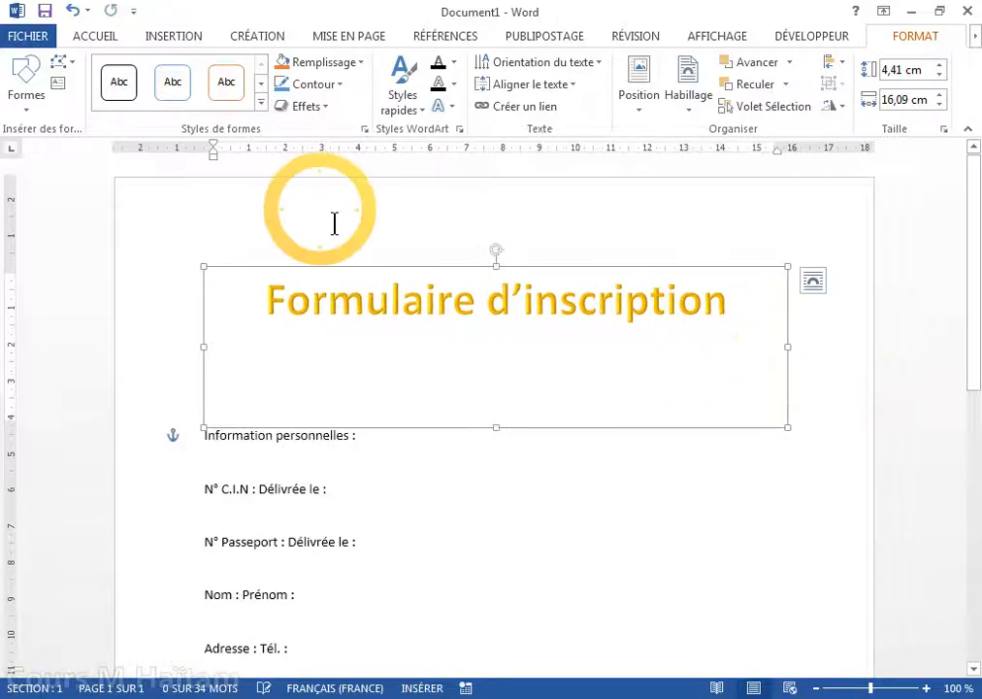
# Step: Set the WordArt title's font to Impact and pull its box's bottom edge up to fit
pyautogui.click(107, 39)
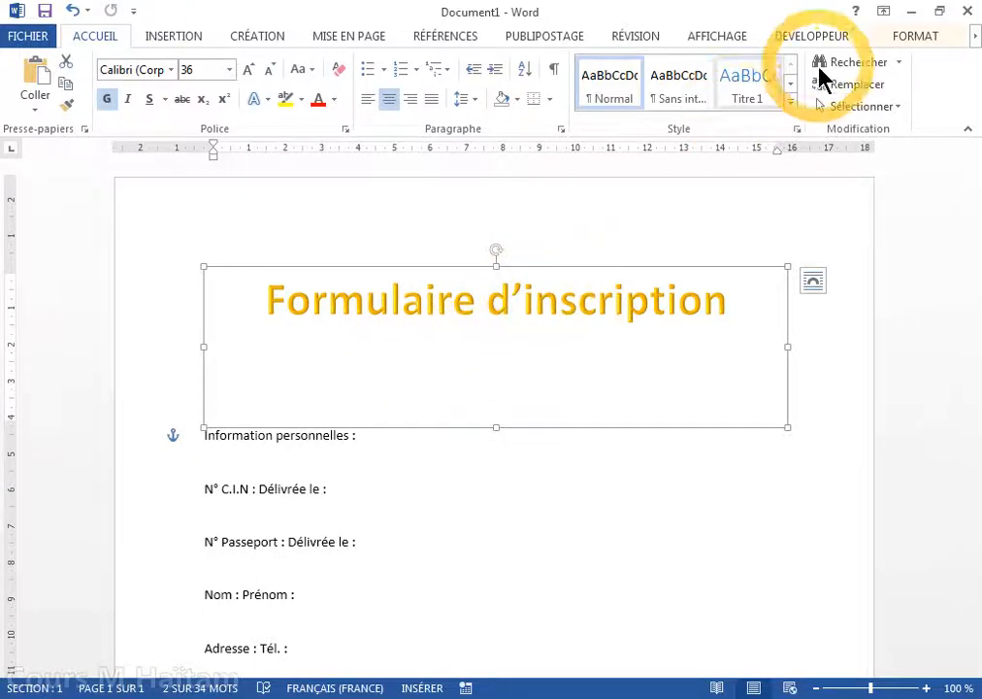
pyautogui.click(921, 44)
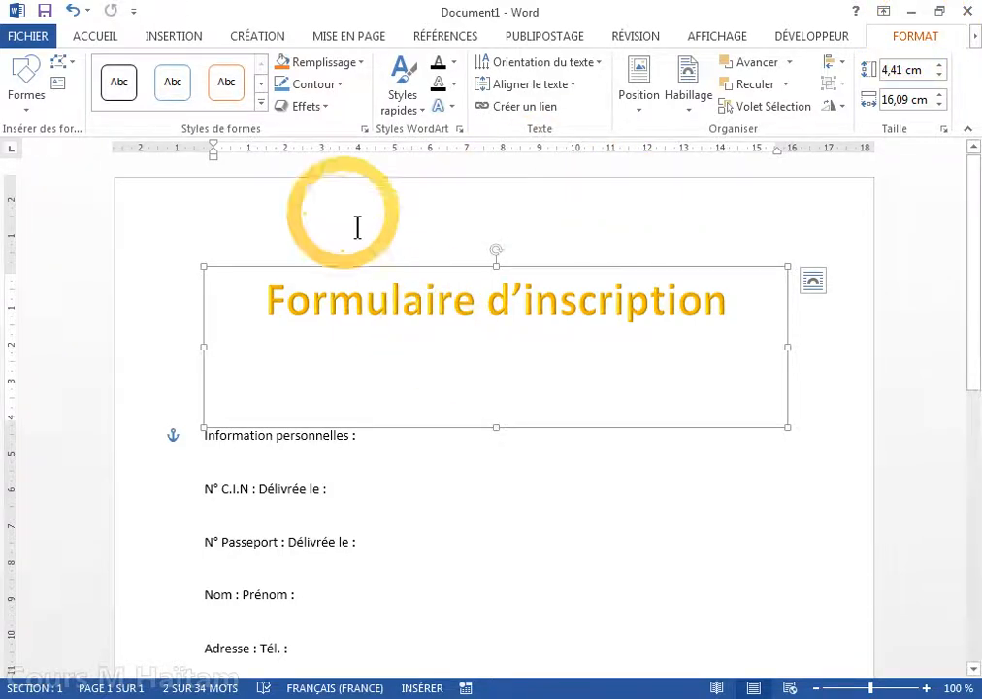
pyautogui.click(94, 37)
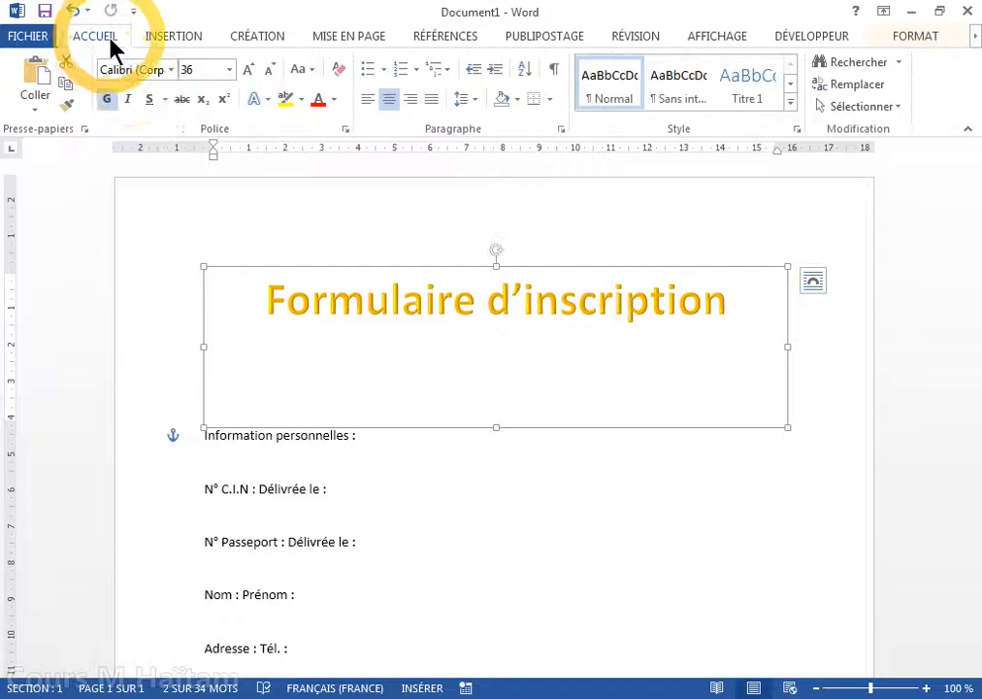
pyautogui.click(129, 85)
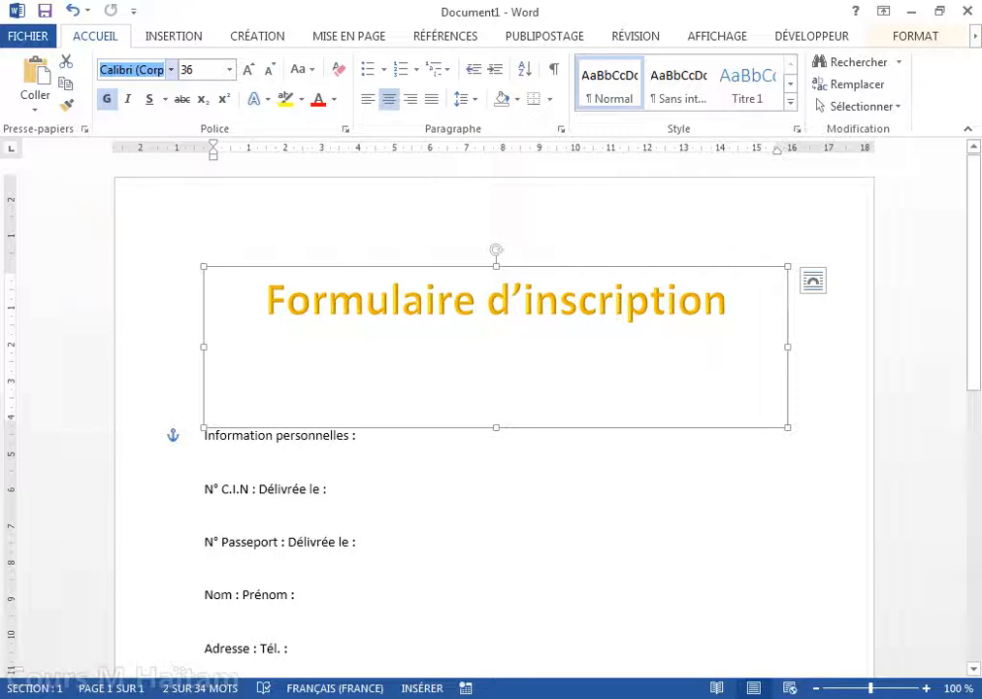
pyautogui.write('Impact')
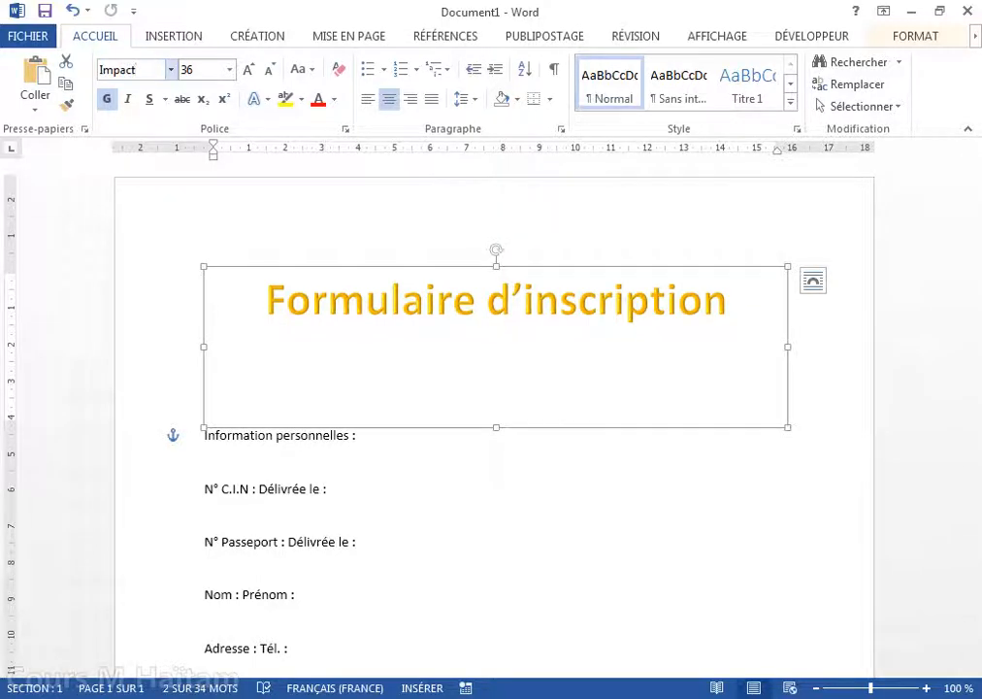
pyautogui.press('Return')
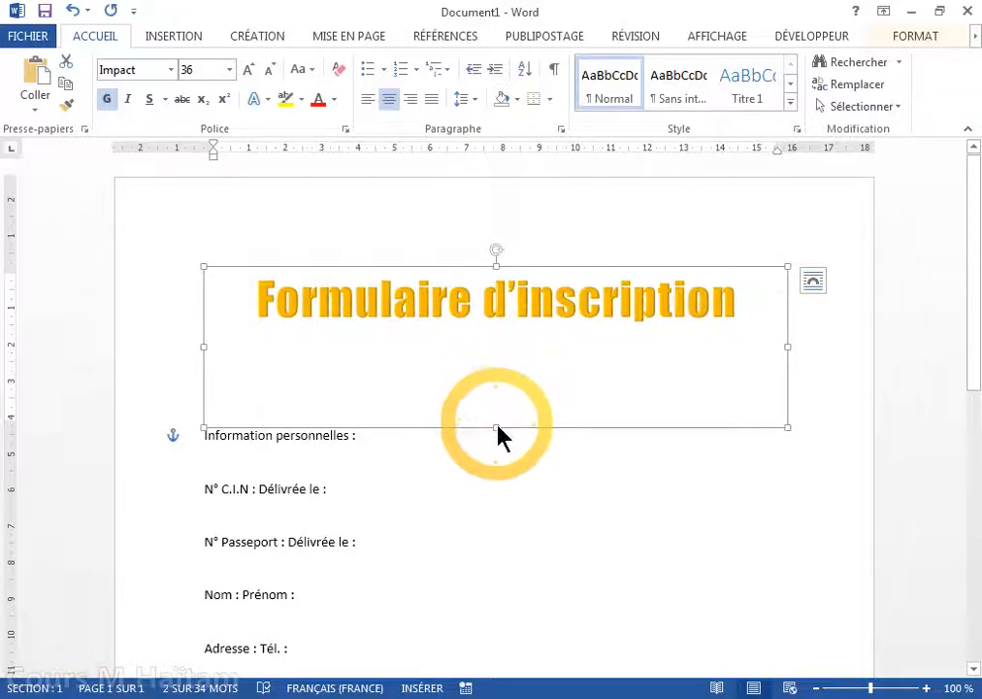
pyautogui.moveTo(512, 440); pyautogui.dragTo(512, 365)
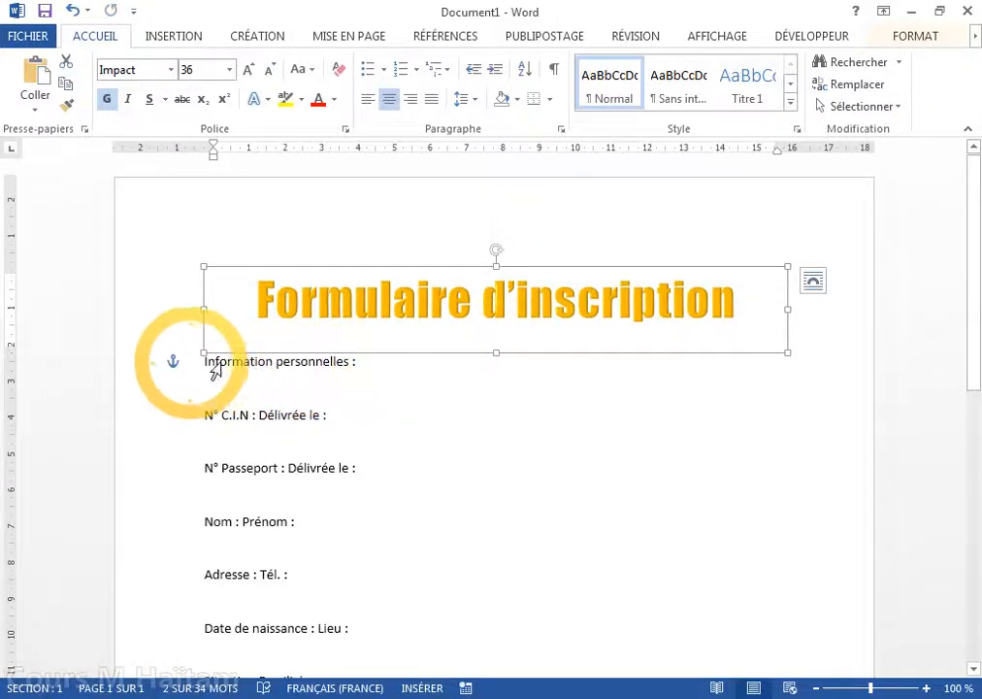
pyautogui.click(180, 373)
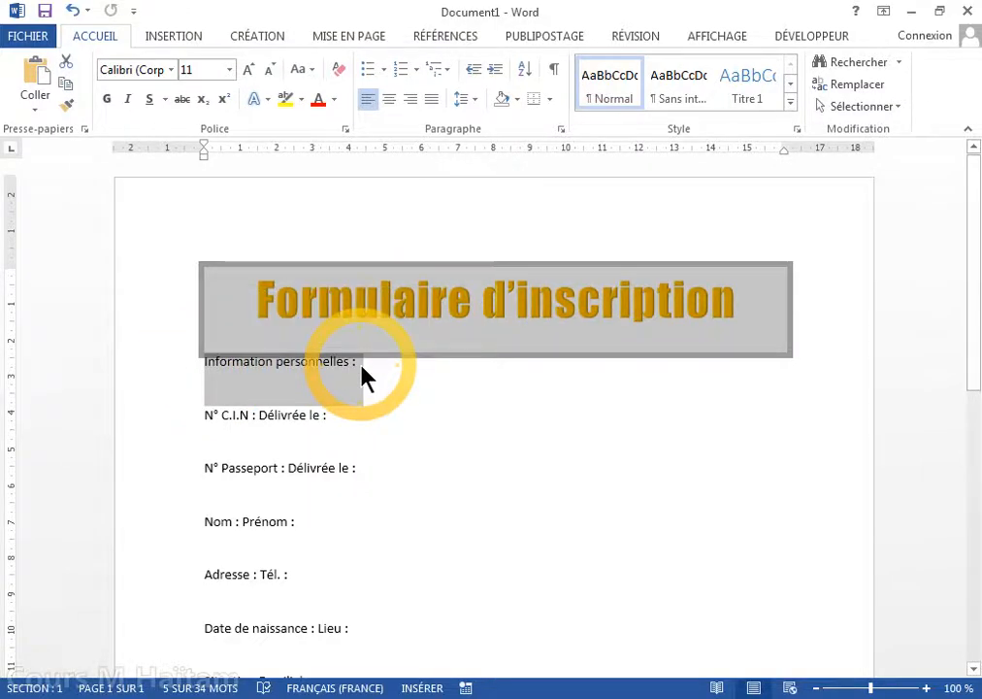
# Step: Give the Information personnelles line 24 pt of space before it
pyautogui.click(363, 378)
pyautogui.click(204, 368)
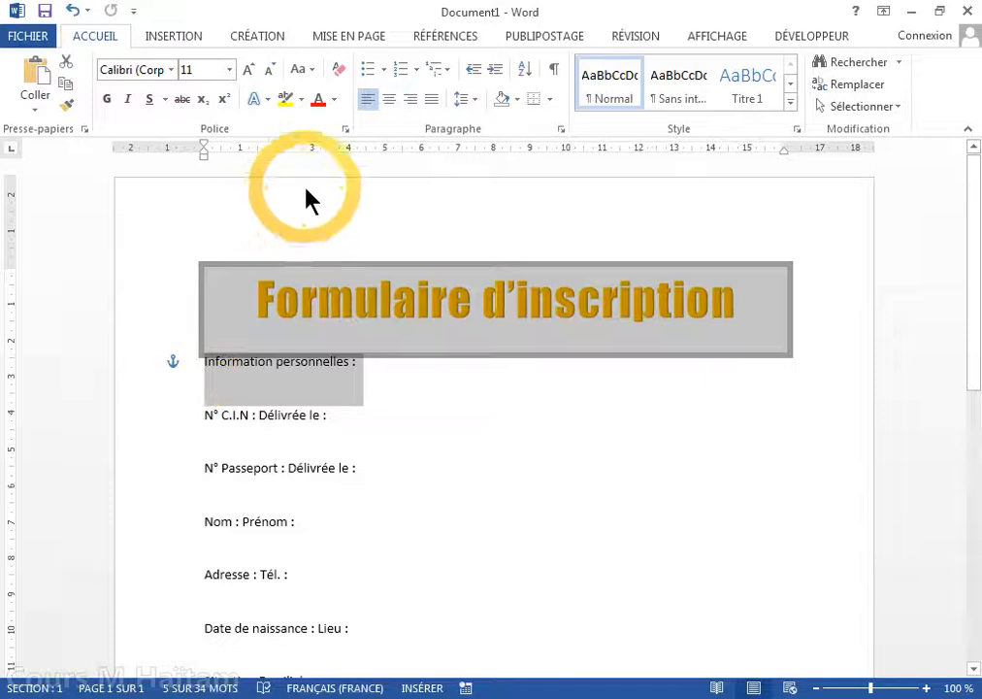
pyautogui.click(352, 41)
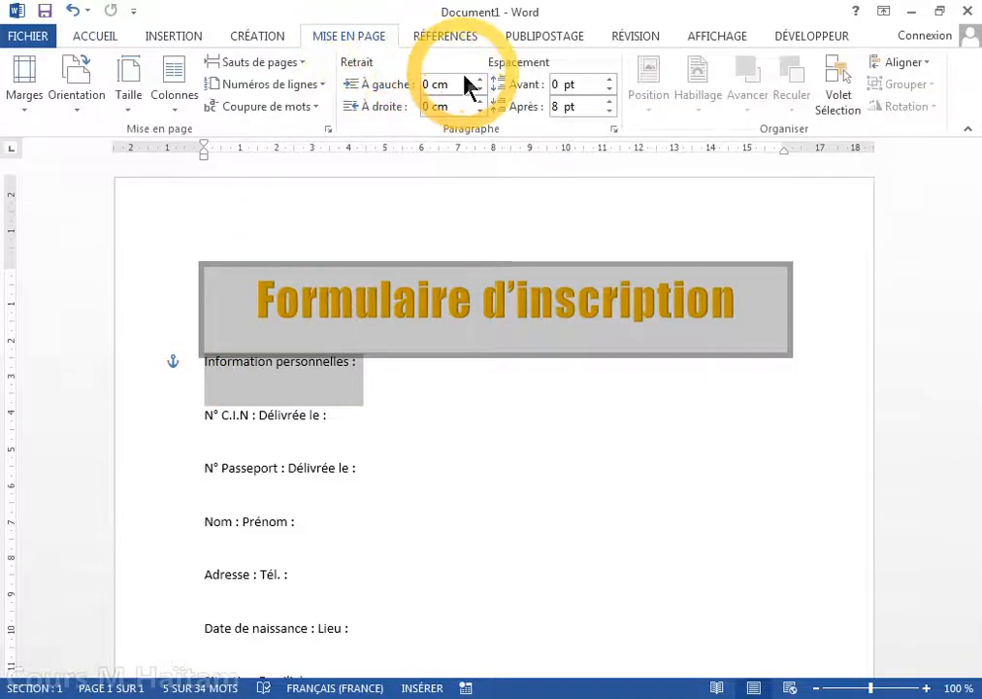
pyautogui.click(610, 79)
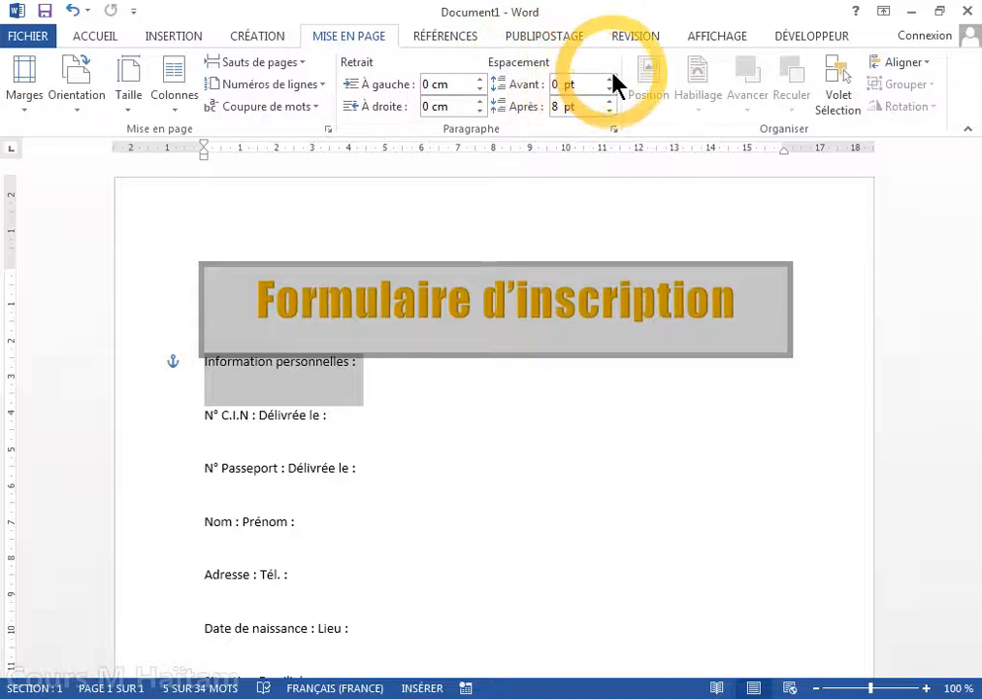
pyautogui.click(609, 80)
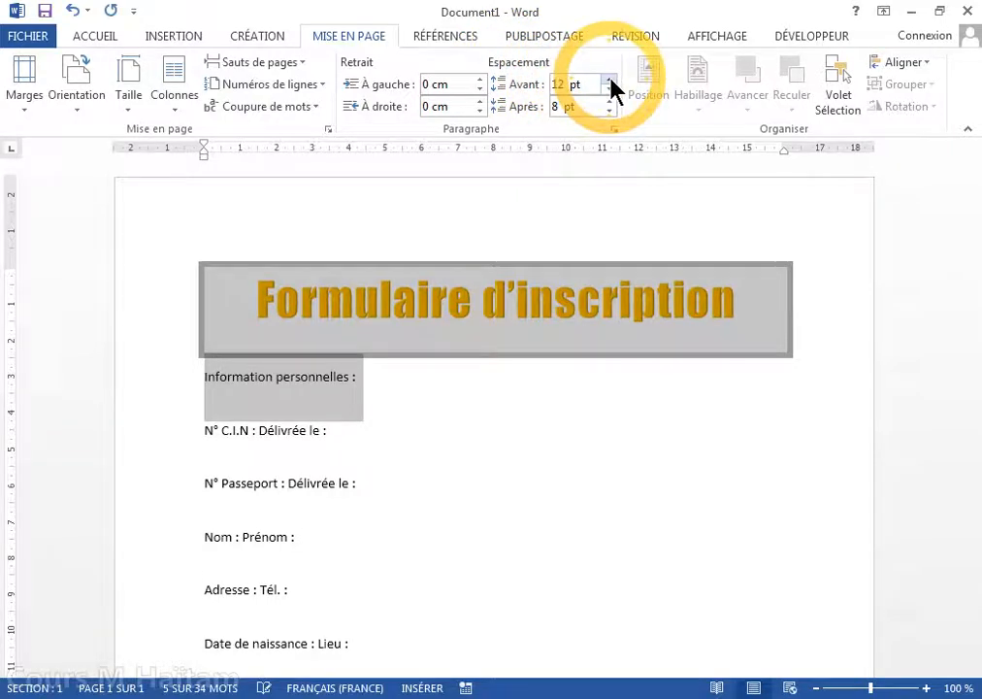
pyautogui.click(609, 80)
pyautogui.click(610, 80)
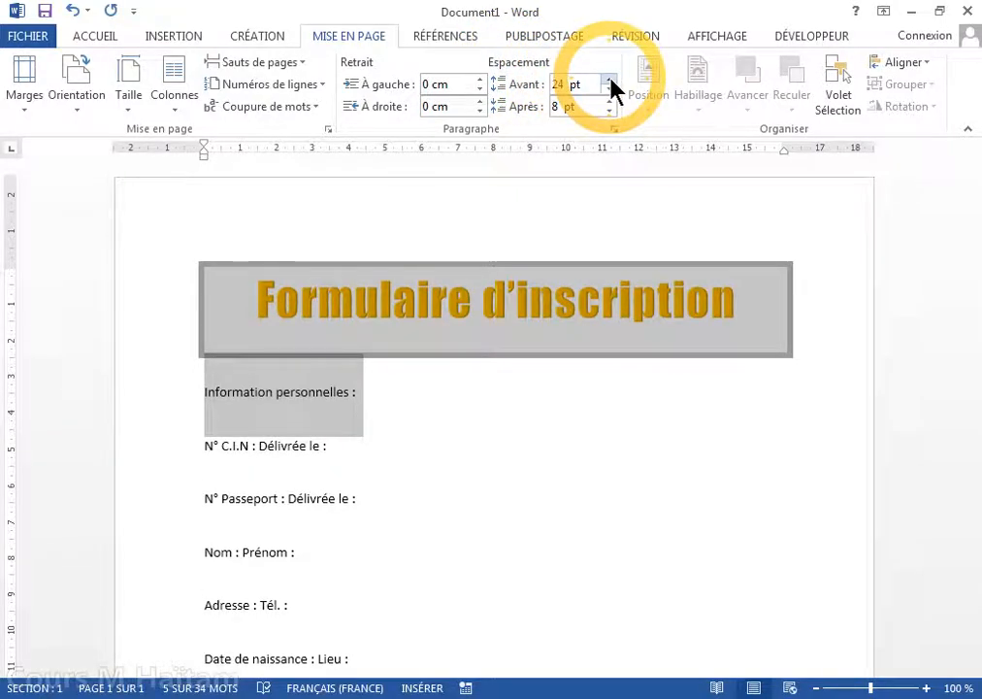
# Step: Select the Formulaire d'inscription WordArt title
pyautogui.click(289, 299)
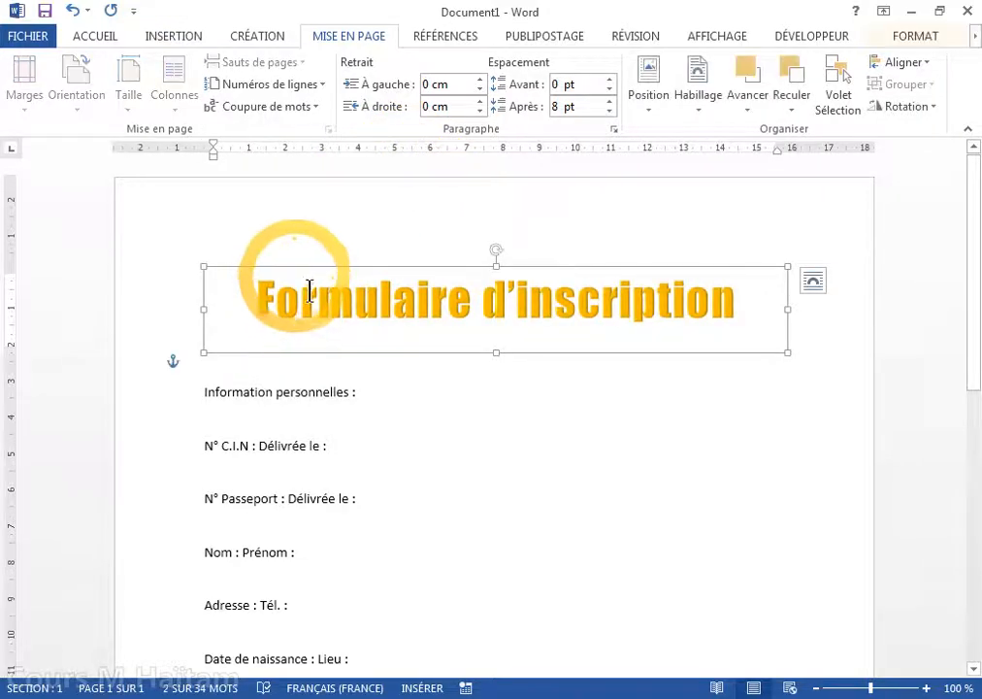
pyautogui.click(320, 278)
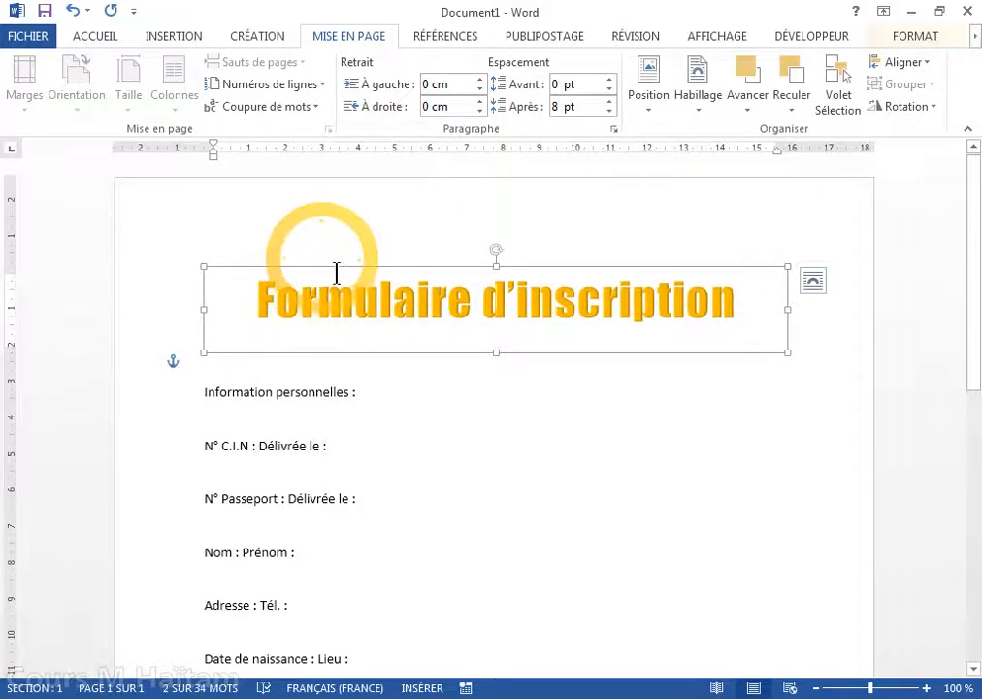
pyautogui.click(598, 229)
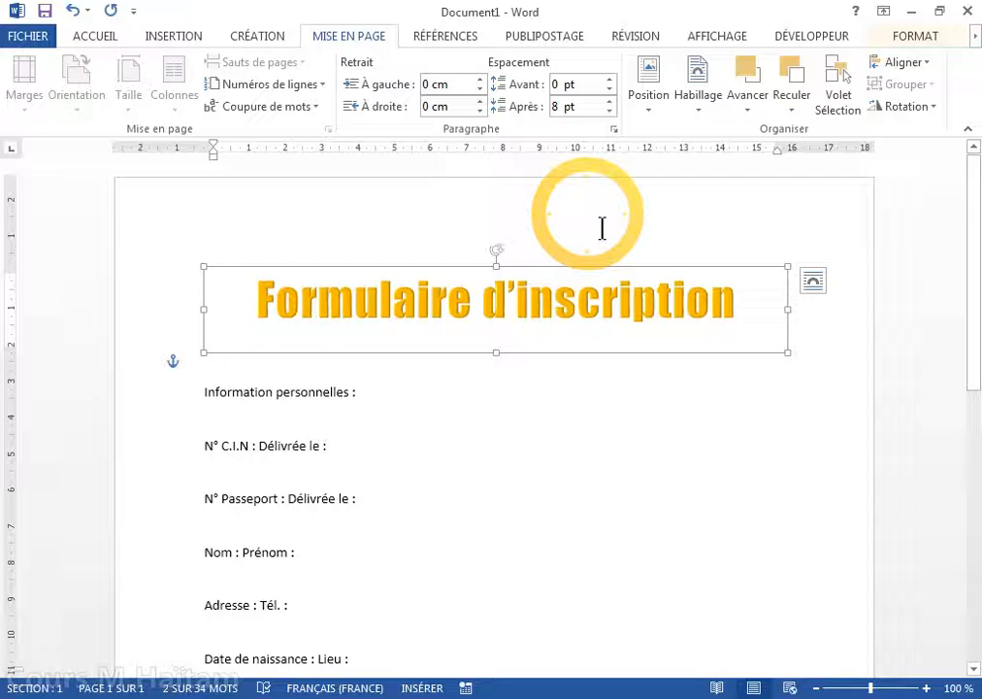
# Step: Add a bevel text effect to the gold WordArt title
pyautogui.click(923, 41)
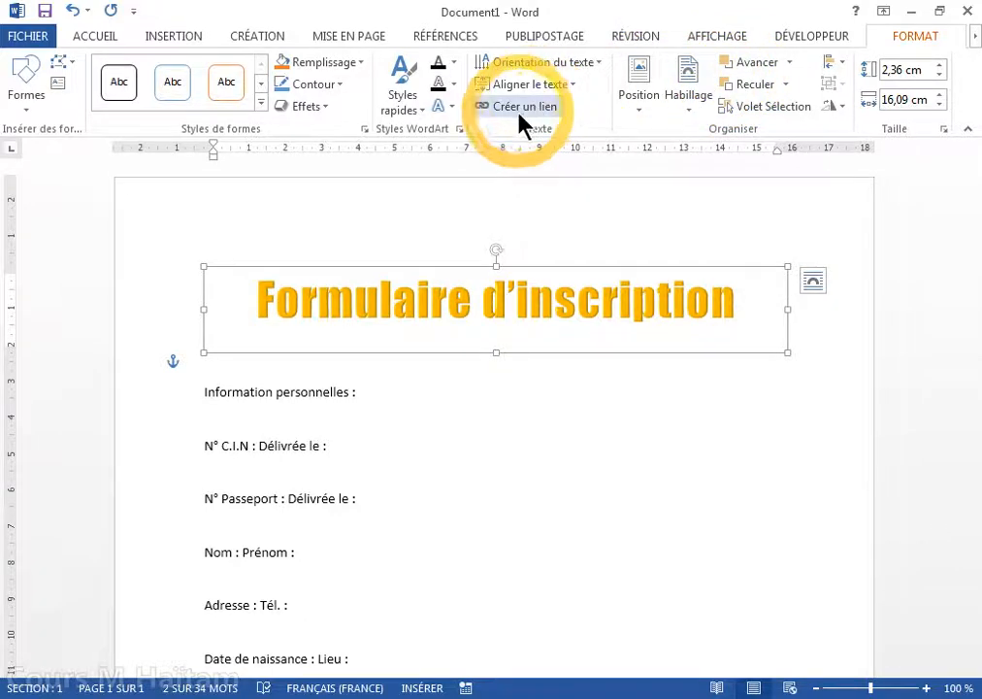
pyautogui.click(450, 107)
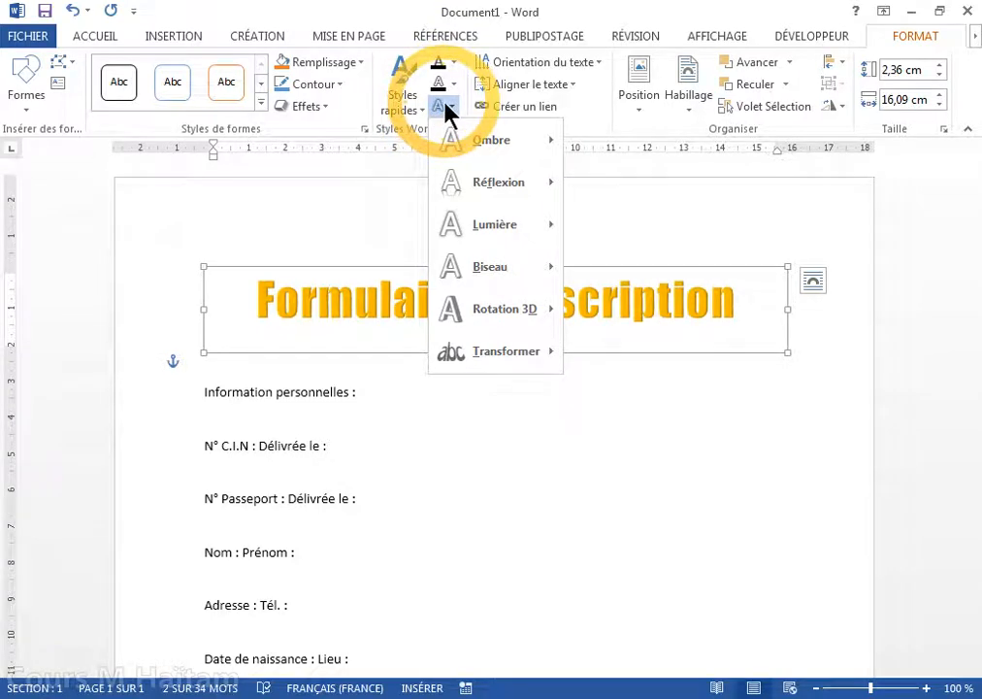
pyautogui.click(446, 104)
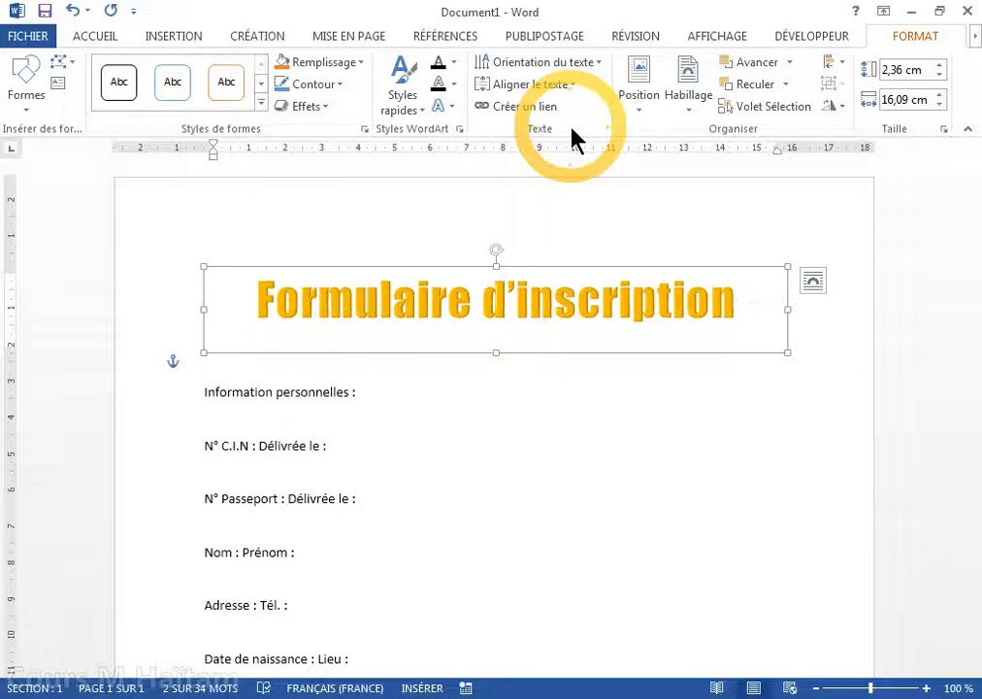
pyautogui.click(452, 107)
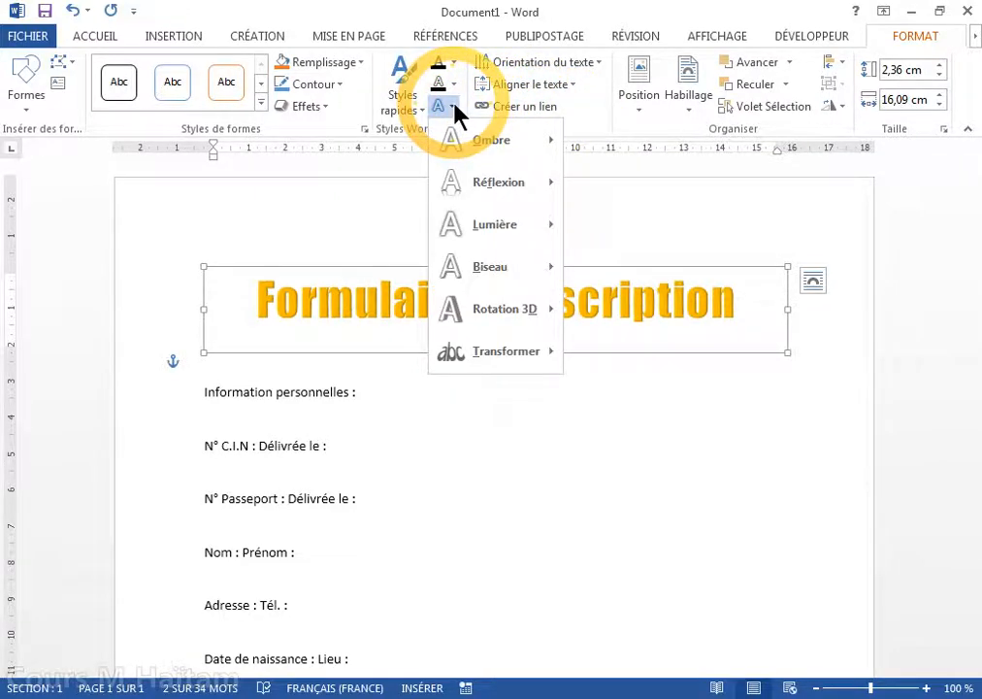
pyautogui.moveTo(457, 163)
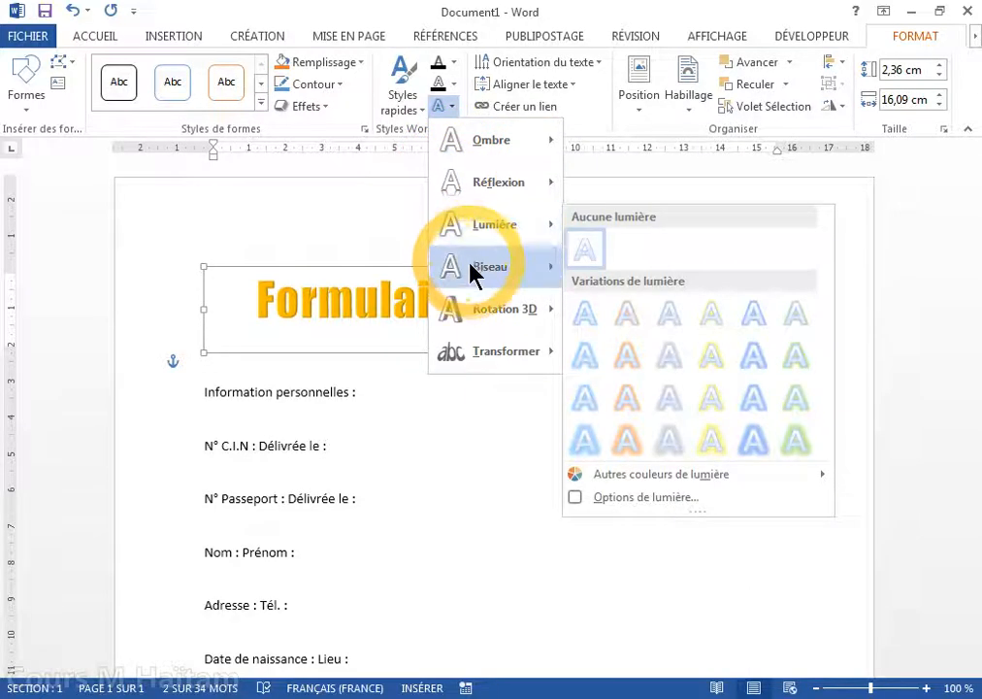
pyautogui.moveTo(476, 269)
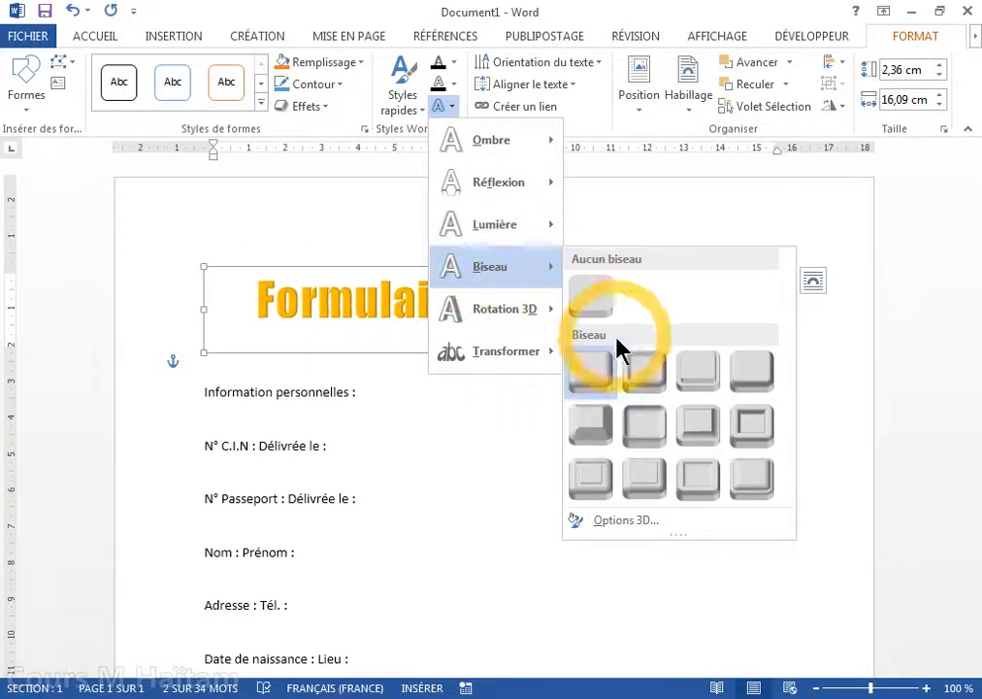
pyautogui.click(753, 477)
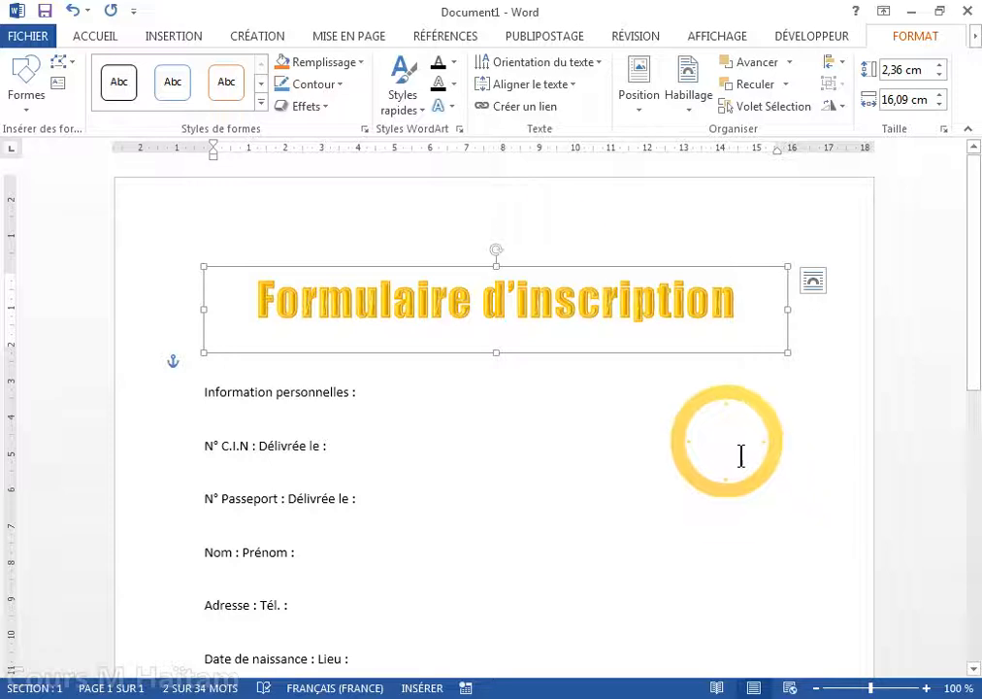
# Step: Apply a Perspective 3D rotation preset to the WordArt title
pyautogui.click(442, 107)
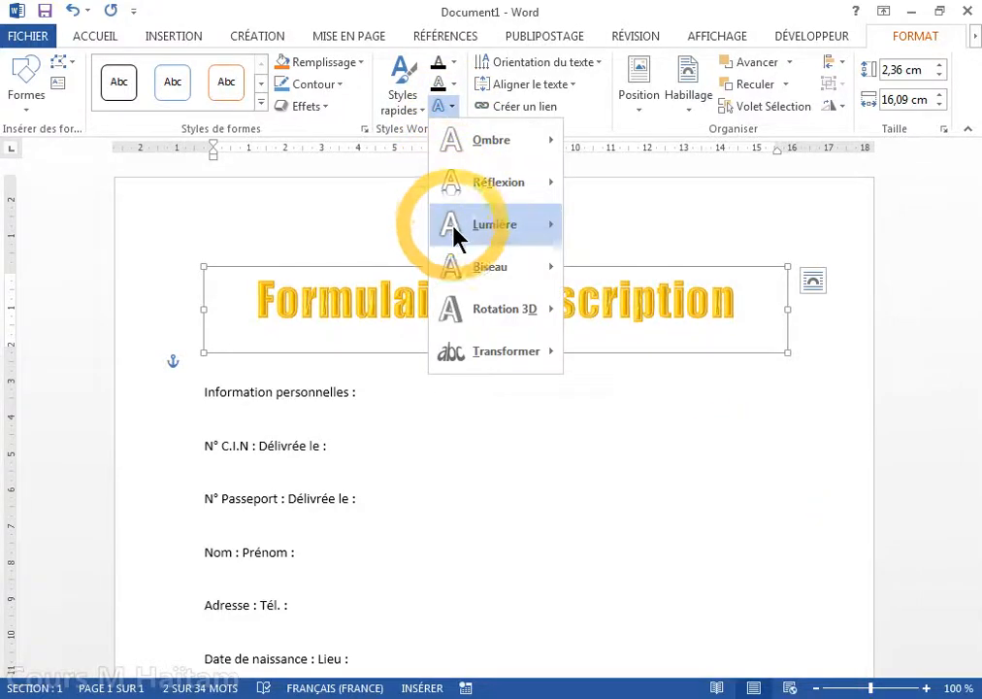
pyautogui.moveTo(460, 299)
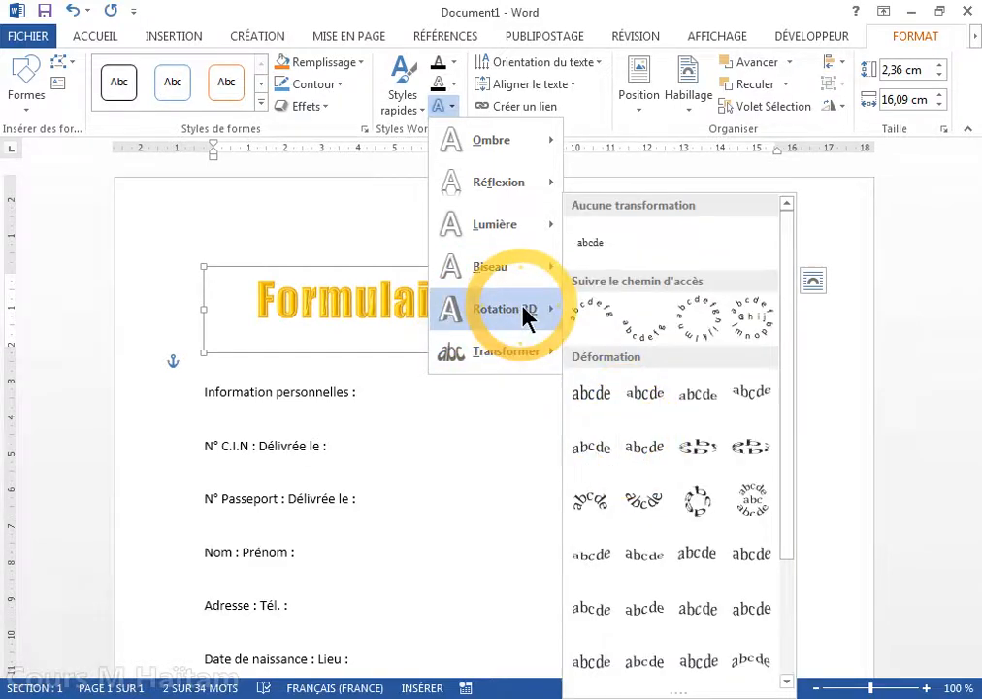
pyautogui.moveTo(527, 318)
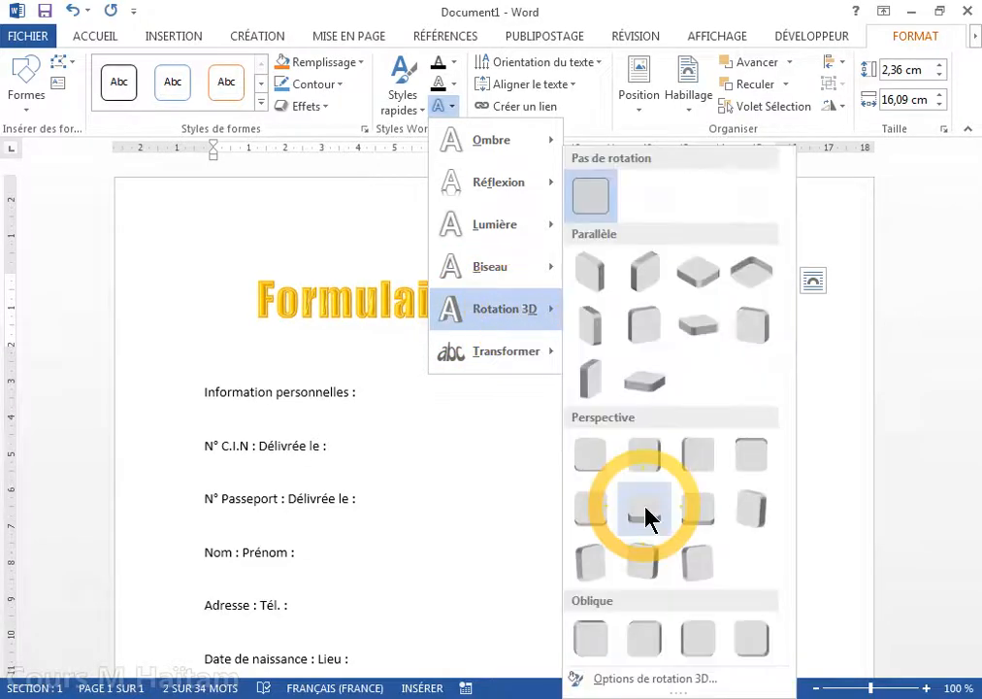
pyautogui.click(648, 518)
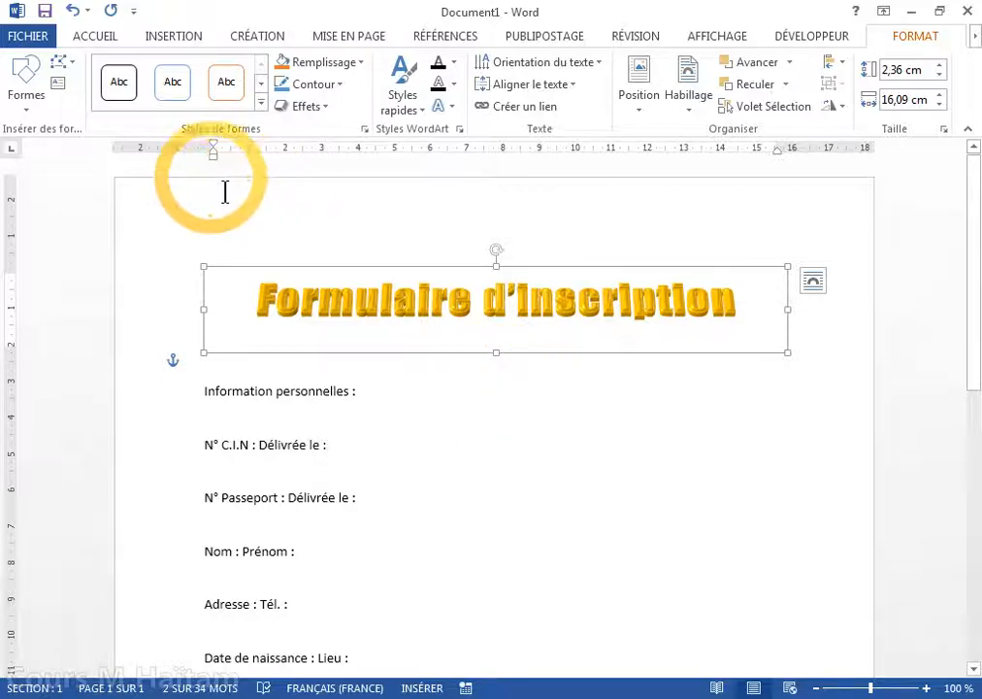
# Step: Draw a rectangle over the title area, widened to about 16,72 cm by 2,43 cm
pyautogui.click(27, 99)
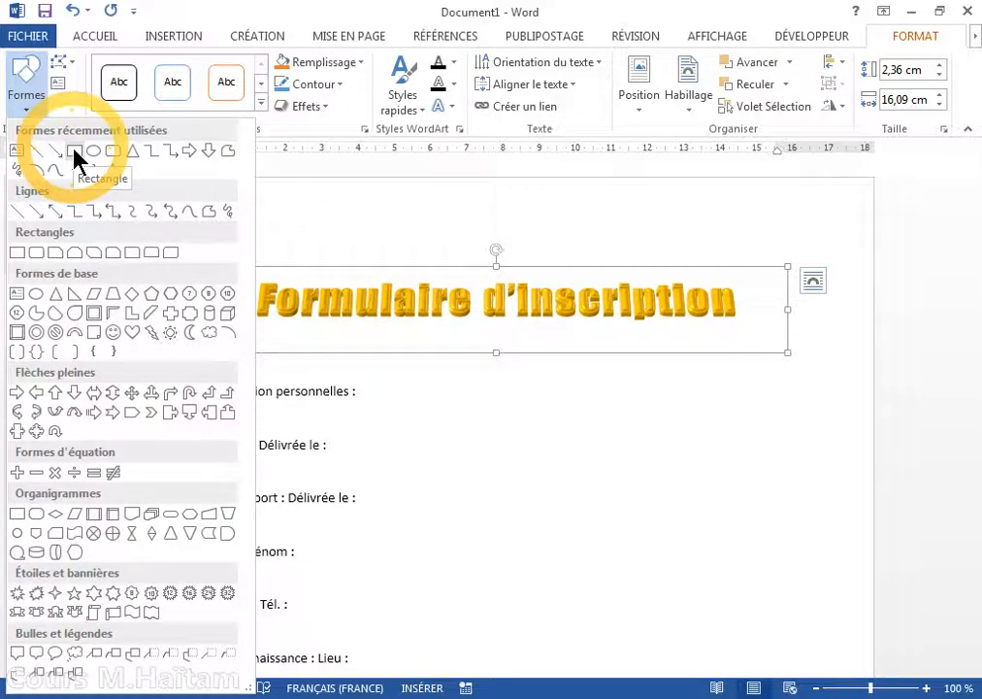
pyautogui.click(75, 152)
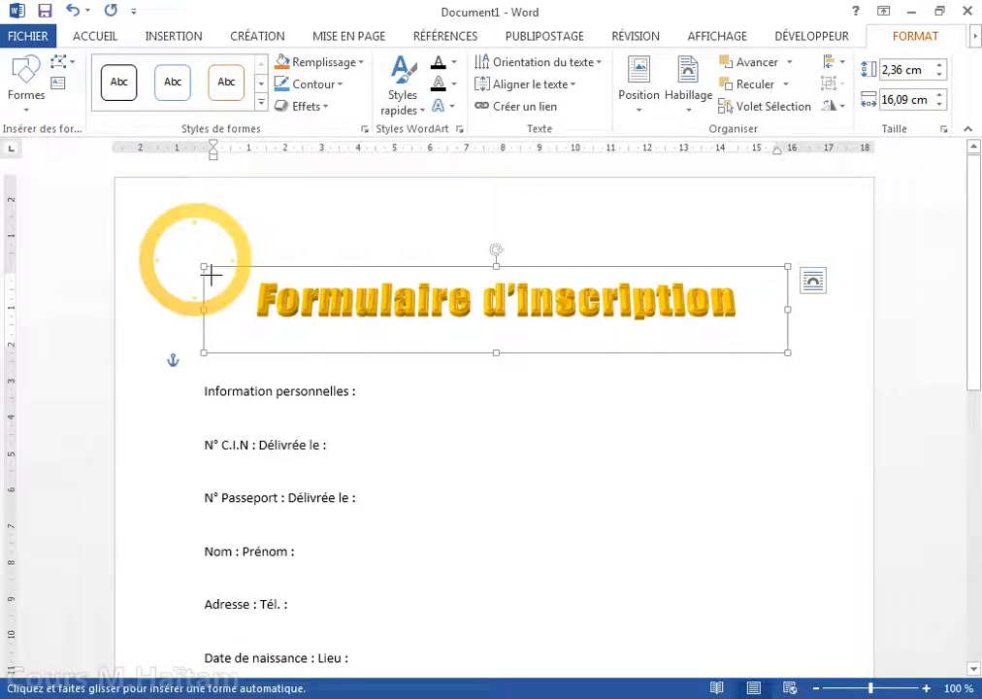
pyautogui.moveTo(211, 275)
pyautogui.mouseDown()
pyautogui.moveTo(658, 318)
pyautogui.moveTo(783, 364)
pyautogui.mouseUp()
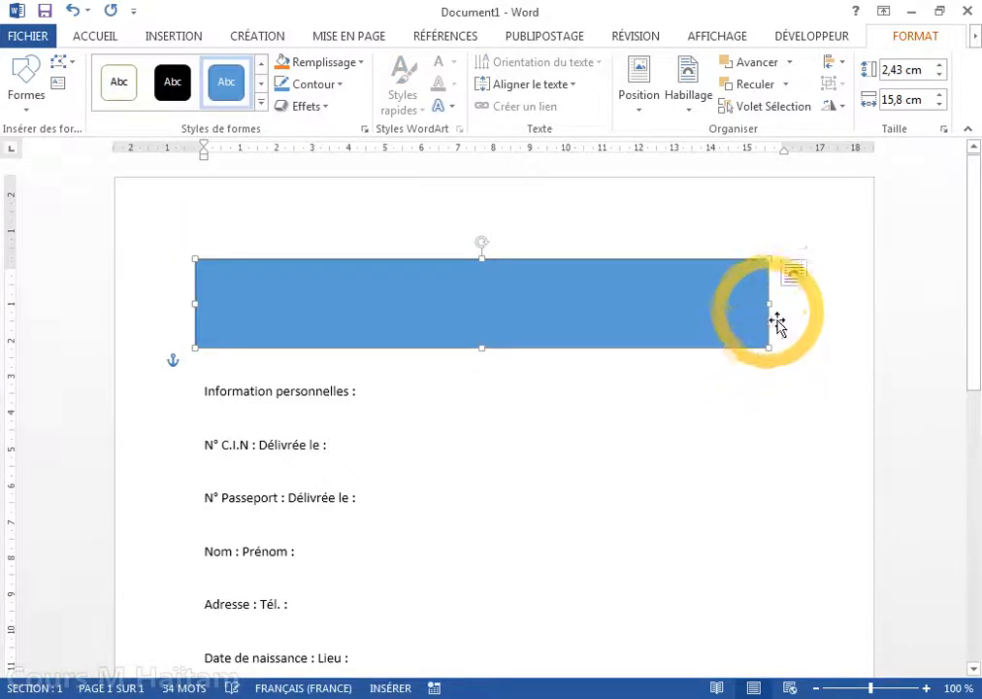
pyautogui.moveTo(803, 322); pyautogui.dragTo(812, 321)
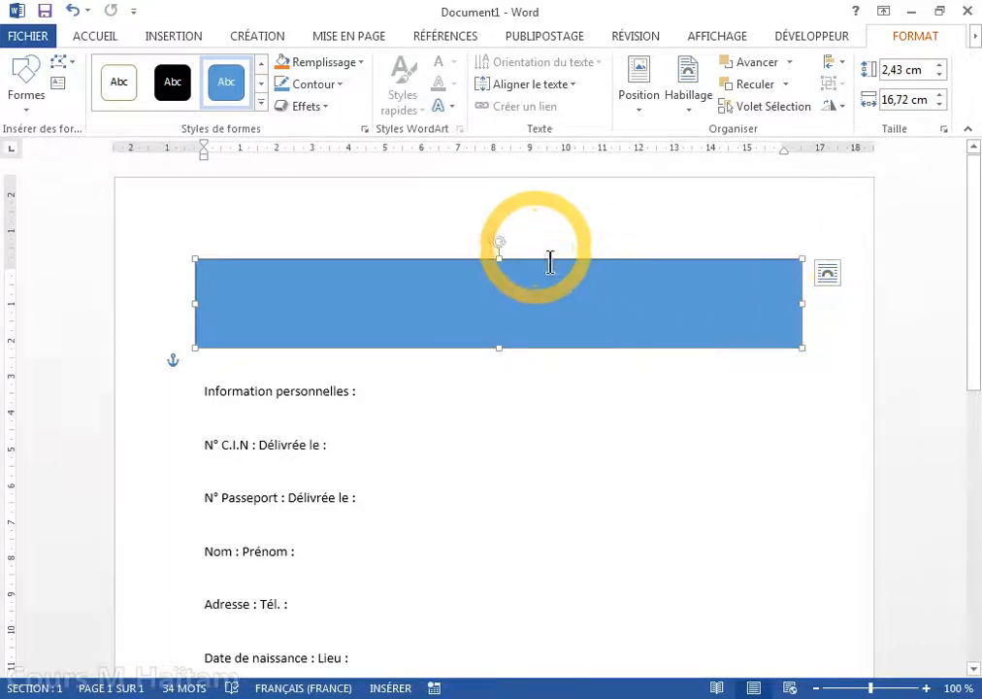
pyautogui.click(261, 102)
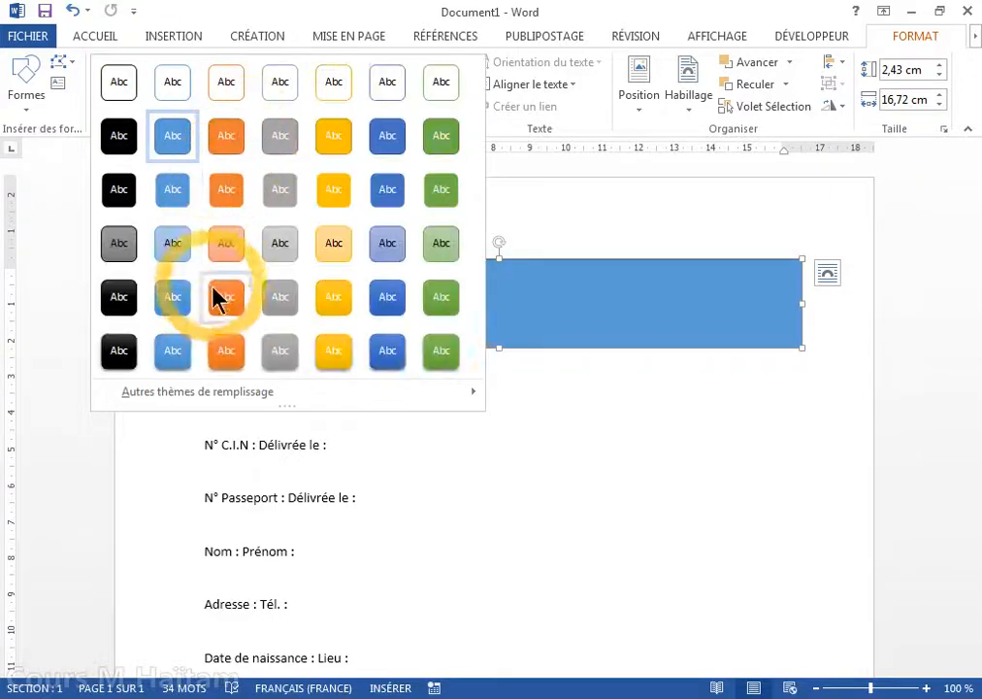
# Step: Give the rectangle the golden gradient shape style and move it back over the title
pyautogui.click(337, 355)
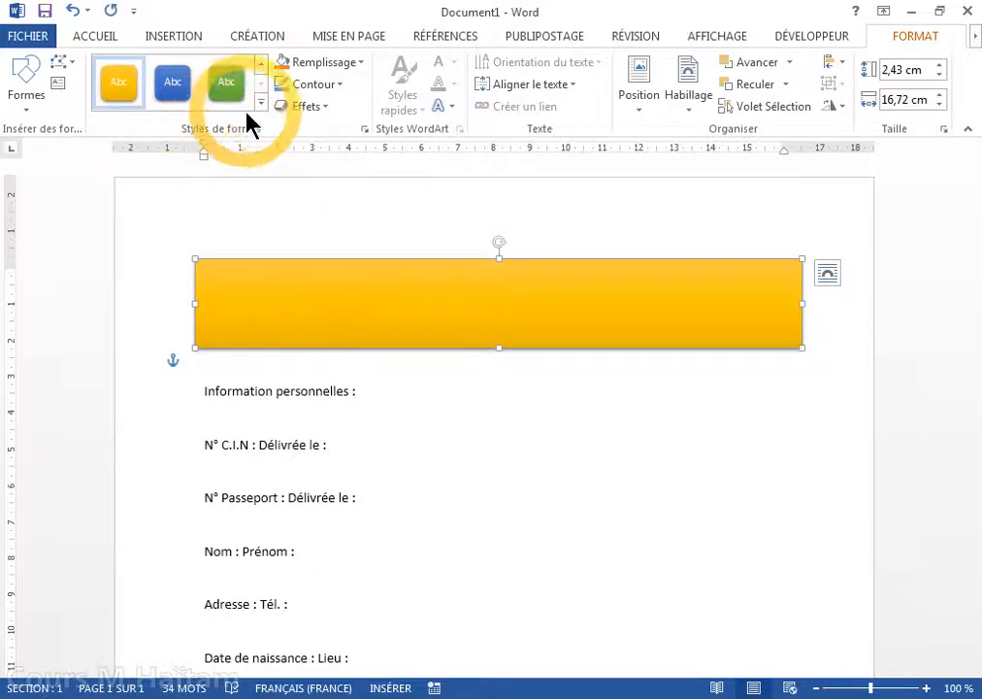
pyautogui.moveTo(476, 314)
pyautogui.mouseDown()
pyautogui.moveTo(473, 459)
pyautogui.moveTo(474, 314)
pyautogui.mouseUp()
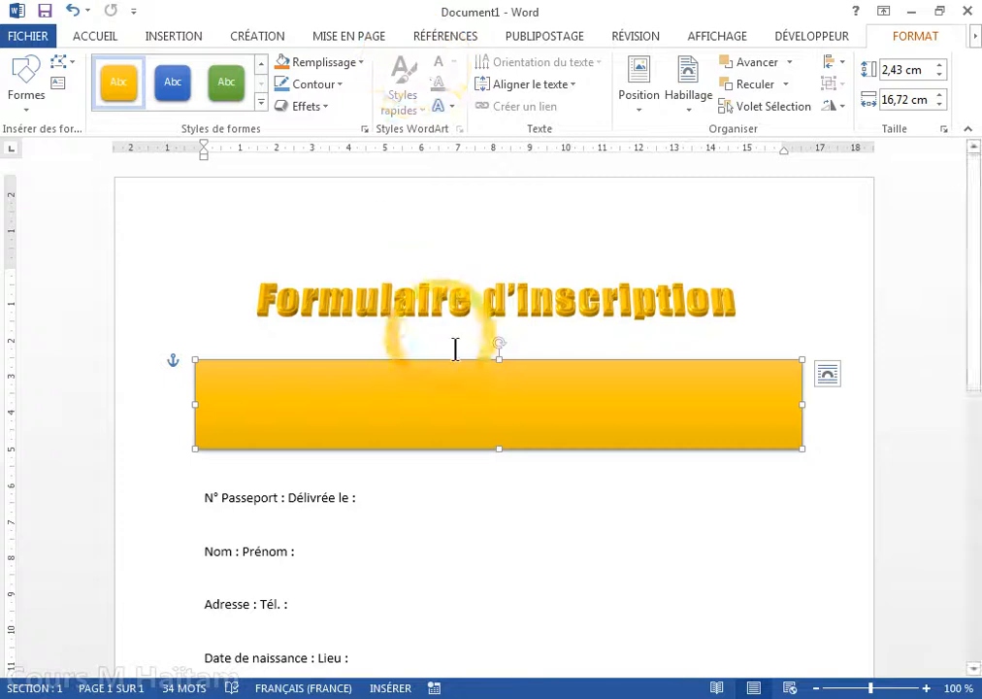
pyautogui.click(433, 309)
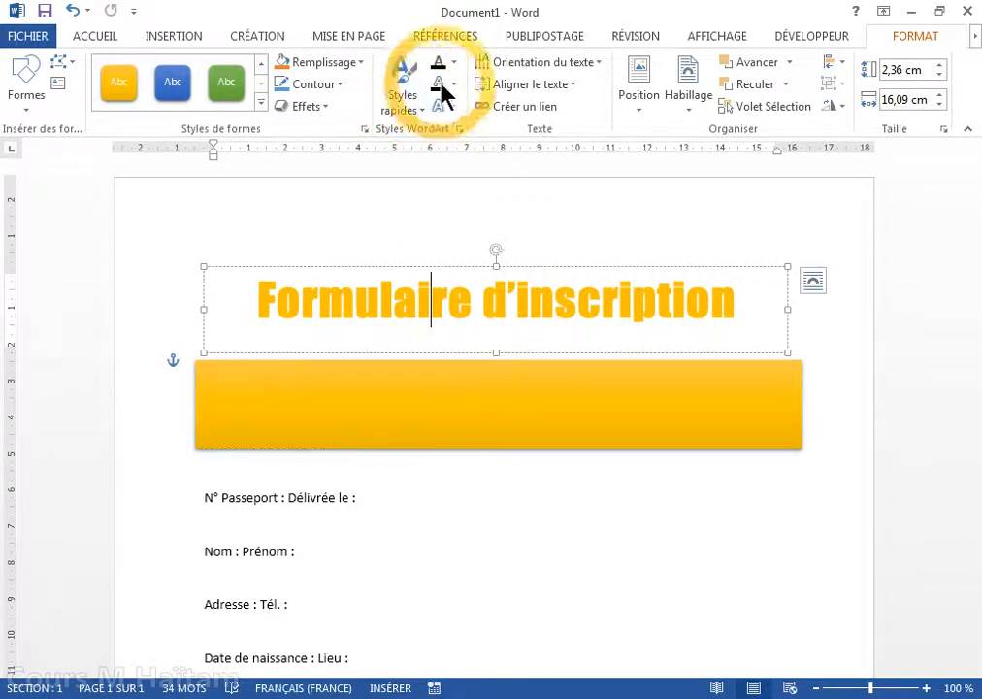
pyautogui.moveTo(427, 406); pyautogui.dragTo(428, 304)
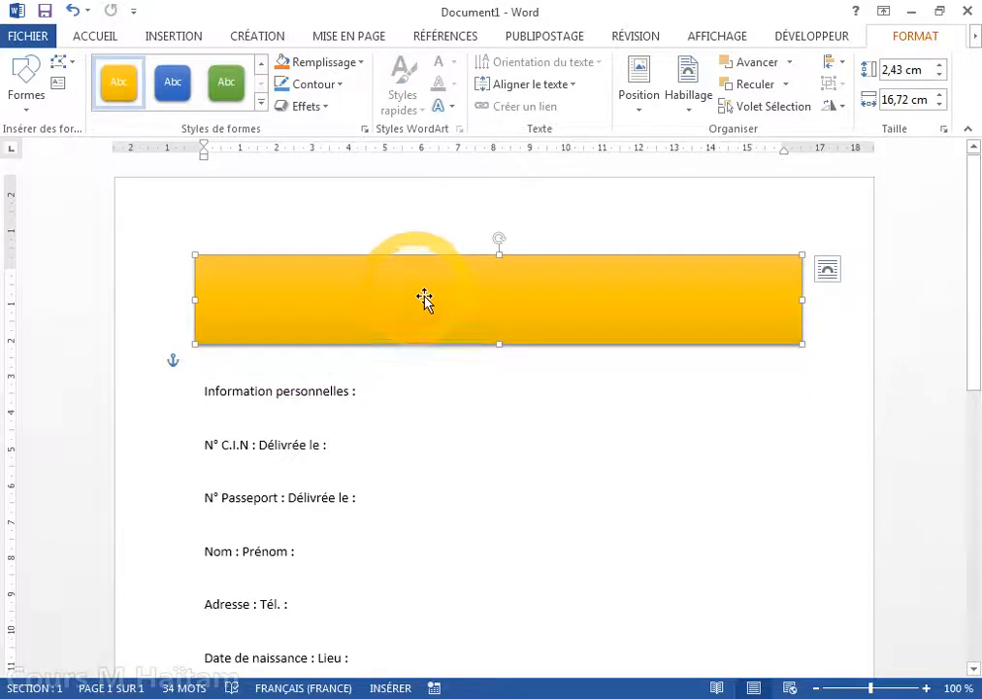
pyautogui.click(261, 35)
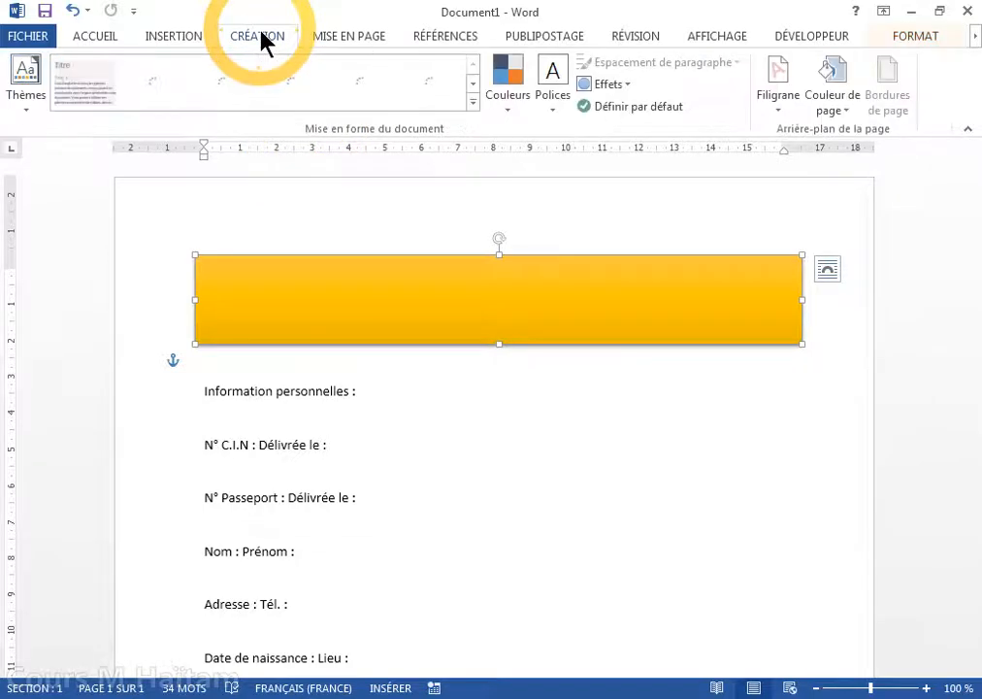
# Step: Switch the theme effects to Verre givré and select the golden rectangle
pyautogui.click(614, 86)
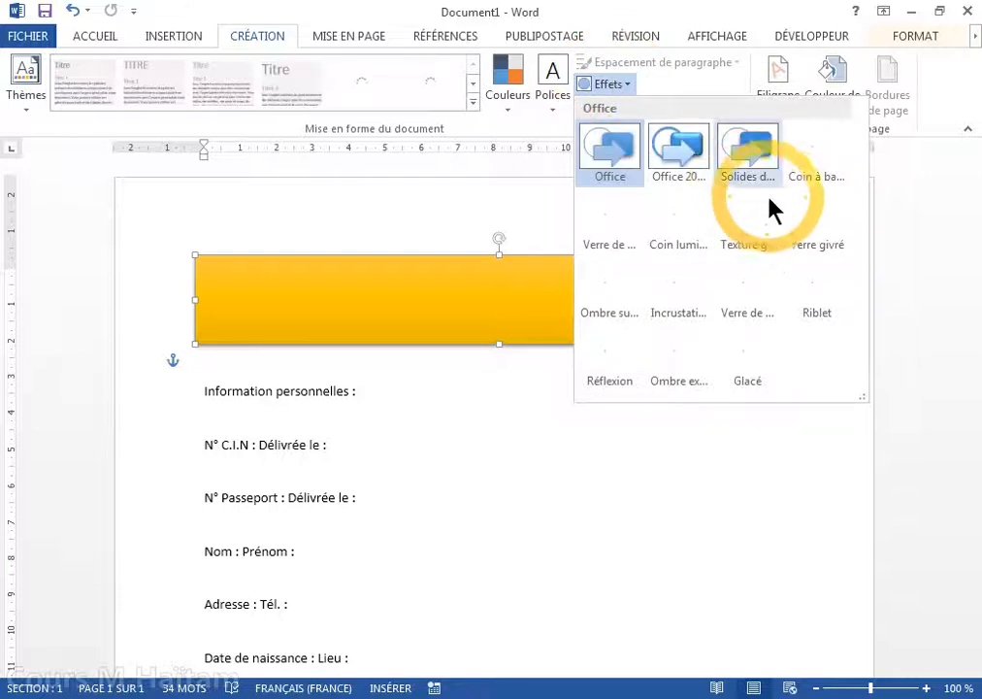
pyautogui.click(815, 229)
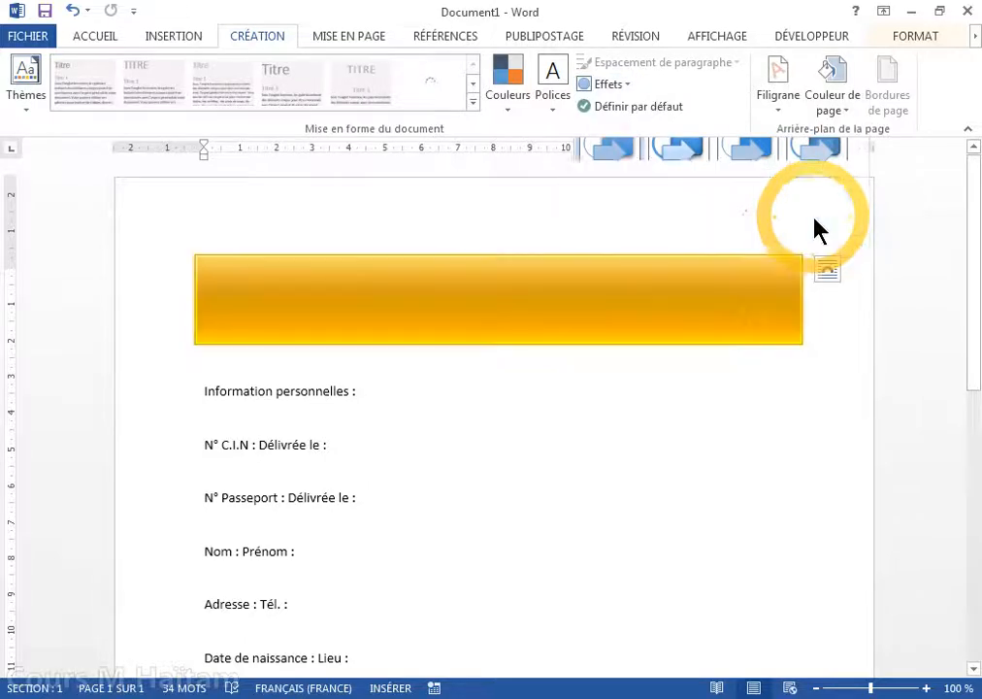
pyautogui.click(704, 310)
pyautogui.click(705, 311)
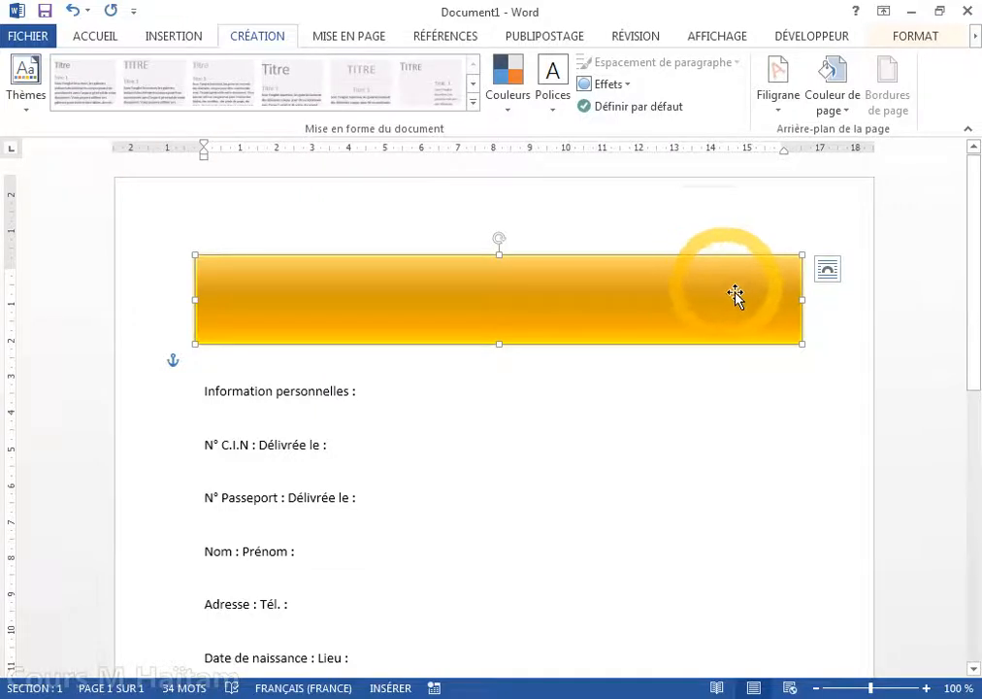
pyautogui.click(829, 272)
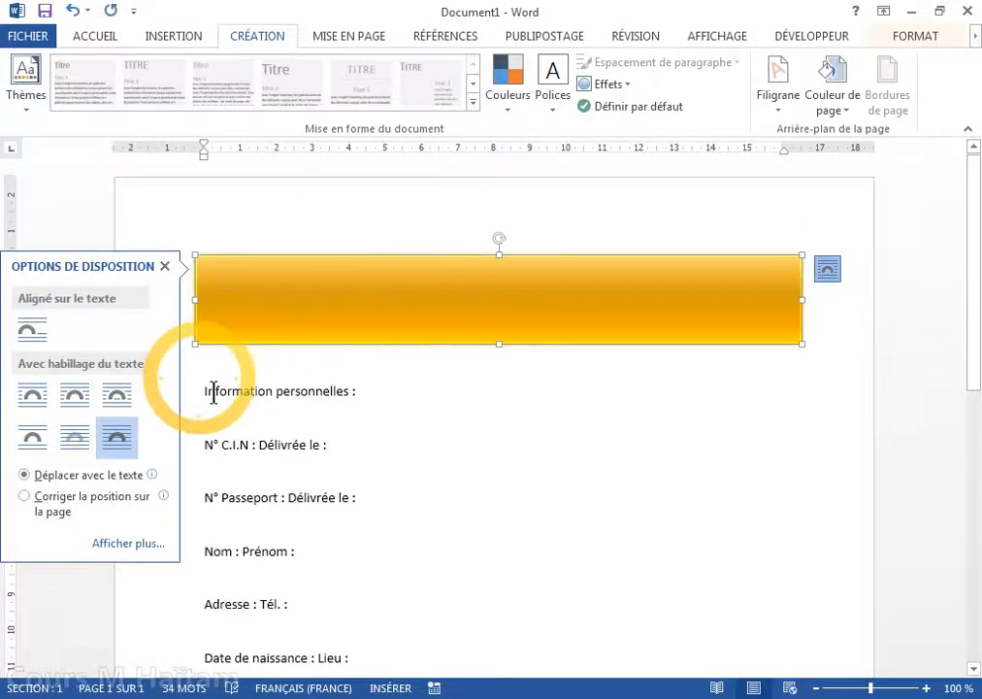
# Step: Set the golden rectangle's wrapping to Derrière le texte so the title shows on top
pyautogui.click(74, 445)
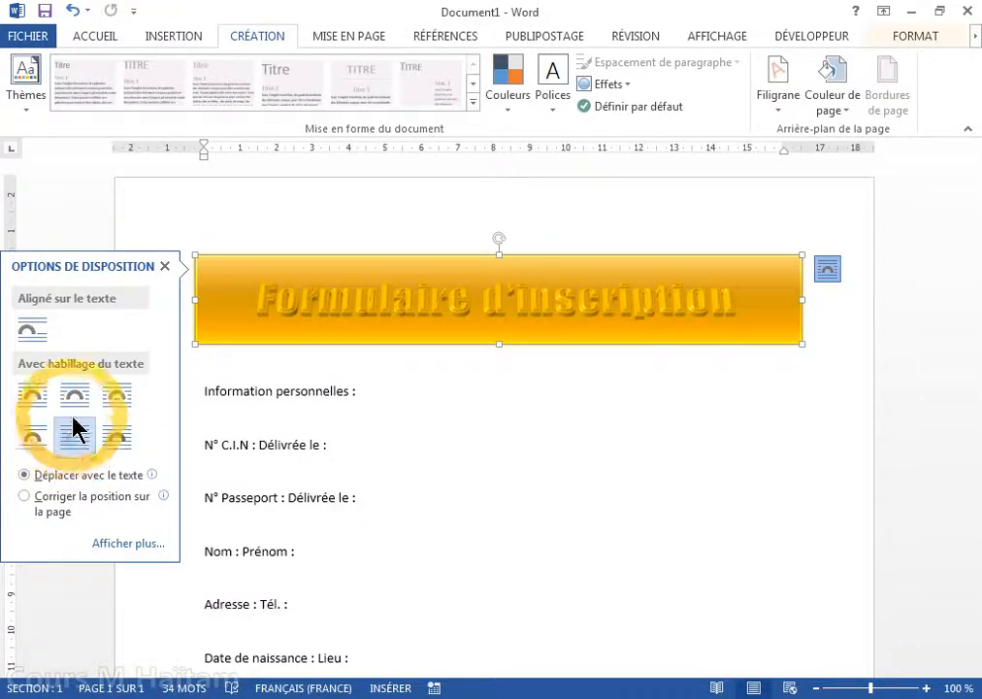
pyautogui.click(165, 268)
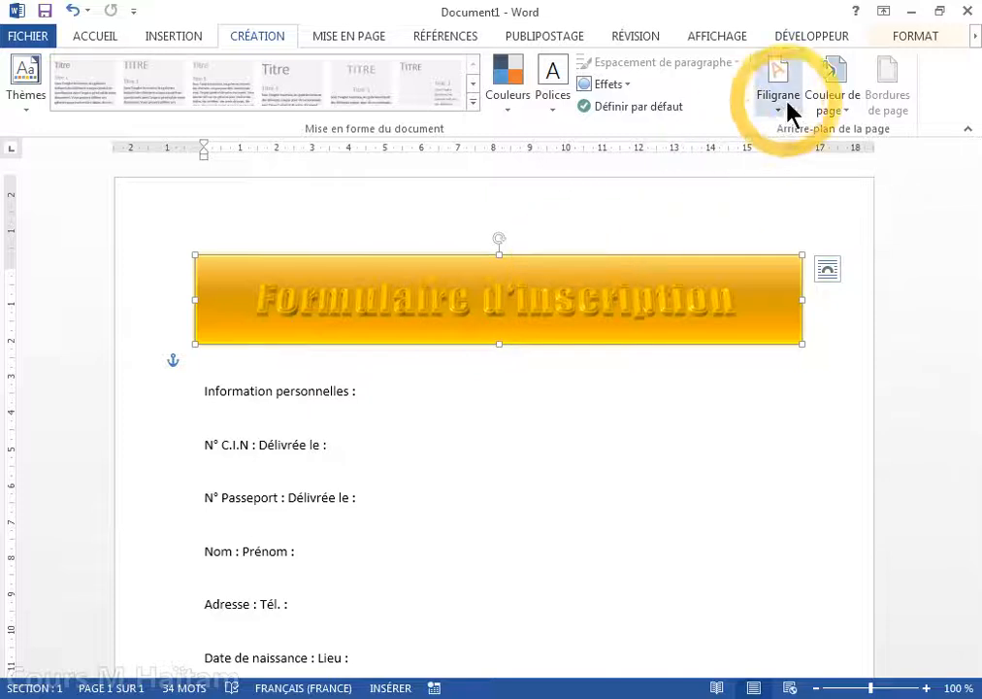
# Step: Select the whole Formulaire d'inscription WordArt text box
pyautogui.click(907, 39)
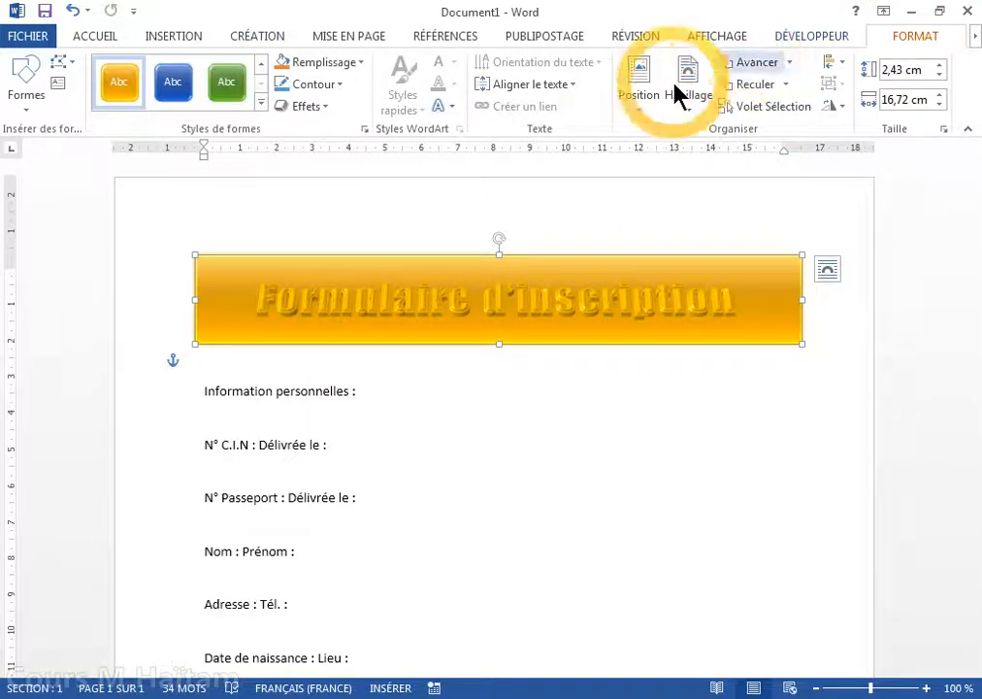
pyautogui.click(432, 307)
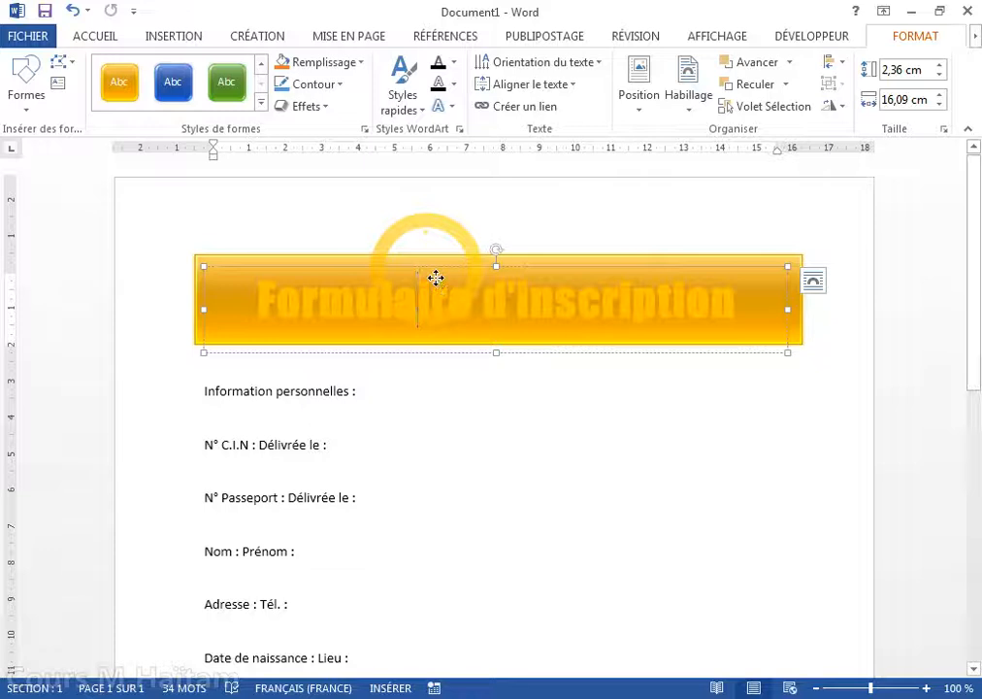
pyautogui.hotkey('ctrl', 'a')
pyautogui.click(432, 313)
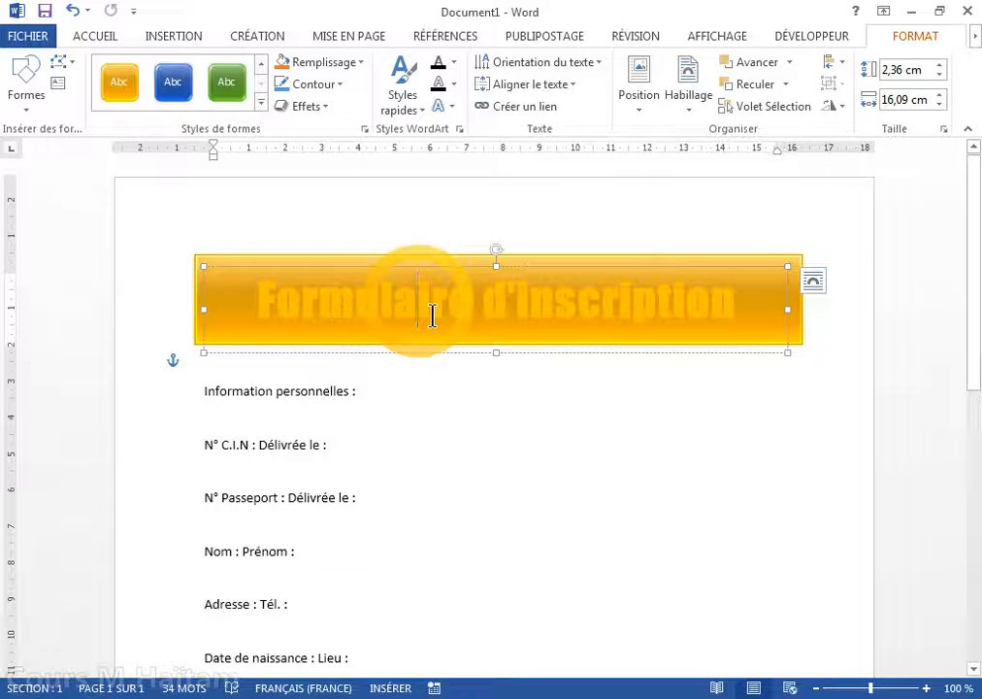
pyautogui.click(435, 284)
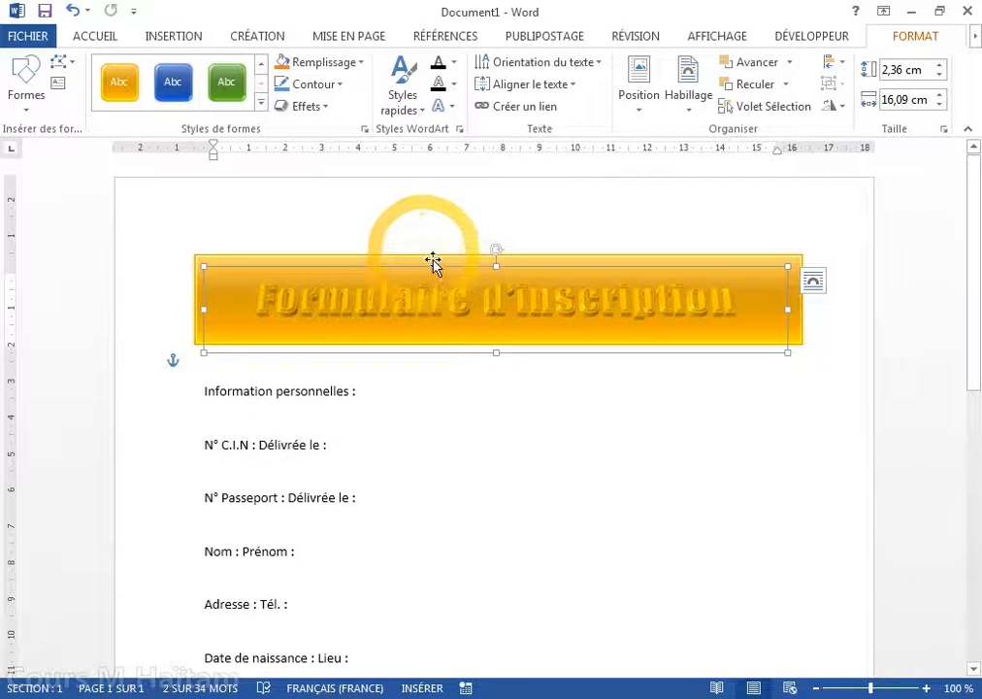
# Step: Outline the title text in Orange, Accentuation2, plus sombre 25 %, then view the finished form
pyautogui.click(452, 86)
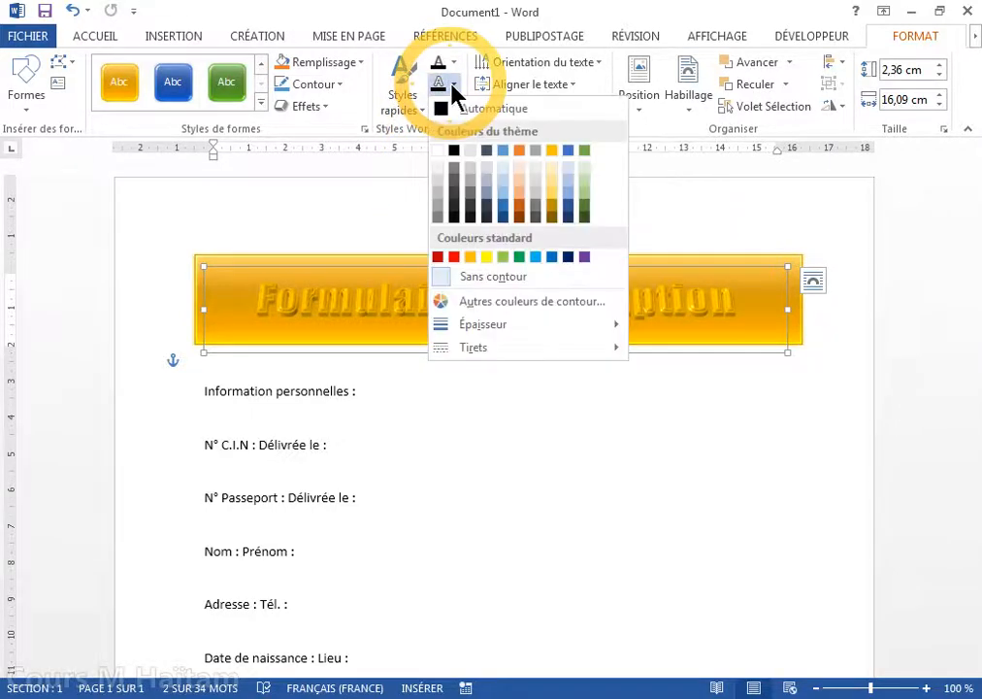
pyautogui.click(522, 216)
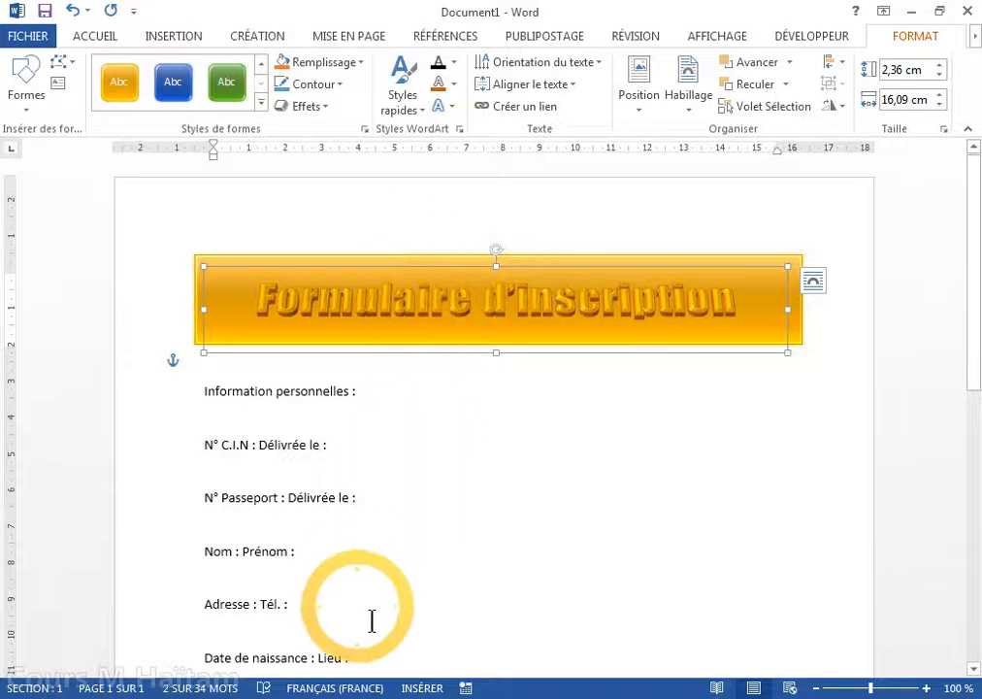
pyautogui.moveTo(324, 693)
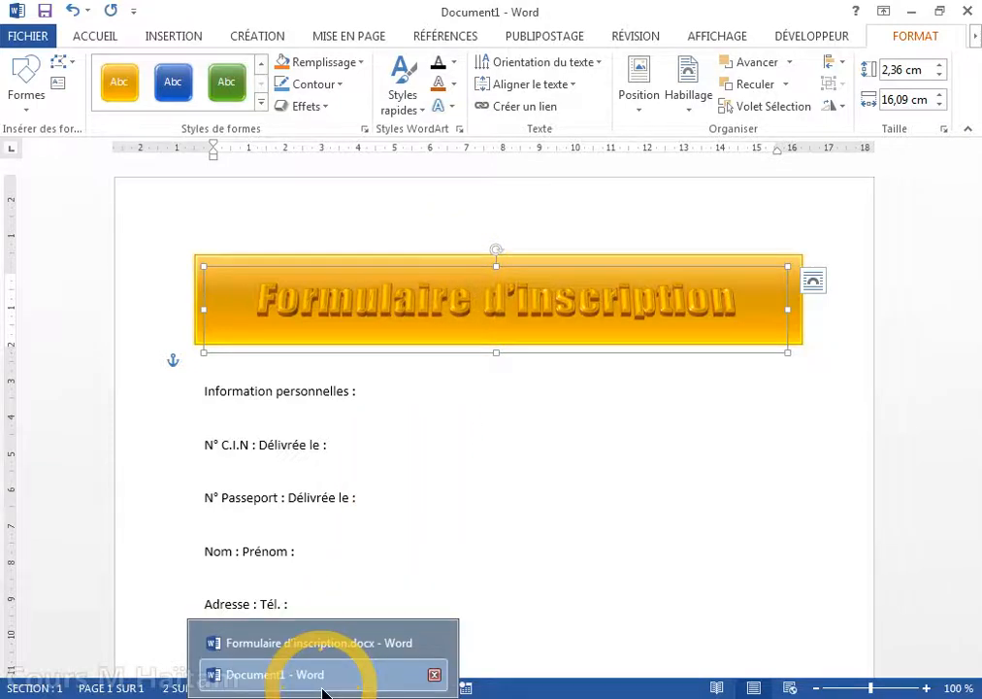
pyautogui.click(340, 644)
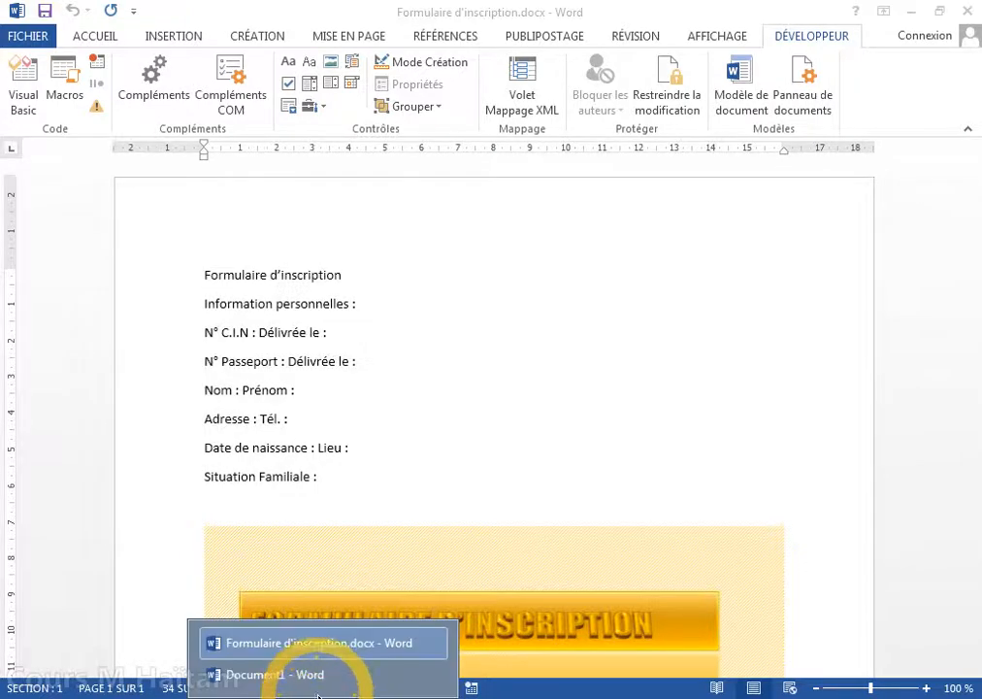
pyautogui.click(291, 674)
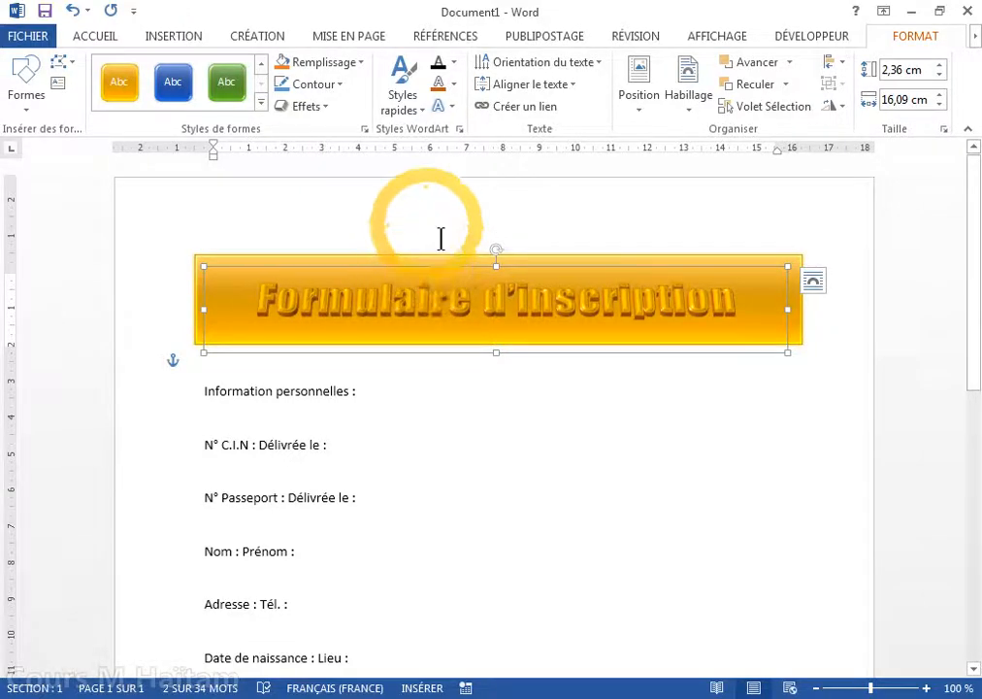
pyautogui.click(456, 84)
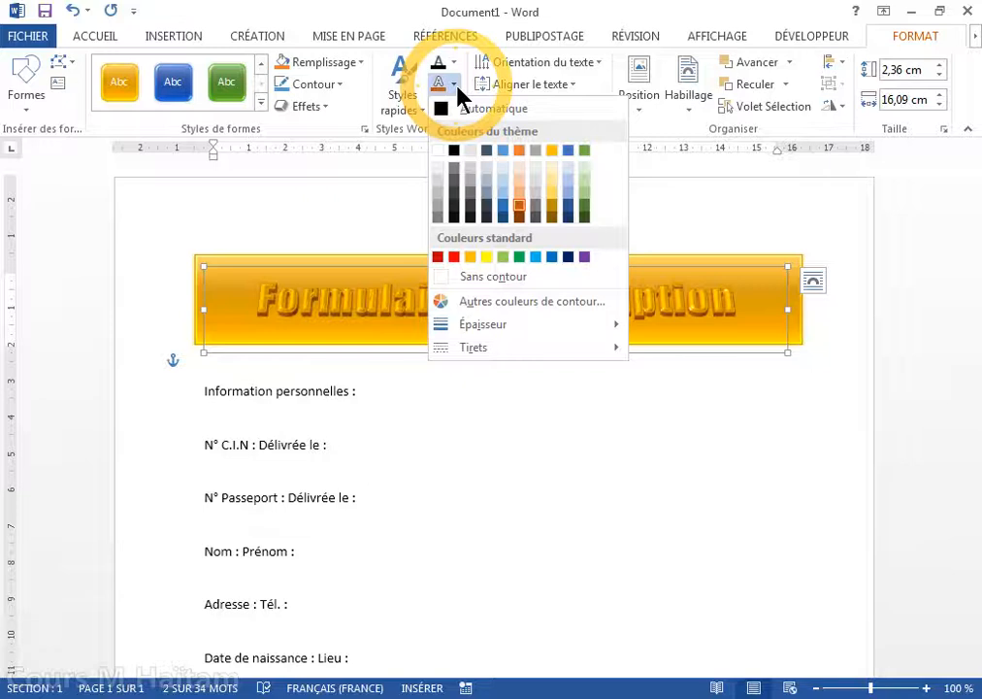
# Step: Apply the dark orange outline to the title and scroll down to the form lines
pyautogui.click(520, 222)
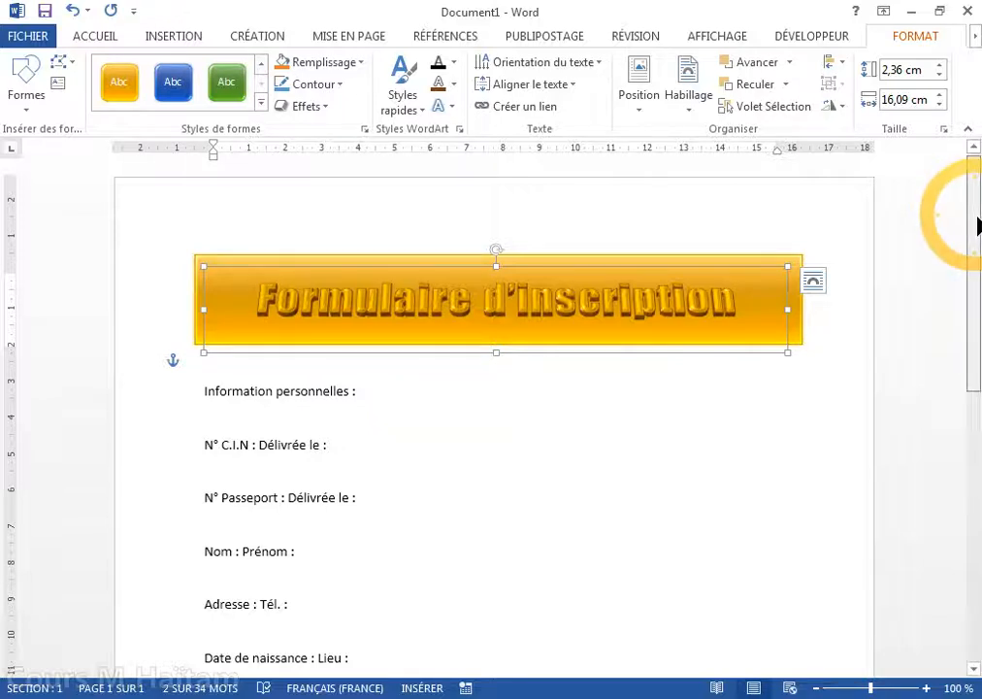
pyautogui.moveTo(978, 223); pyautogui.dragTo(979, 281)
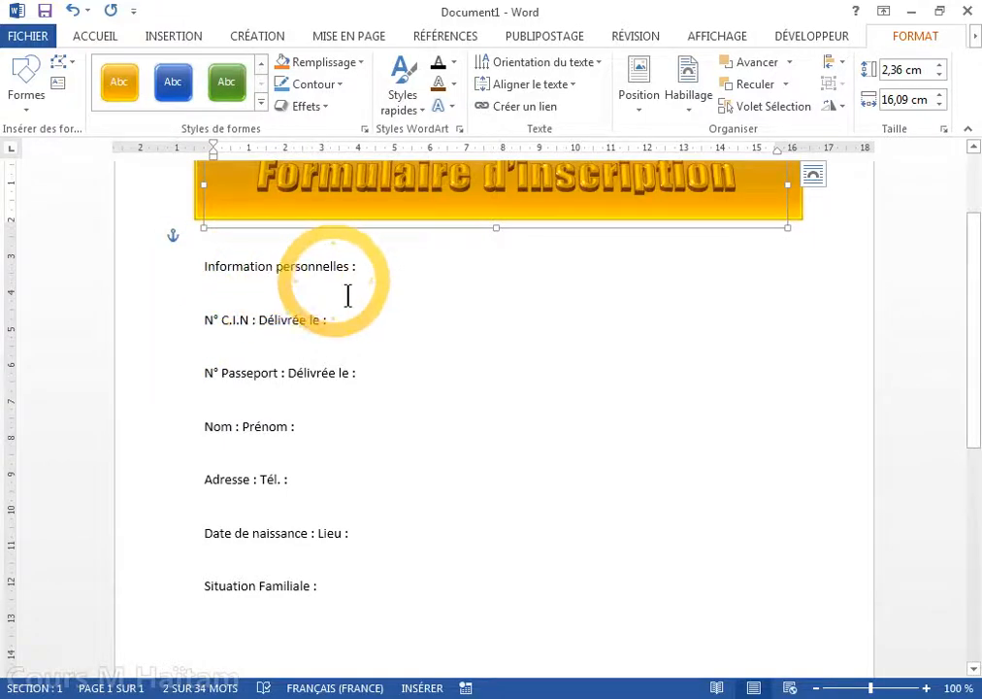
# Step: Select the N° C.I.N to Situation Familiale lines and set the tab selector to a right tab
pyautogui.moveTo(207, 324); pyautogui.dragTo(209, 594)
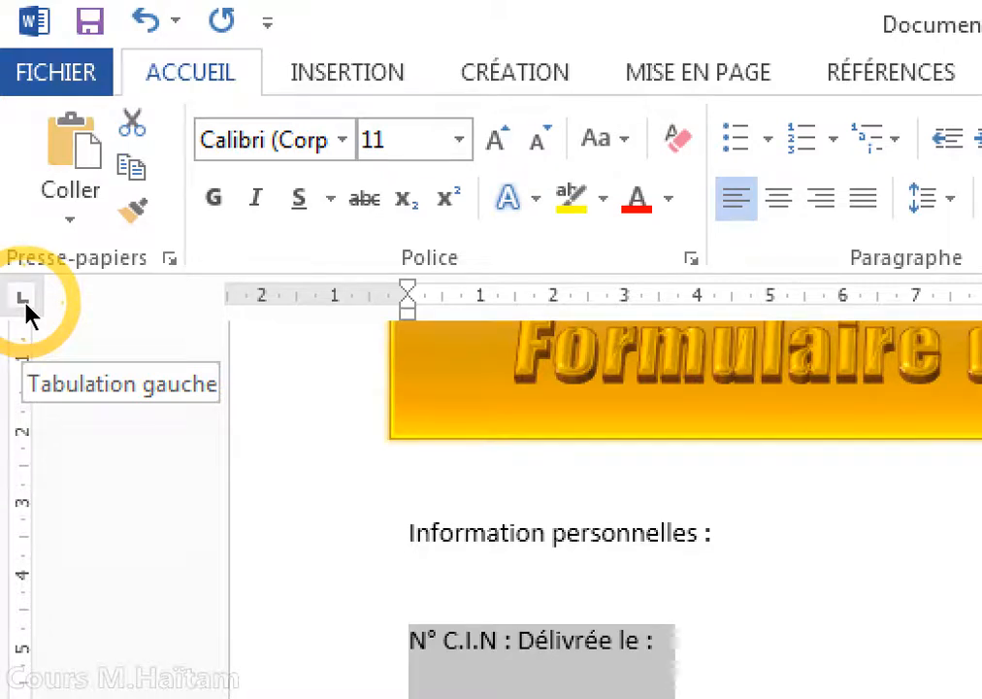
pyautogui.click(26, 304)
pyautogui.click(27, 304)
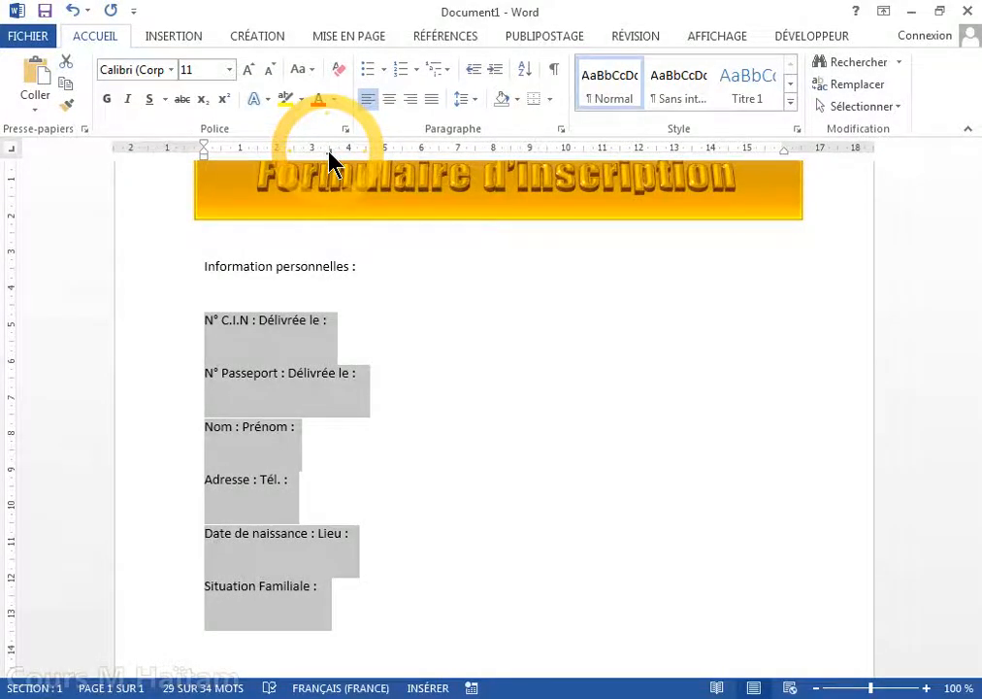
# Step: Place a right tab stop at 3.5 cm, then bring up the finished Formulaire d'inscription.docx
pyautogui.click(330, 153)
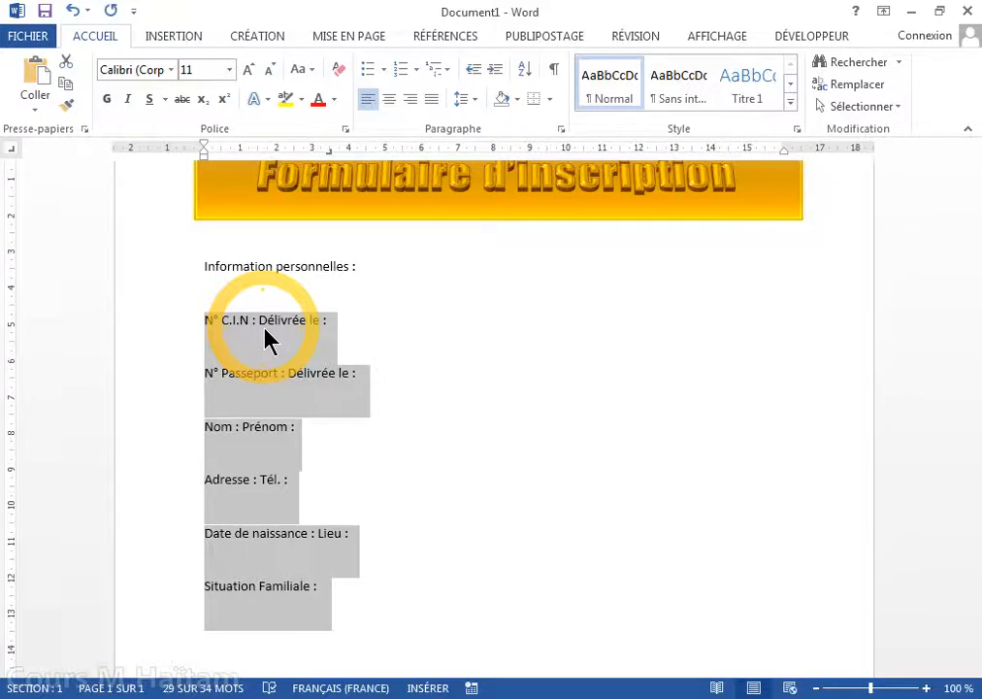
pyautogui.click(274, 691)
pyautogui.click(333, 643)
# Step: Scroll the finished form fully into view for reference
pyautogui.moveTo(973, 264); pyautogui.dragTo(976, 432)
pyautogui.click(523, 412)
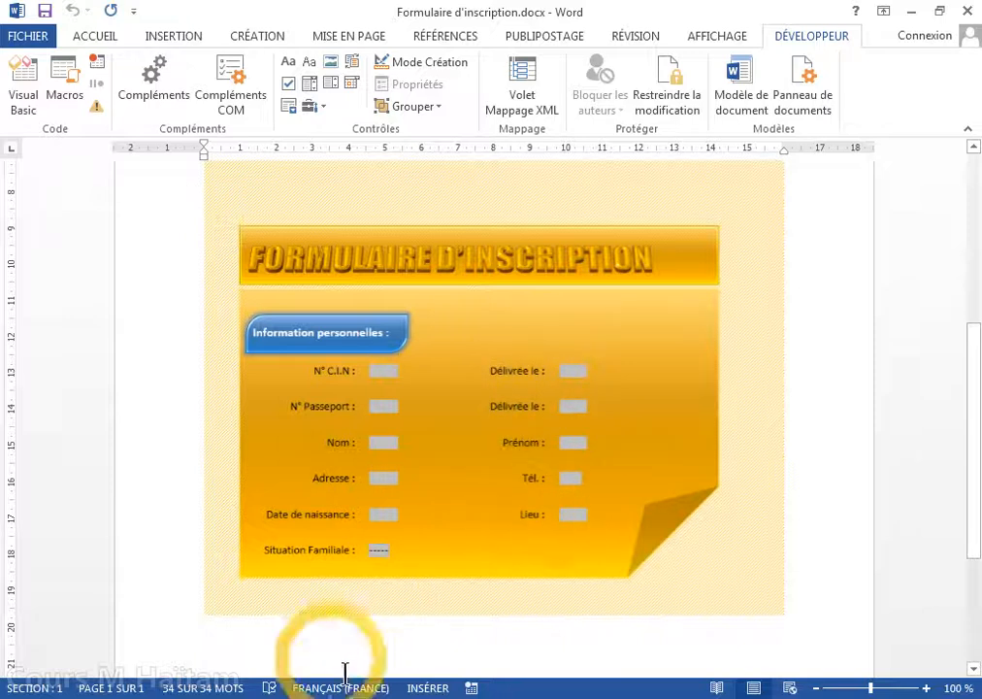
pyautogui.click(323, 697)
# Step: Return to Document1 and select the form's field lines
pyautogui.click(321, 675)
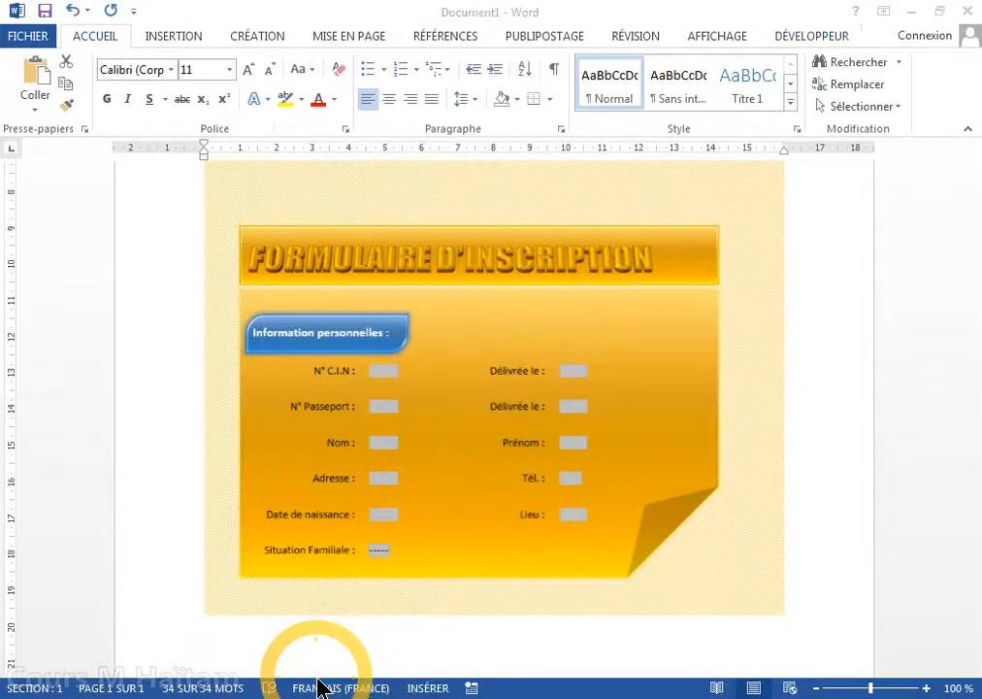
pyautogui.moveTo(378, 505); pyautogui.dragTo(339, 183)
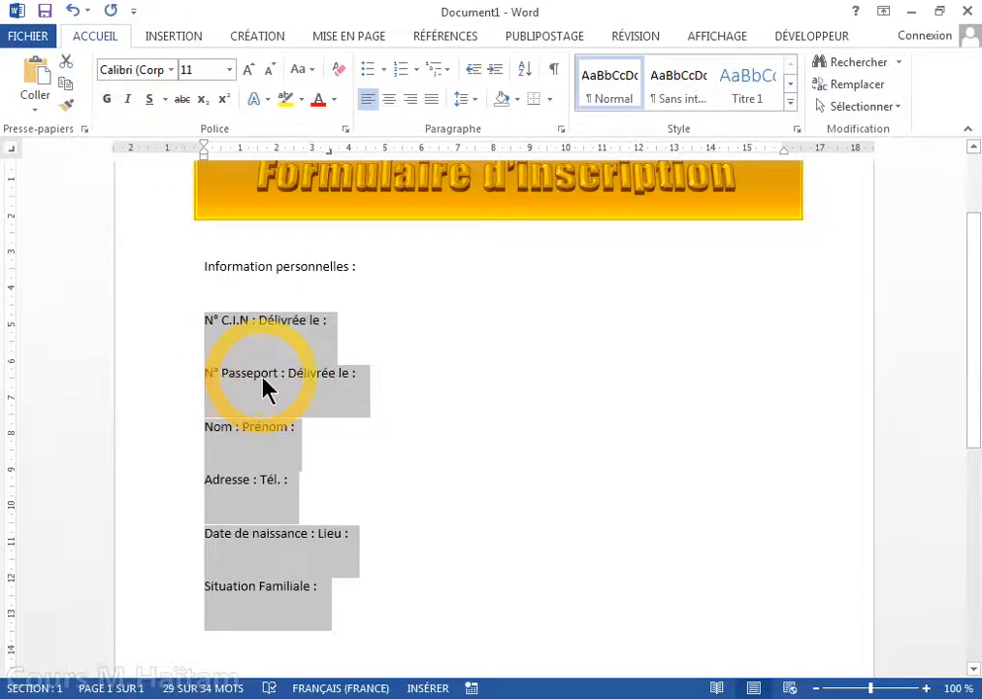
# Step: Cycle the tab selector to a left tab and add a stop at about 10.5 cm
pyautogui.click(396, 333)
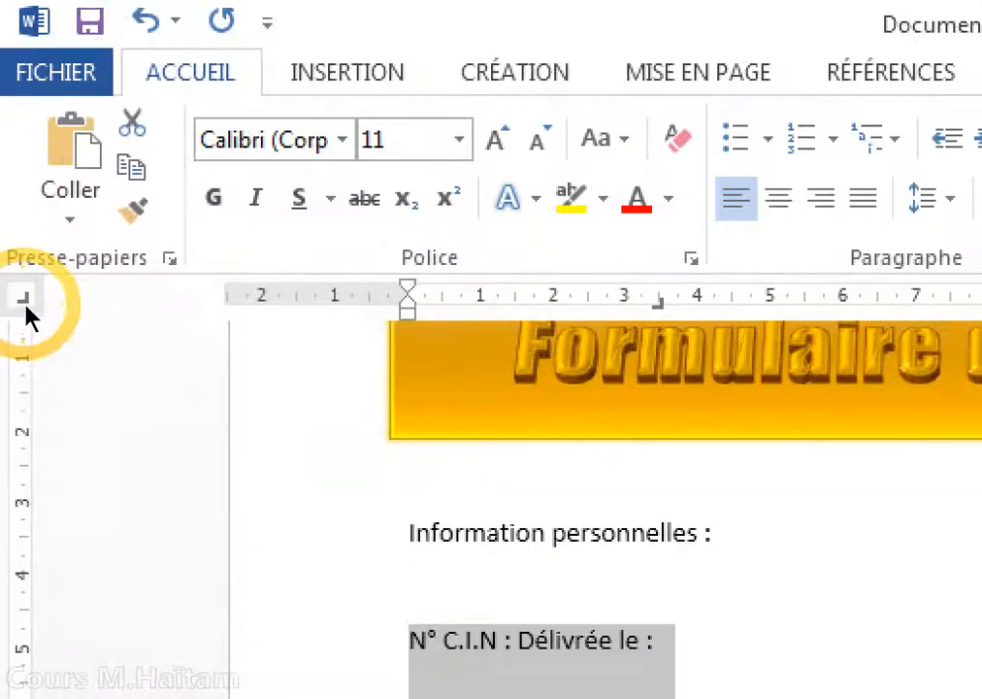
pyautogui.click(24, 307)
pyautogui.click(25, 307)
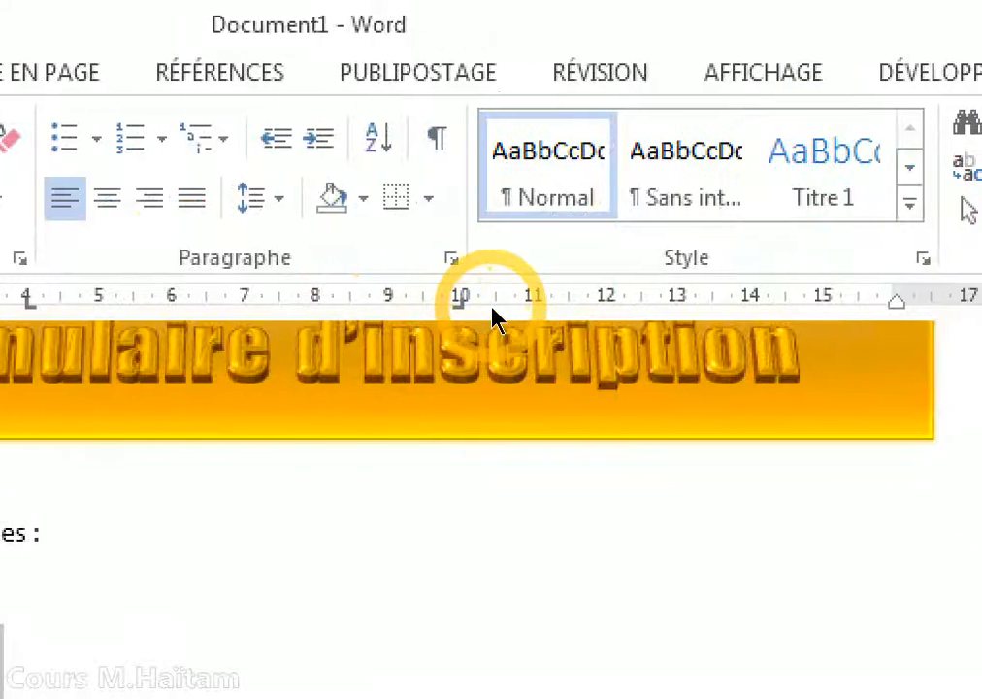
pyautogui.click(495, 307)
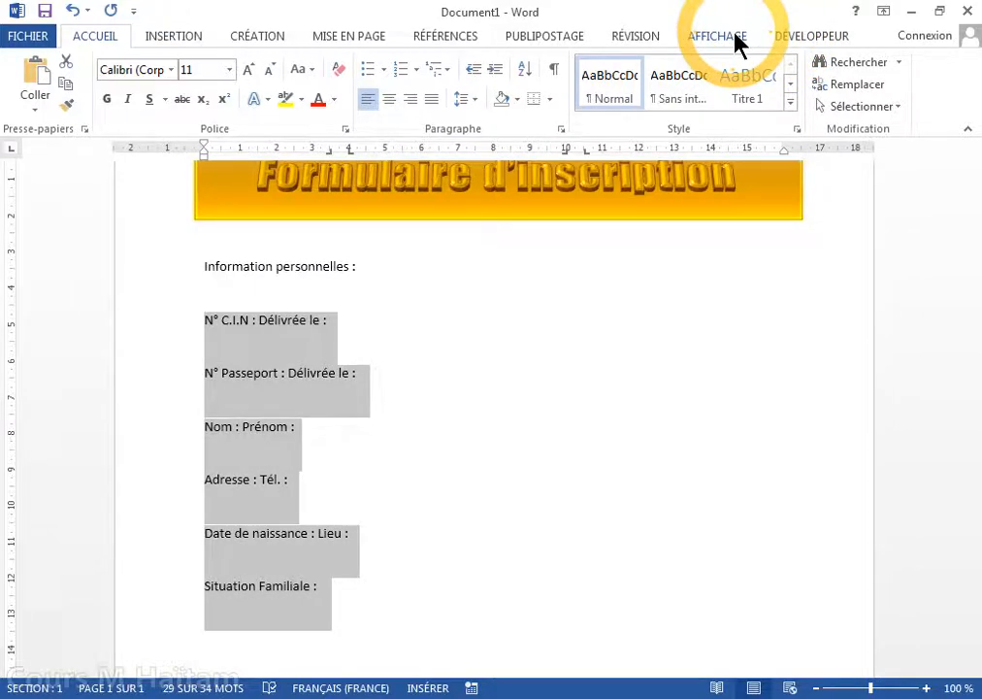
pyautogui.click(738, 43)
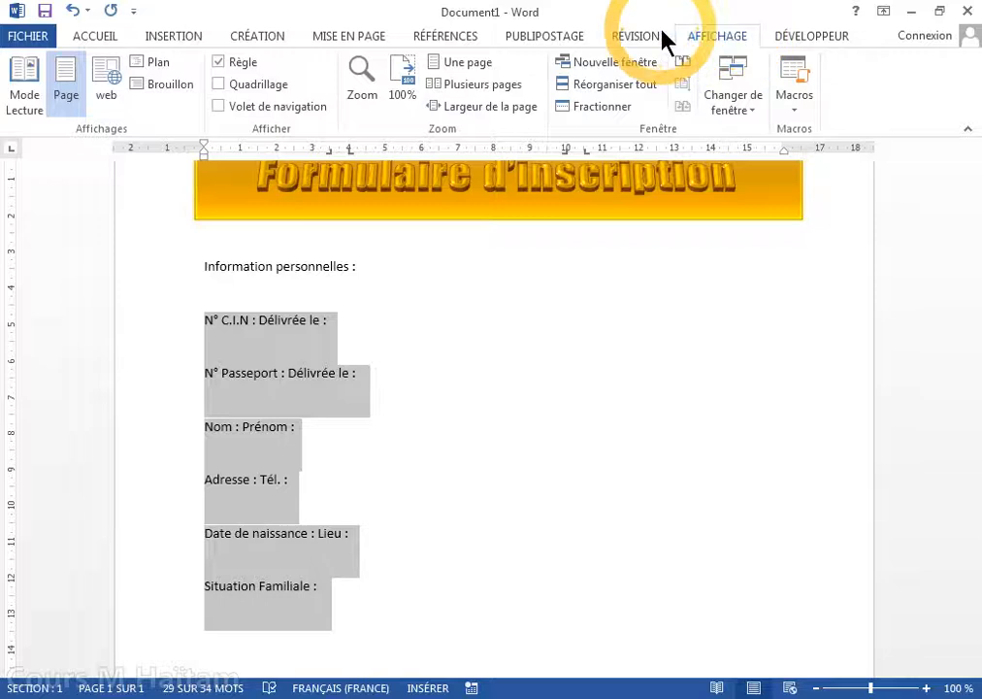
pyautogui.click(218, 63)
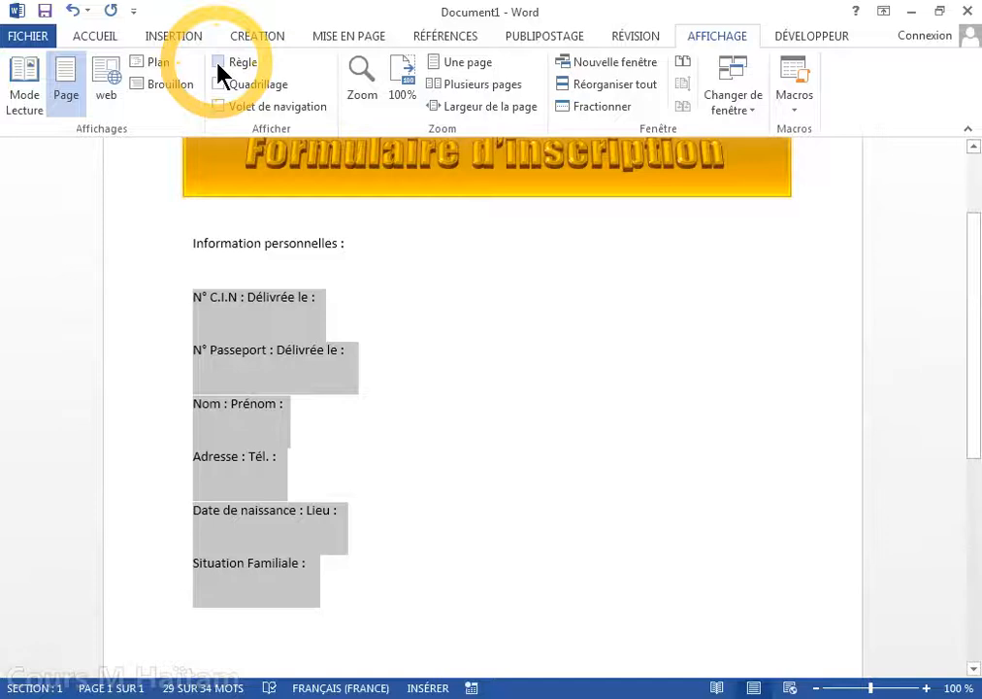
pyautogui.click(218, 64)
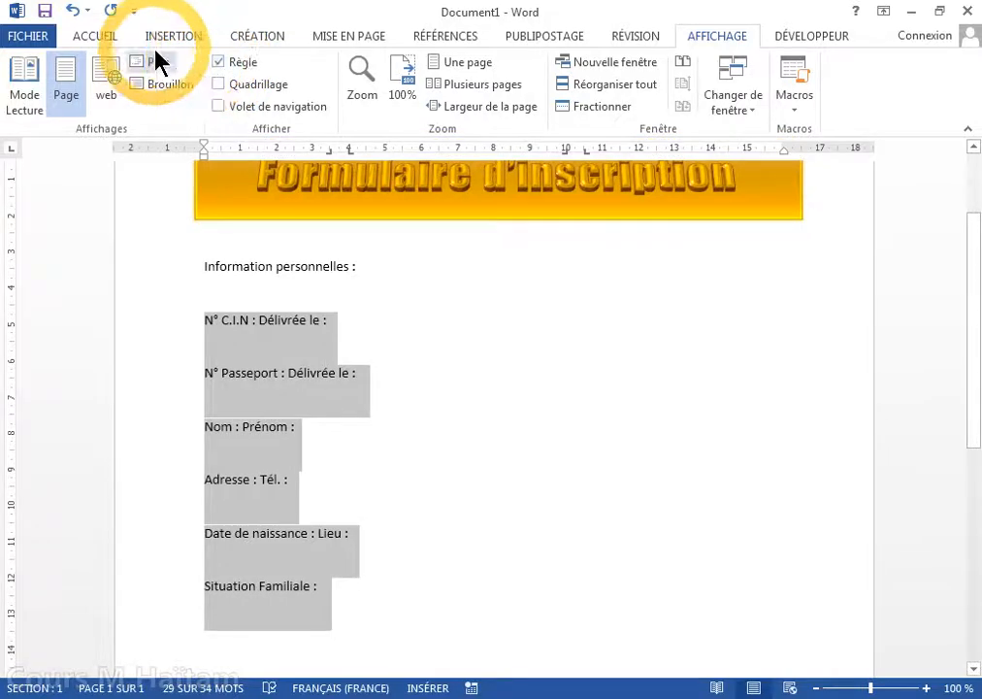
pyautogui.click(101, 39)
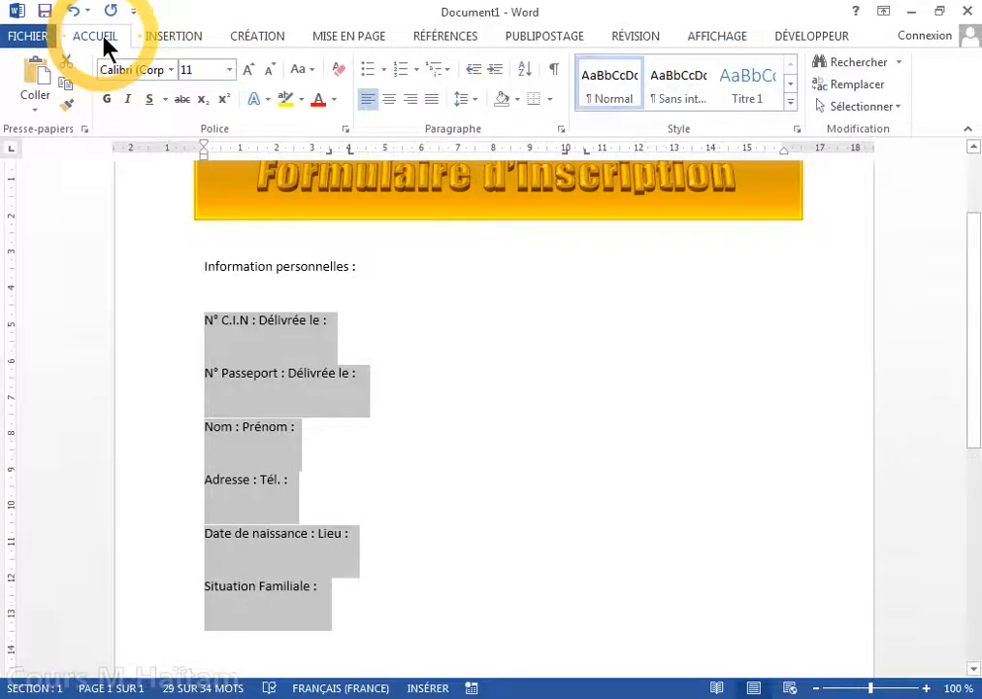
pyautogui.click(207, 337)
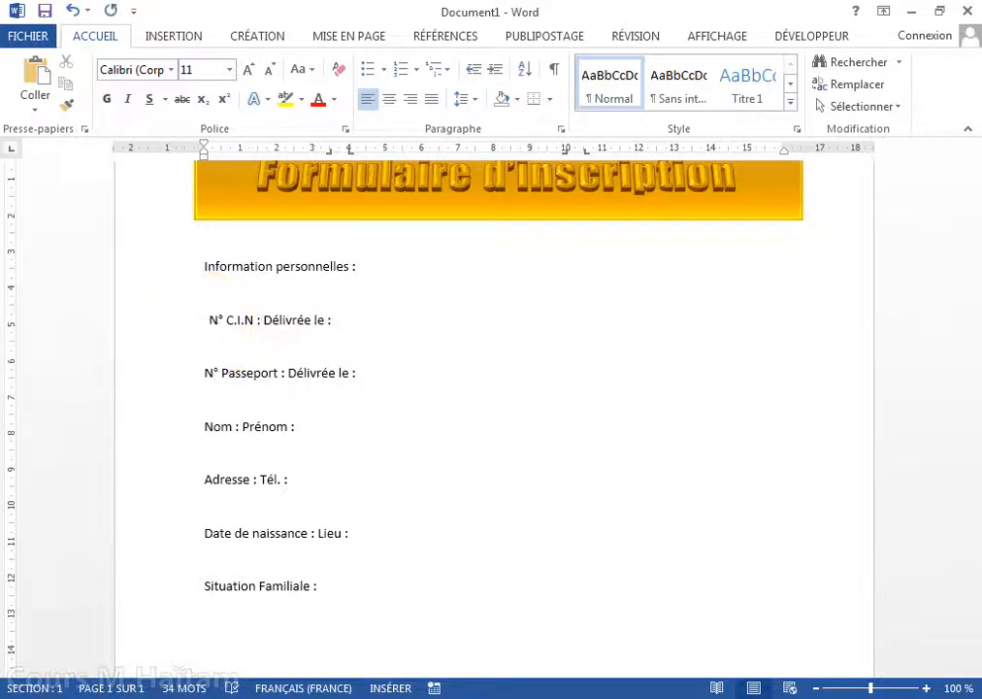
pyautogui.click(264, 320)
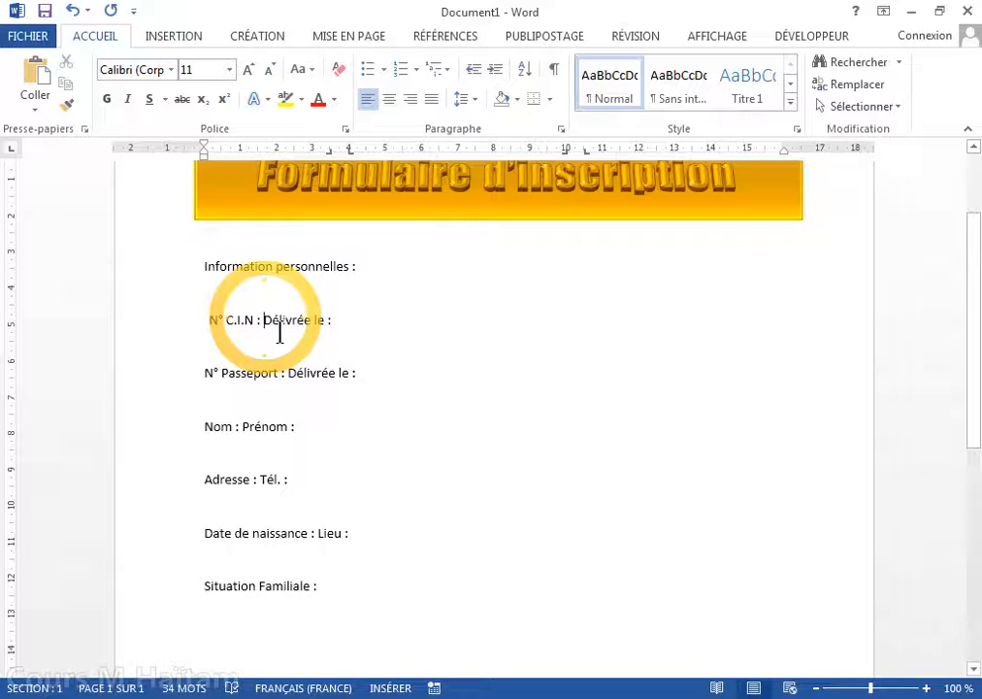
# Step: Tab the N° C.I.N label to the first stop and Délivrée le : into the second column
pyautogui.press('Tab')
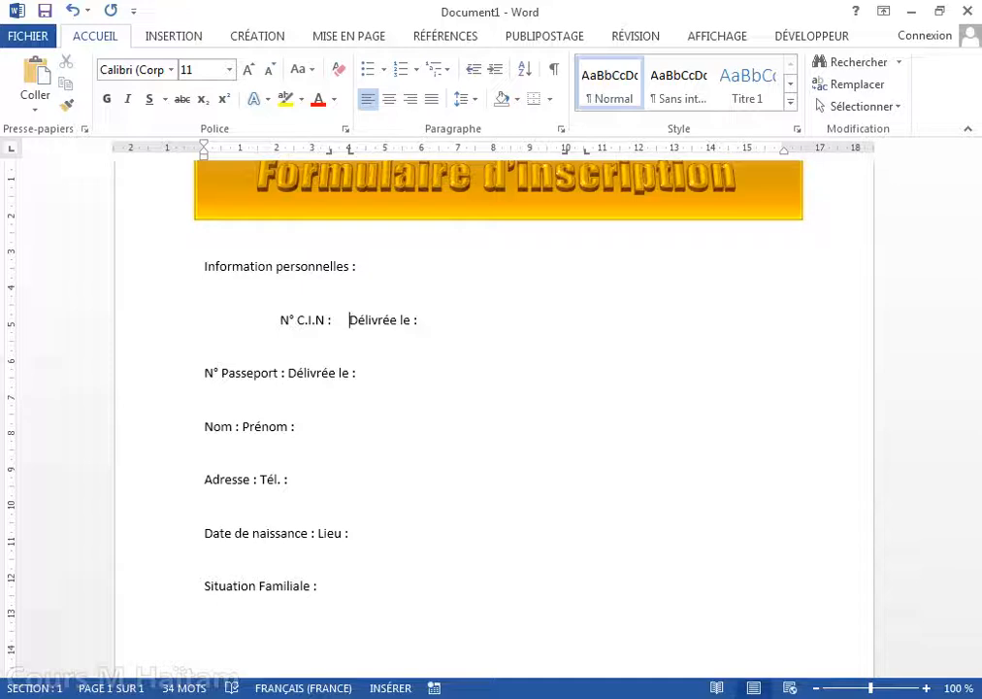
pyautogui.press('Tab')
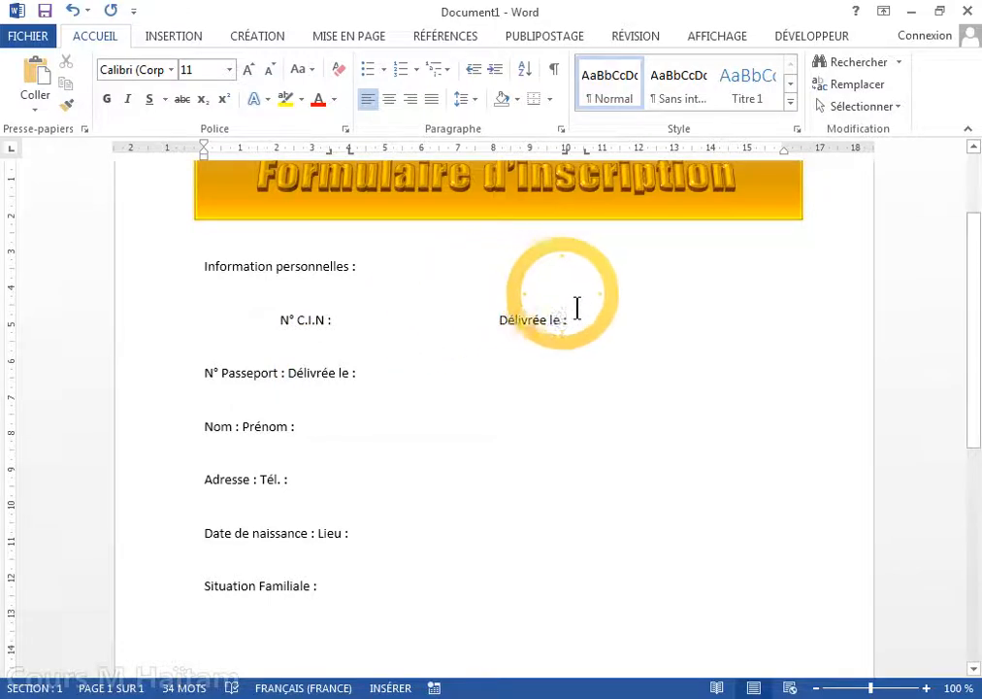
pyautogui.click(592, 337)
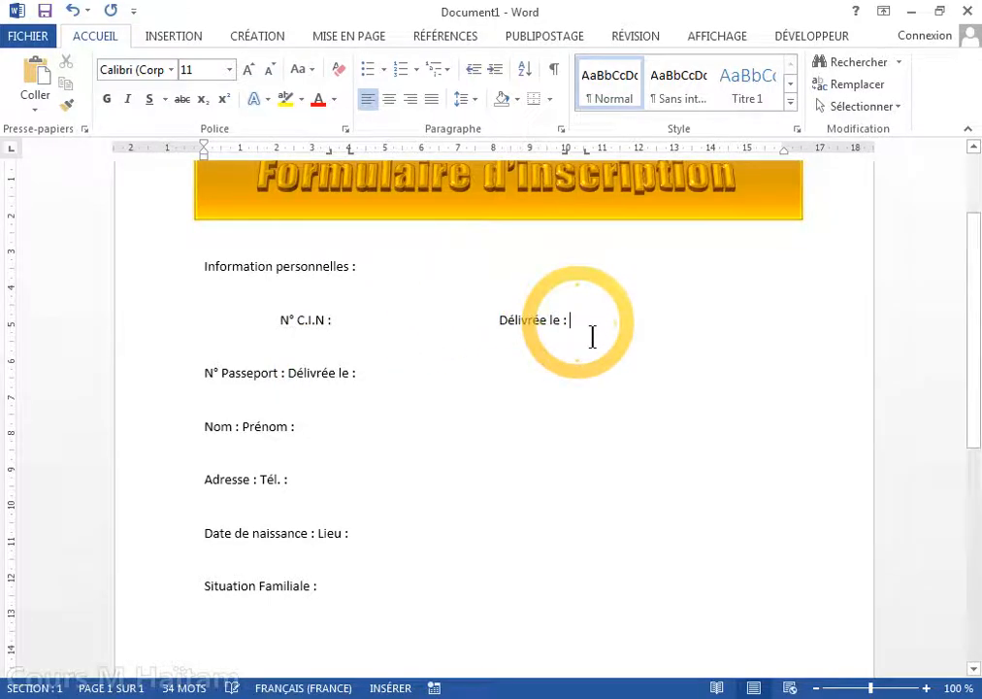
pyautogui.press('Tab')
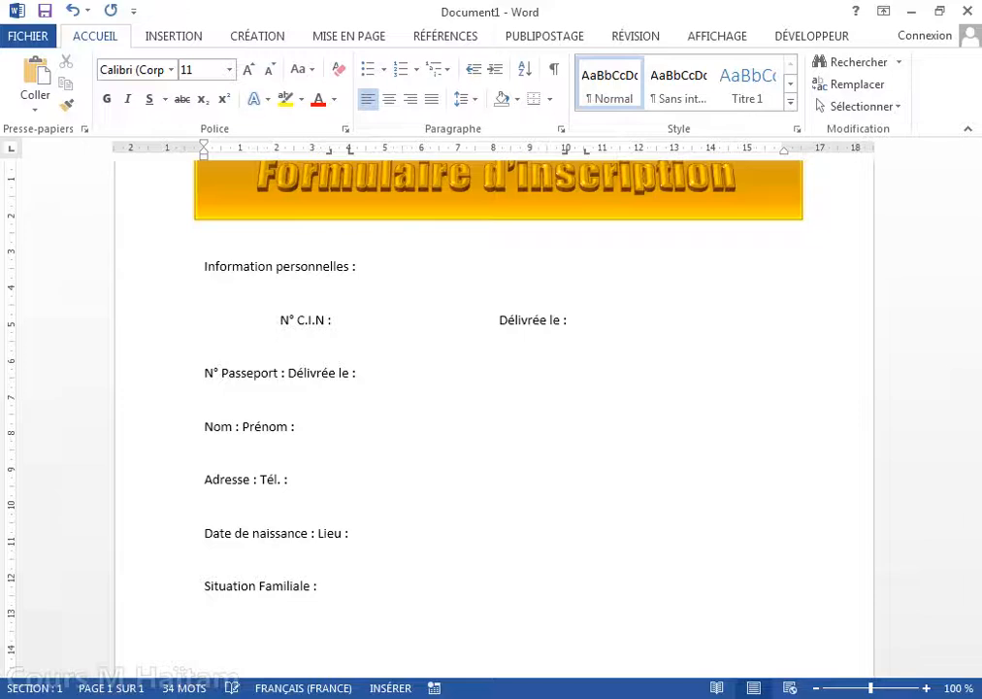
pyautogui.click(361, 332)
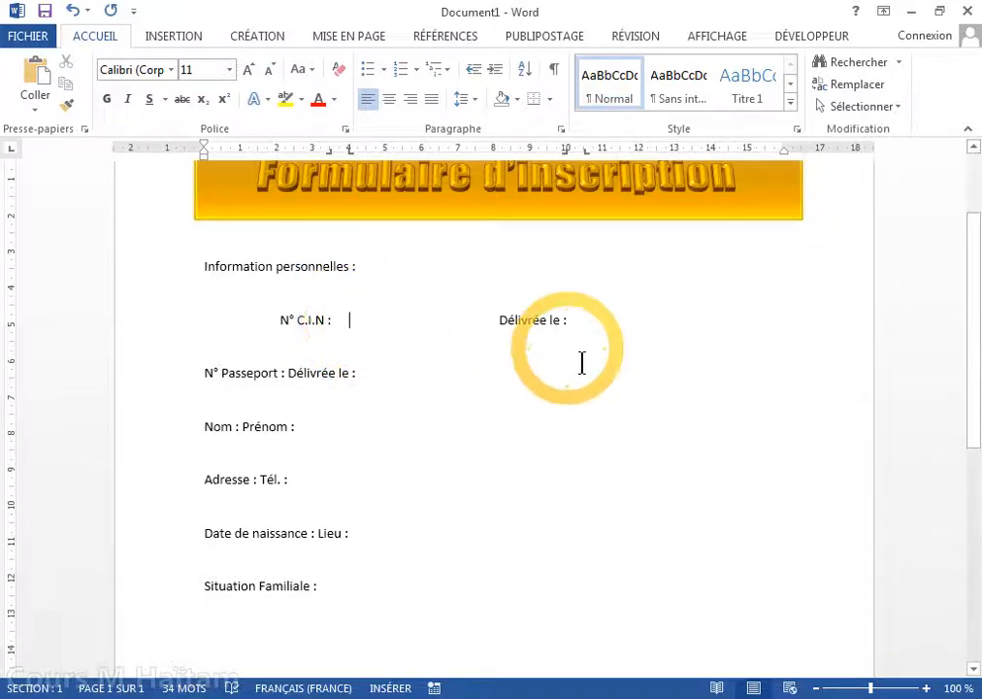
pyautogui.click(604, 339)
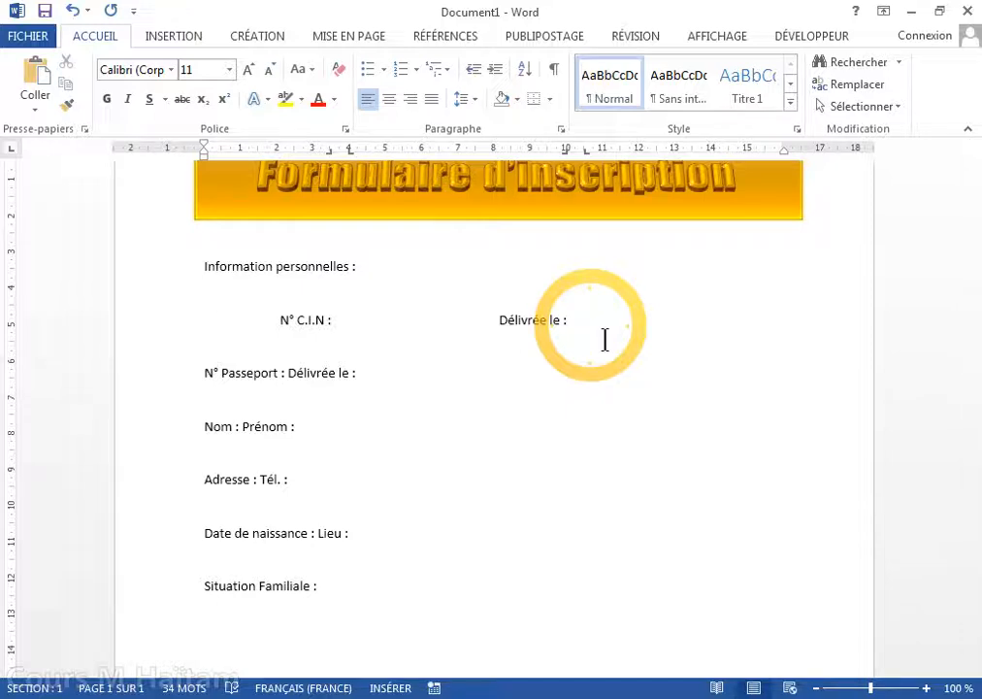
pyautogui.click(213, 383)
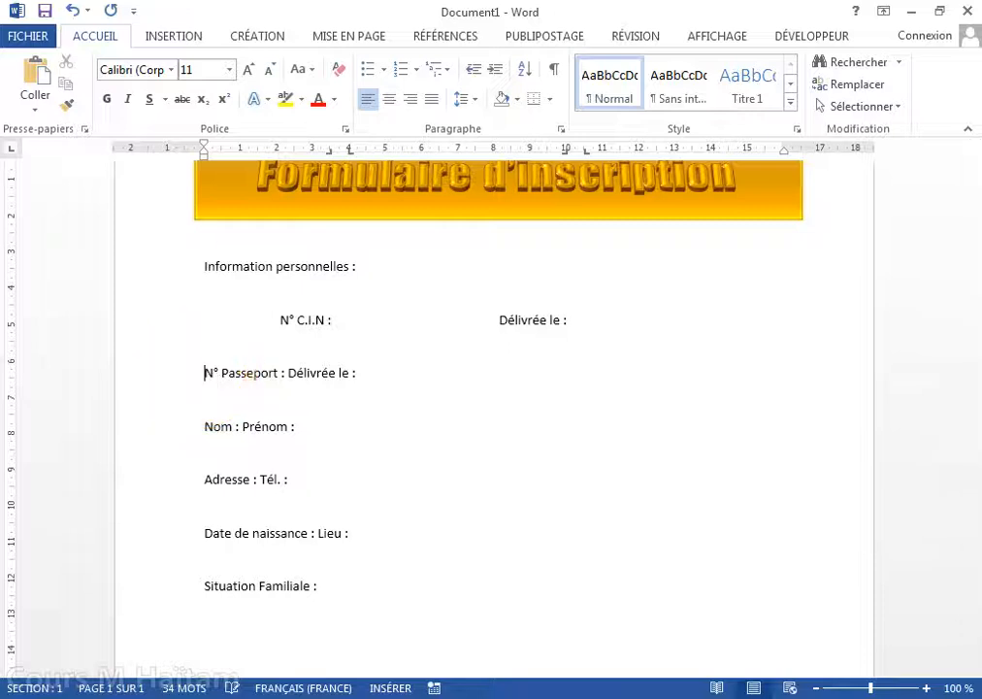
pyautogui.click(303, 390)
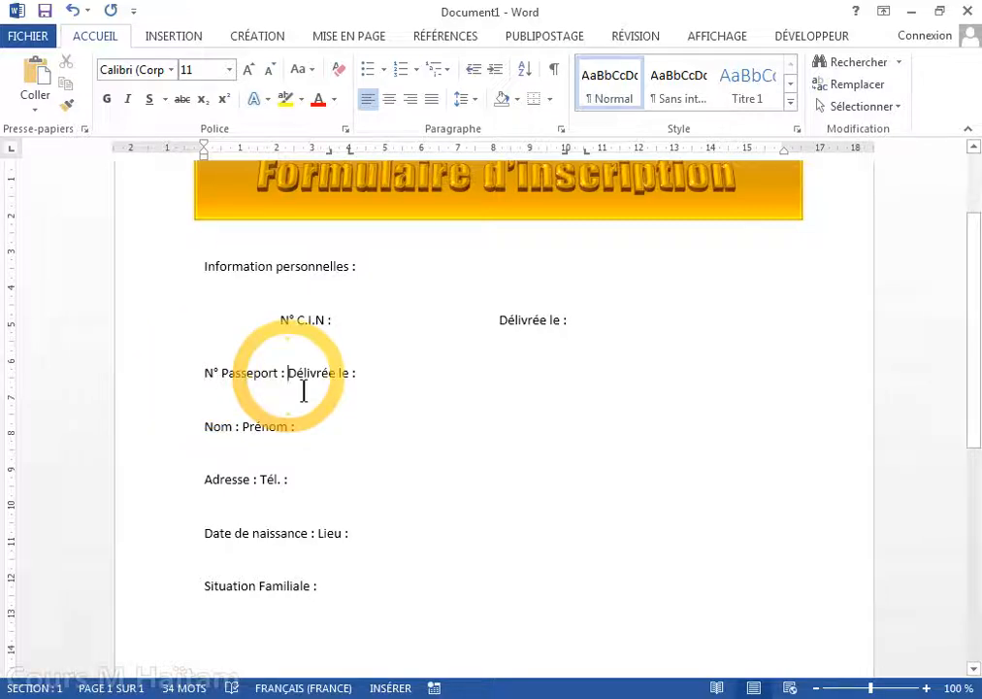
# Step: Tab the N° Passeport/Délivrée le and Nom/Prénom lines into the two label columns
pyautogui.press('Tab')
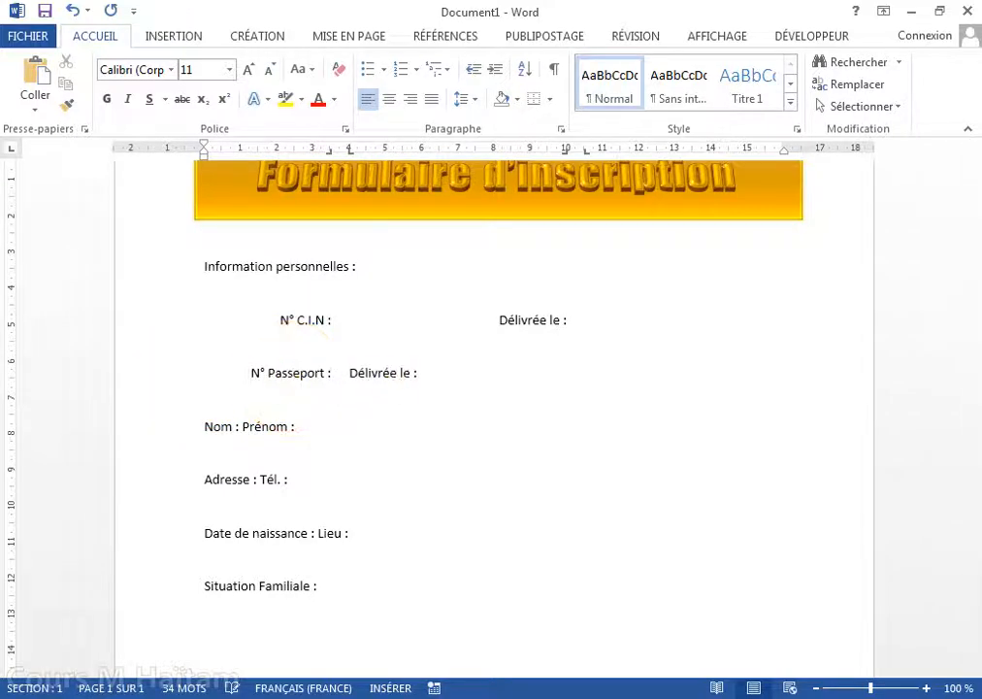
pyautogui.press('Tab')
pyautogui.click(611, 389)
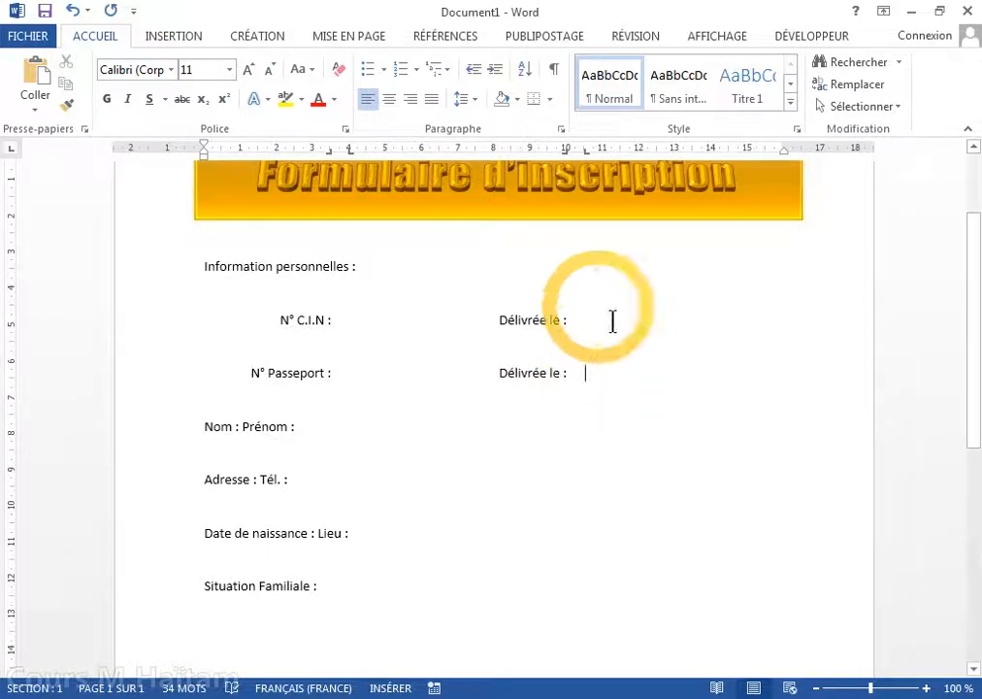
pyautogui.click(205, 430)
pyautogui.press('Tab')
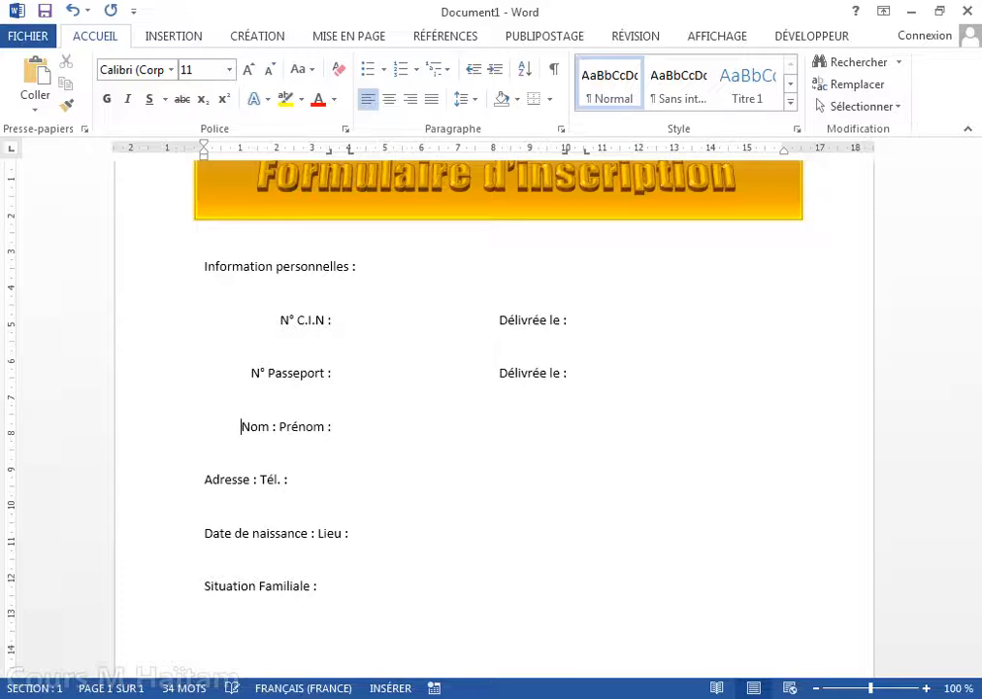
pyautogui.click(282, 428)
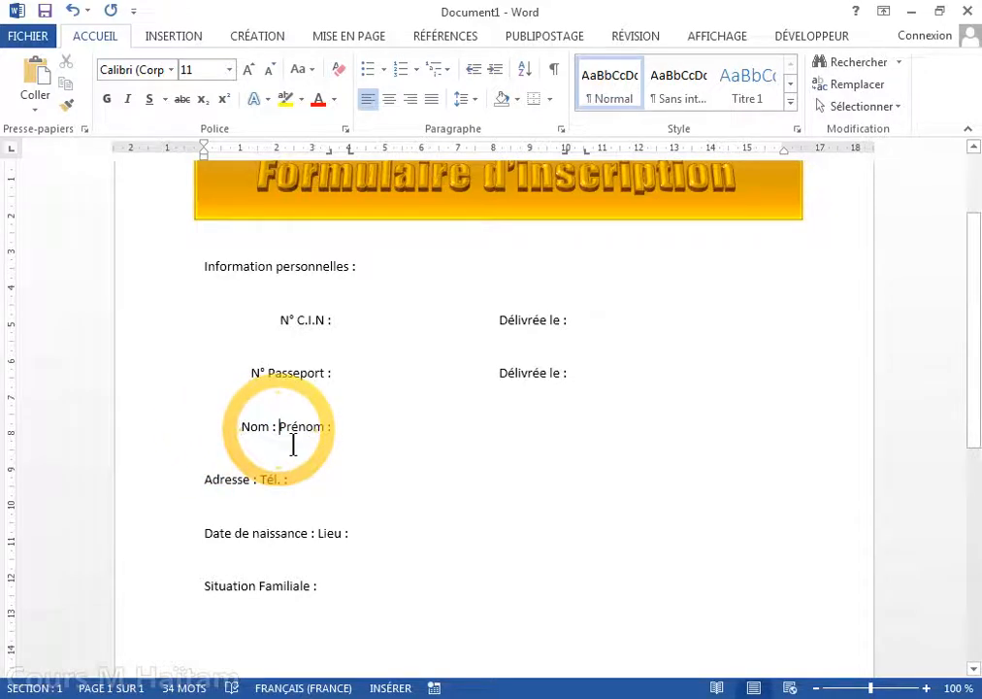
pyautogui.press('Tab')
pyautogui.press('Tab')
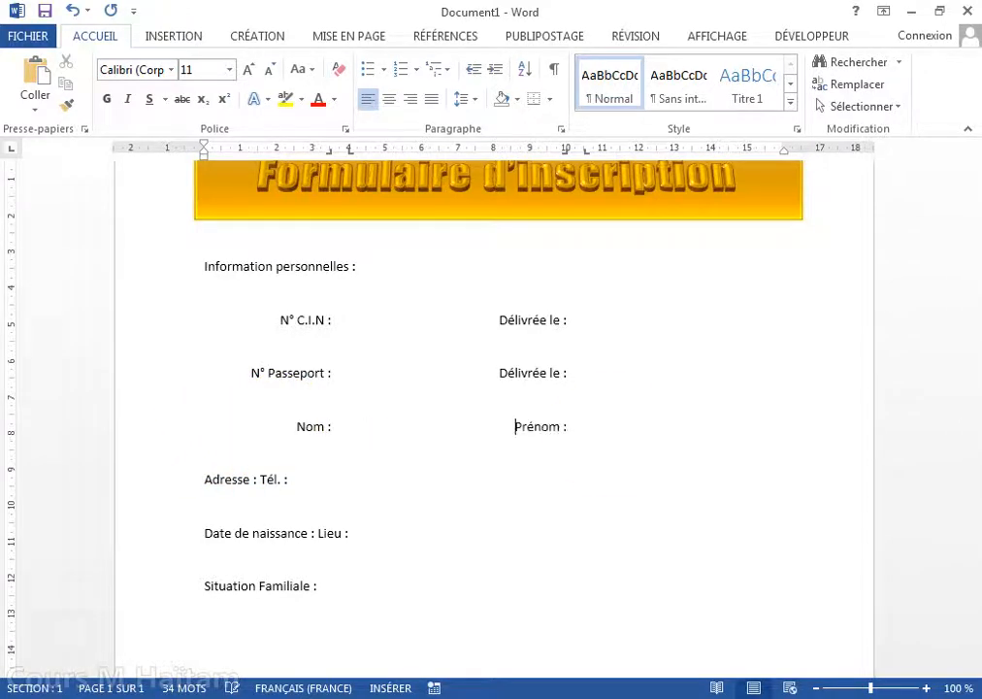
pyautogui.click(609, 441)
# Step: Tab the Adresse label to the first stop and Tél. : into the right column
pyautogui.click(144, 603)
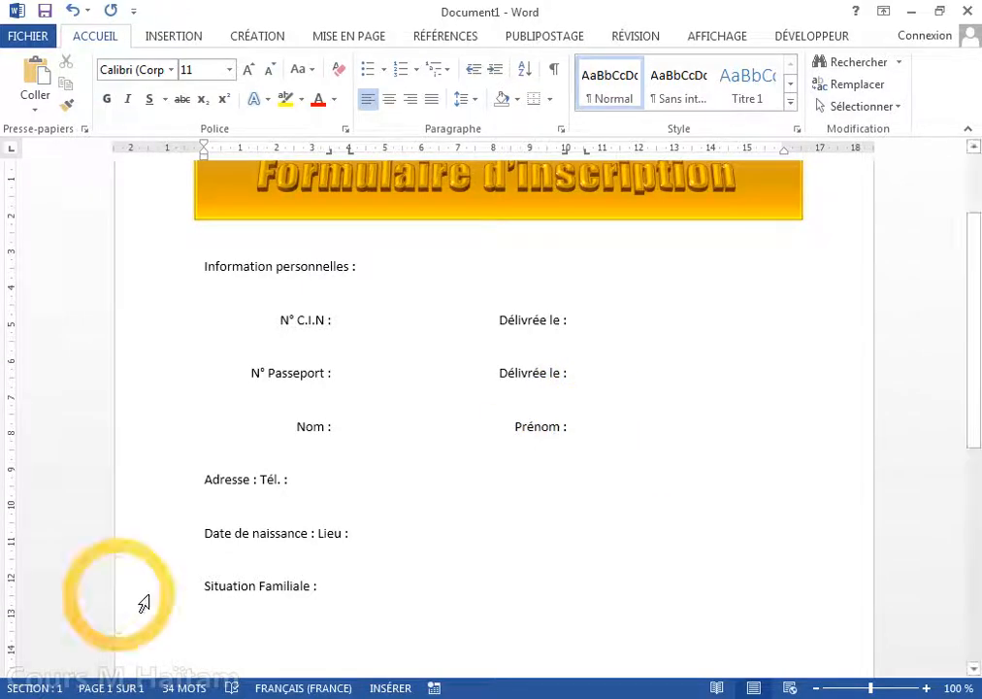
pyautogui.click(205, 480)
pyautogui.press('Tab')
pyautogui.click(304, 476)
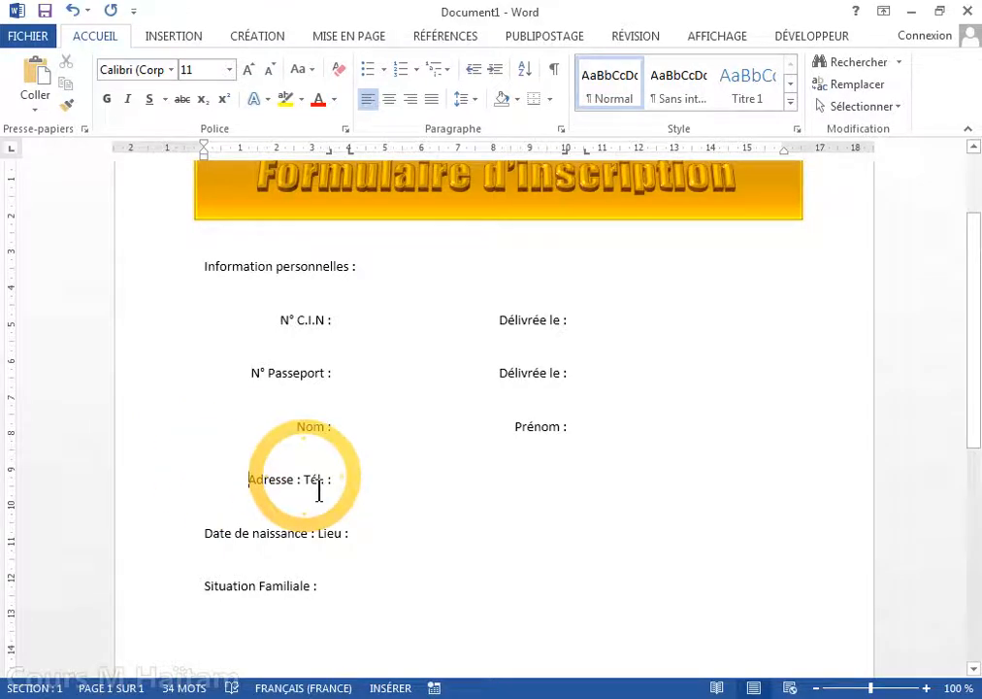
pyautogui.press('Tab')
pyautogui.press('Tab')
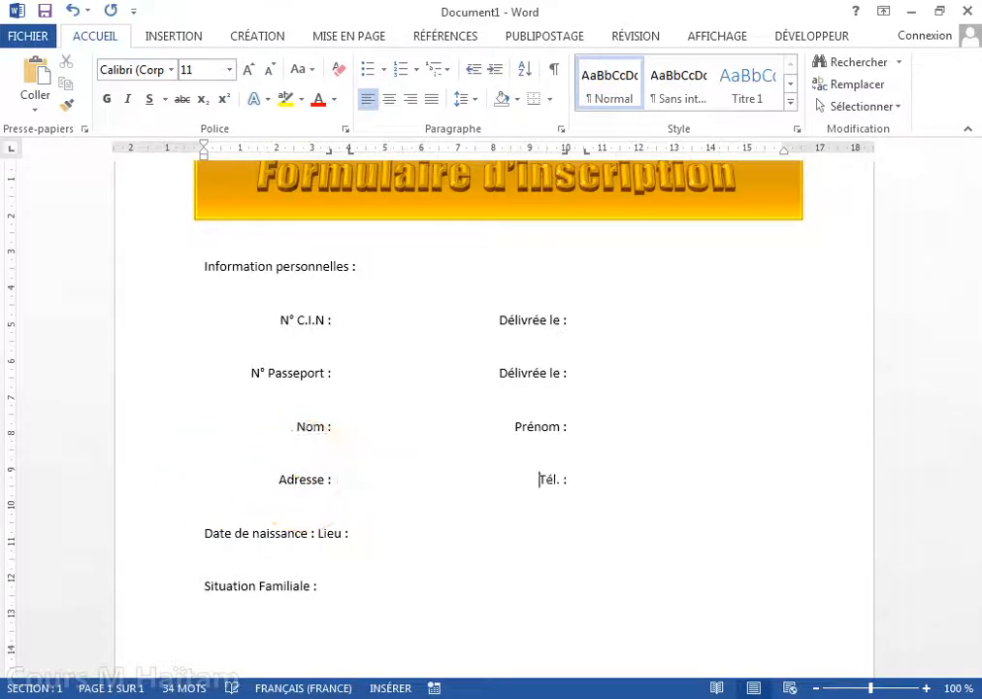
pyautogui.click(592, 484)
pyautogui.click(215, 546)
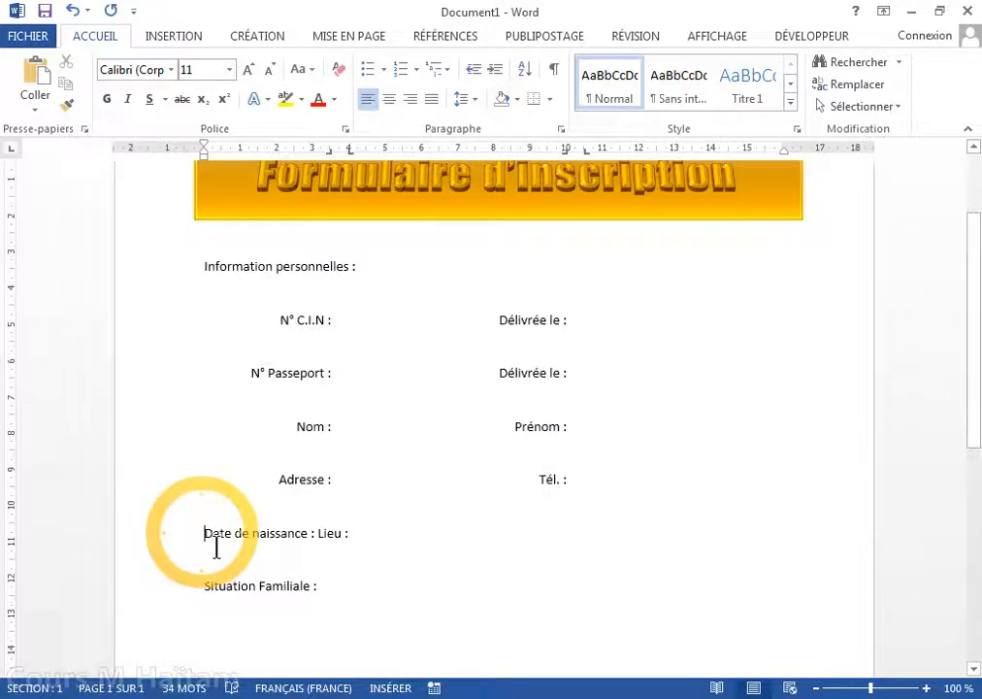
# Step: Align Date de naissance : with the other labels and push Lieu : under Tél. :
pyautogui.press('Tab')
pyautogui.press('Tab')
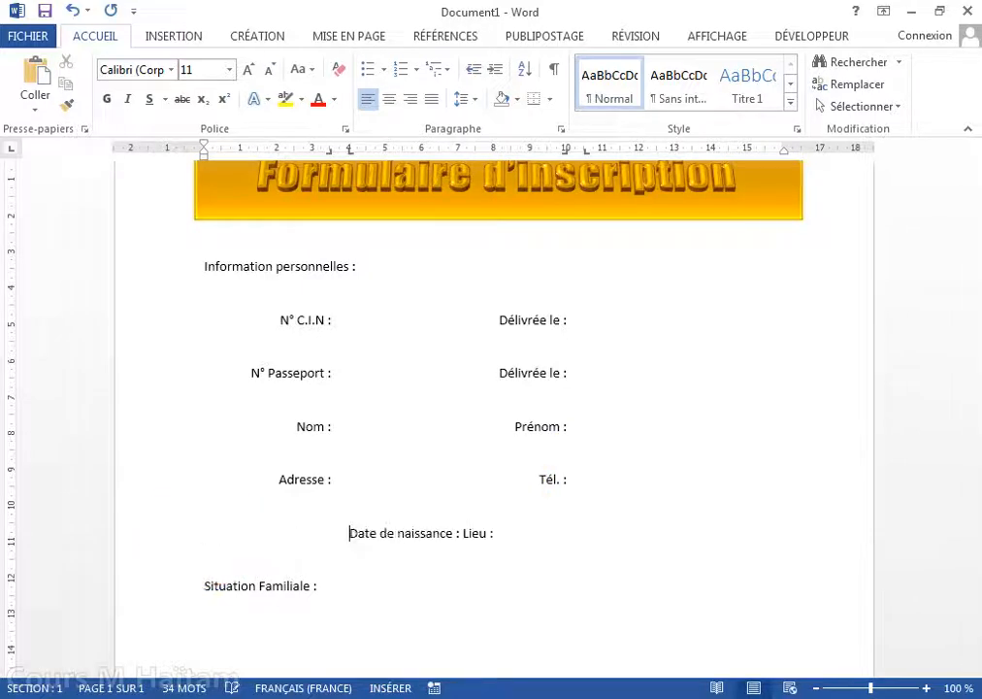
pyautogui.press('BackSpace')
pyautogui.press('BackSpace')
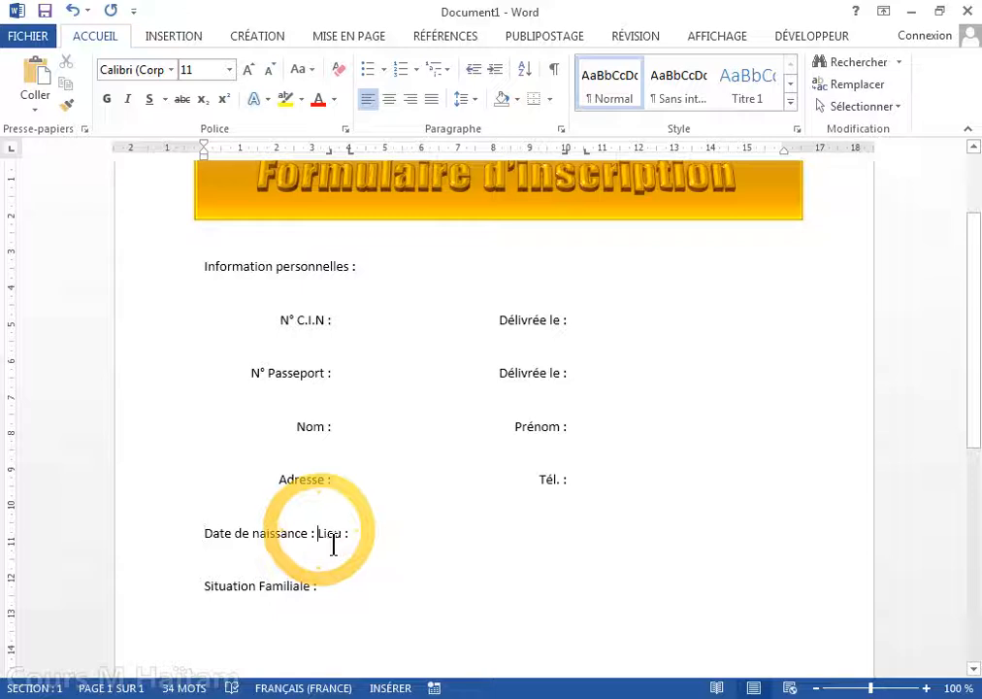
pyautogui.press('Tab')
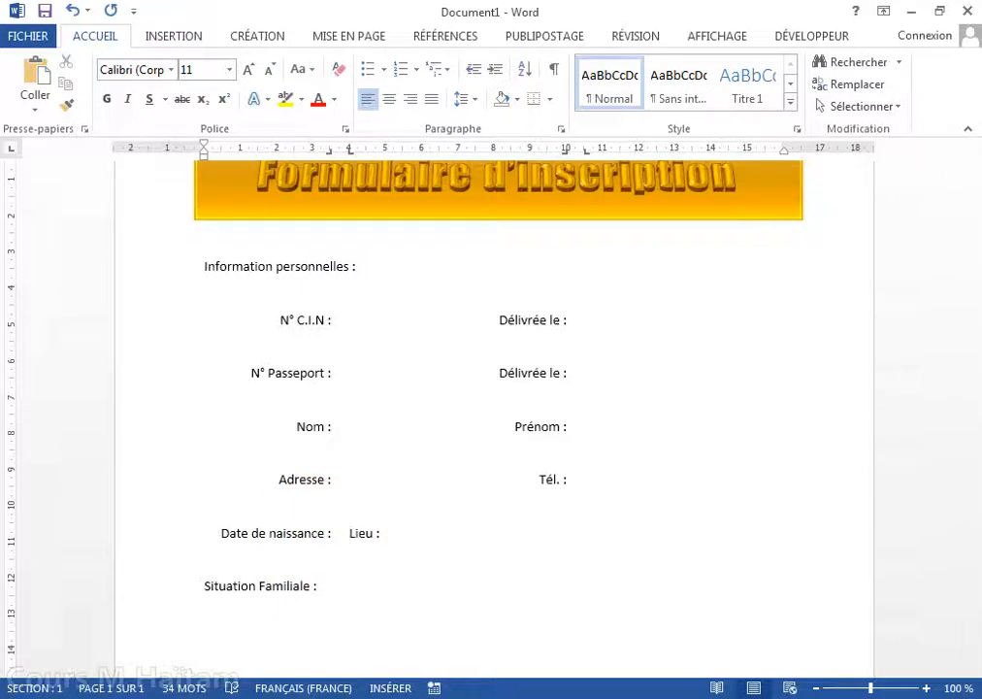
pyautogui.press('Tab')
pyautogui.click(605, 545)
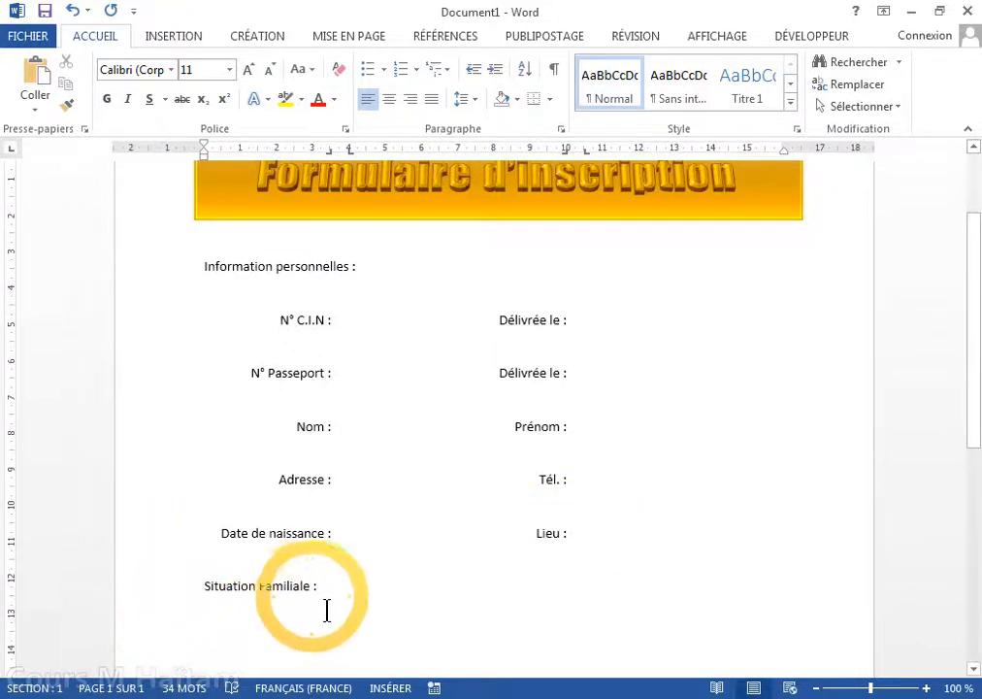
# Step: Tab Situation Familiale : into line and add a tab gap after it
pyautogui.click(218, 598)
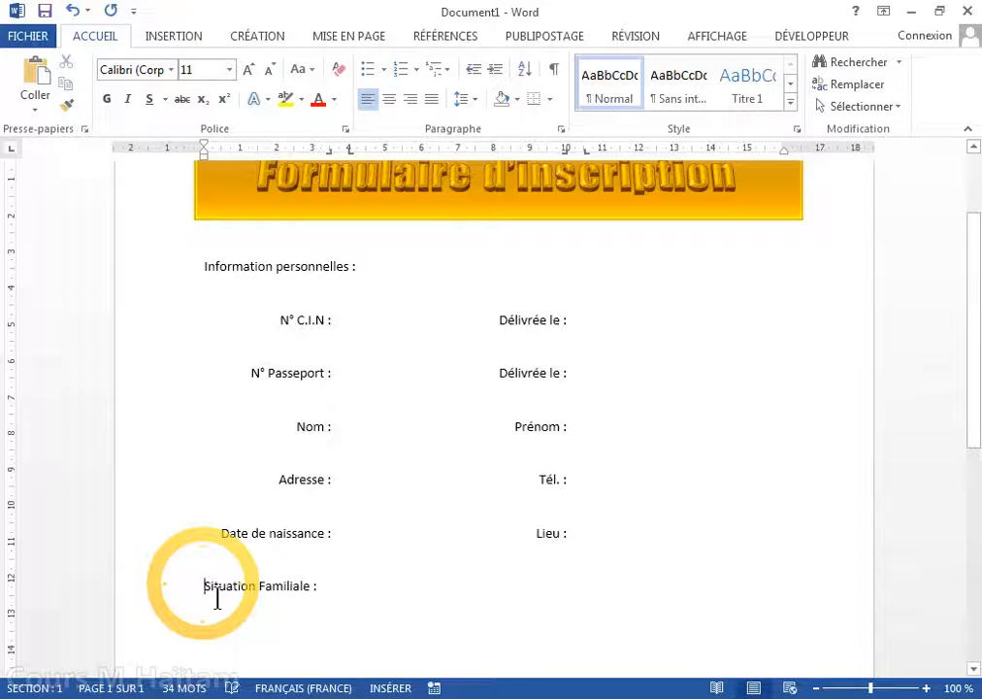
pyautogui.press('Tab')
pyautogui.click(368, 595)
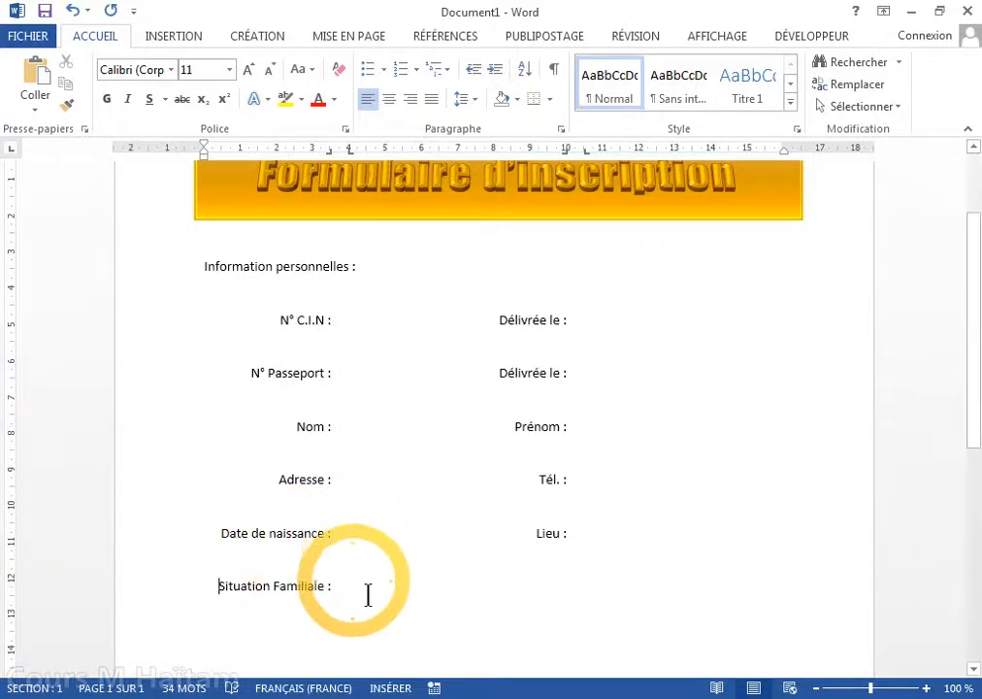
pyautogui.press('Tab')
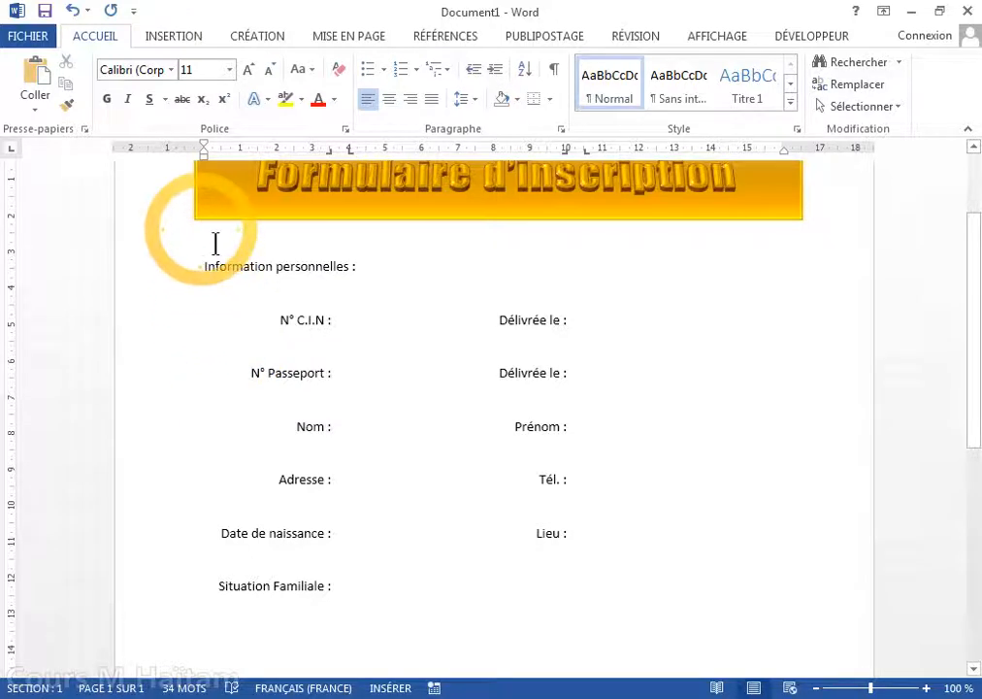
# Step: Pick the Rectangle from the Insertion > Formes gallery
pyautogui.click(180, 36)
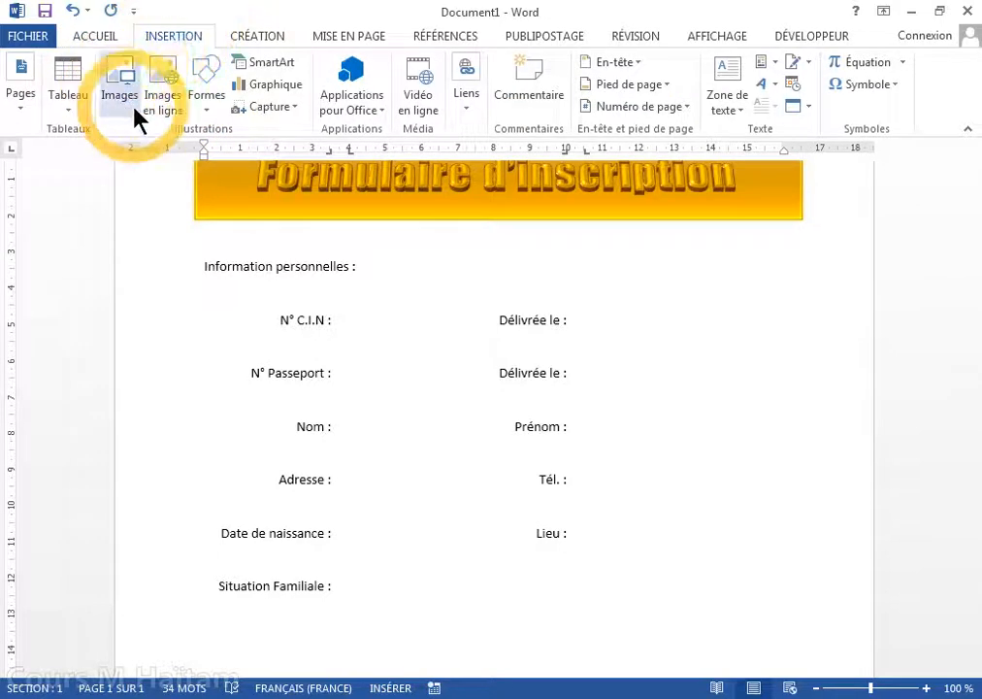
pyautogui.click(205, 97)
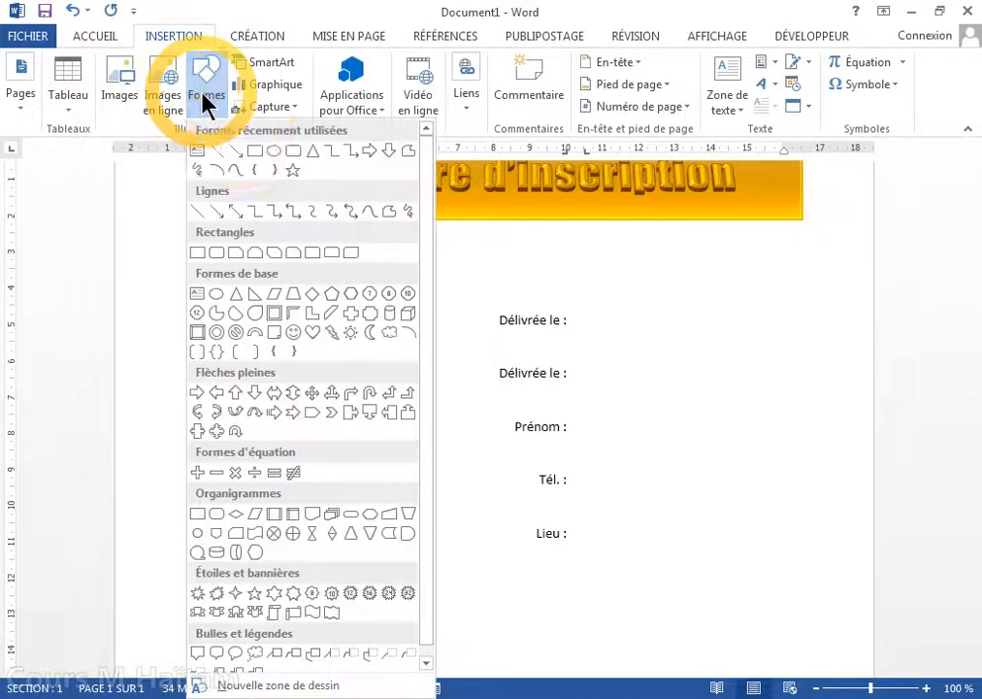
pyautogui.click(255, 154)
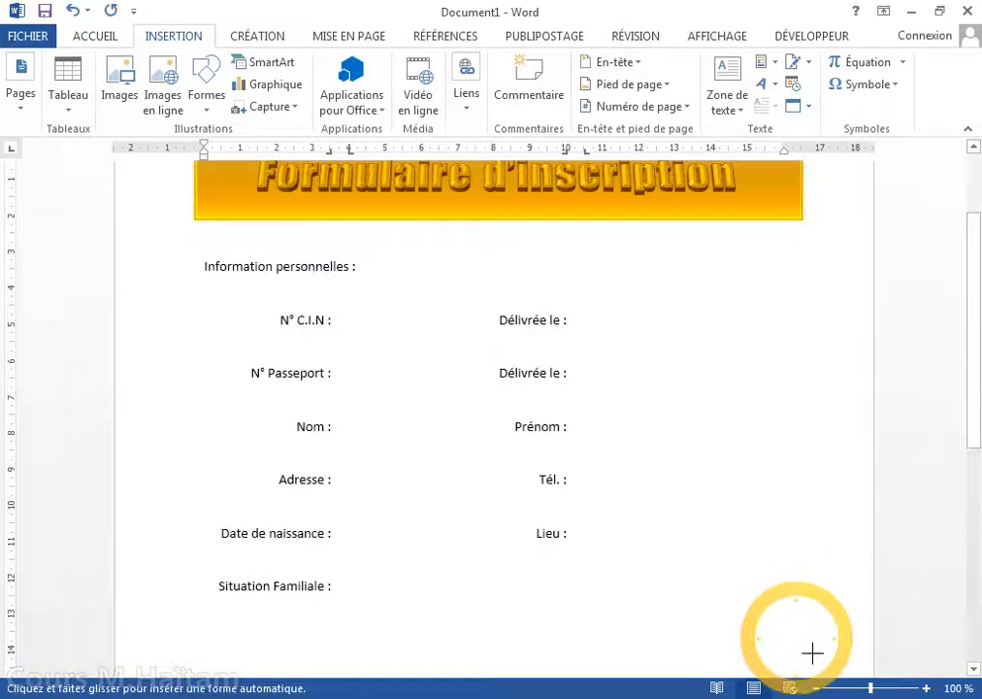
# Step: Draw a rectangle over the form fields and resize it to 12,86 × 16,72 cm, banner-wide
pyautogui.moveTo(798, 638); pyautogui.dragTo(236, 289)
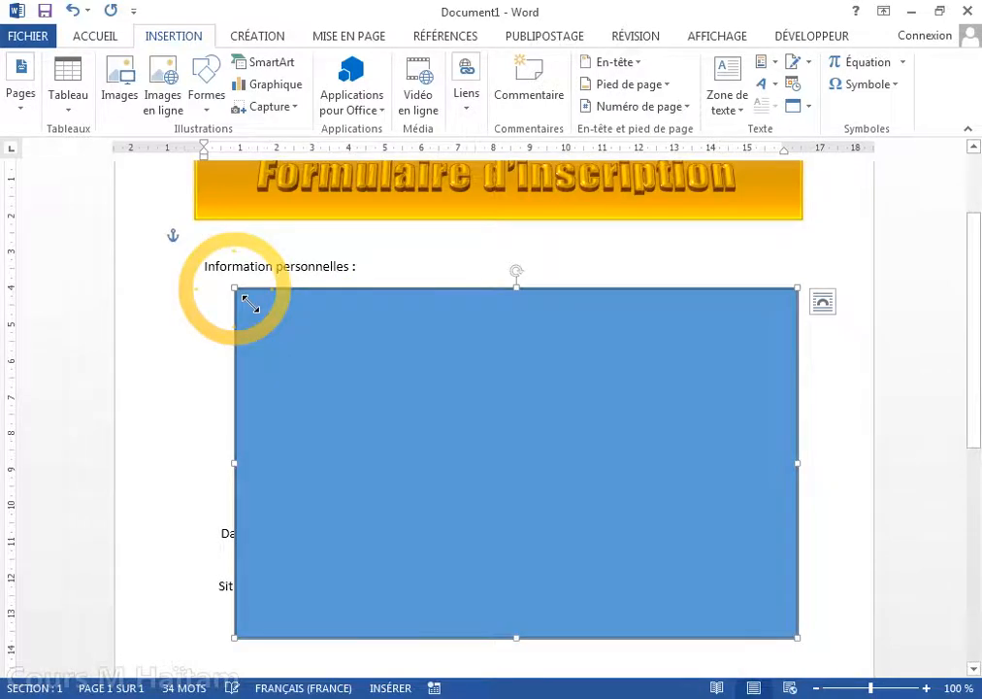
pyautogui.moveTo(248, 302); pyautogui.dragTo(209, 247)
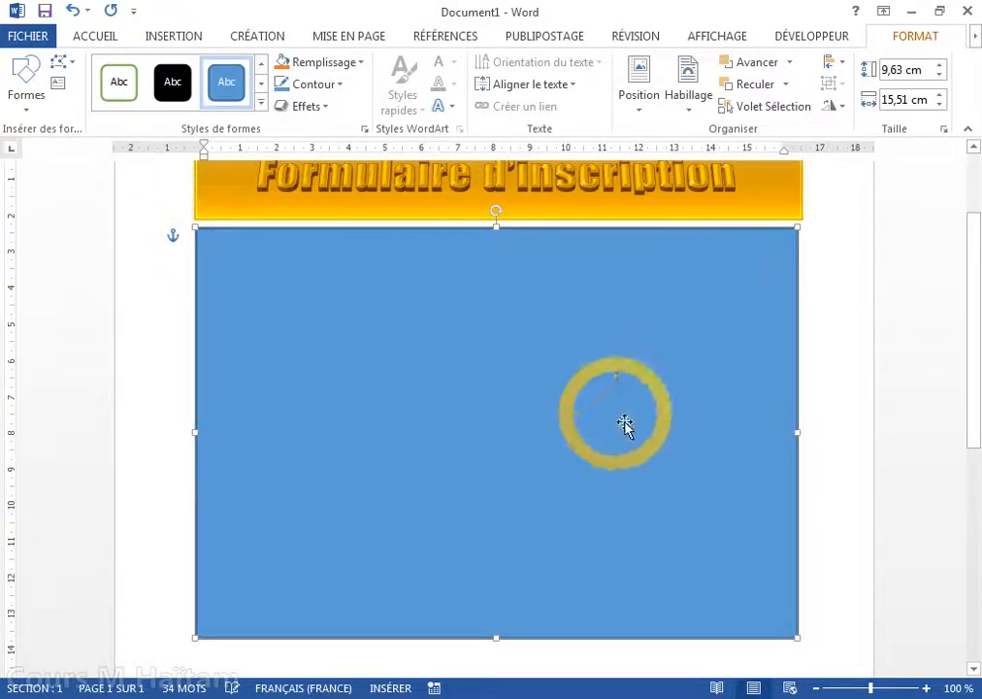
pyautogui.moveTo(812, 446); pyautogui.dragTo(819, 446)
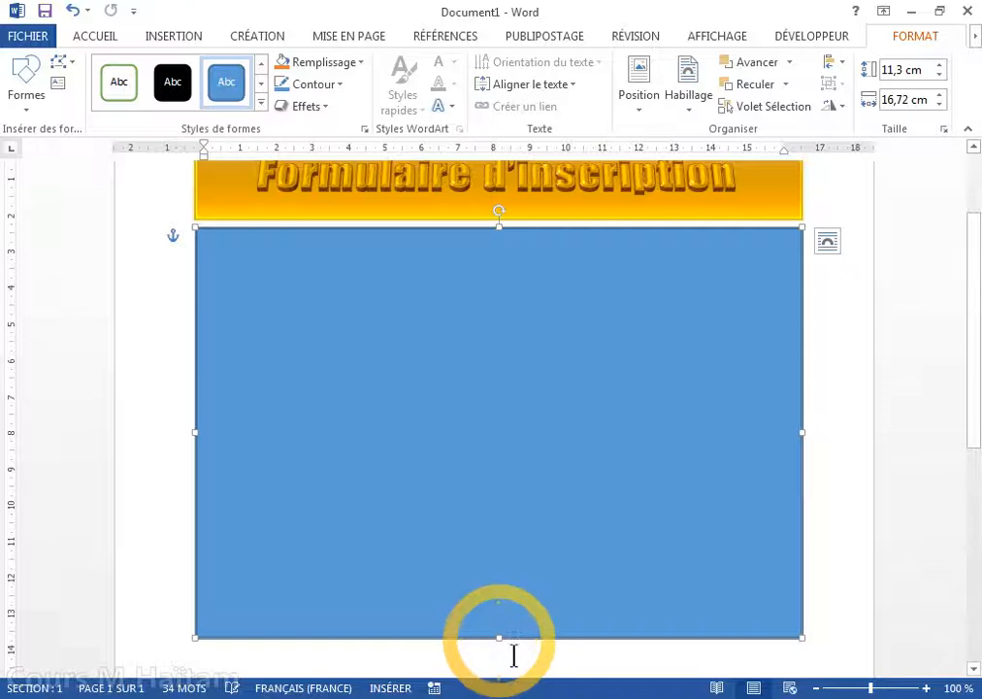
pyautogui.moveTo(517, 654)
pyautogui.mouseDown()
pyautogui.moveTo(516, 664)
pyautogui.moveTo(516, 633)
pyautogui.mouseUp()
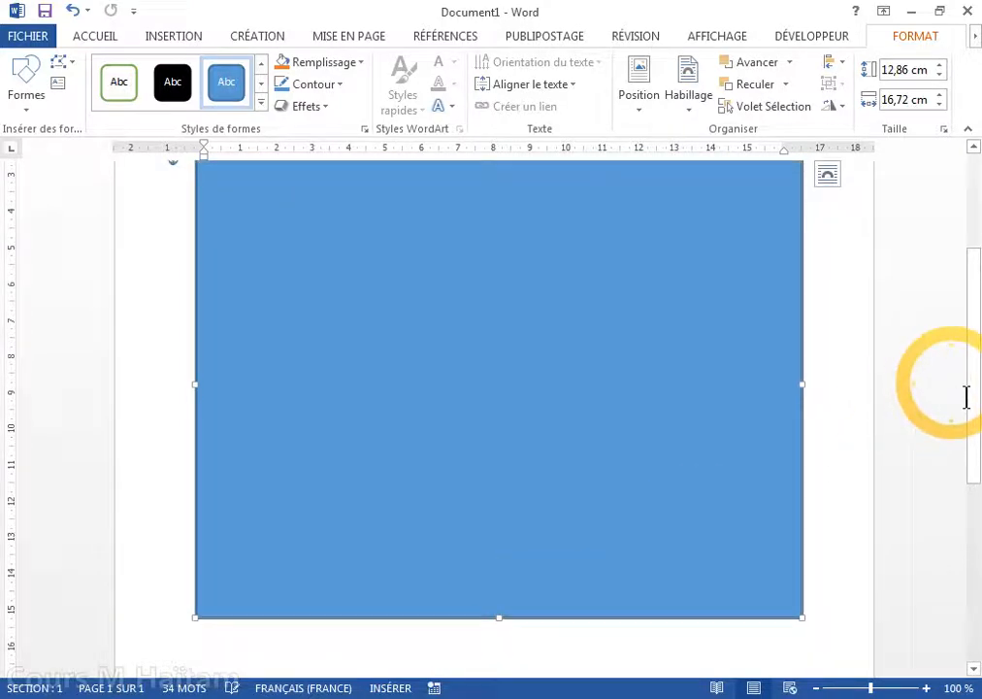
pyautogui.moveTo(978, 384); pyautogui.dragTo(974, 307)
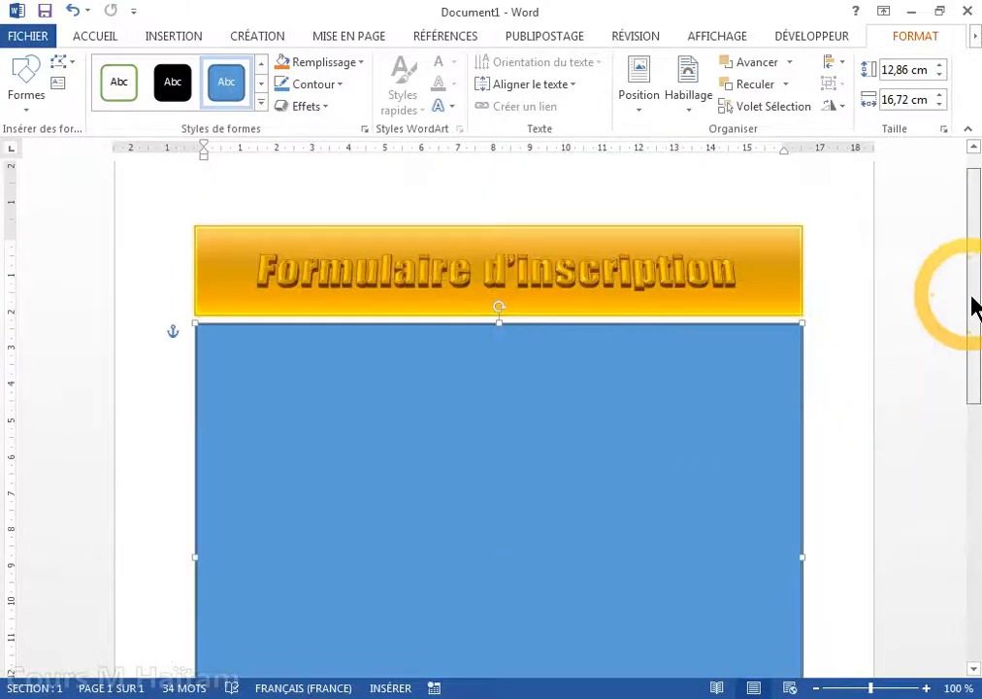
pyautogui.moveTo(974, 306); pyautogui.dragTo(977, 350)
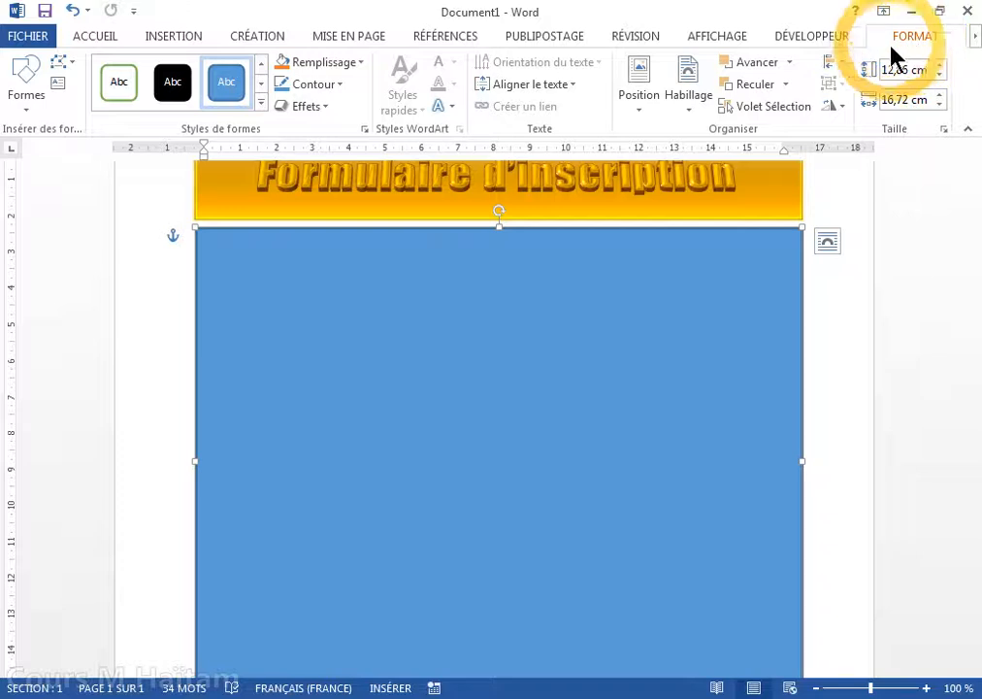
# Step: Apply the orange intense-effect golden gradient shape style to the large rectangle
pyautogui.click(261, 104)
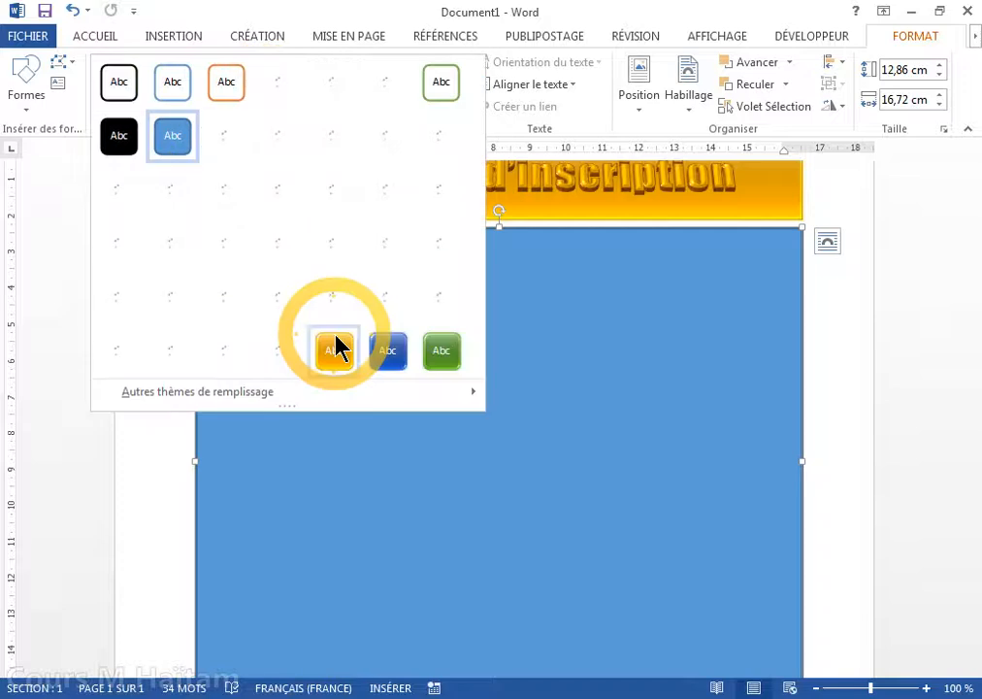
pyautogui.click(335, 349)
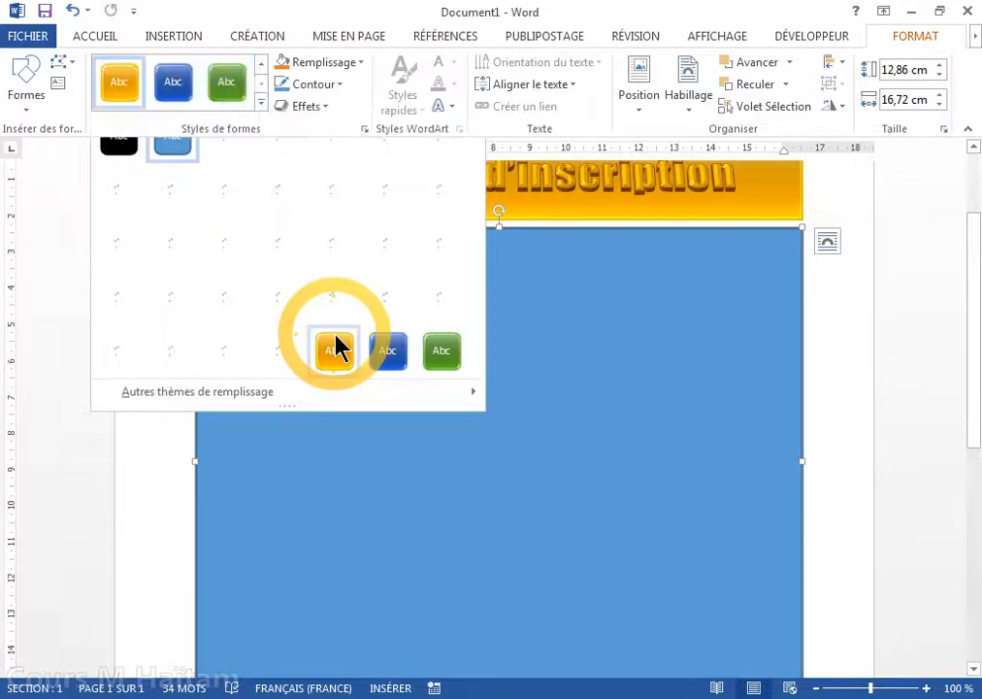
pyautogui.click(334, 350)
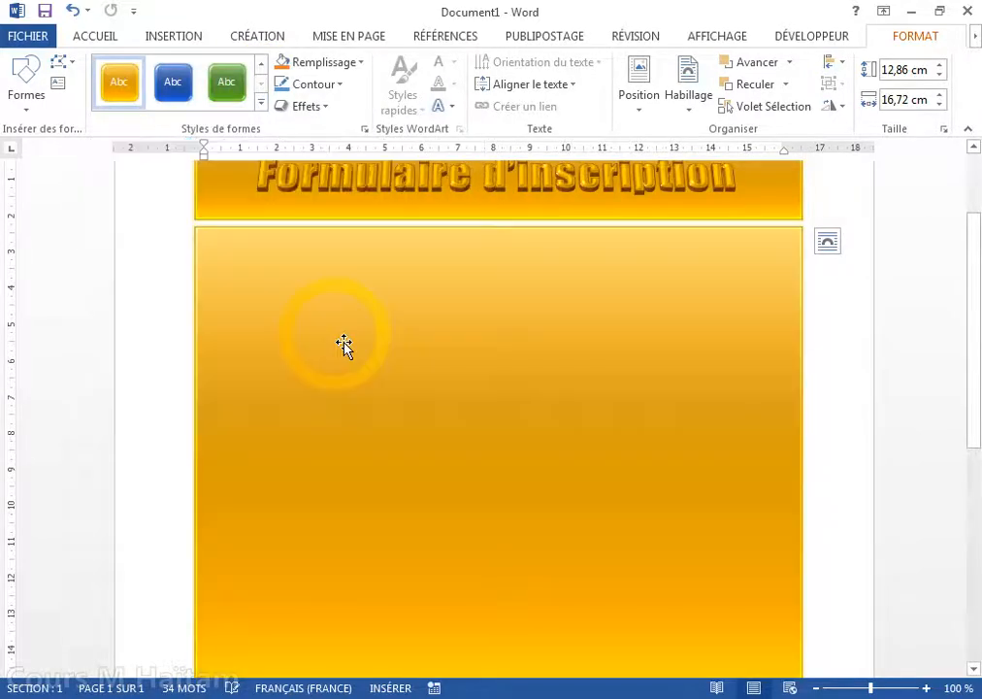
pyautogui.click(511, 344)
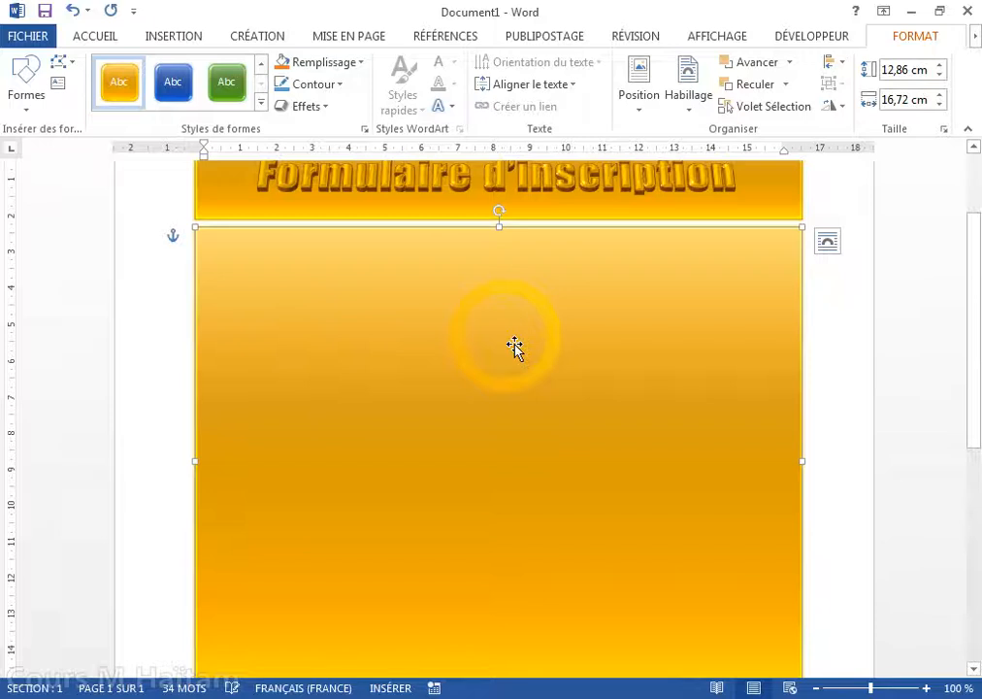
# Step: Set the golden rectangle's wrapping to 'Derrière le texte' so the form labels show above it
pyautogui.click(830, 245)
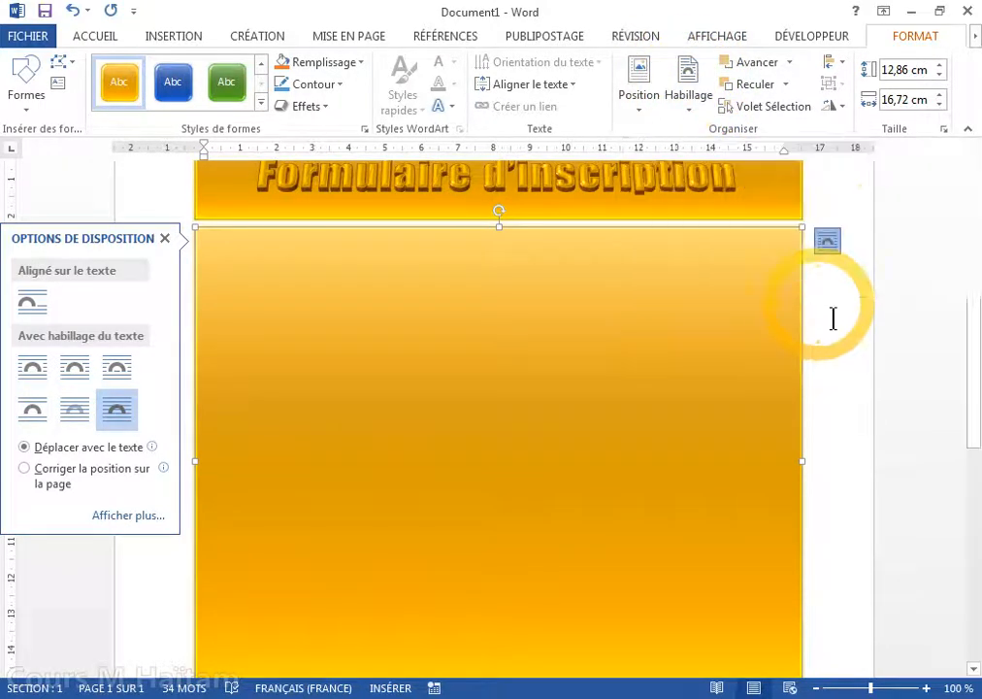
pyautogui.click(685, 92)
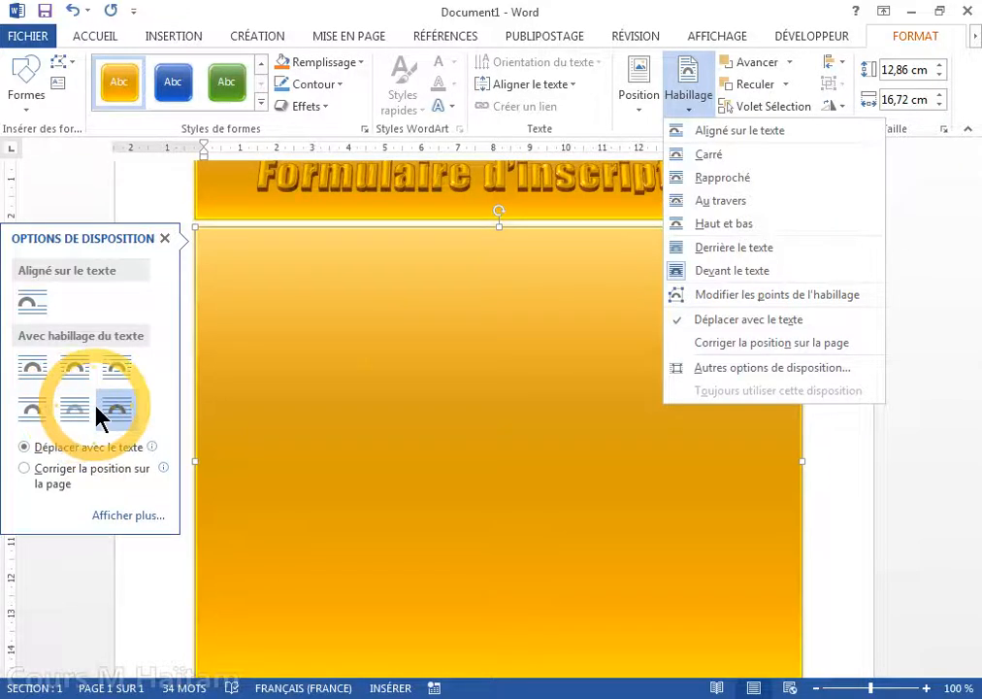
pyautogui.click(749, 254)
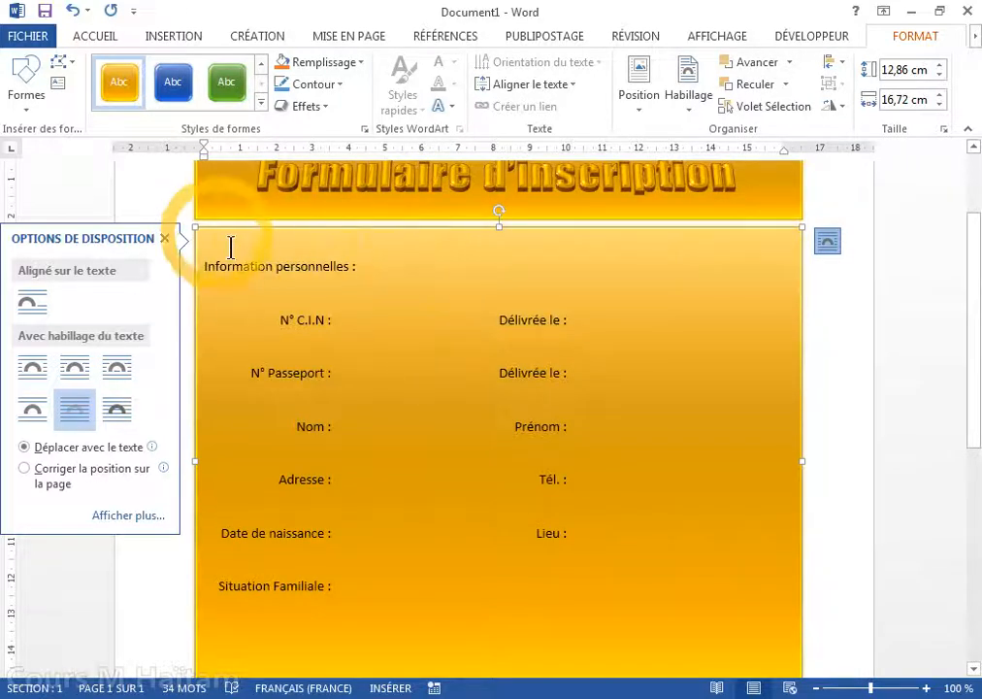
pyautogui.click(165, 238)
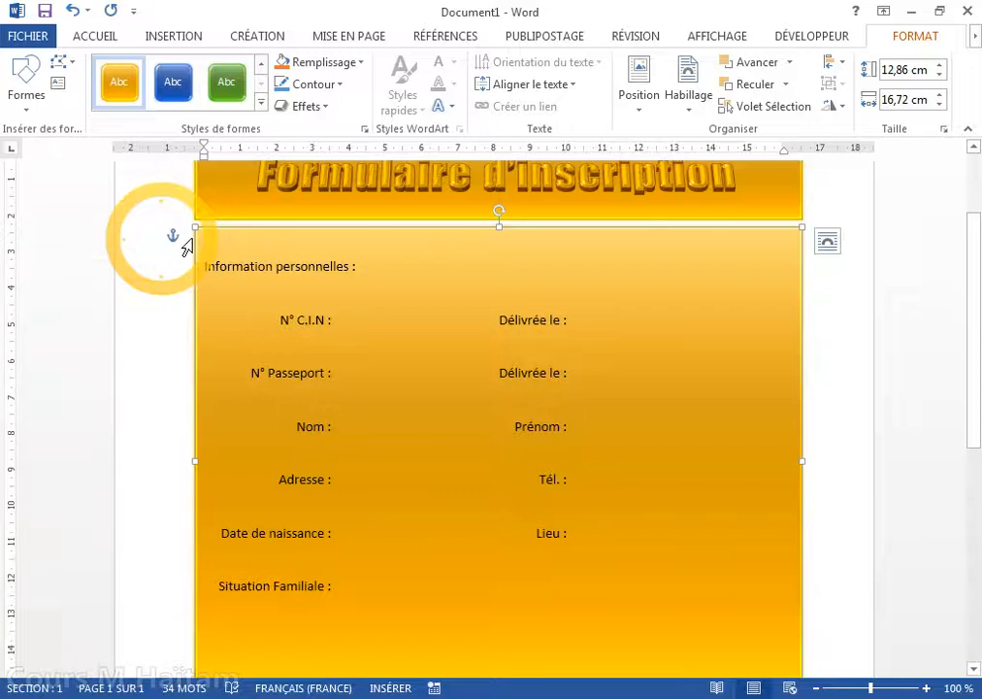
pyautogui.click(351, 295)
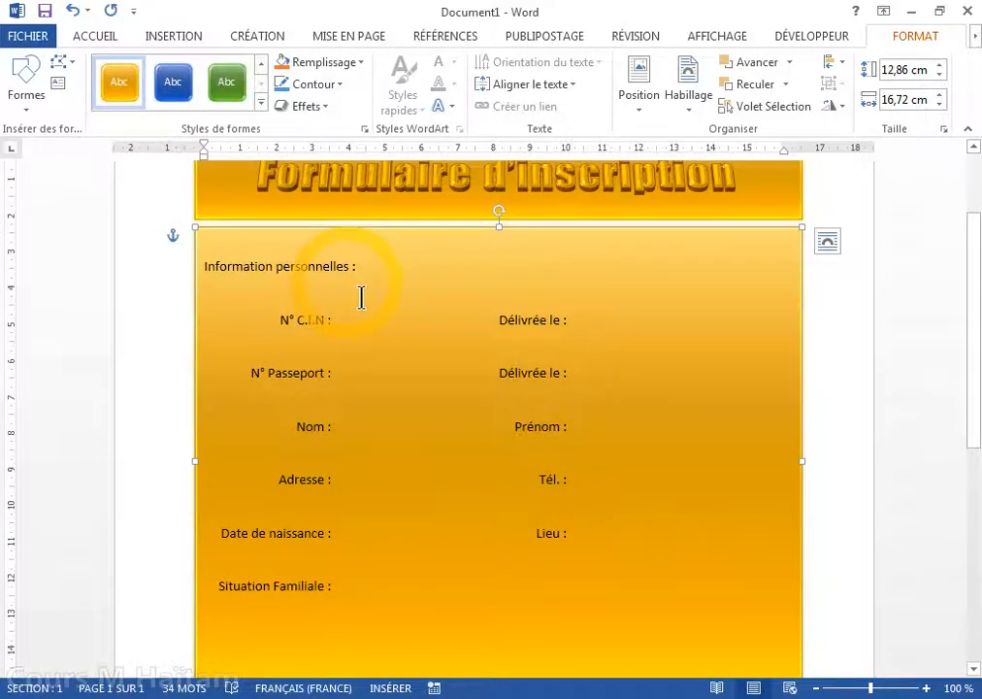
pyautogui.click(26, 78)
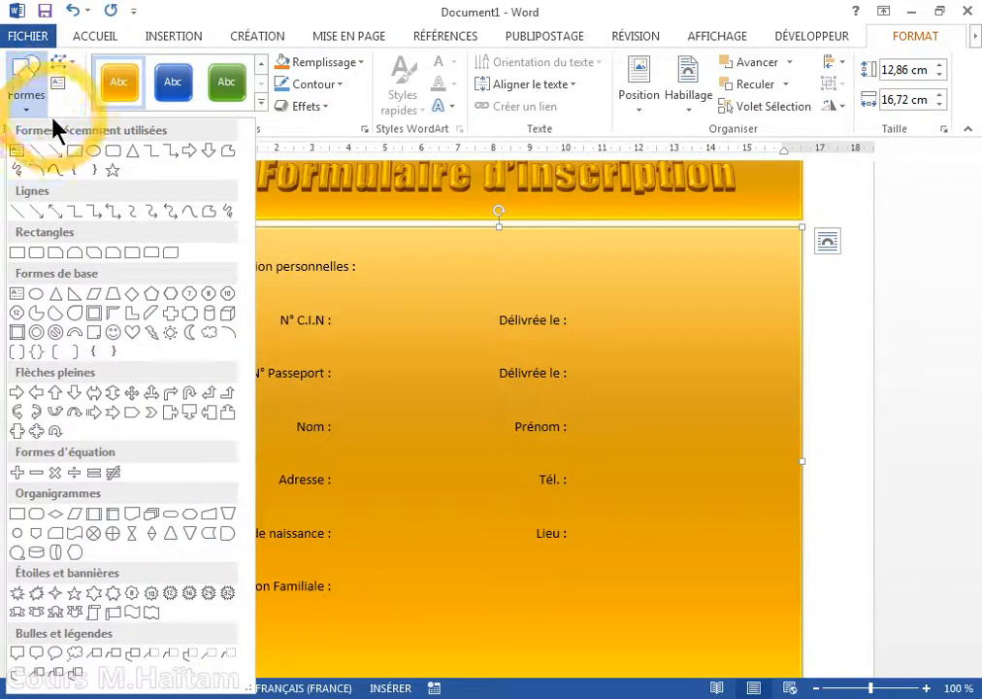
# Step: Draw a small 1,14 × 5,13 cm rectangle over 'Information personnelles' and give it the dark blue gradient style
pyautogui.click(76, 153)
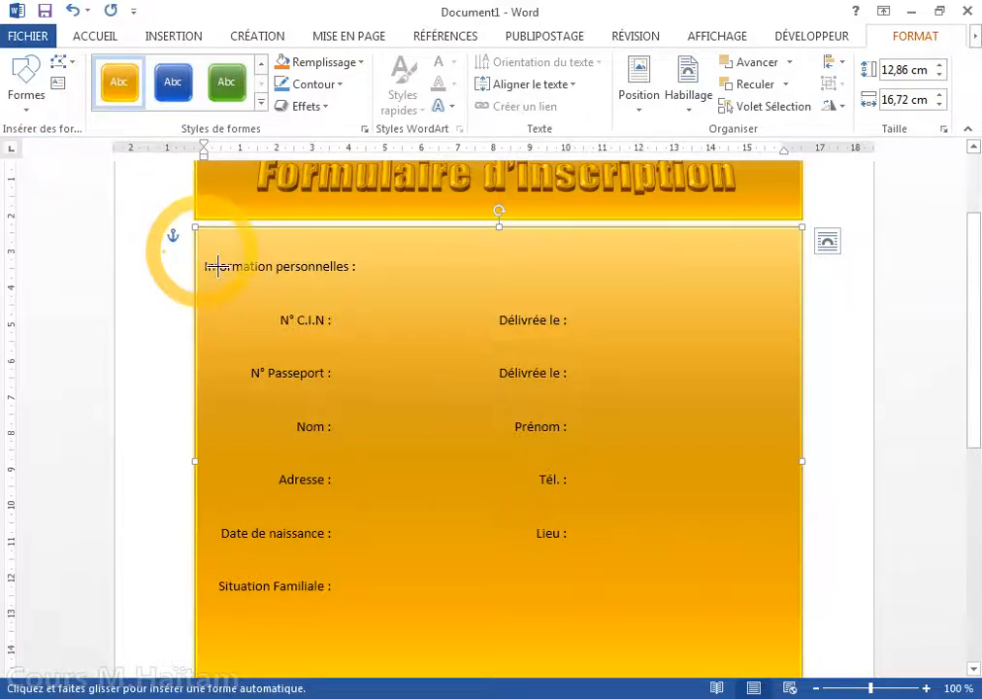
pyautogui.moveTo(203, 250)
pyautogui.mouseDown()
pyautogui.moveTo(369, 288)
pyautogui.moveTo(406, 305)
pyautogui.mouseUp()
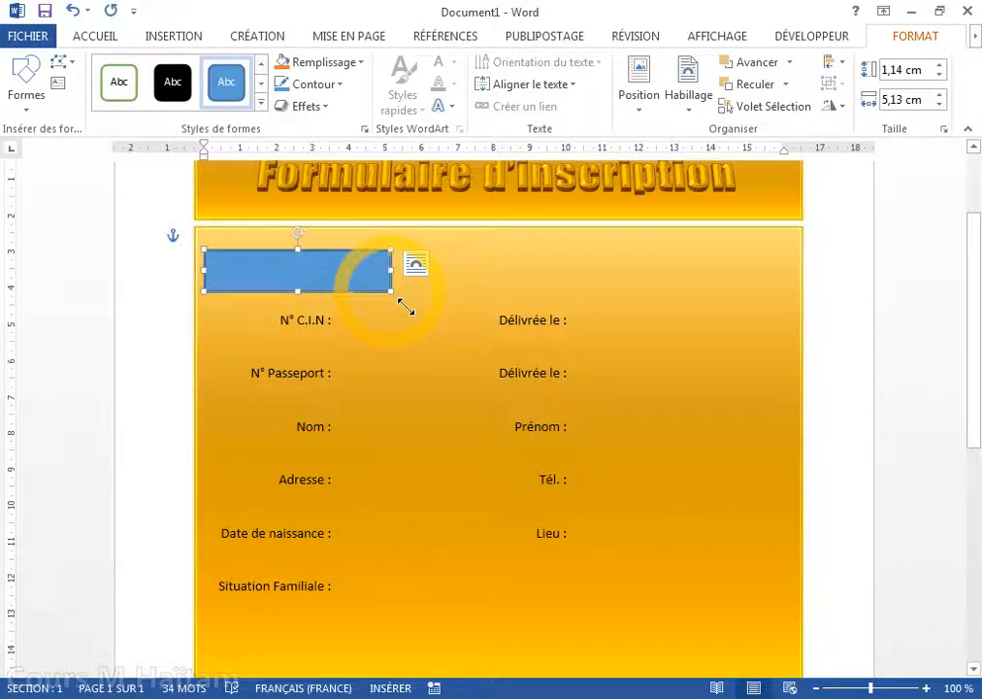
pyautogui.click(261, 100)
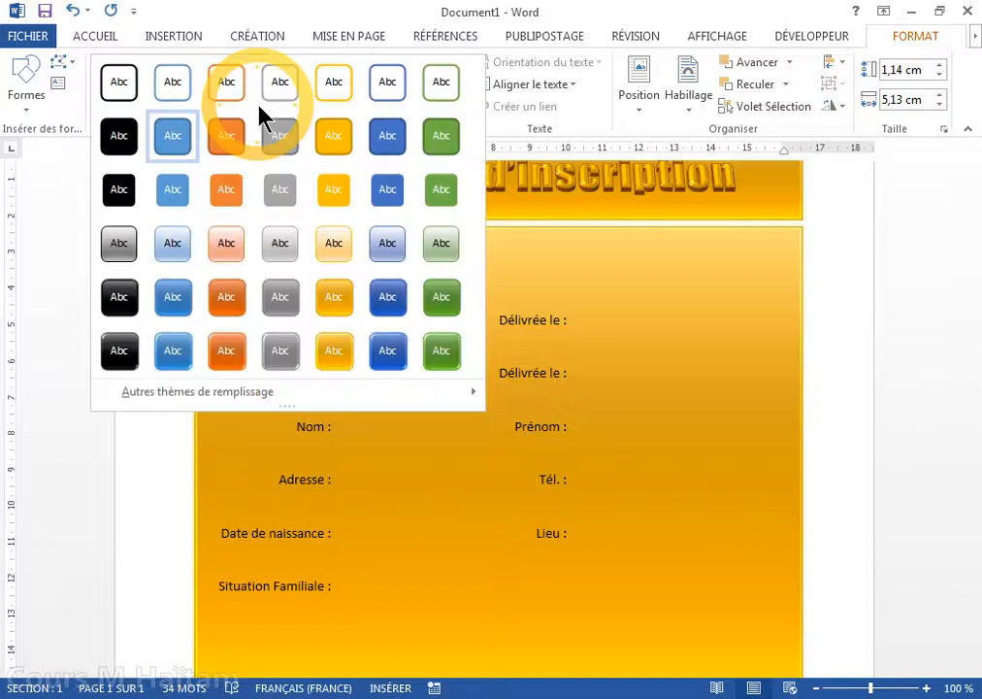
pyautogui.click(393, 355)
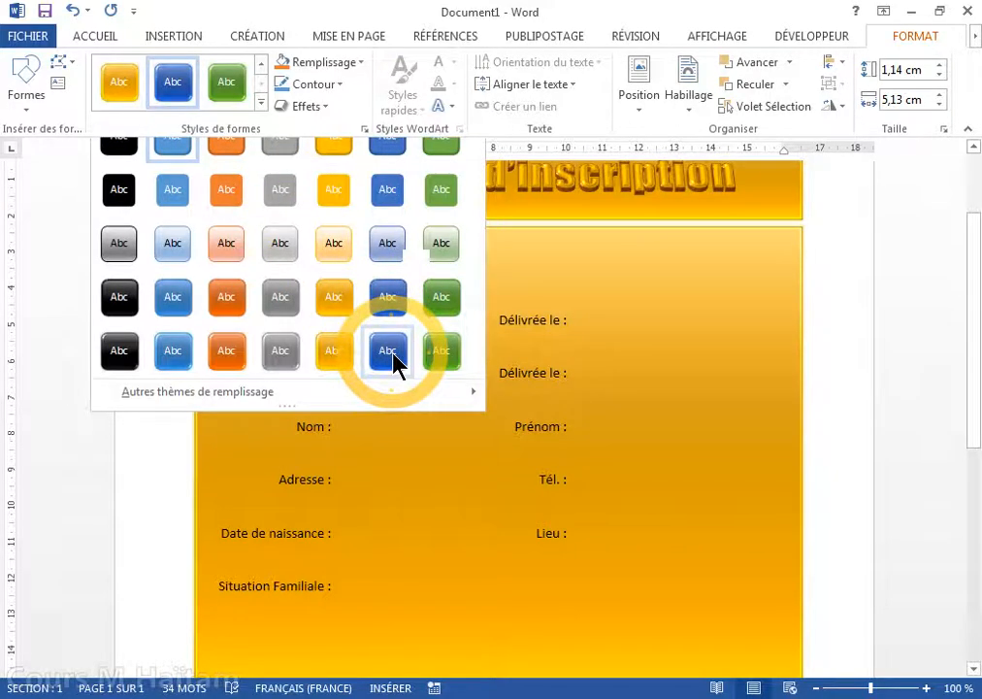
pyautogui.click(391, 355)
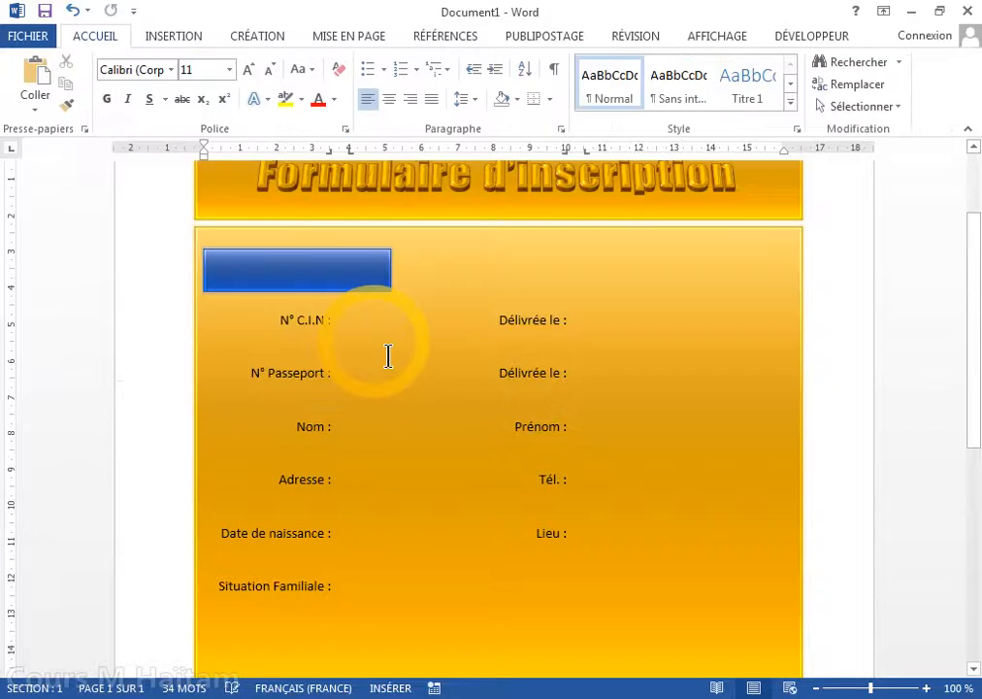
pyautogui.click(377, 293)
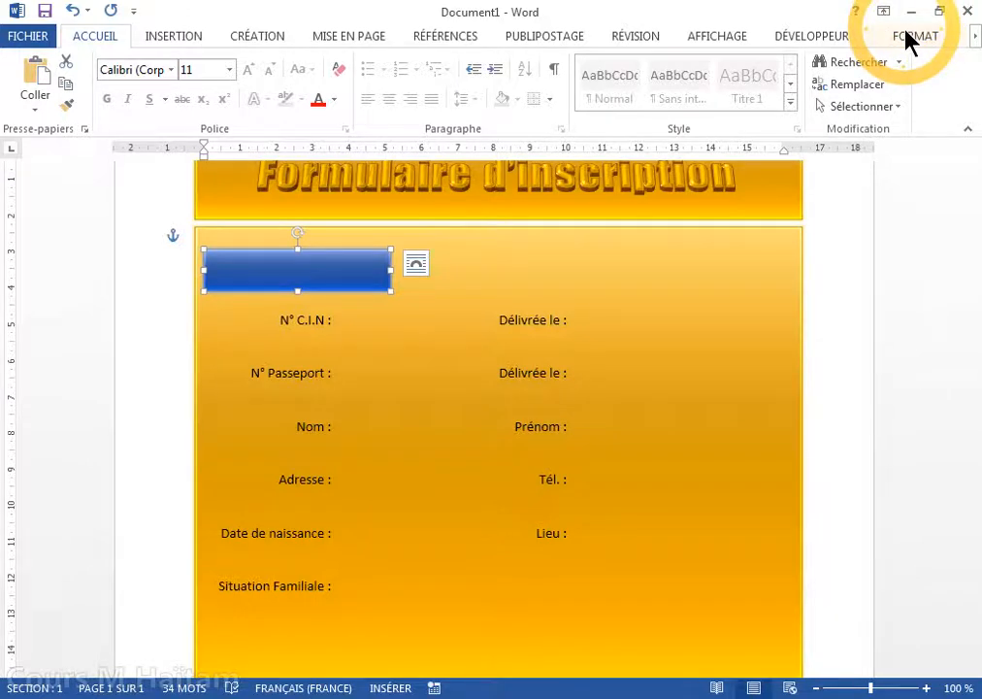
pyautogui.click(909, 41)
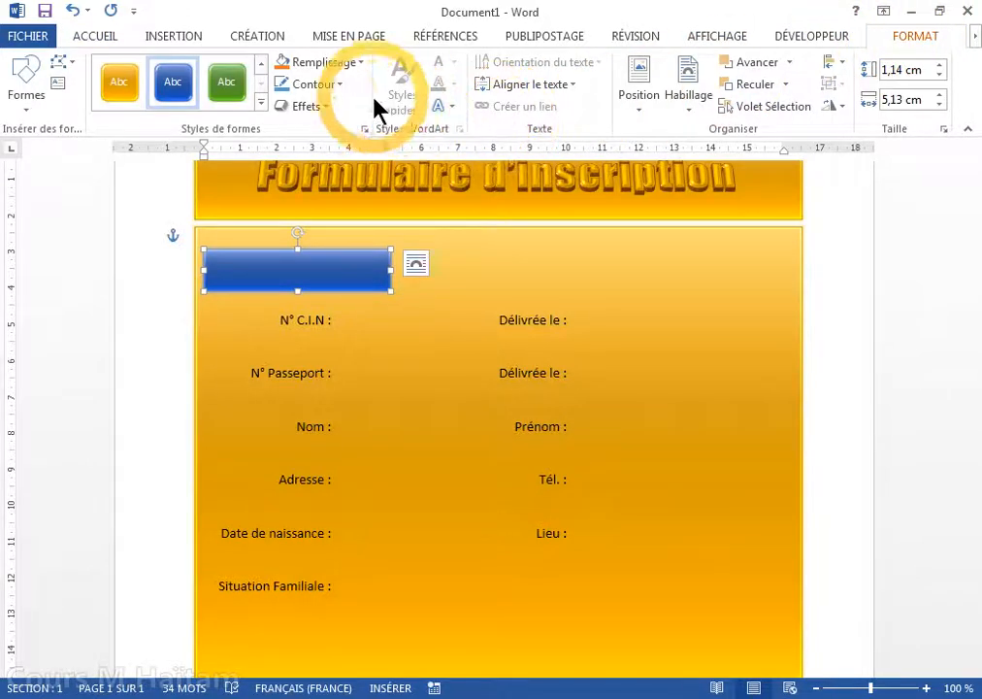
# Step: Add a blue glow variation from Effets > Lumière to the small rectangle
pyautogui.click(324, 108)
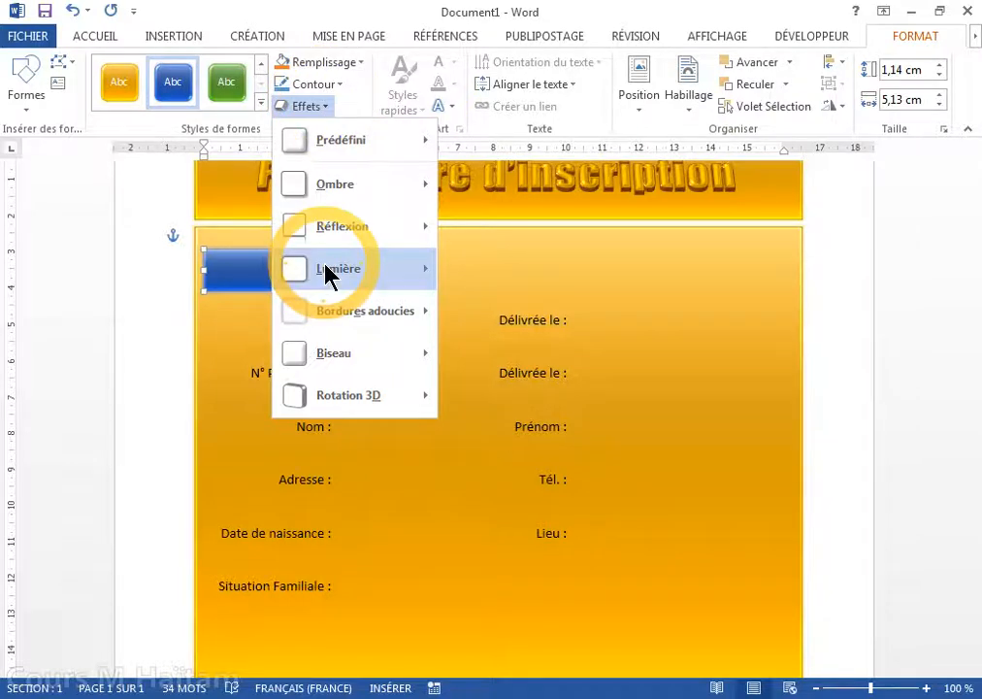
pyautogui.moveTo(328, 276)
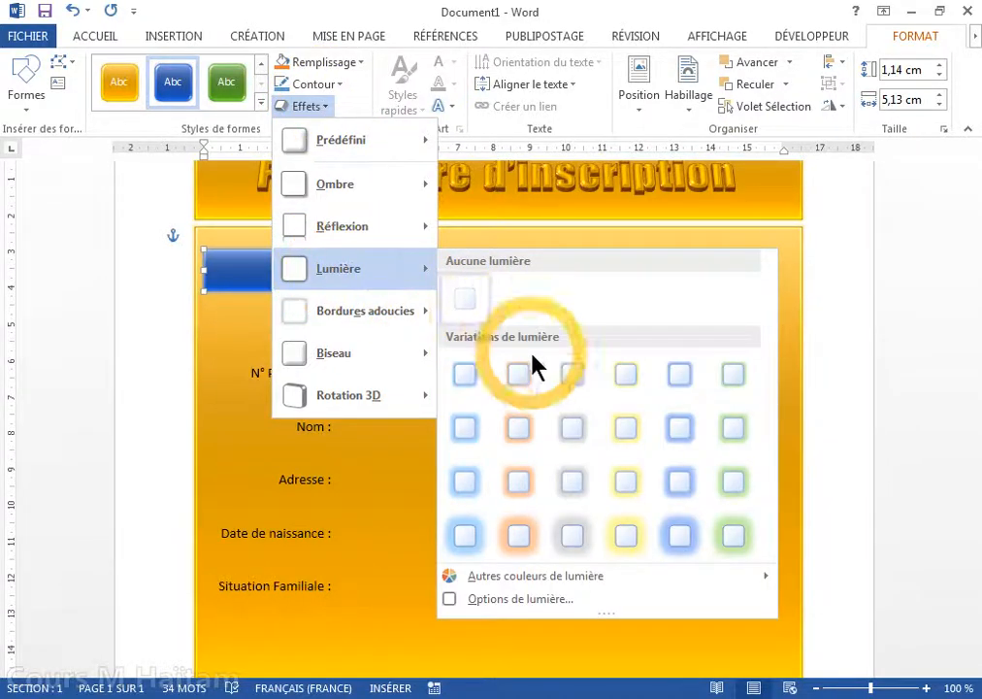
pyautogui.click(680, 482)
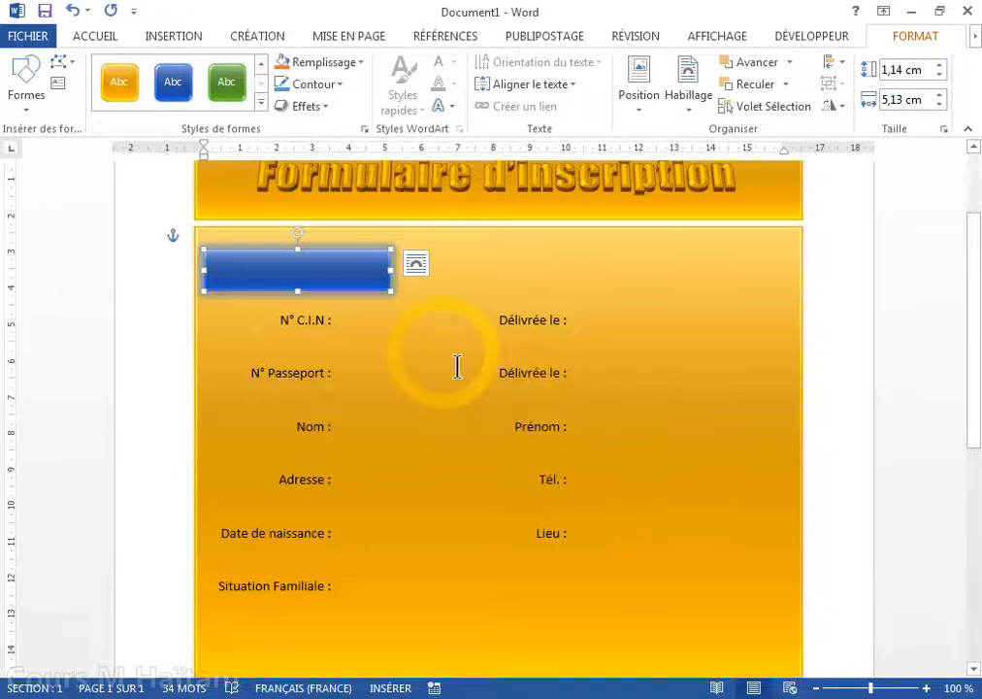
pyautogui.click(415, 266)
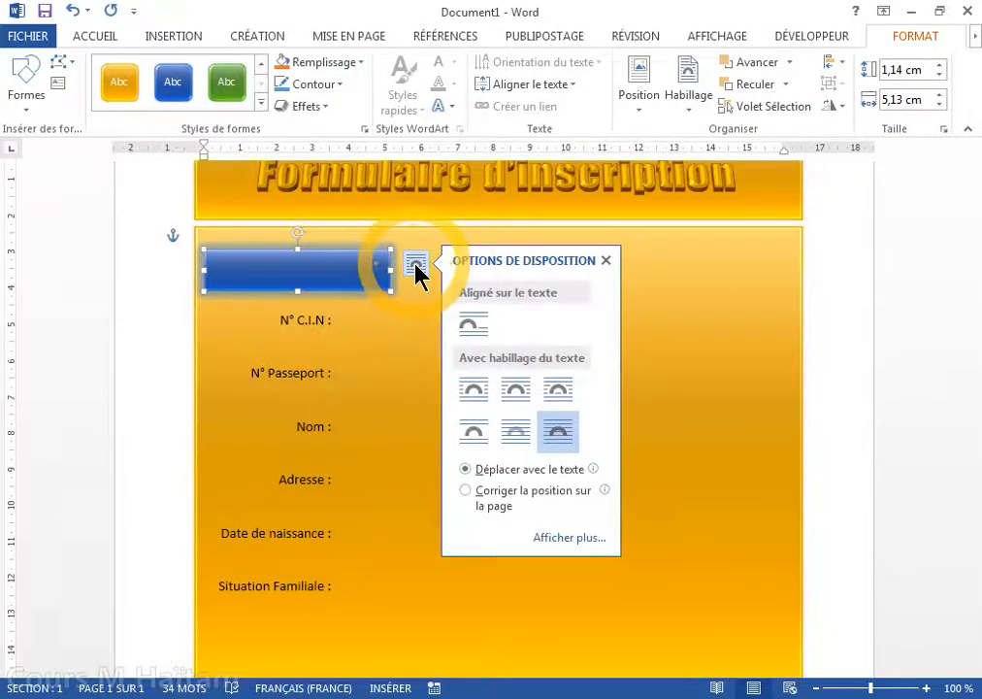
# Step: Set the small blue rectangle's wrapping to 'Derrière le texte' beneath the heading
pyautogui.click(515, 439)
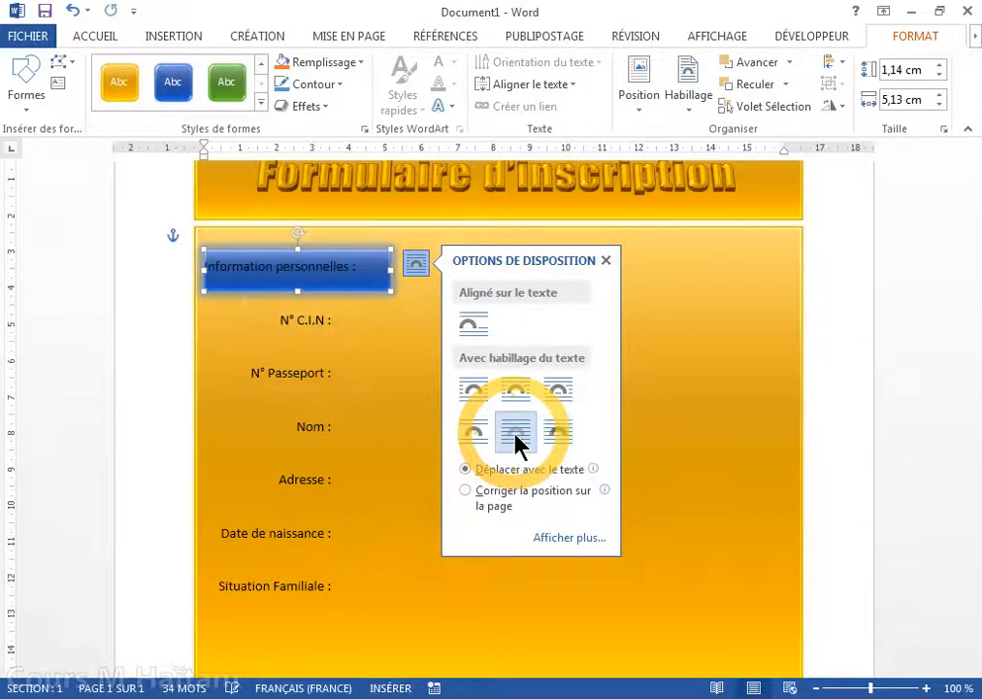
pyautogui.click(344, 284)
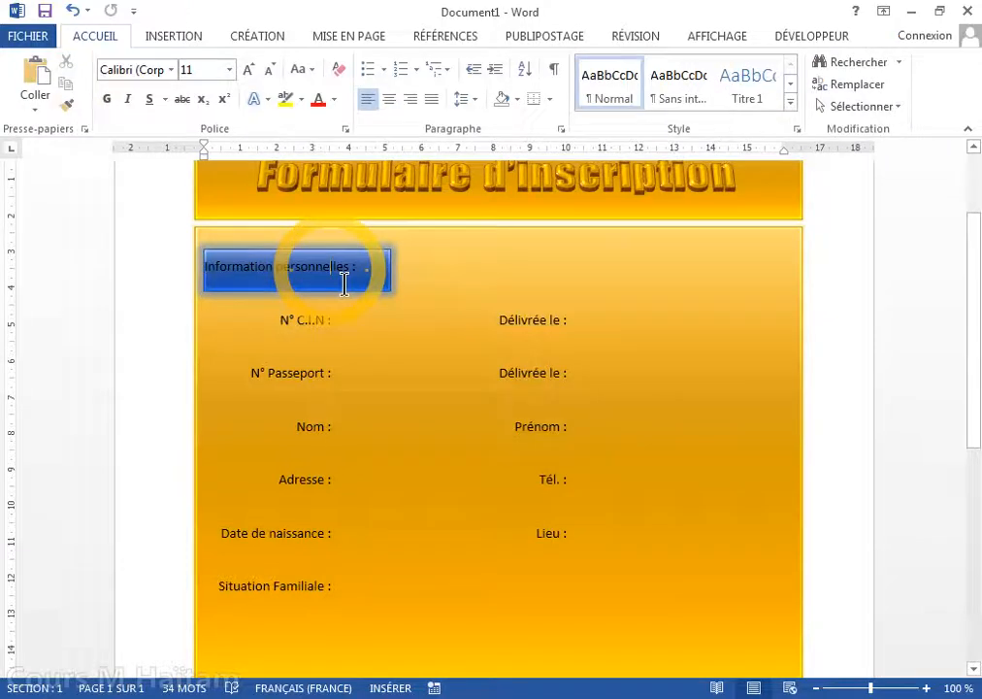
pyautogui.click(377, 278)
# Step: Format 'Information personnelles :' as bold, 12 pt, white text
pyautogui.moveTo(377, 278); pyautogui.dragTo(243, 286)
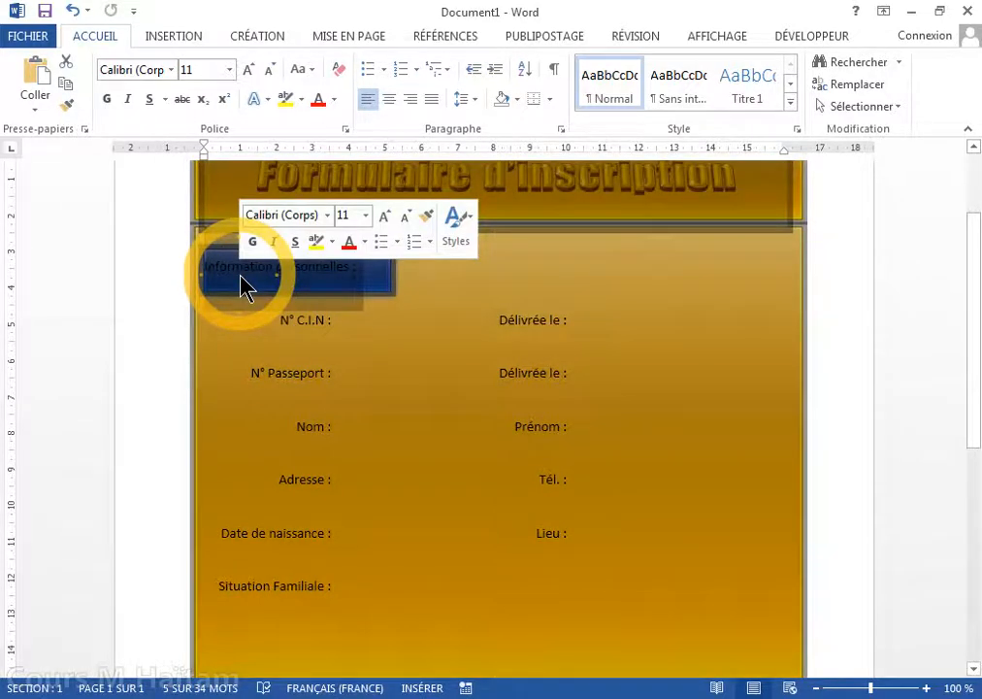
pyautogui.click(106, 99)
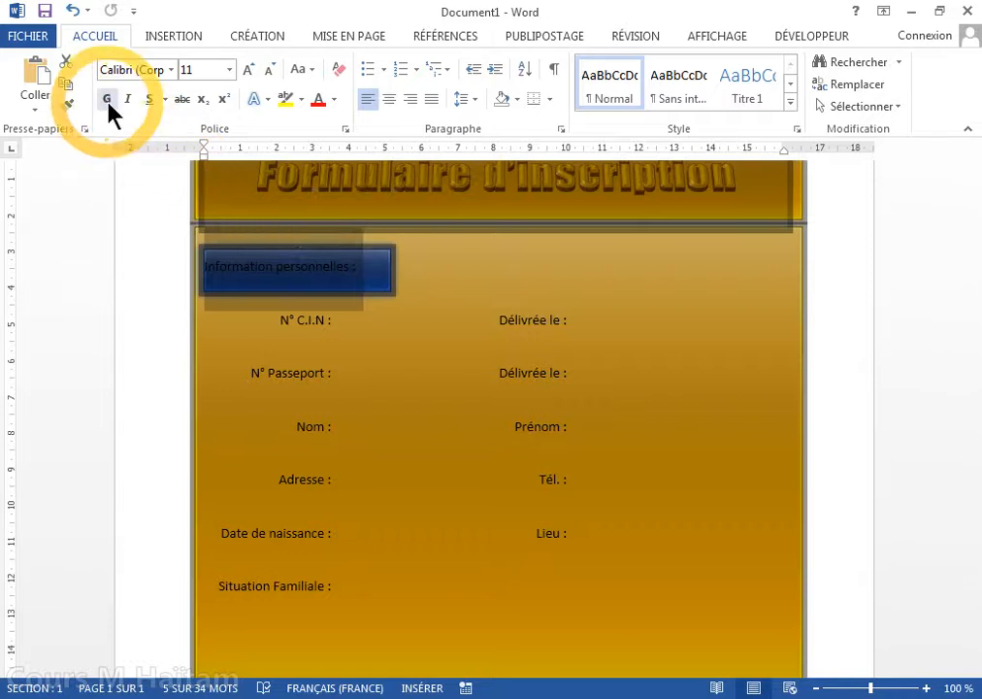
pyautogui.click(248, 71)
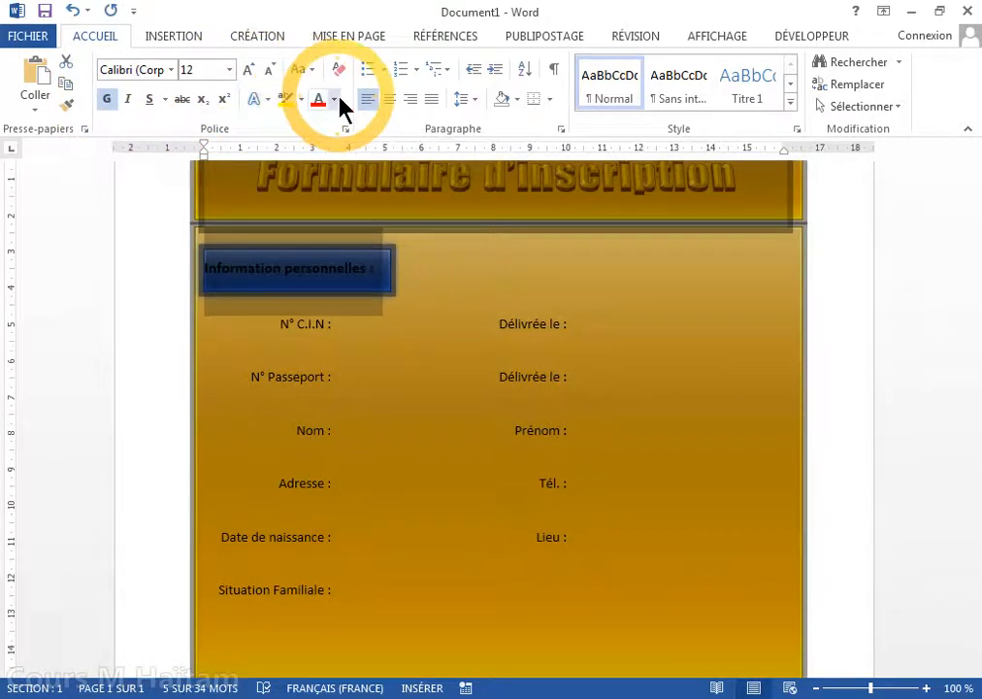
pyautogui.click(334, 99)
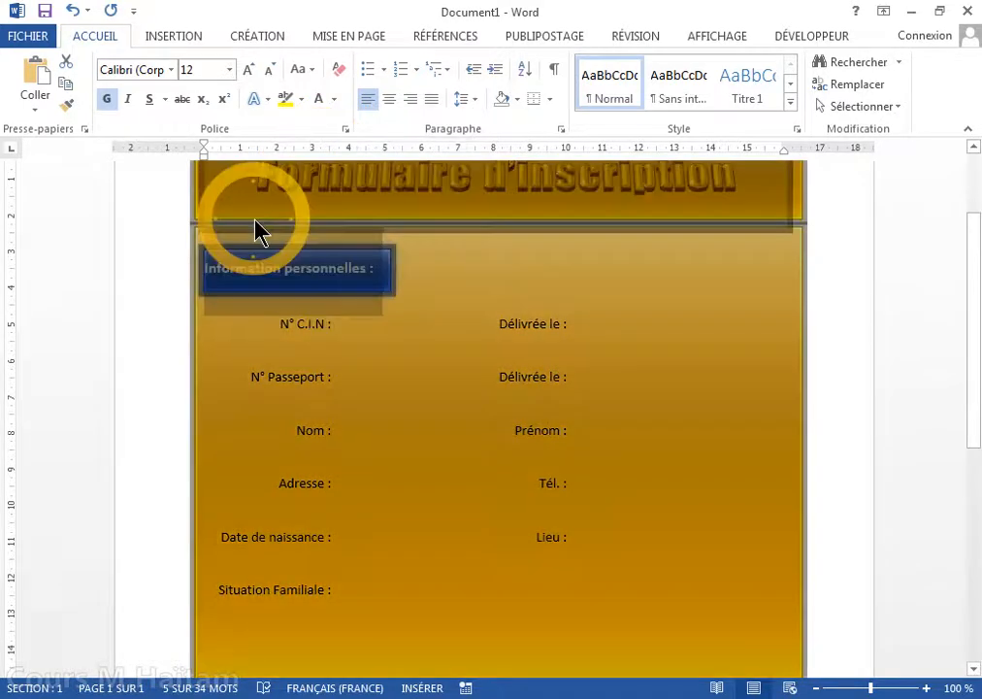
pyautogui.click(208, 270)
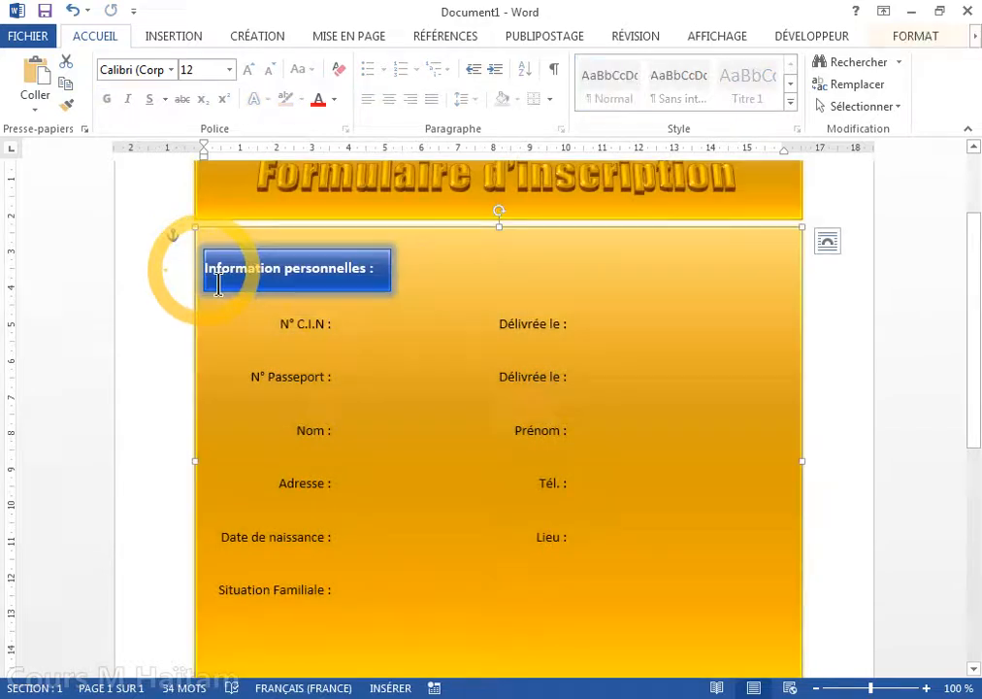
pyautogui.click(289, 241)
# Step: Apply Increase Indent to the 'Information personnelles :' heading line
pyautogui.click(244, 264)
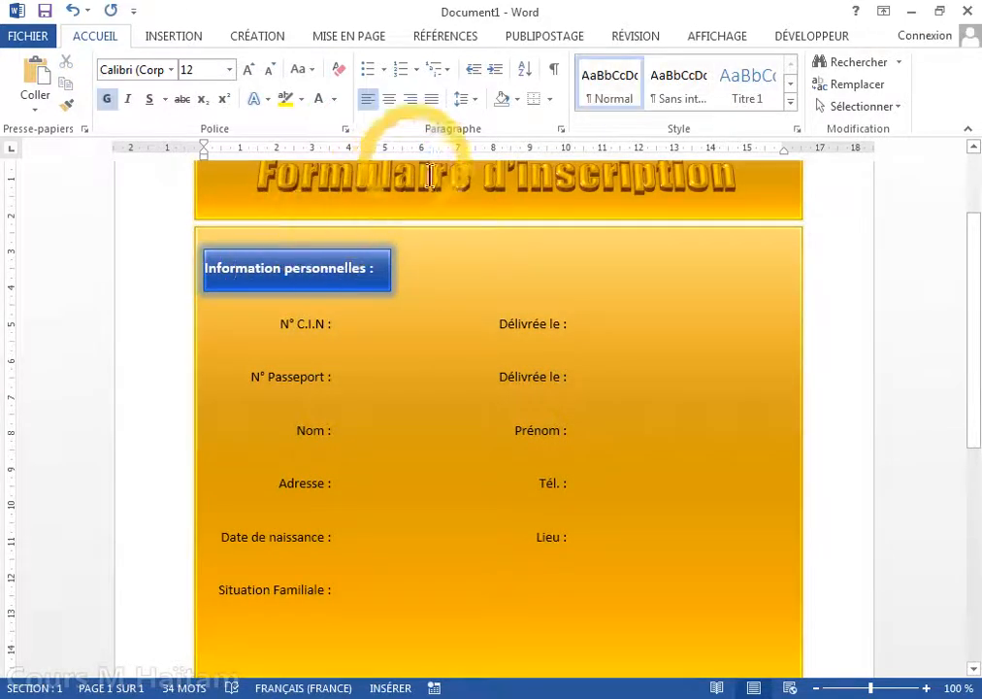
pyautogui.click(493, 79)
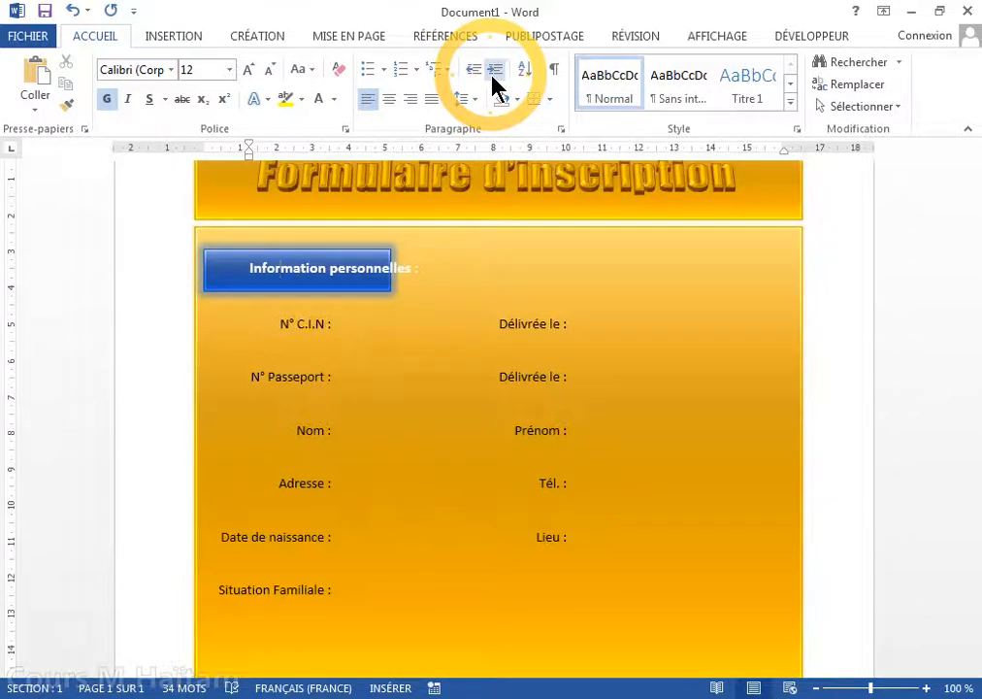
pyautogui.click(249, 234)
pyautogui.click(260, 270)
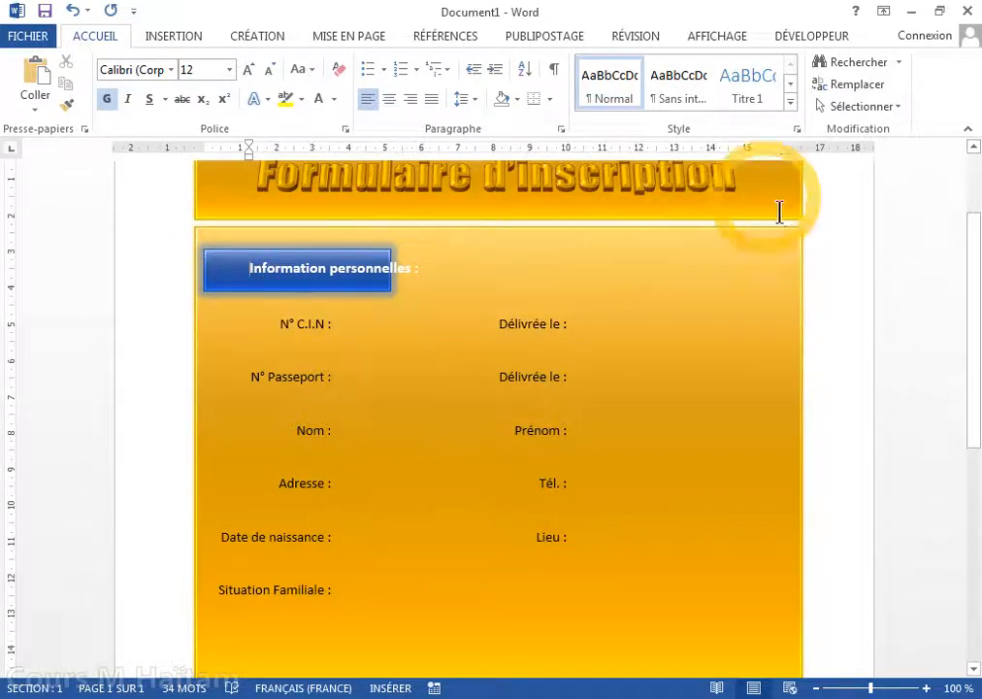
# Step: With Sélectionner les objets on, drag the blue rectangle right beneath the whole heading
pyautogui.click(872, 108)
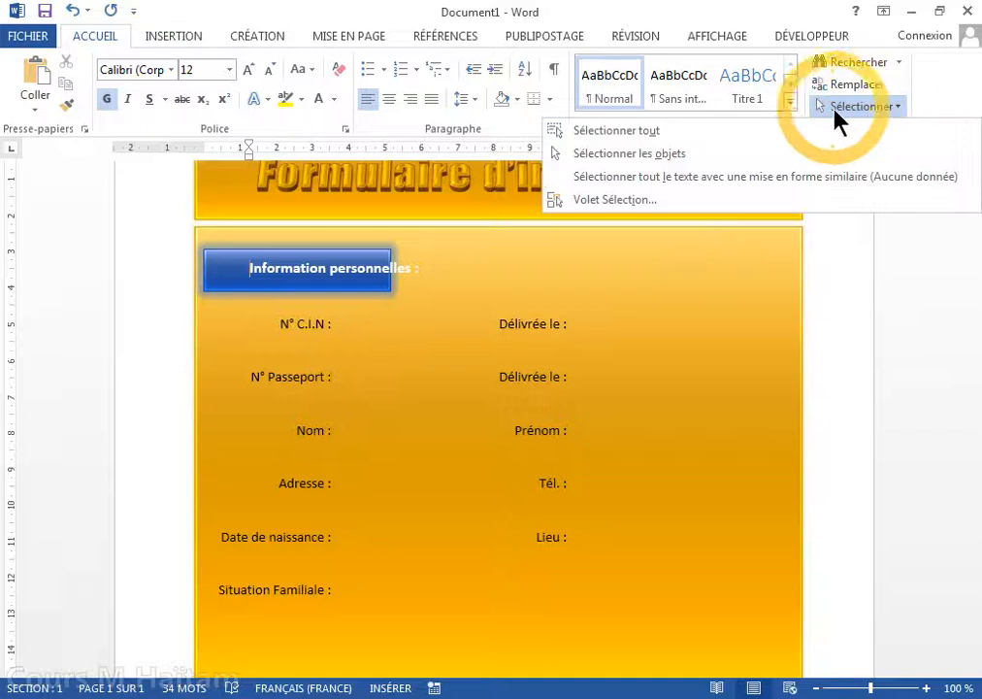
pyautogui.click(738, 163)
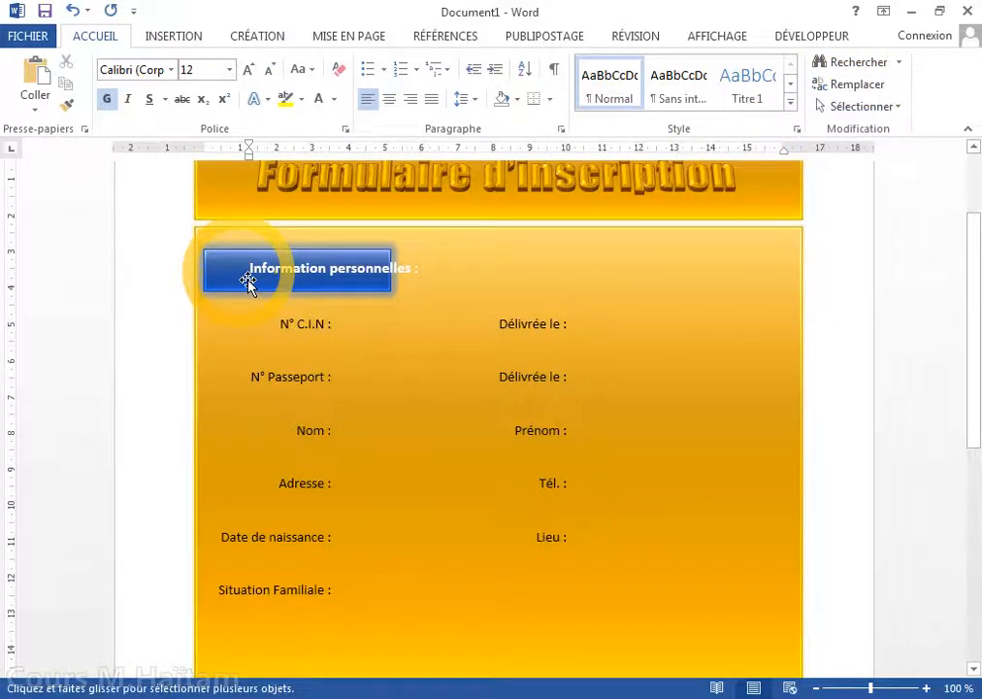
pyautogui.click(239, 277)
pyautogui.click(259, 275)
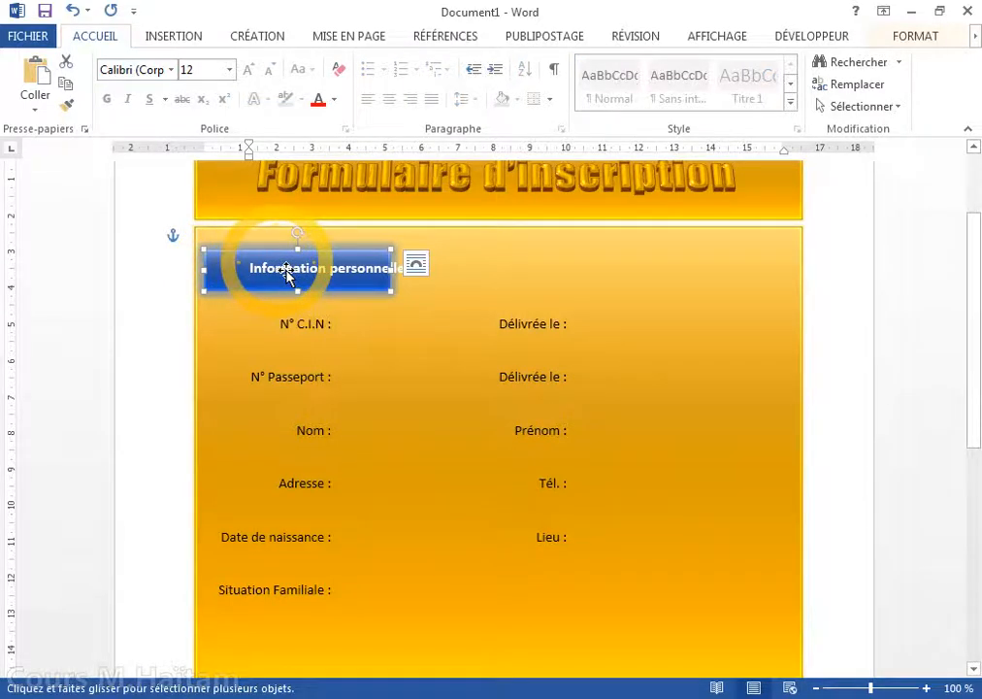
pyautogui.moveTo(237, 288); pyautogui.dragTo(274, 290)
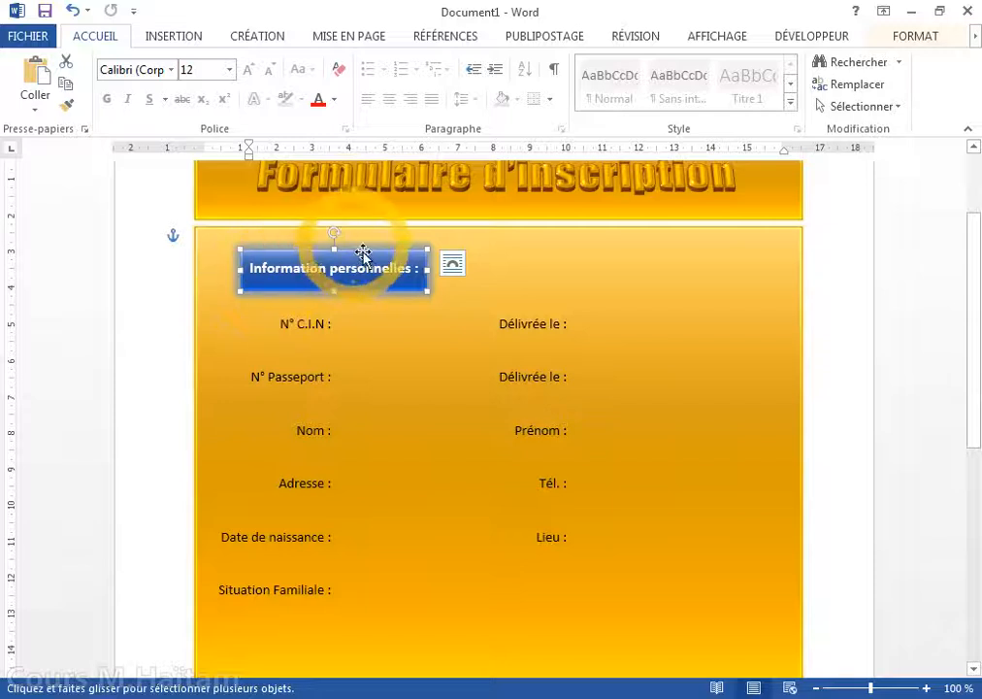
# Step: Turn object selection mode back off
pyautogui.click(903, 37)
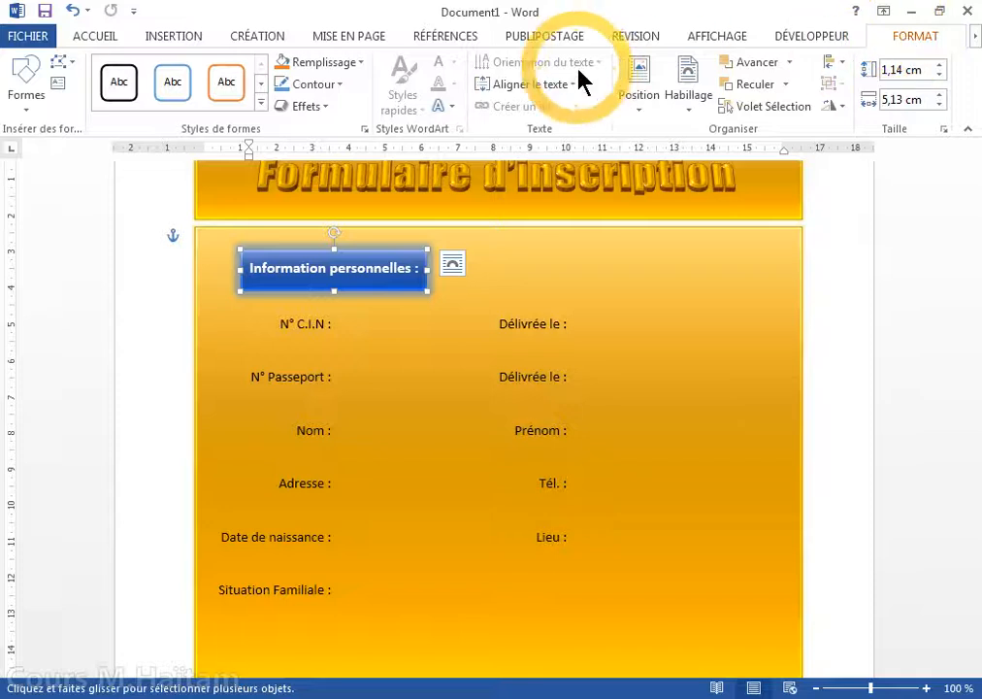
pyautogui.click(90, 39)
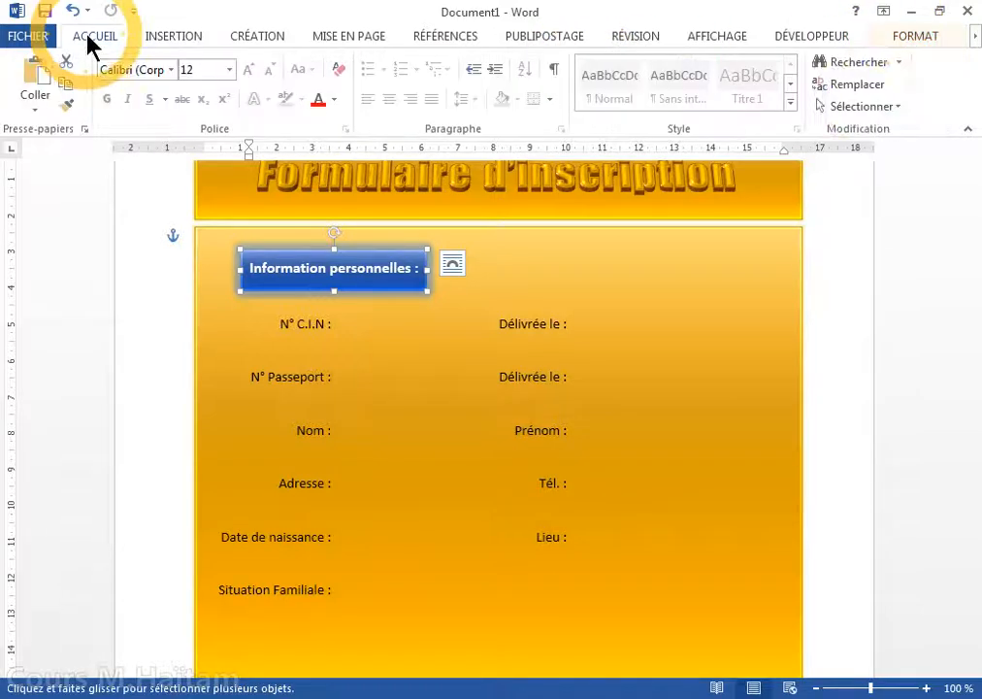
pyautogui.click(868, 107)
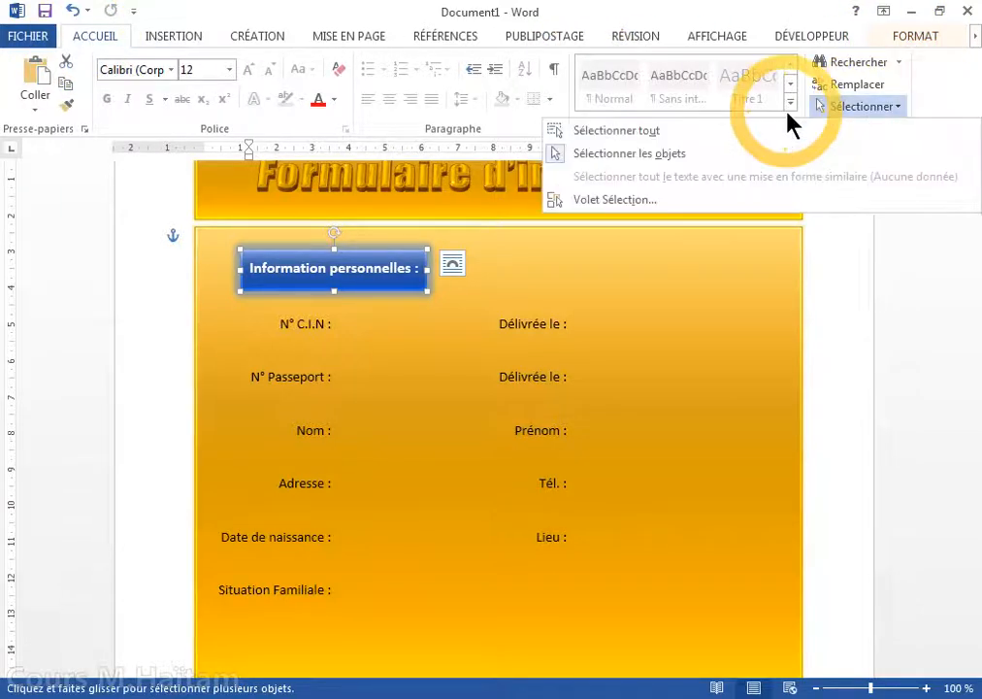
pyautogui.click(579, 155)
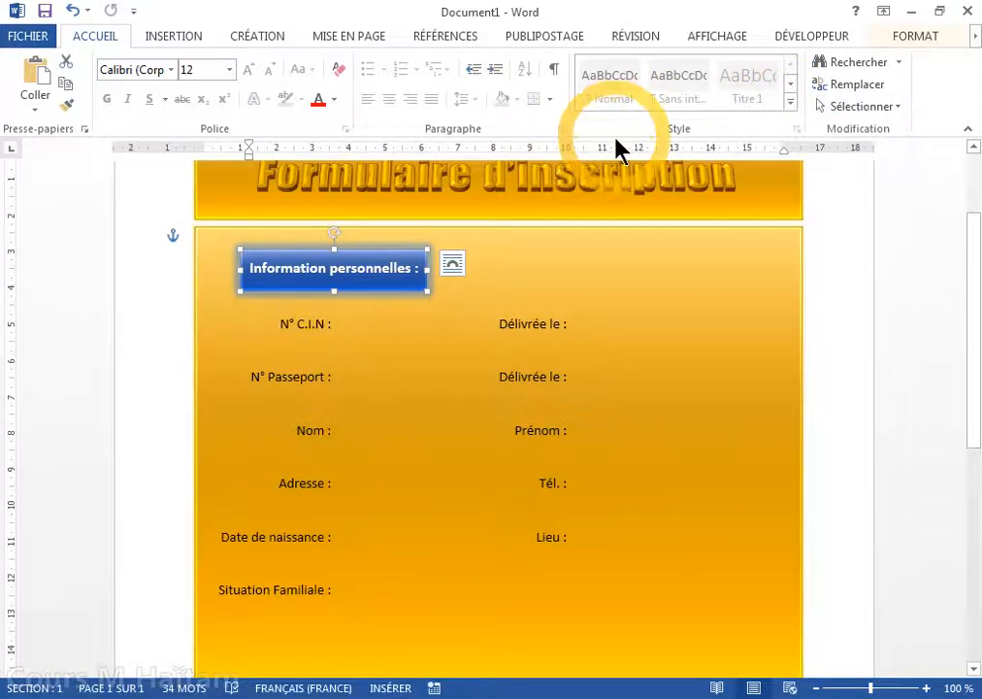
pyautogui.click(898, 41)
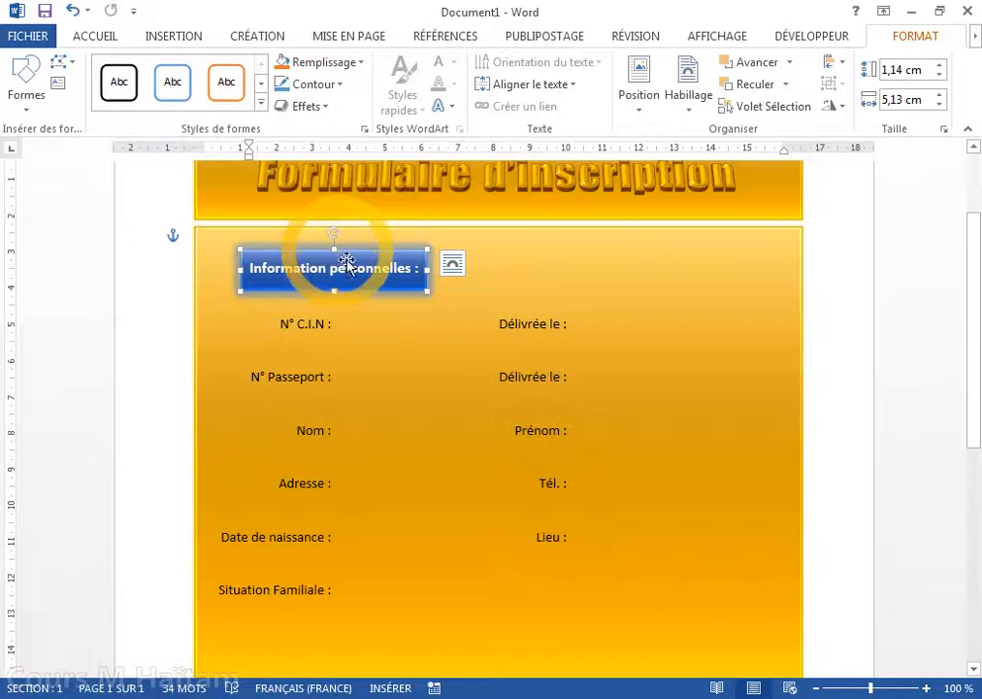
# Step: Display the Modifier la forme shapes gallery from the Format tab
pyautogui.click(73, 65)
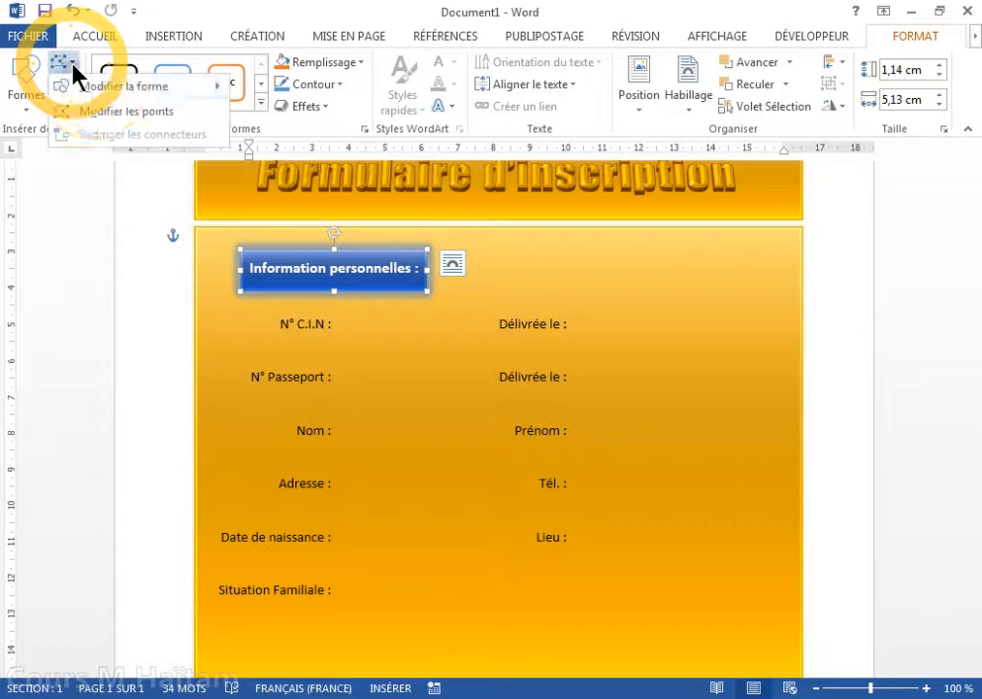
pyautogui.moveTo(127, 89)
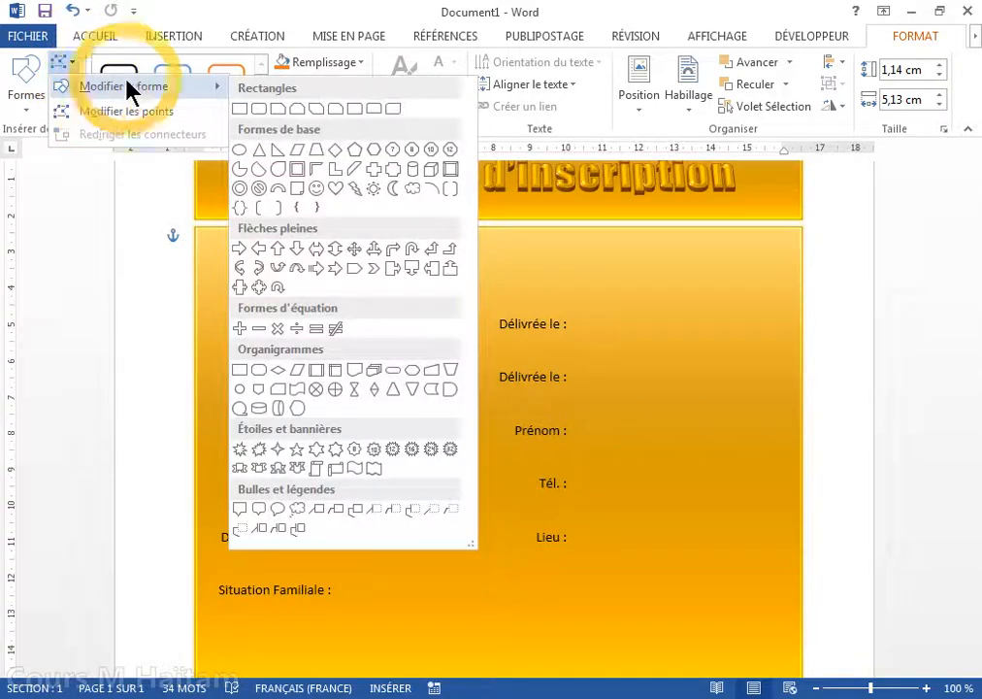
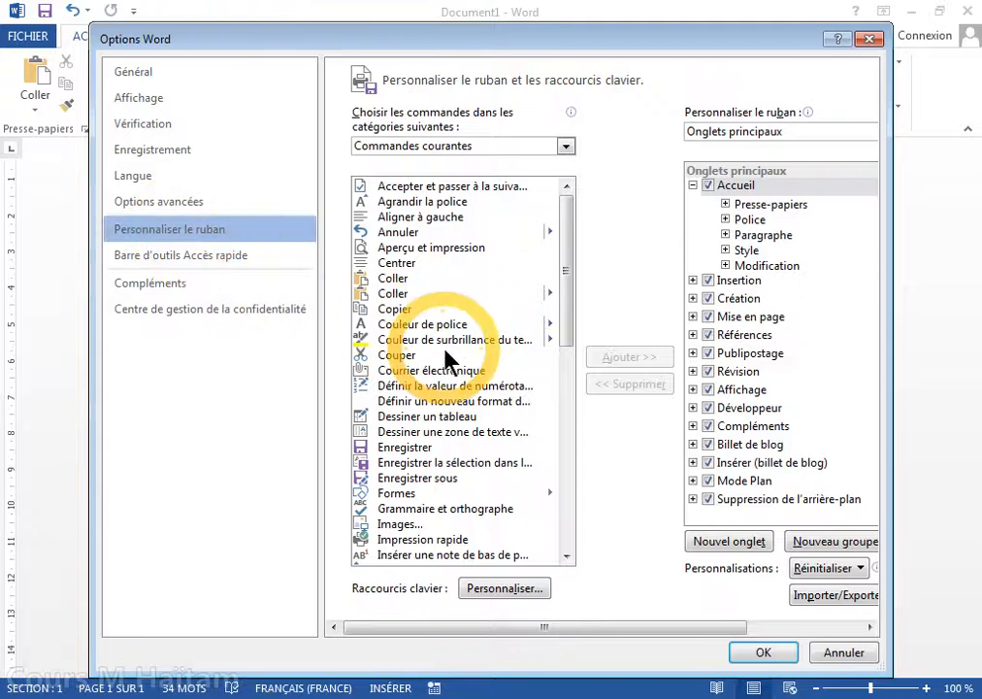
# Step: Enable the Développeur ribbon tab in Word Options and switch to it
pyautogui.click(708, 410)
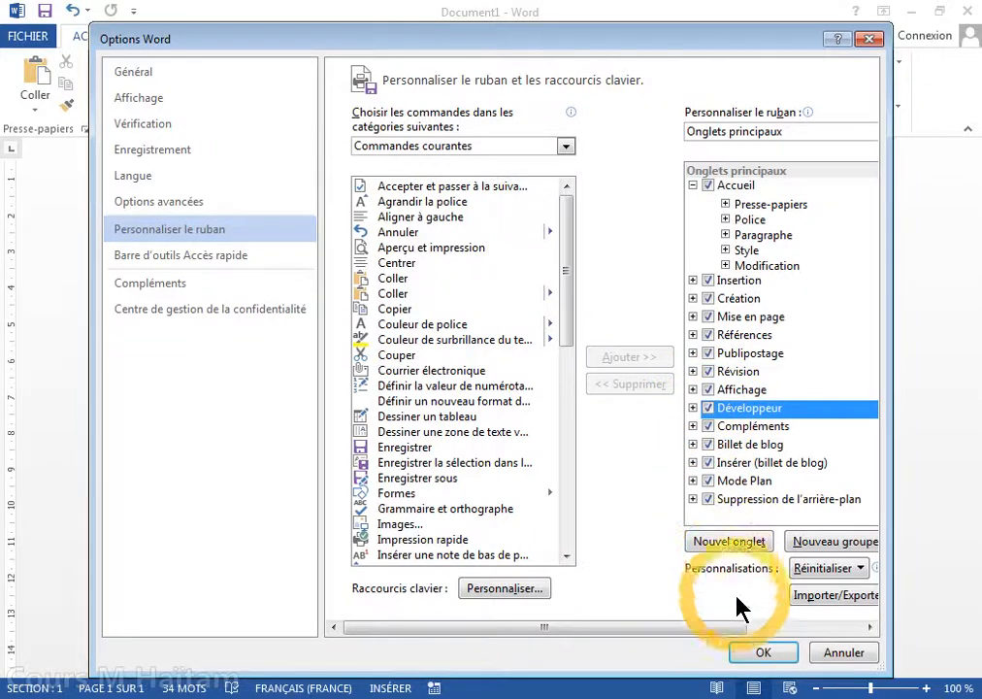
pyautogui.click(833, 661)
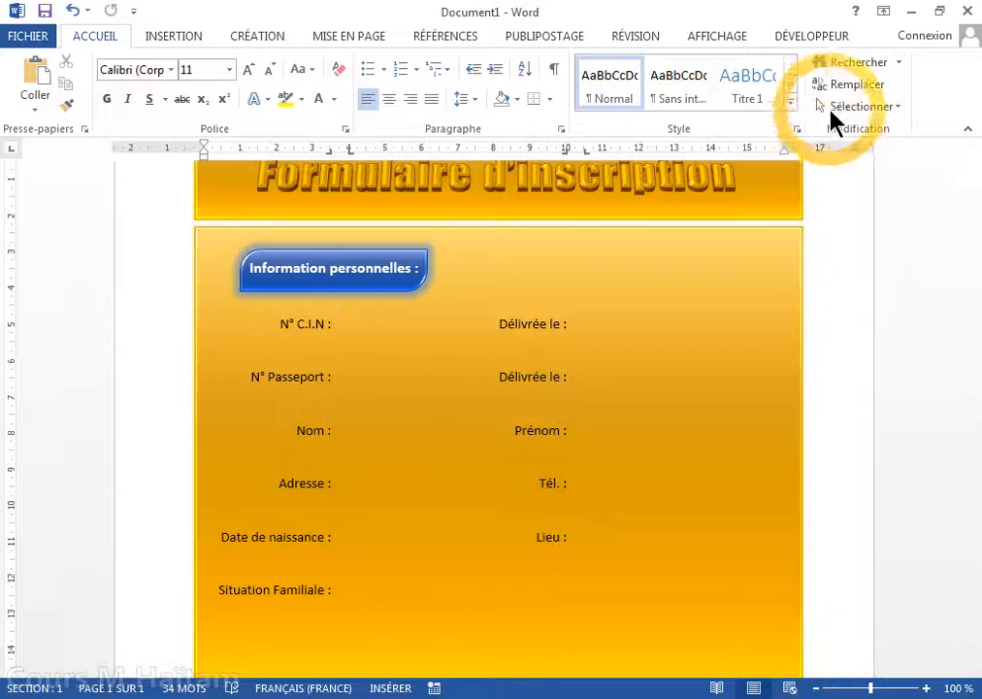
pyautogui.click(820, 41)
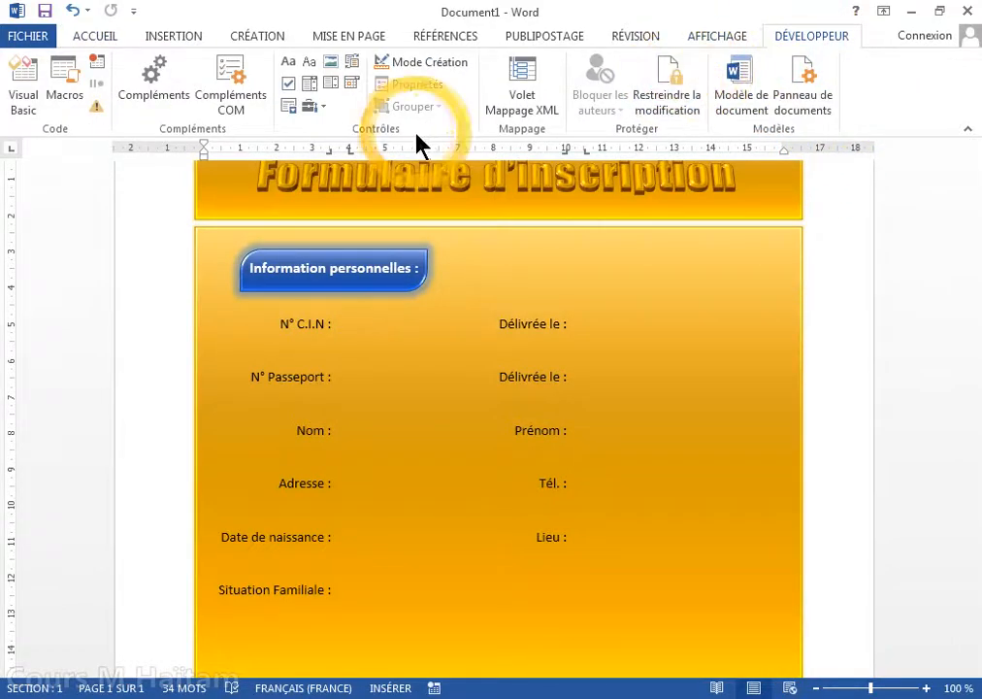
# Step: Insert legacy text fields after N° C.I.N and N° Passeport
pyautogui.click(319, 111)
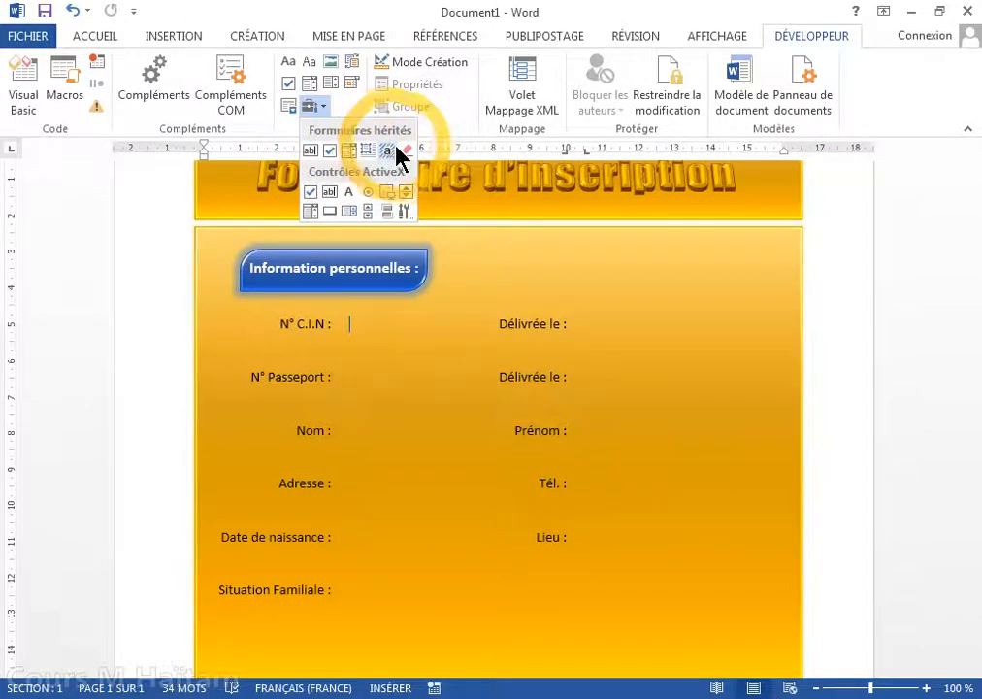
pyautogui.click(311, 154)
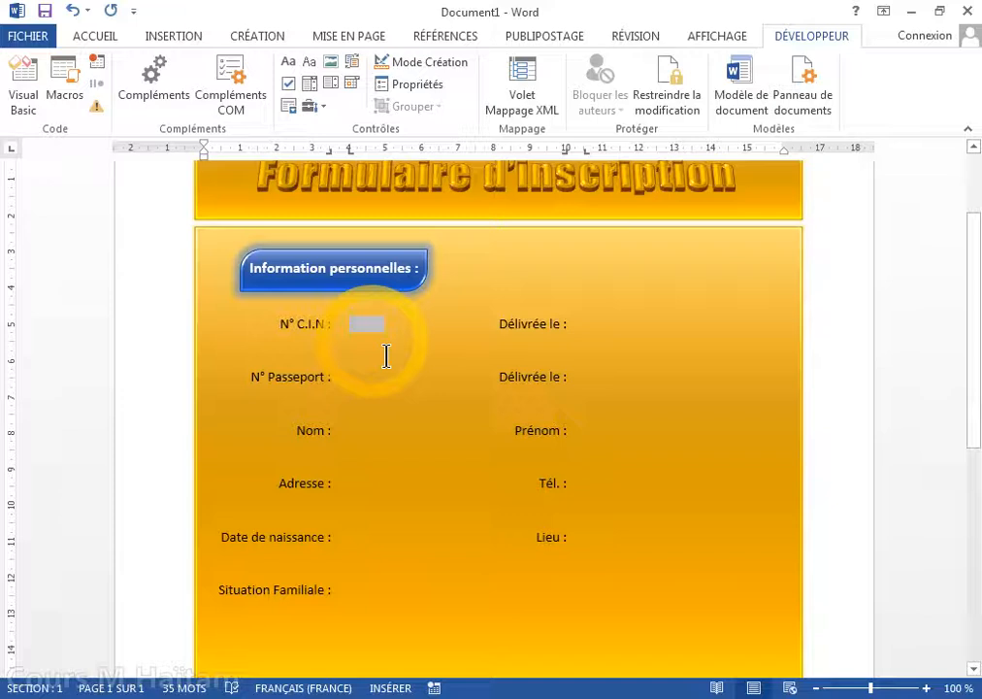
pyautogui.click(375, 386)
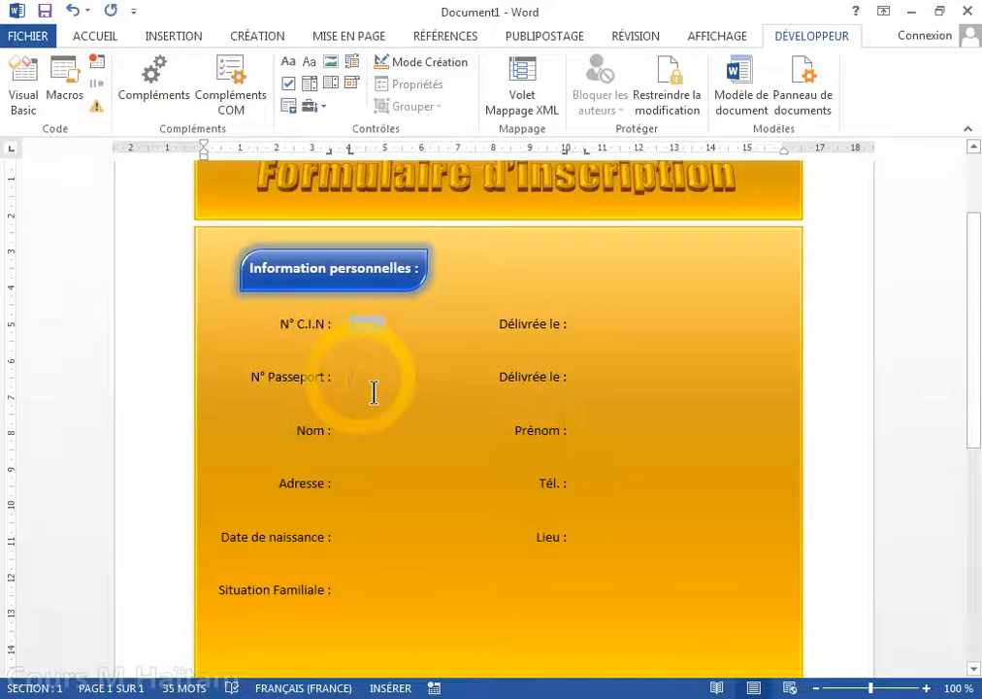
pyautogui.click(311, 110)
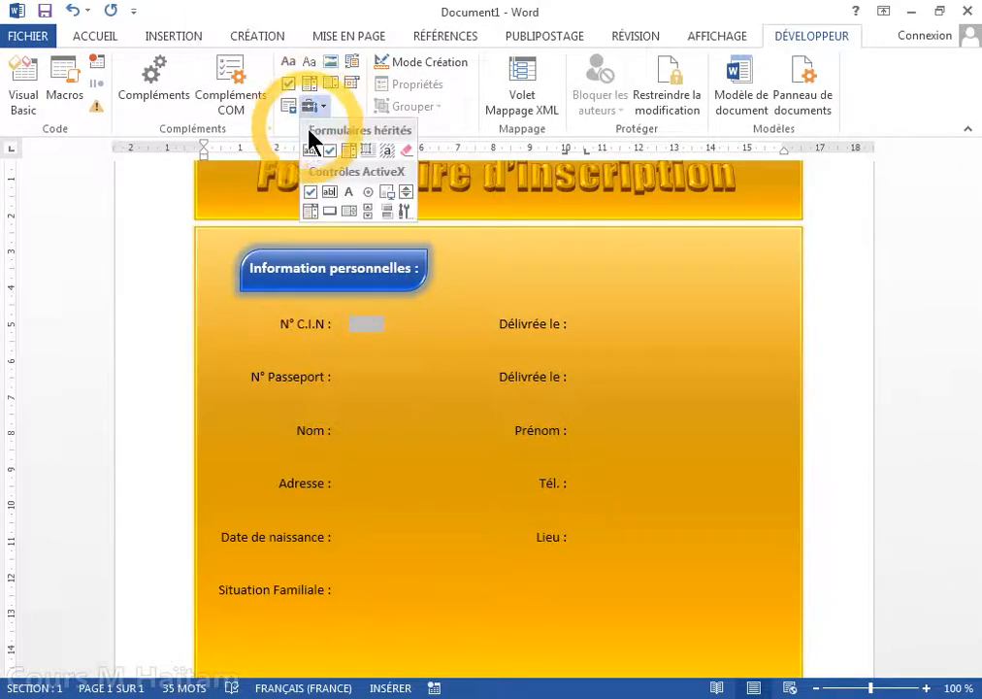
pyautogui.click(310, 150)
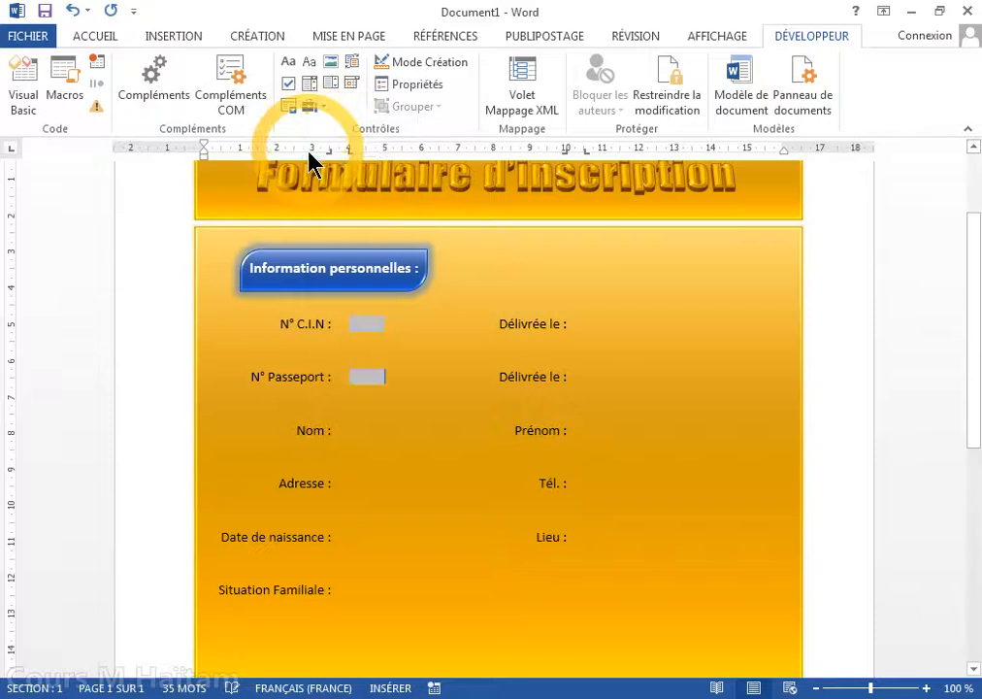
# Step: Insert legacy text fields after both Délivrée le labels
pyautogui.click(605, 345)
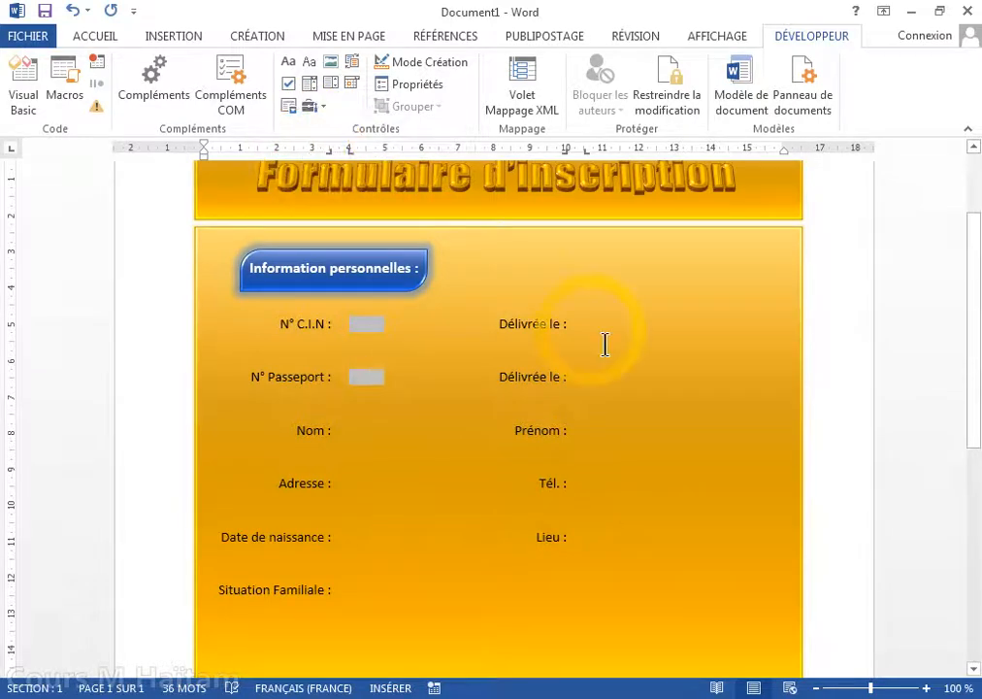
pyautogui.click(571, 334)
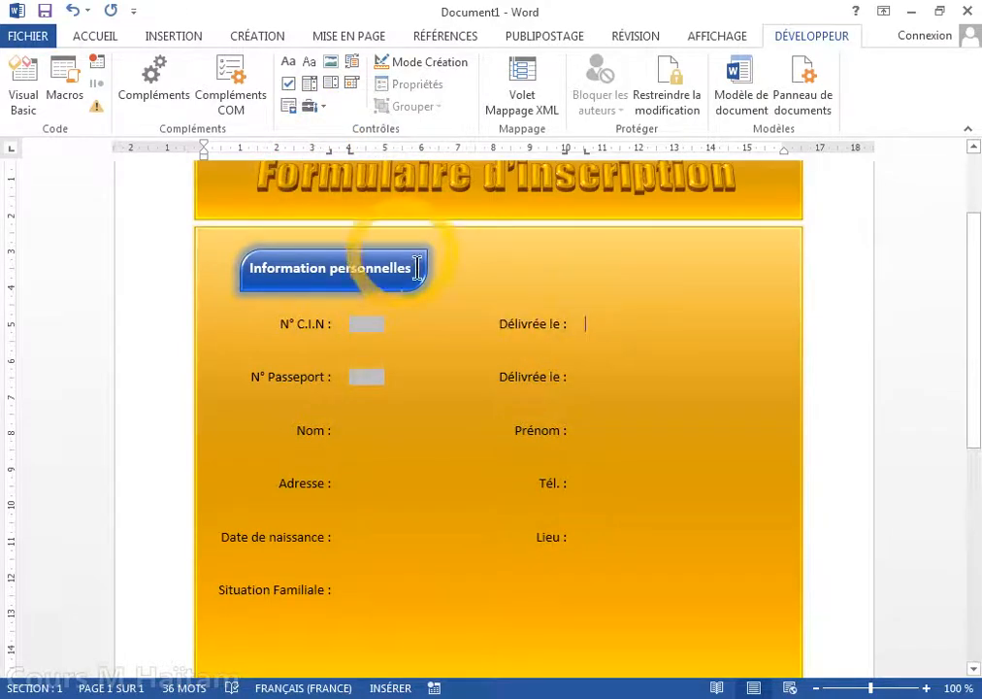
pyautogui.click(336, 323)
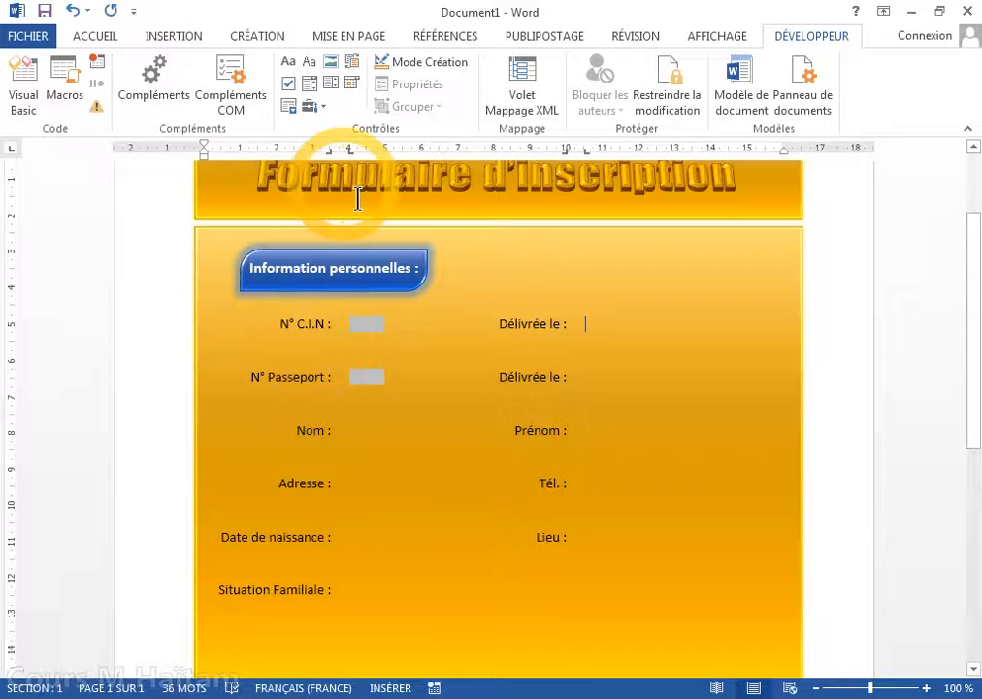
pyautogui.click(319, 108)
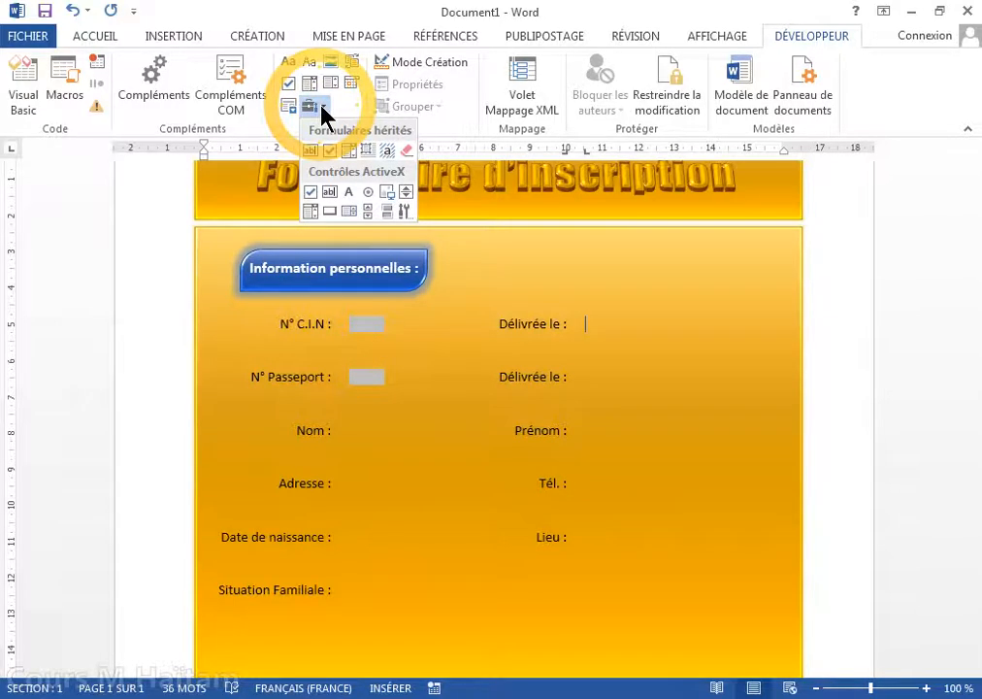
pyautogui.click(310, 151)
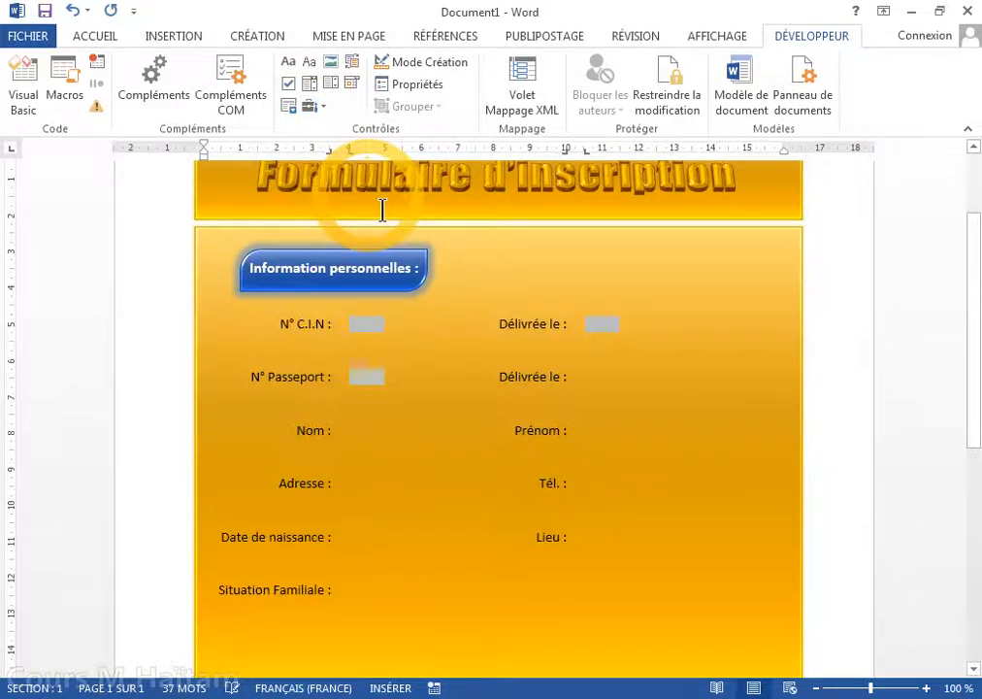
pyautogui.click(604, 380)
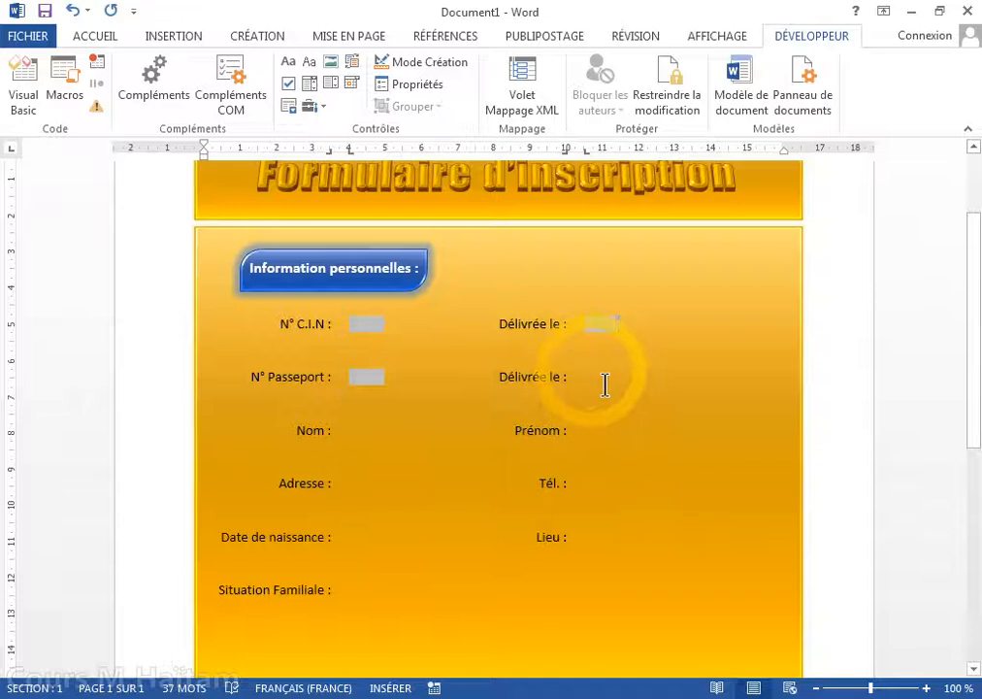
pyautogui.click(313, 109)
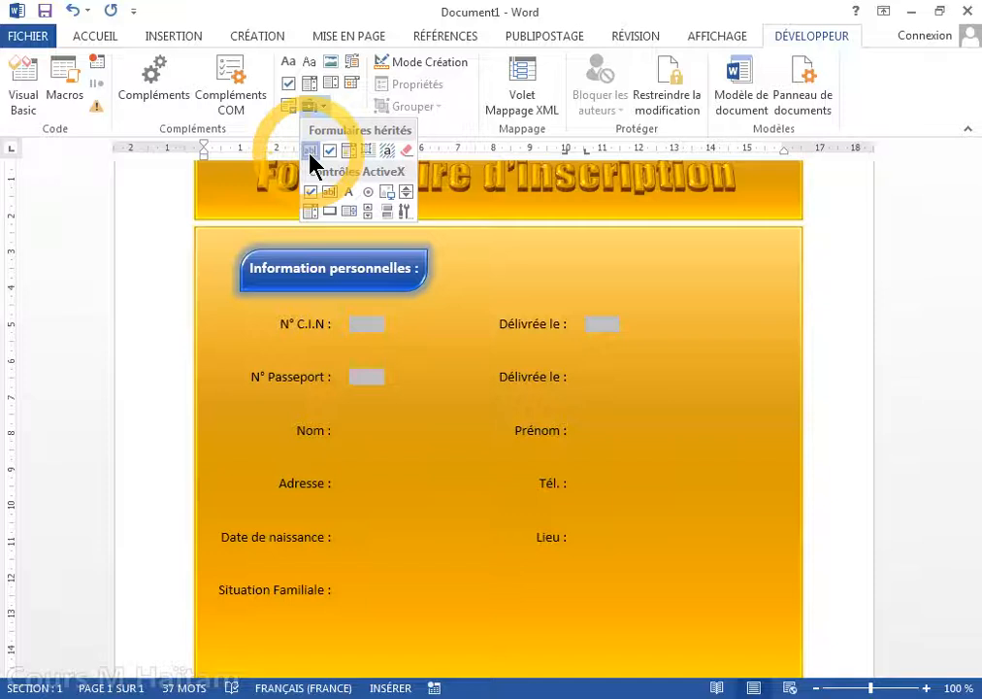
pyautogui.click(310, 151)
# Step: Insert a legacy text field after Nom and ready one for Prénom
pyautogui.click(358, 454)
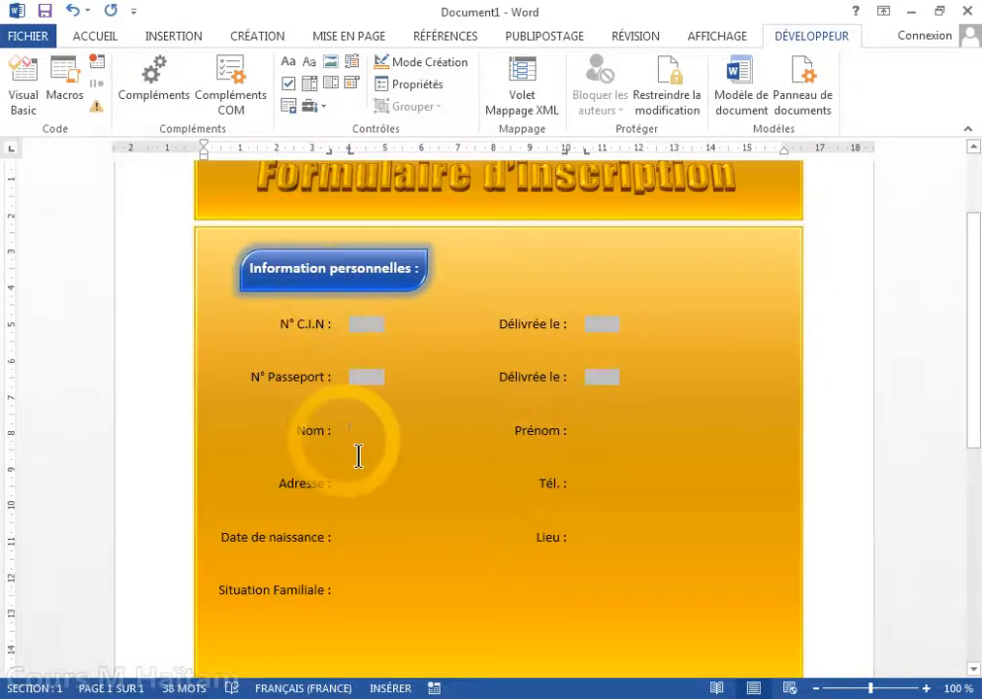
pyautogui.click(320, 106)
pyautogui.click(311, 152)
pyautogui.click(602, 435)
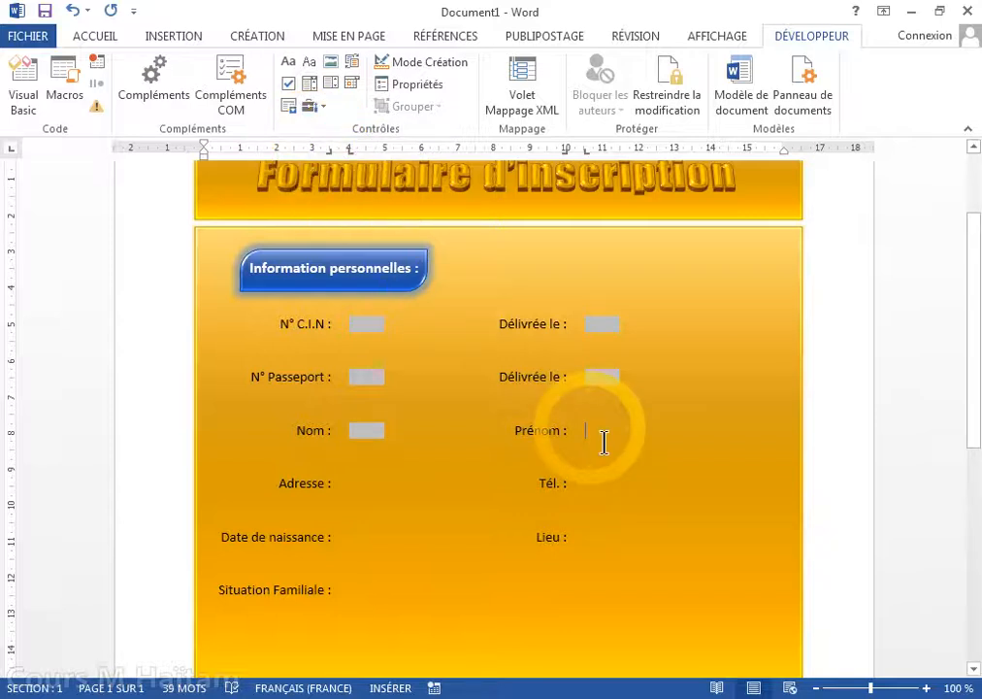
pyautogui.click(321, 109)
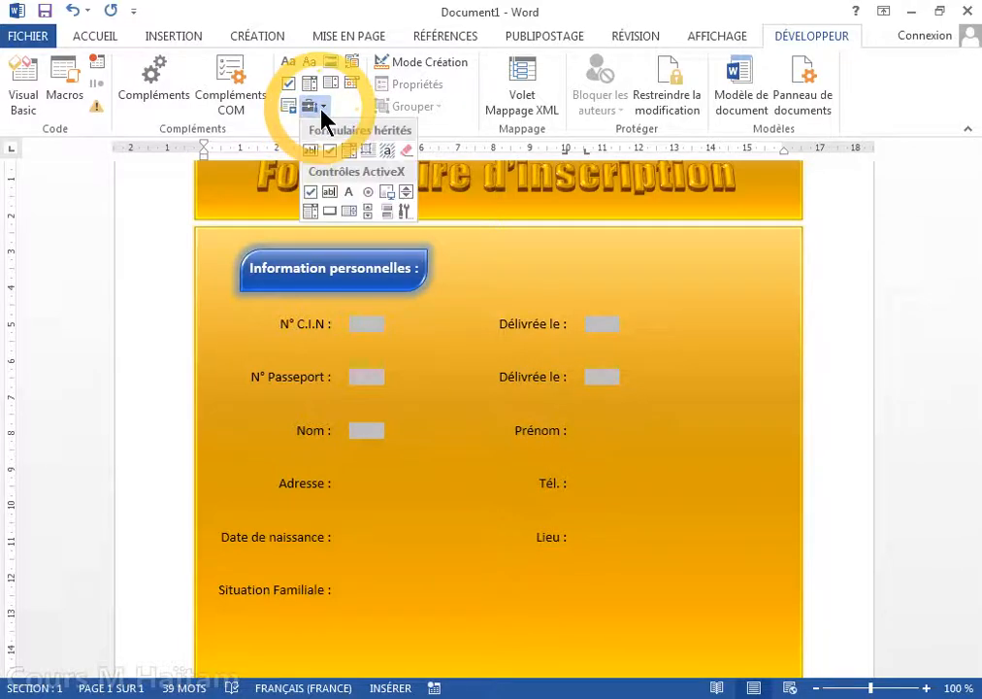
# Step: Insert legacy text fields after Prénom, Adresse and Tél
pyautogui.click(311, 151)
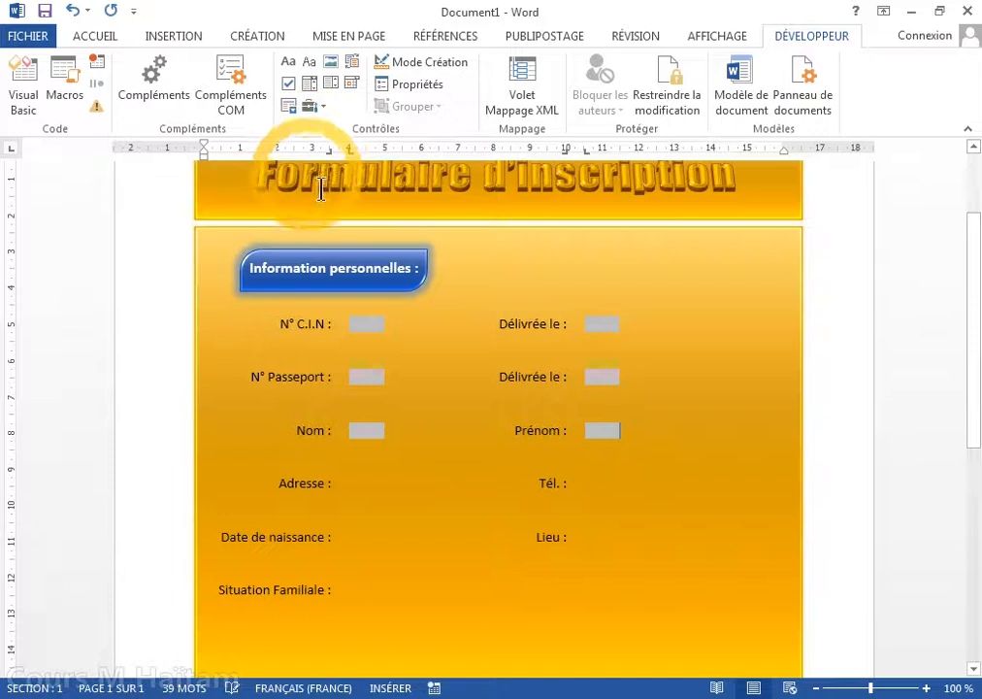
pyautogui.click(373, 451)
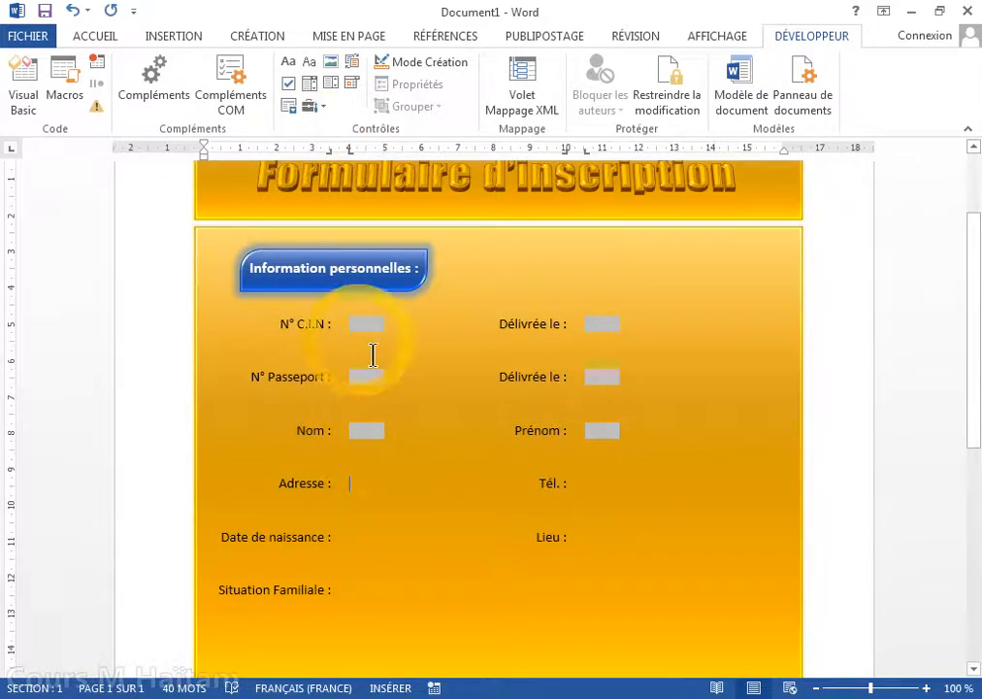
pyautogui.click(316, 107)
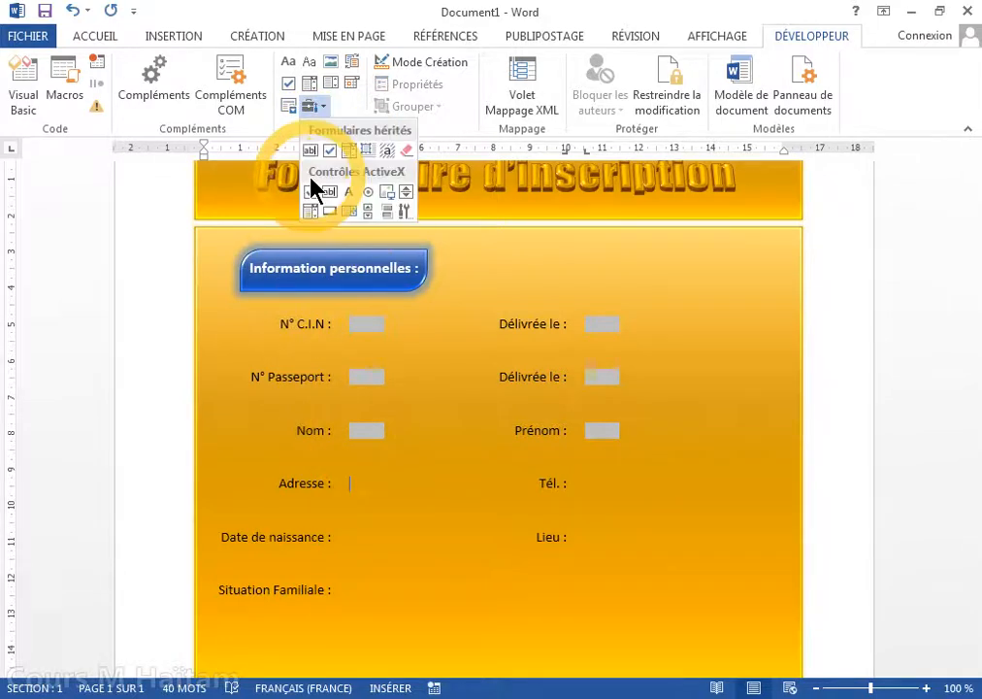
pyautogui.click(310, 152)
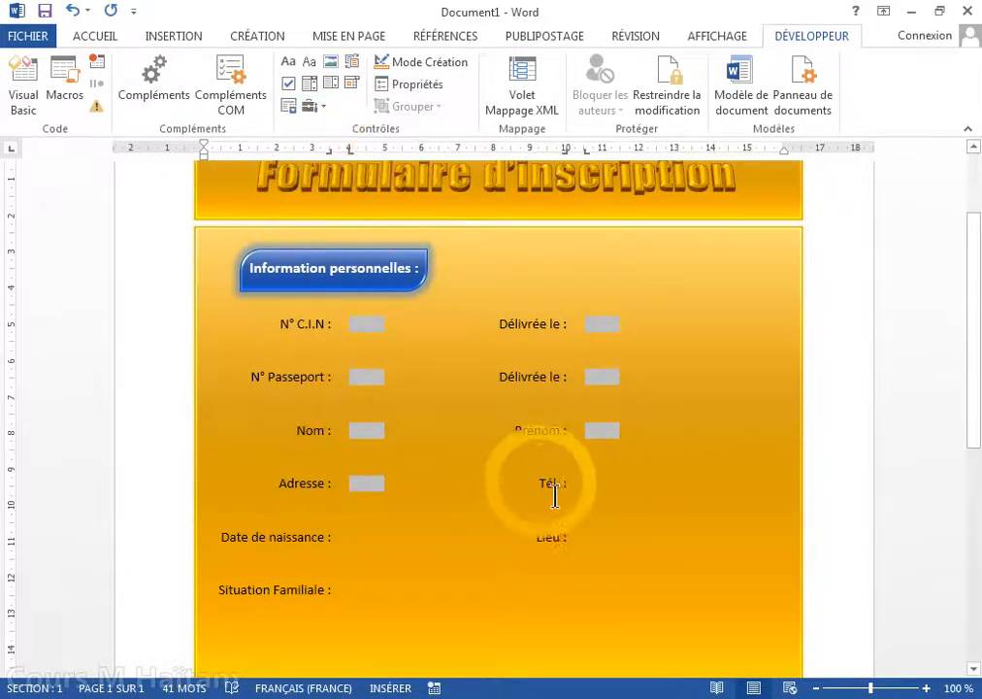
pyautogui.click(594, 490)
pyautogui.click(315, 106)
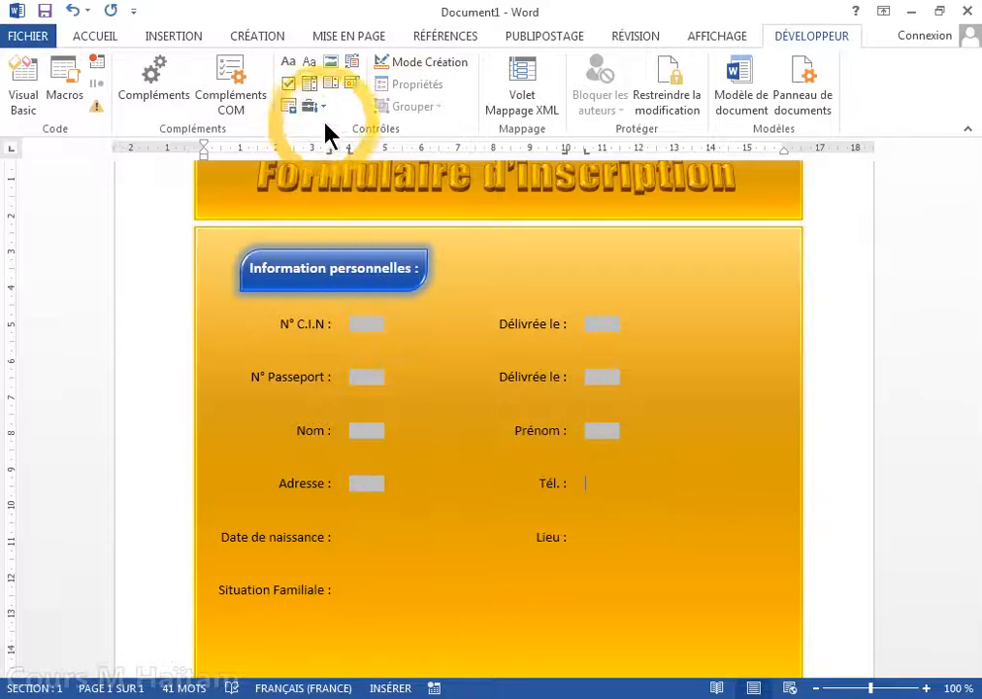
pyautogui.click(311, 151)
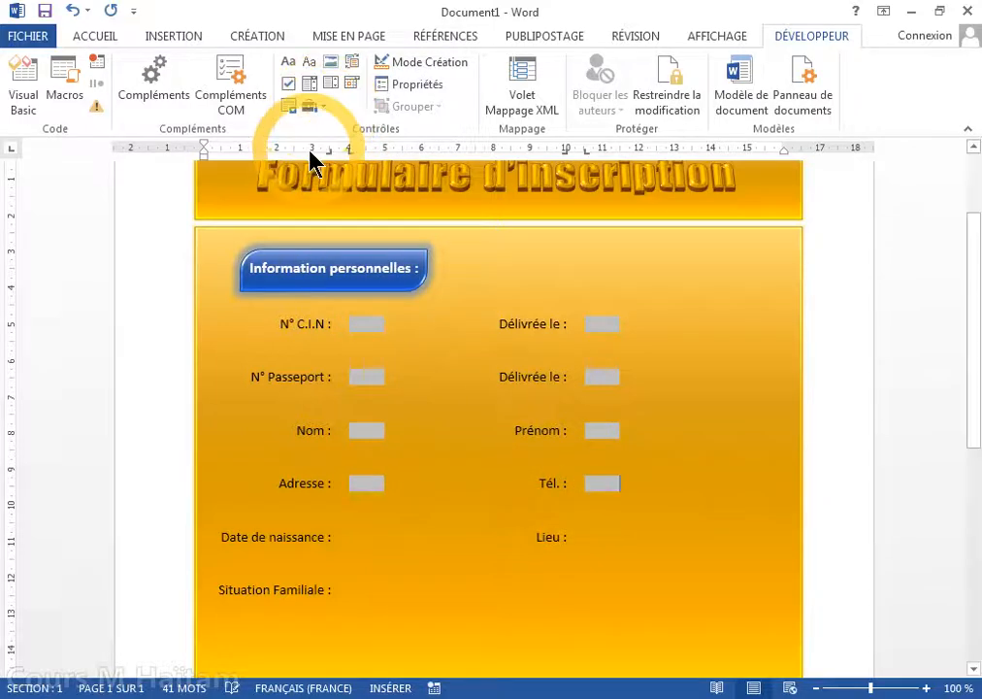
# Step: Insert legacy text fields after Lieu and Date de naissance
pyautogui.click(568, 540)
pyautogui.click(312, 107)
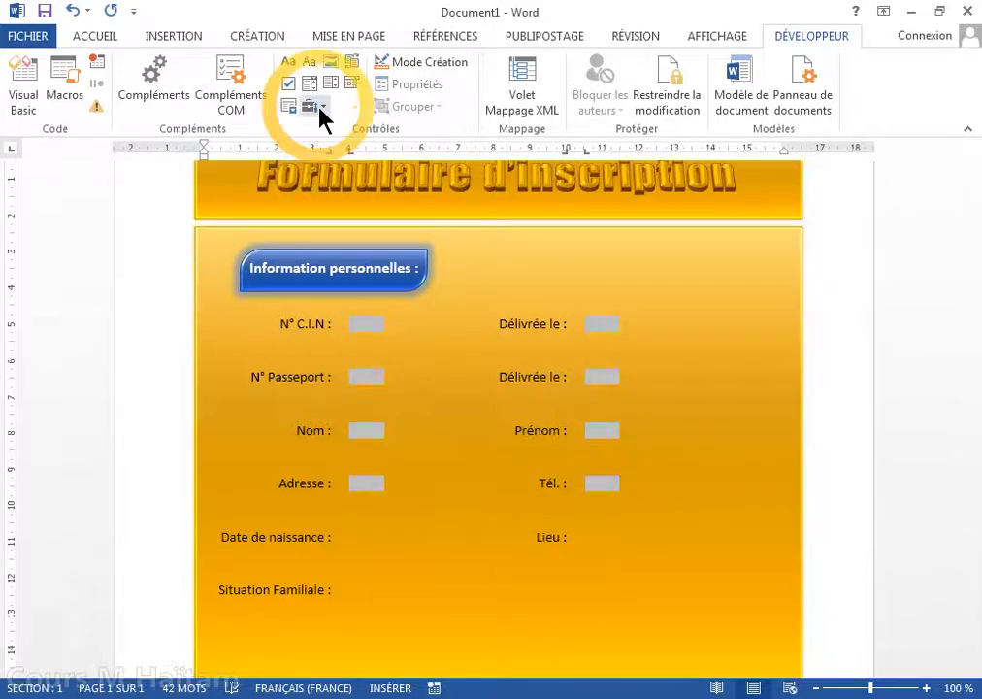
pyautogui.click(312, 153)
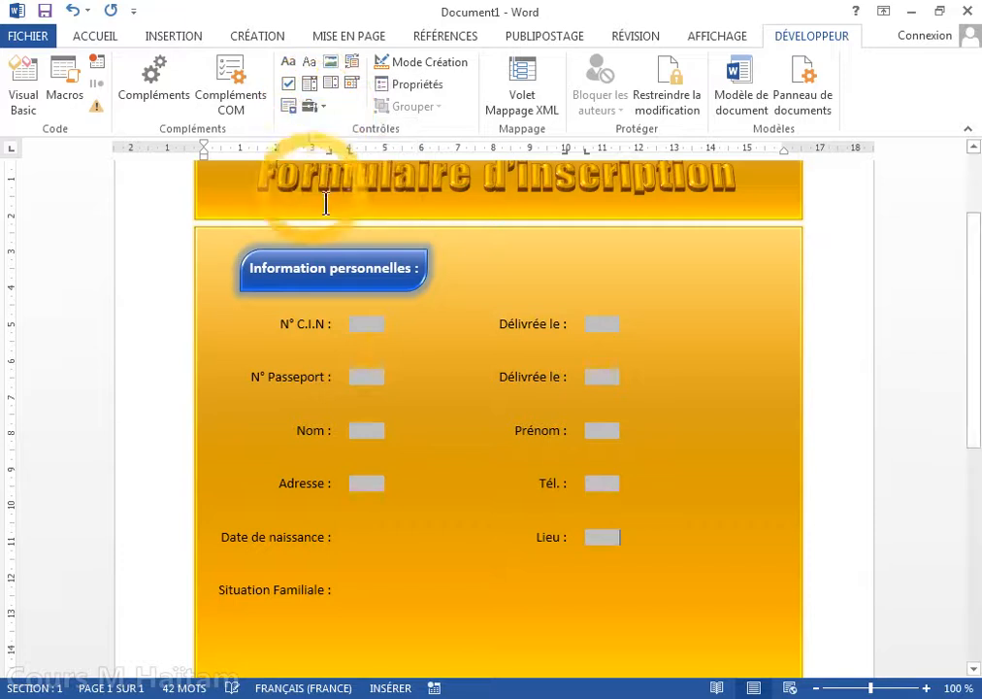
pyautogui.click(373, 547)
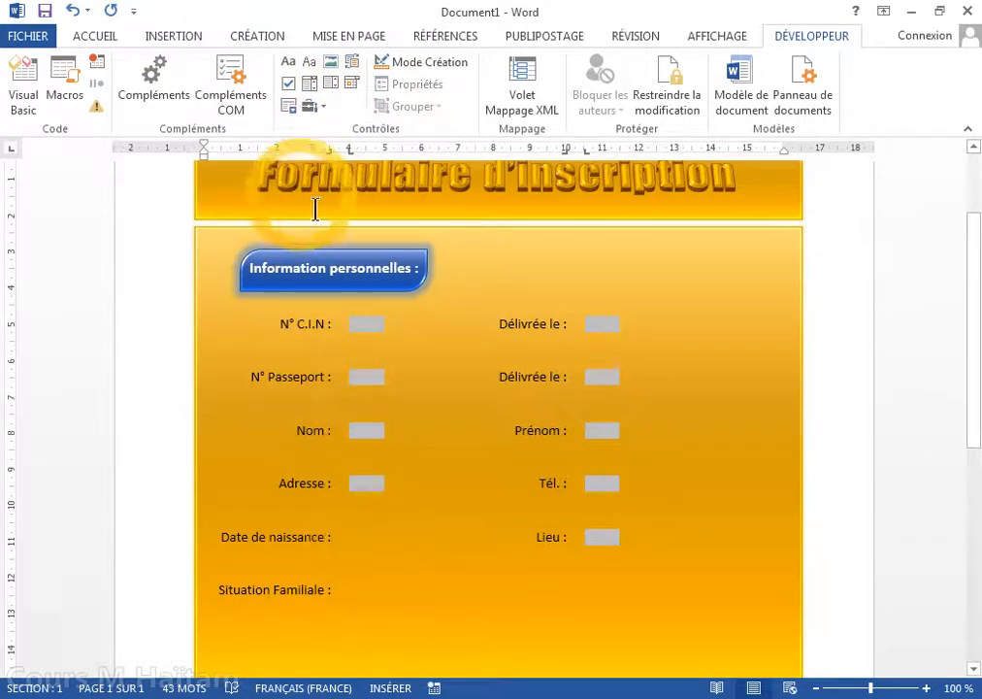
pyautogui.click(316, 108)
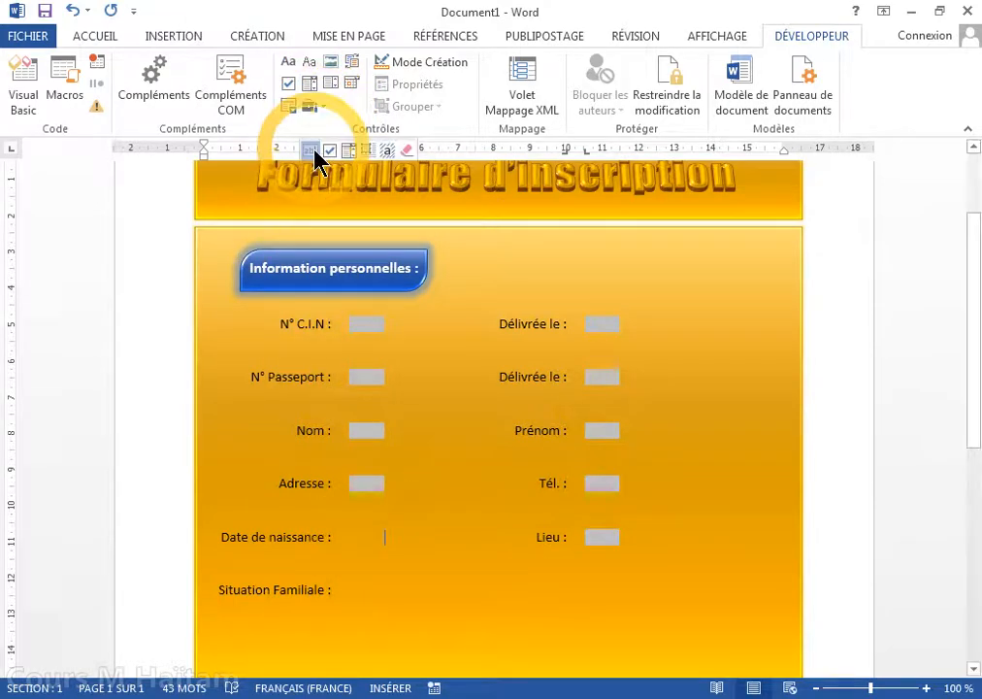
pyautogui.click(312, 153)
# Step: Add a legacy text field after Situation Familiale, then open the N° C.I.N field's options
pyautogui.click(365, 608)
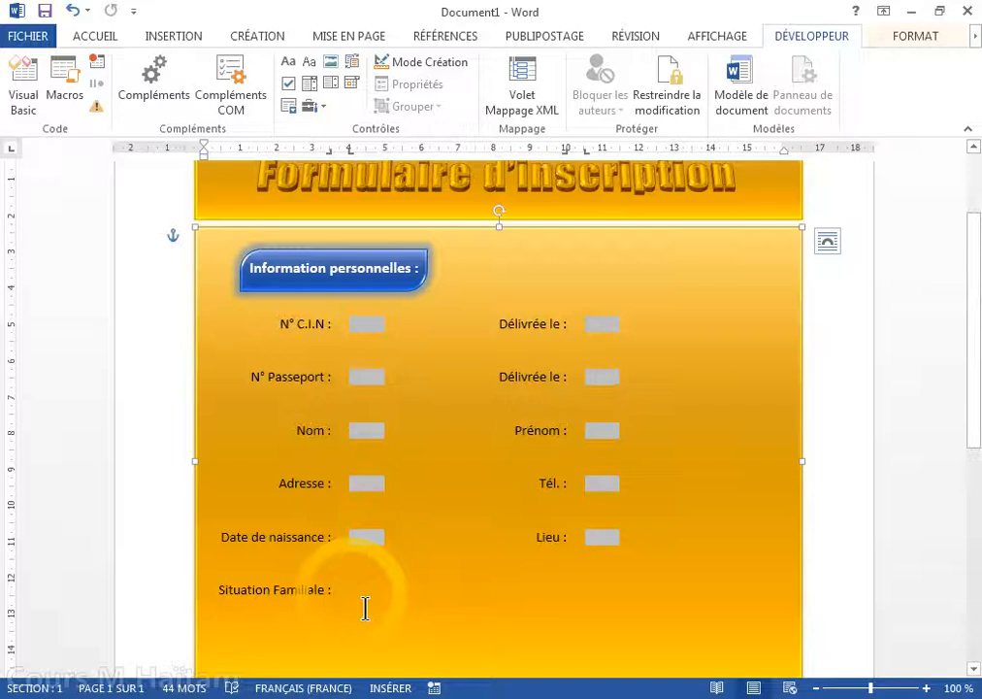
pyautogui.click(365, 608)
pyautogui.click(383, 599)
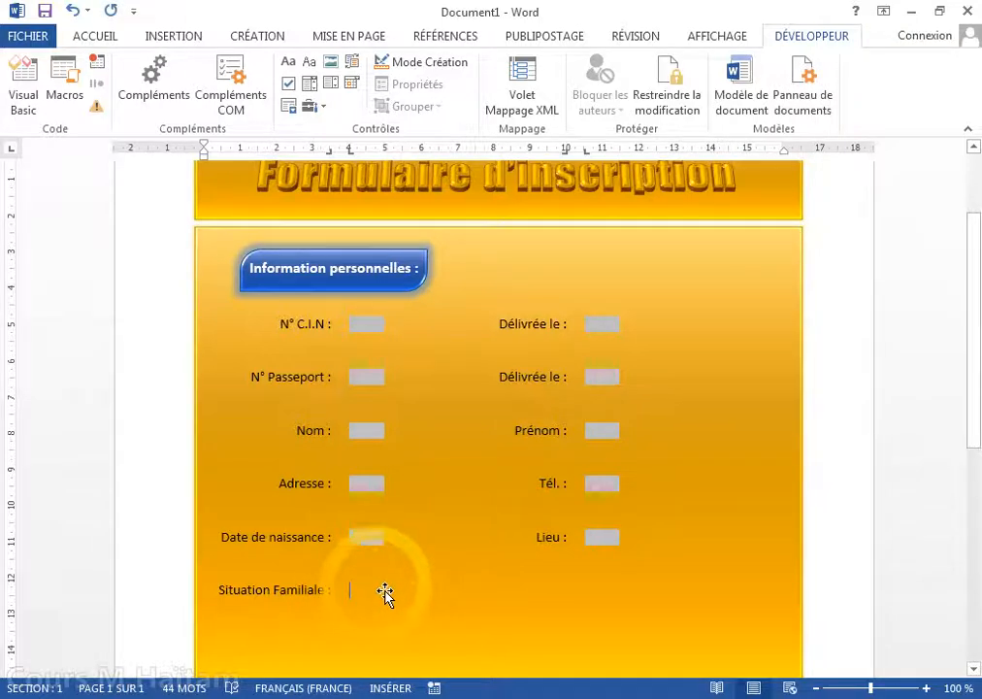
pyautogui.click(323, 109)
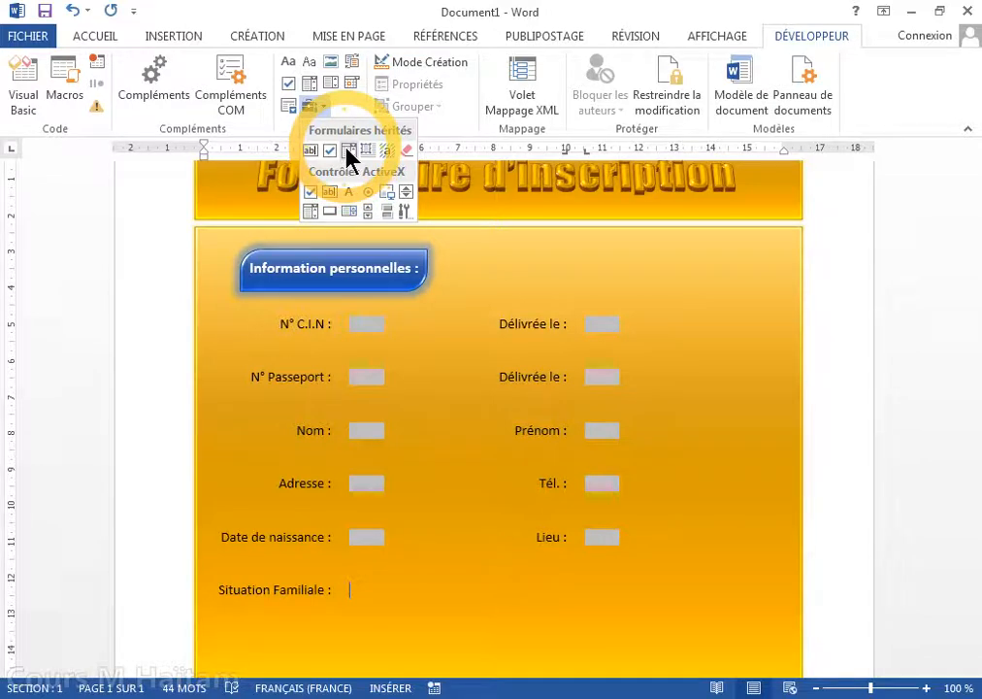
pyautogui.click(348, 150)
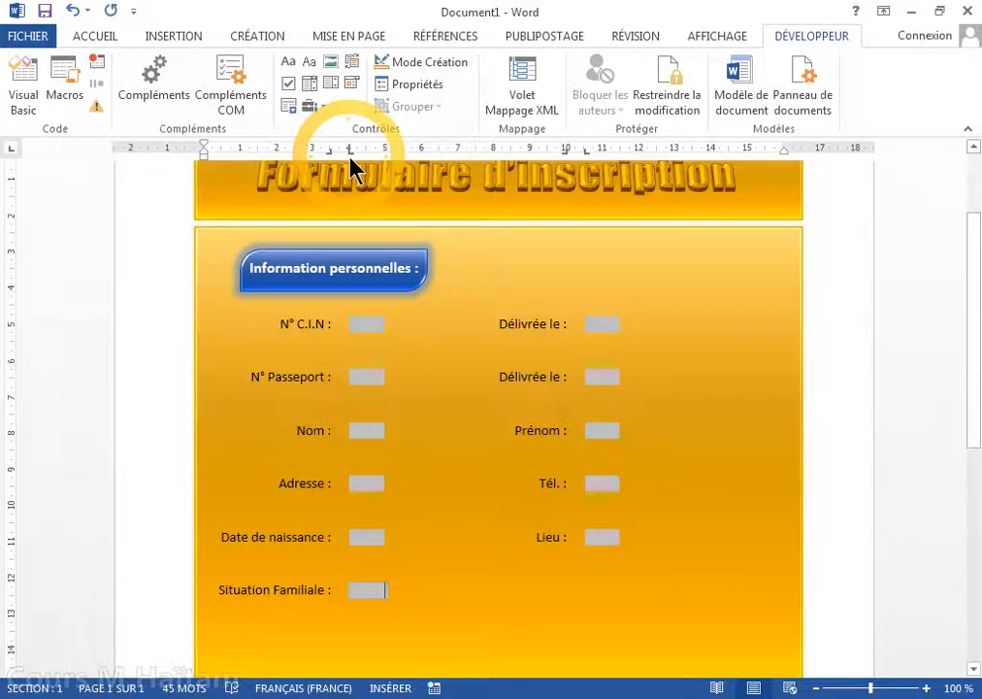
pyautogui.click(323, 107)
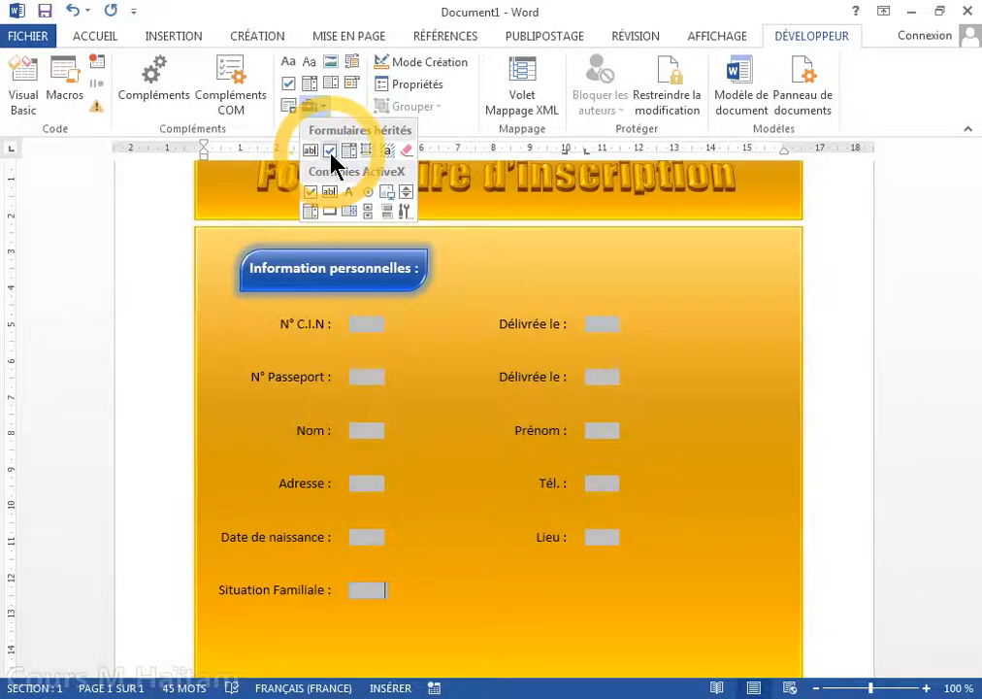
pyautogui.click(378, 336)
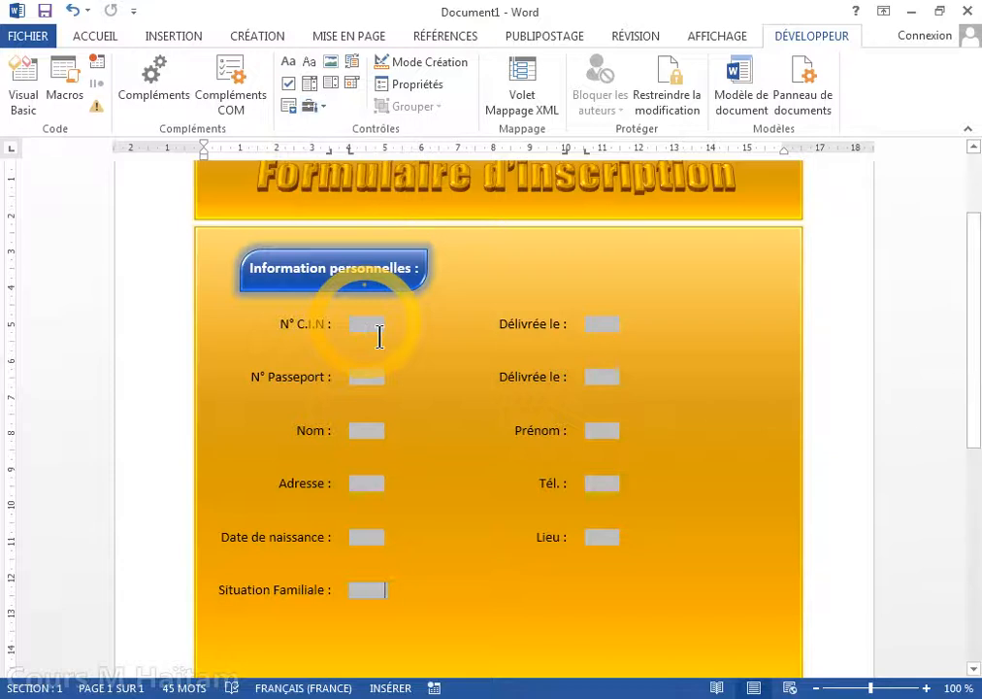
pyautogui.click(373, 335)
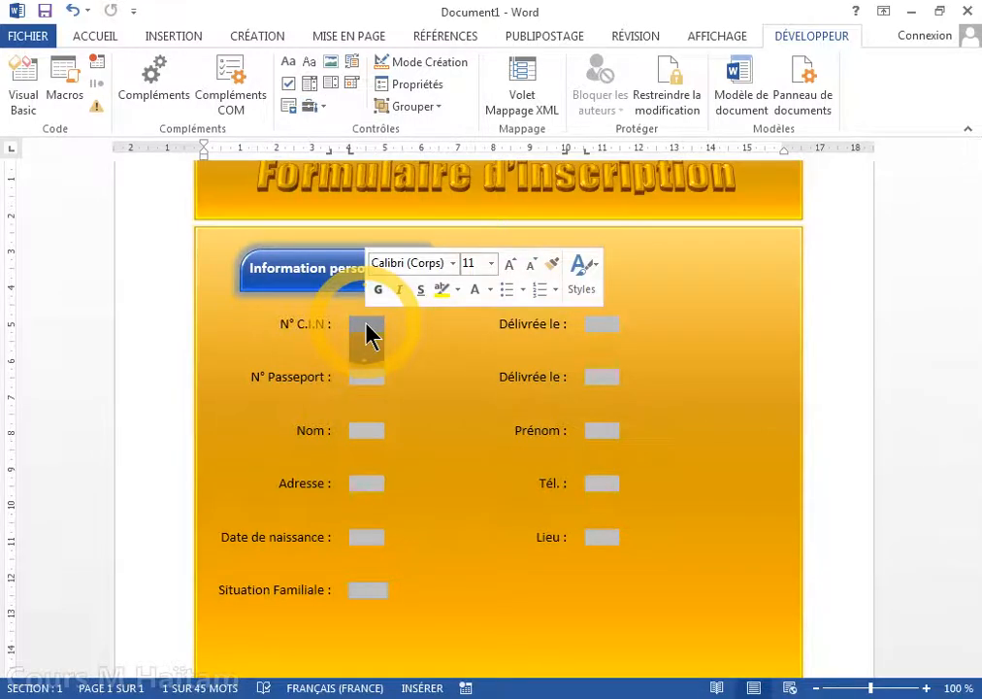
pyautogui.doubleClick(367, 326)
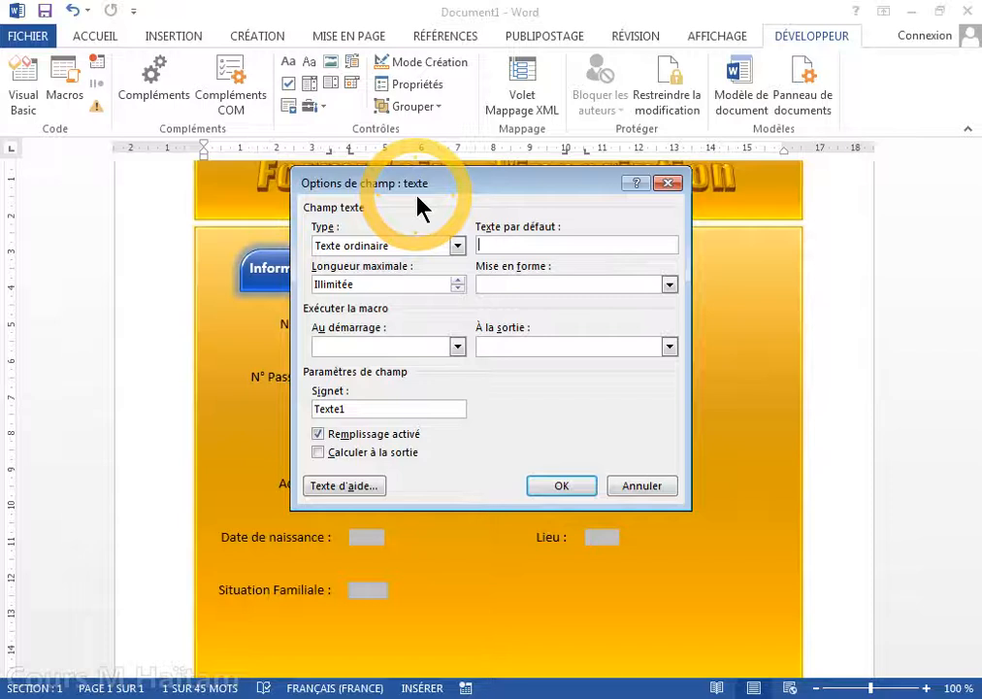
# Step: Give the N° C.I.N field Première majuscule formatting and a maximum length of 7
pyautogui.moveTo(409, 185); pyautogui.dragTo(518, 233)
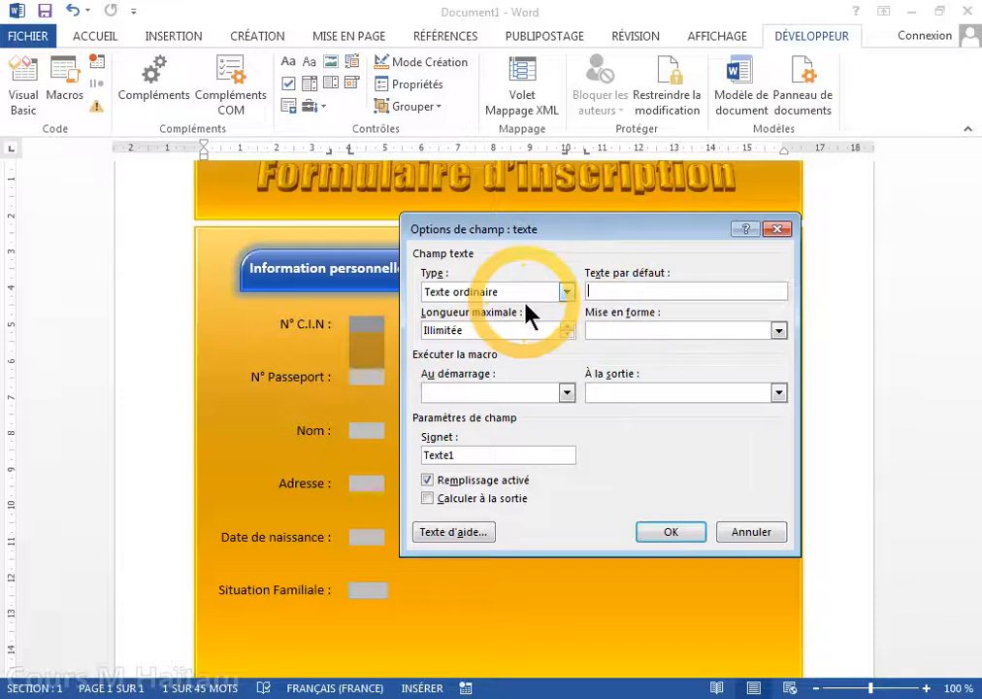
pyautogui.click(779, 331)
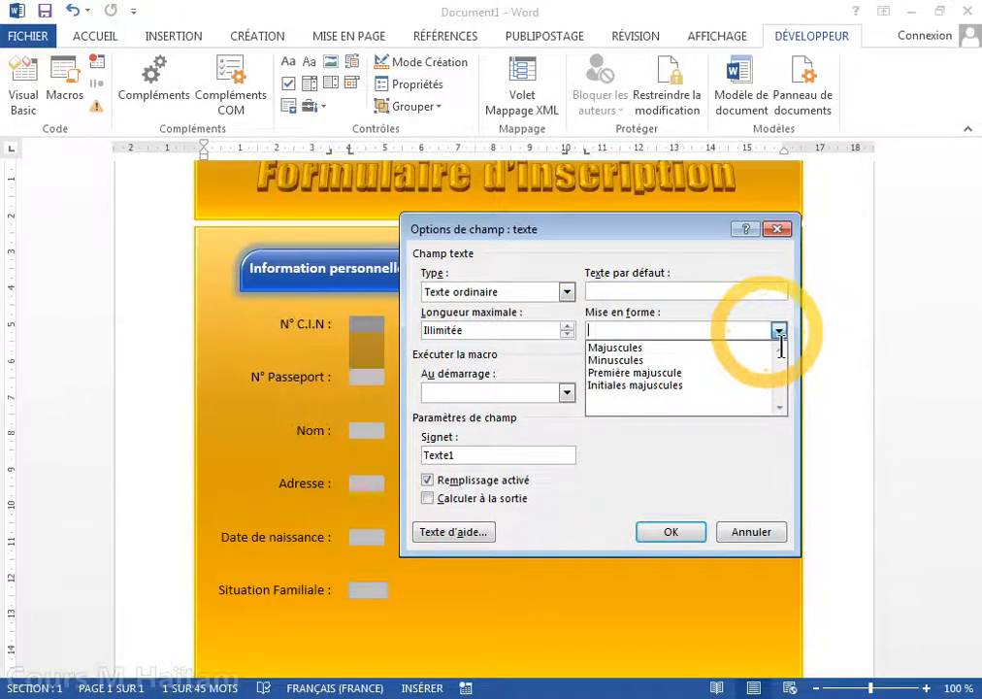
pyautogui.click(718, 381)
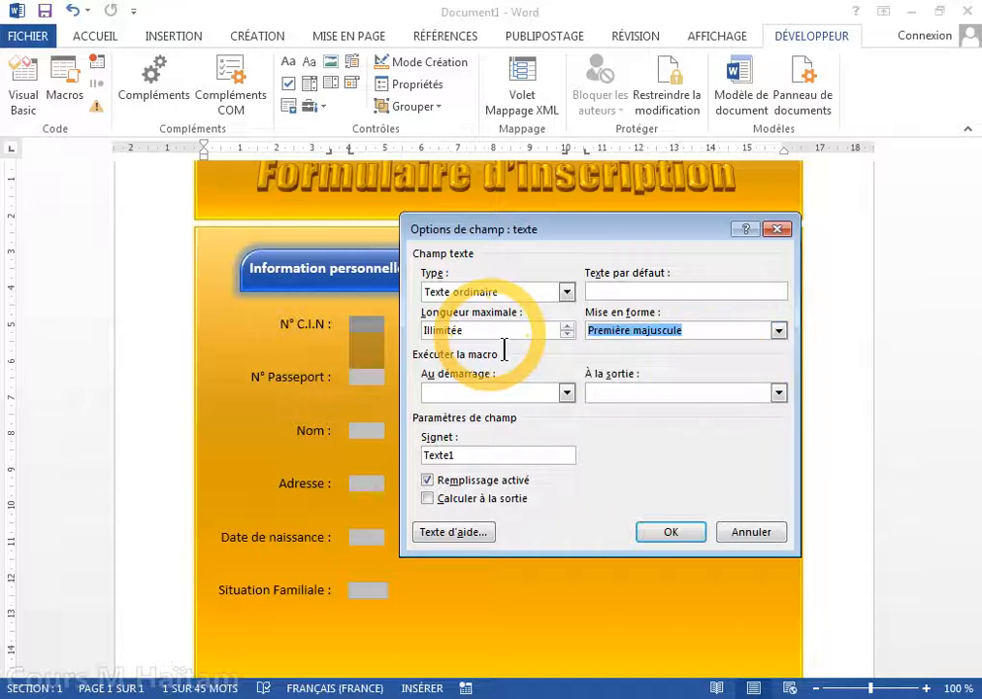
pyautogui.doubleClick(424, 331)
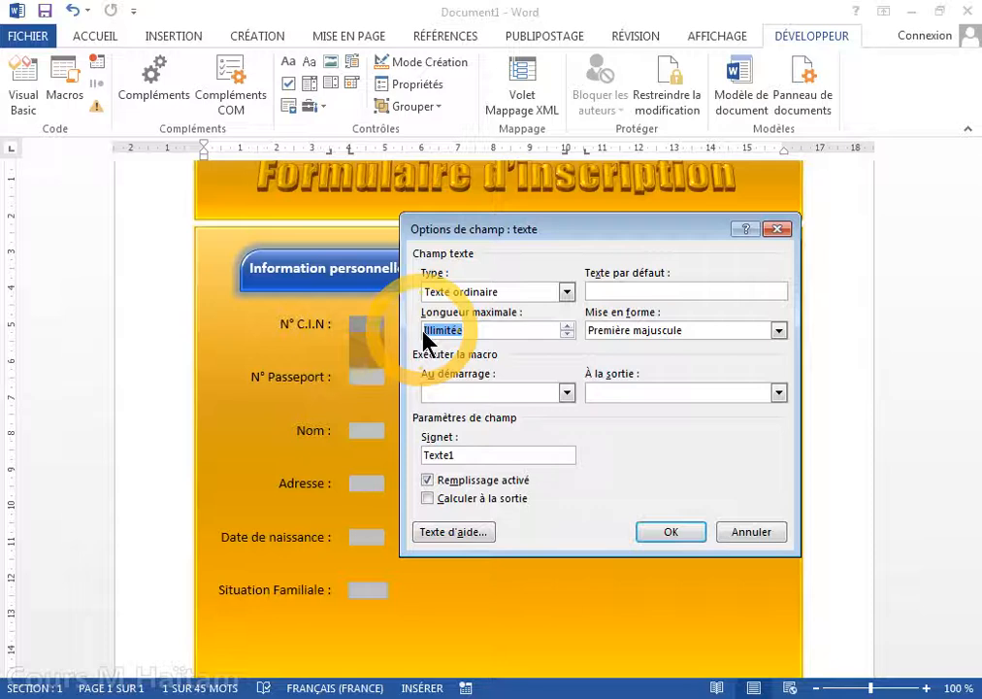
pyautogui.press('BackSpace')
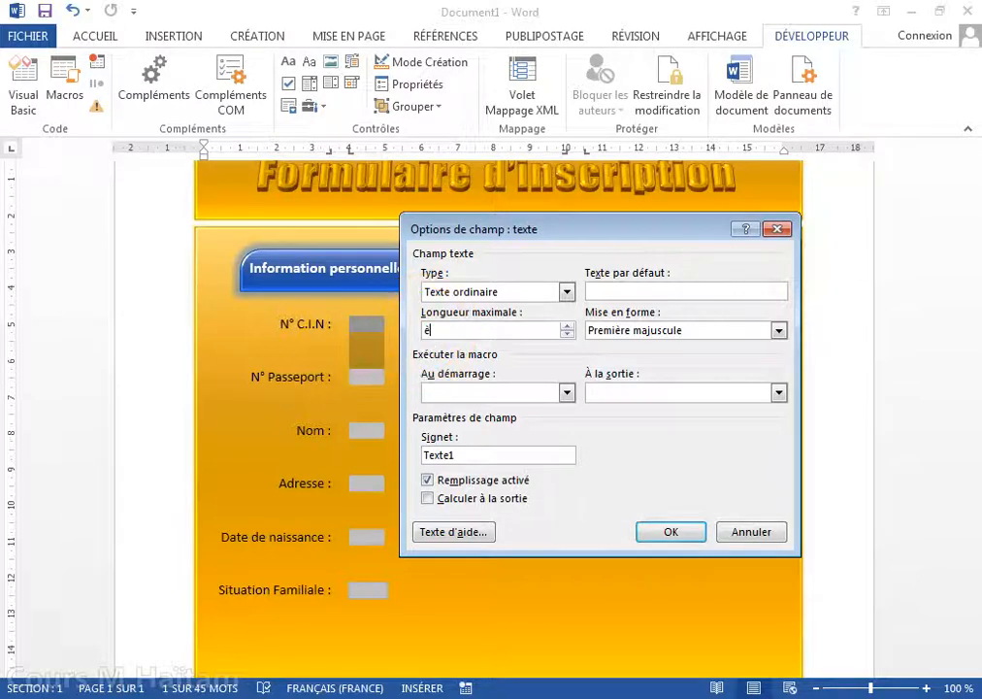
pyautogui.write('7')
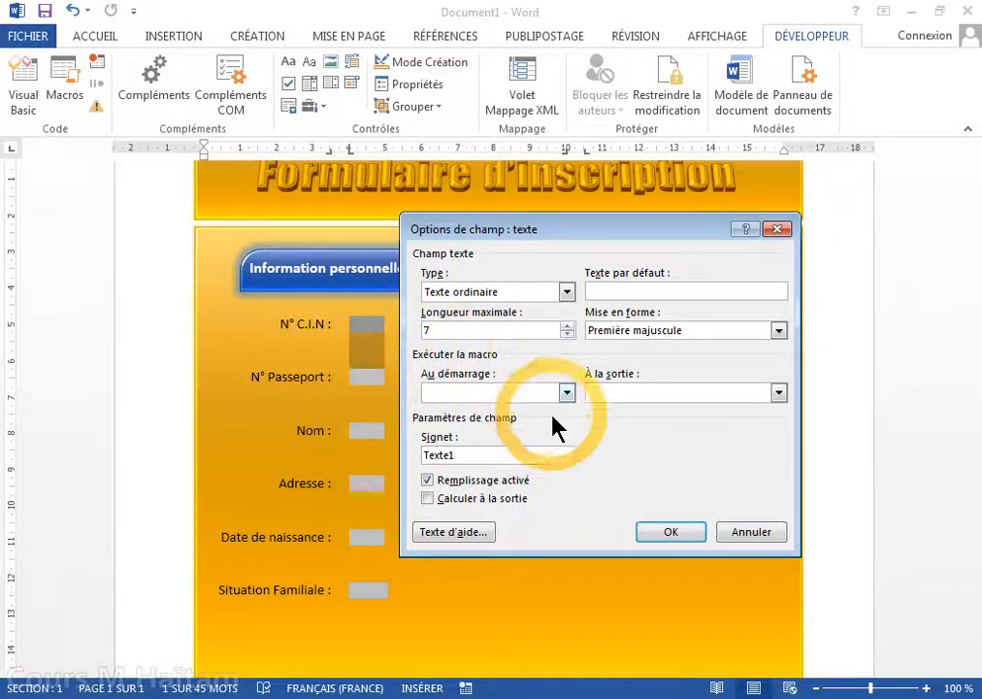
pyautogui.click(669, 534)
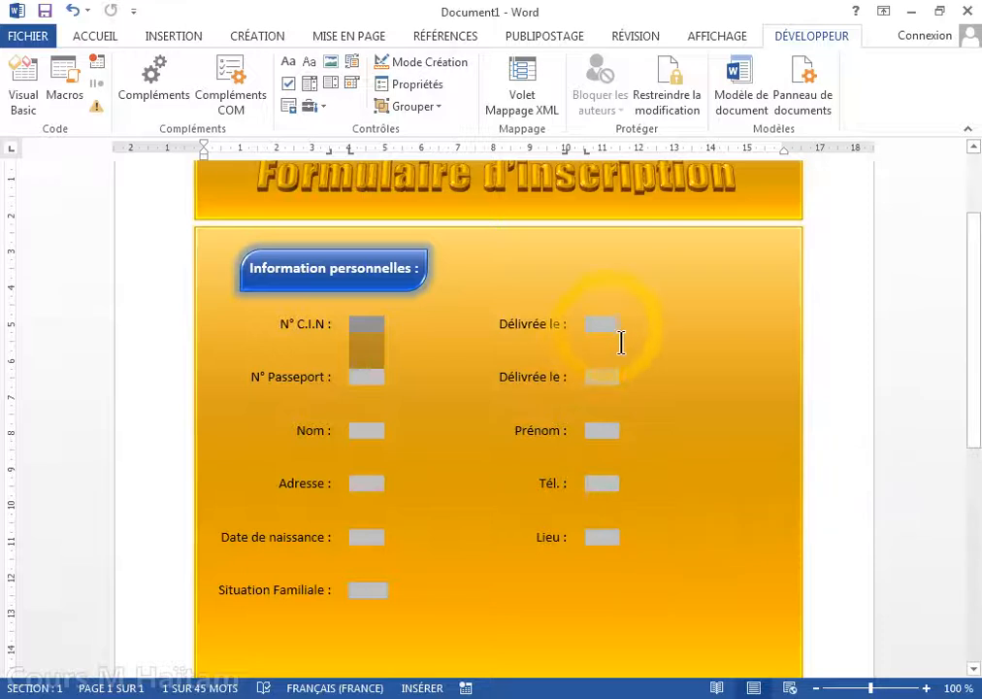
pyautogui.click(621, 342)
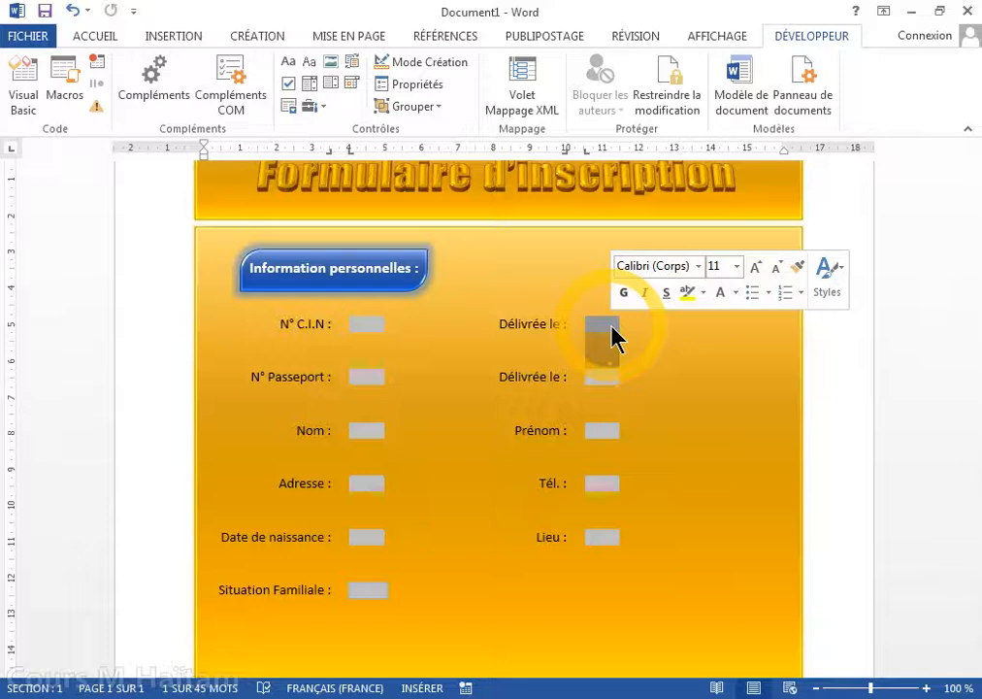
pyautogui.doubleClick(613, 337)
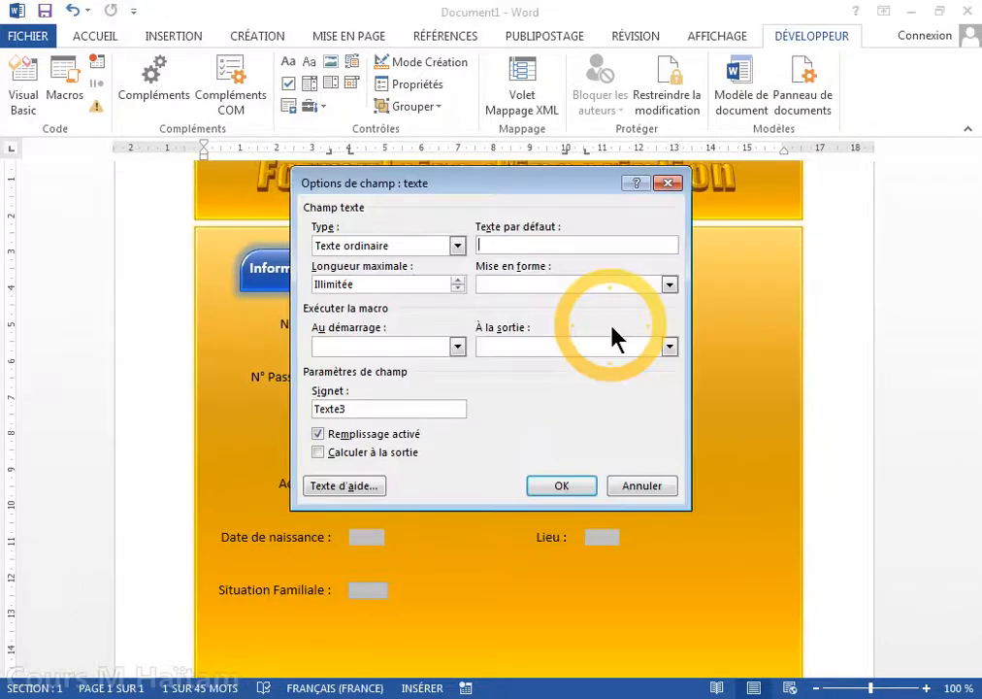
# Step: Set the first Délivrée le field to type Date, maximum length 10, format dd/MM/yyyy
pyautogui.click(457, 246)
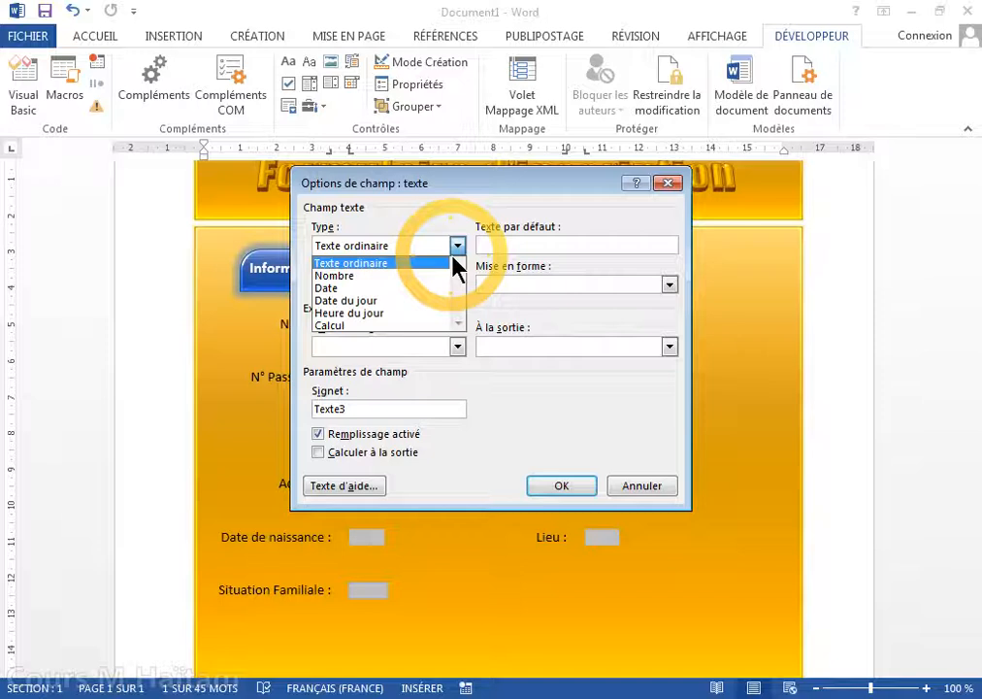
pyautogui.click(414, 289)
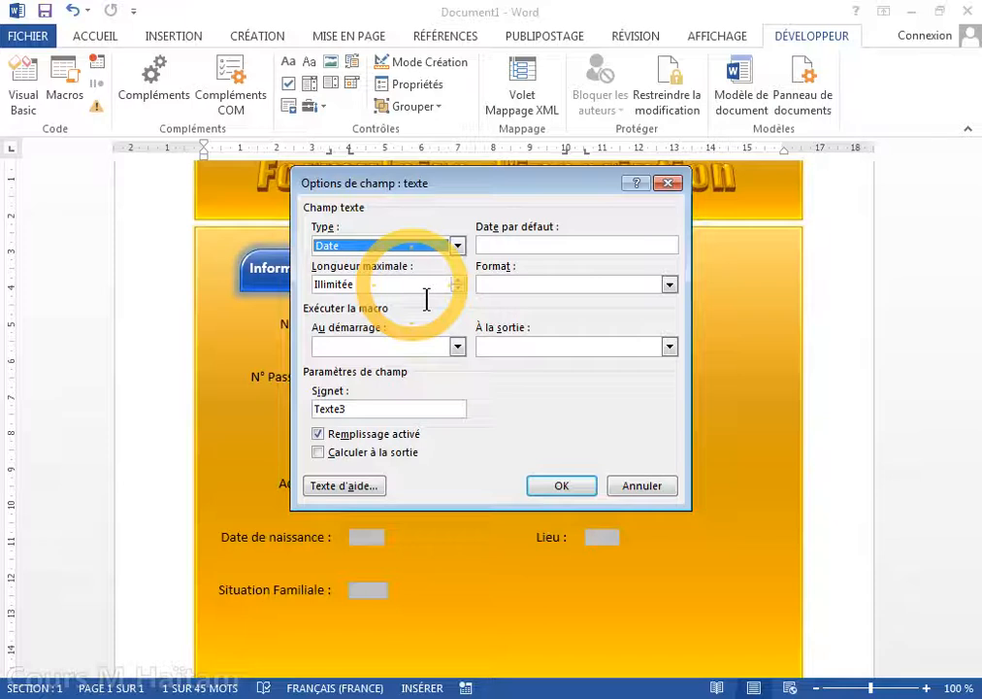
pyautogui.press('Tab')
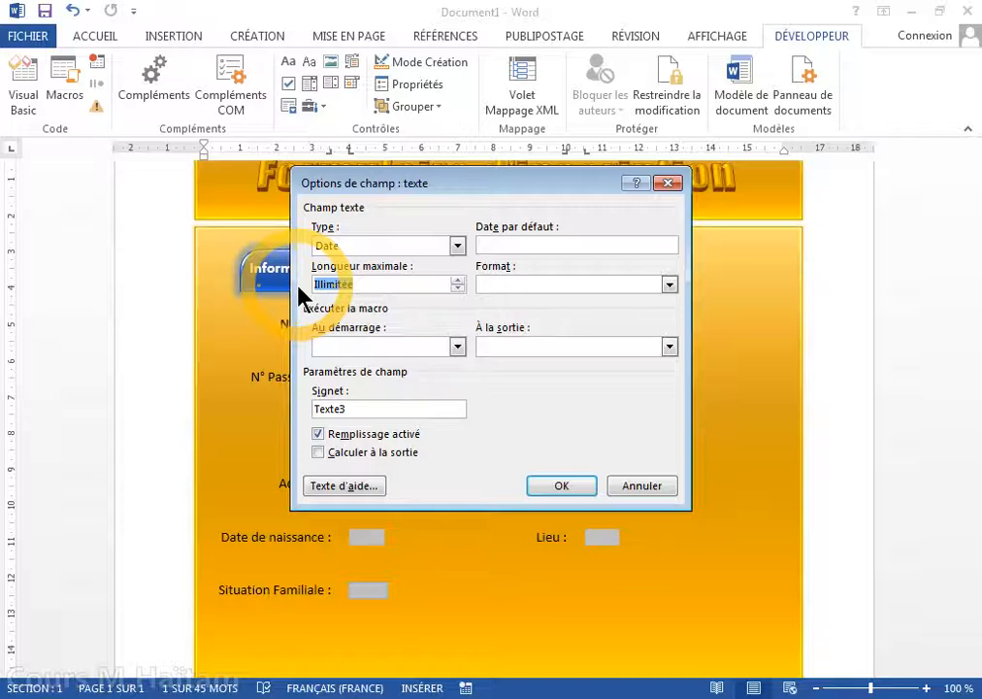
pyautogui.write('10')
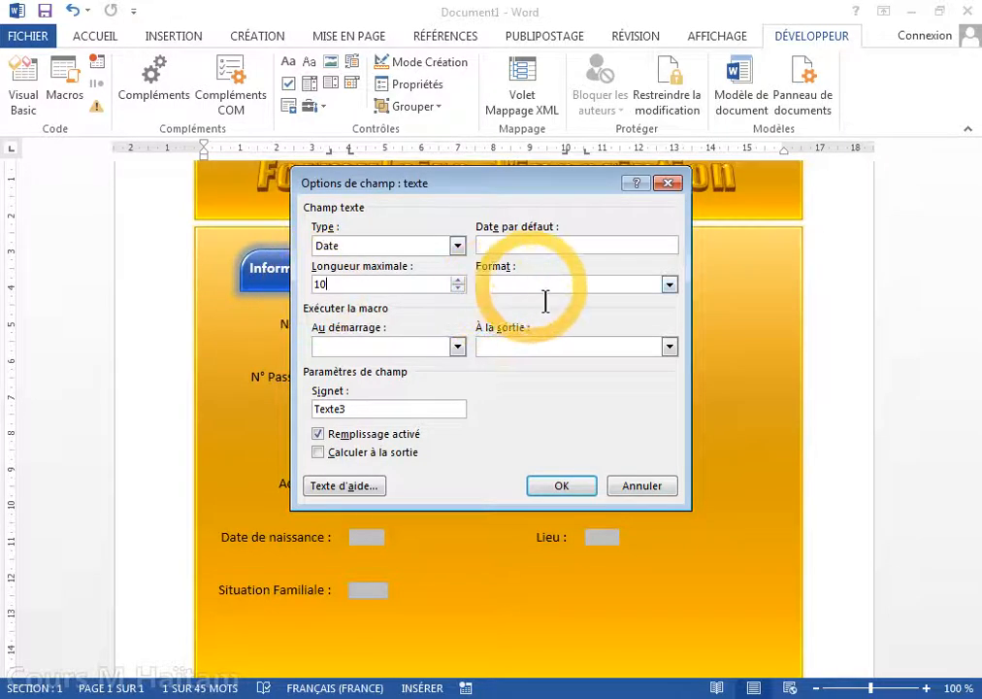
pyautogui.click(669, 284)
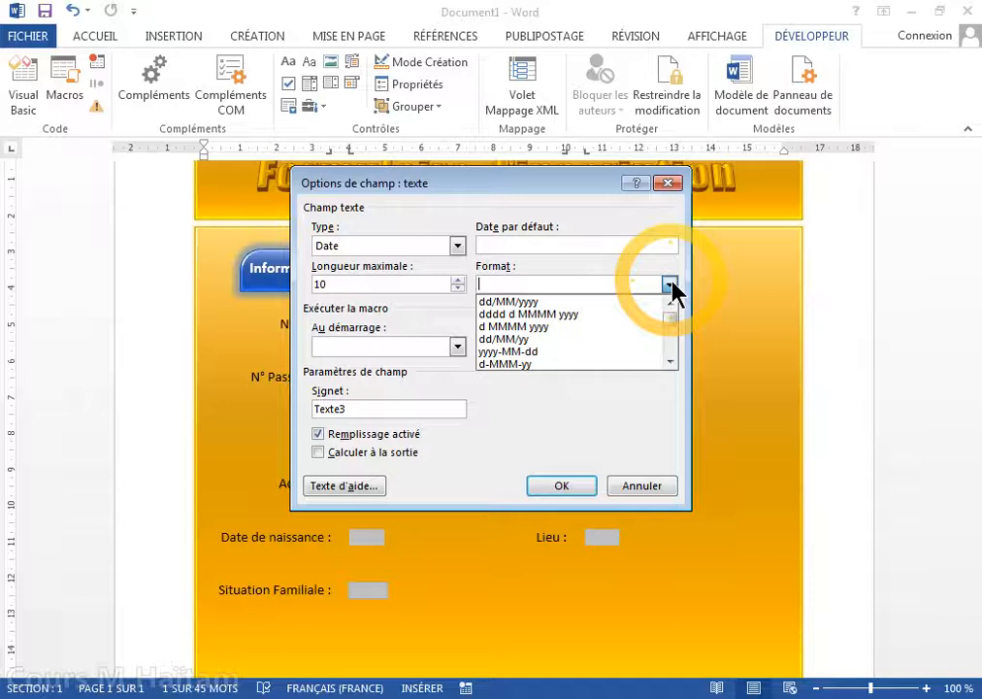
pyautogui.click(525, 302)
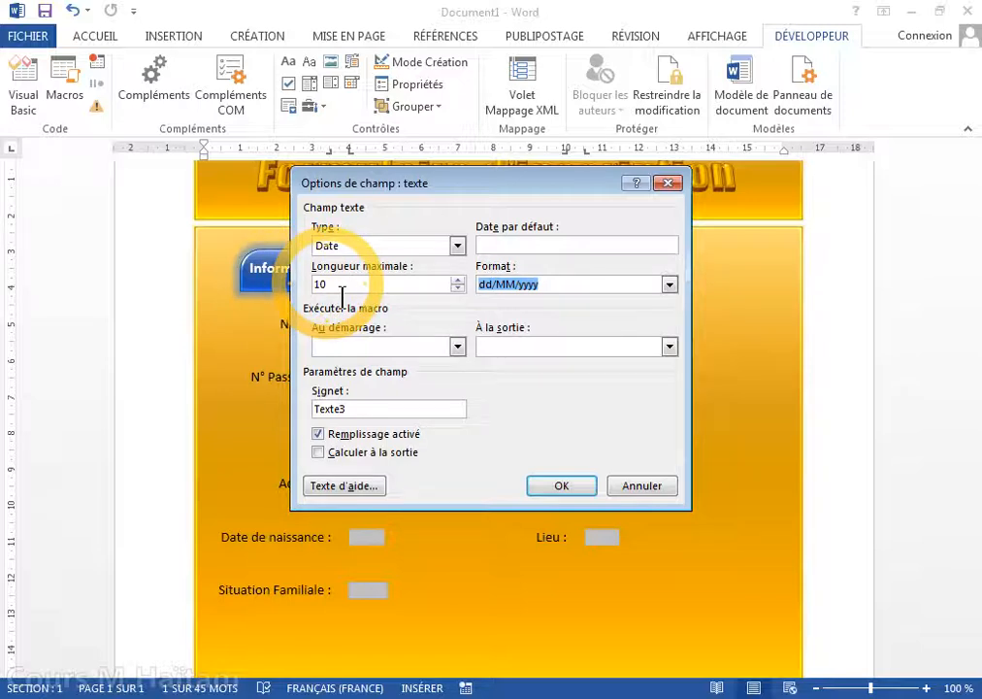
pyautogui.click(562, 490)
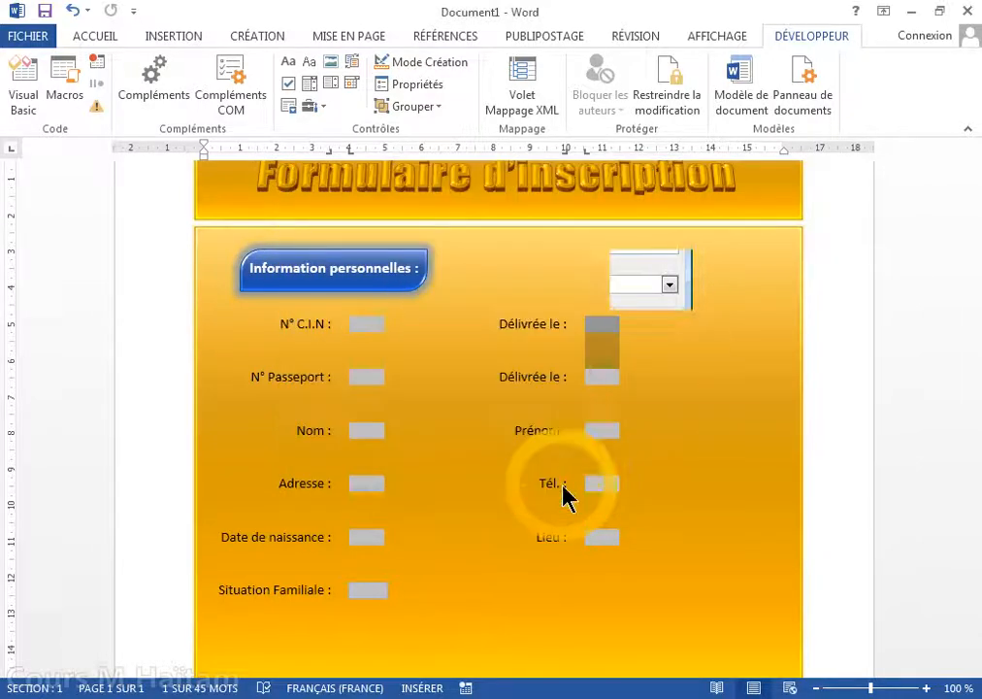
pyautogui.click(378, 385)
# Step: Give the N° Passeport field a maximum length of 9 and Première majuscule formatting
pyautogui.doubleClick(364, 386)
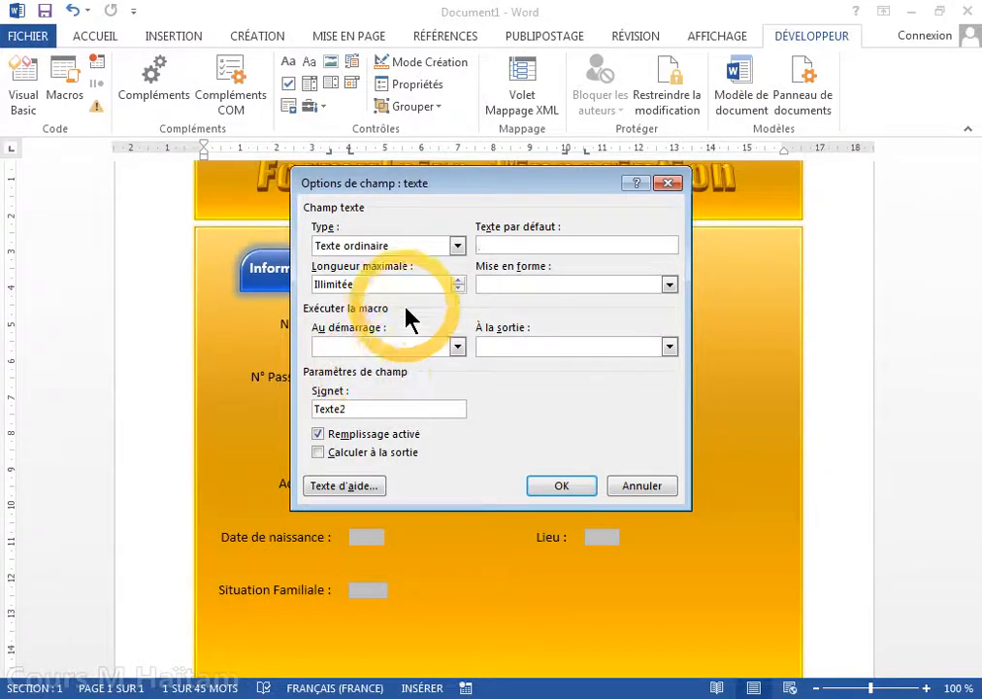
pyautogui.moveTo(415, 285); pyautogui.dragTo(311, 284)
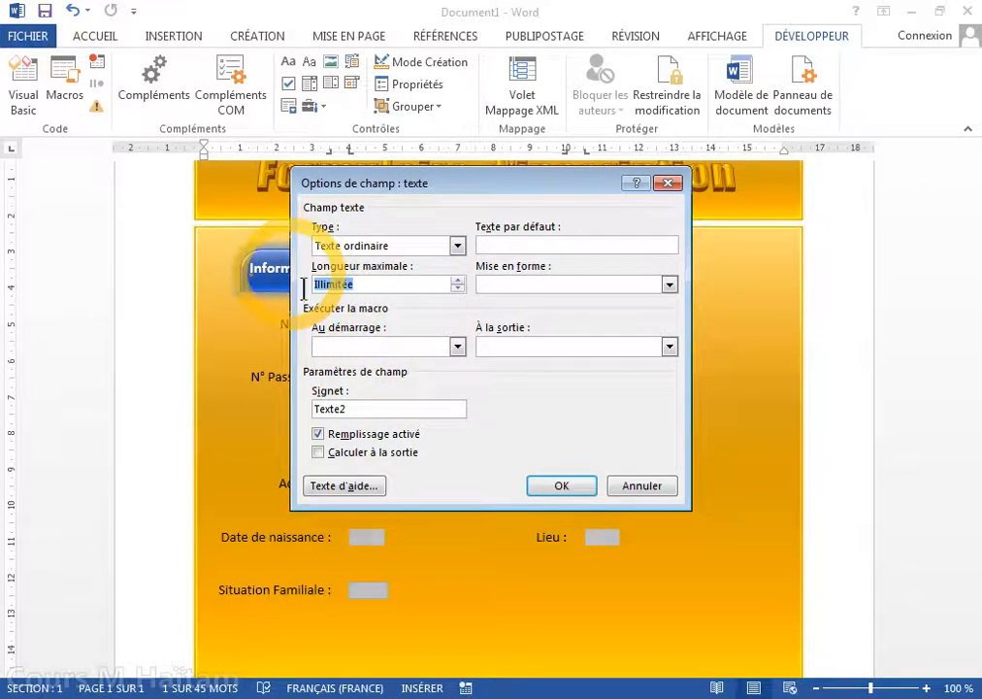
pyautogui.write('9')
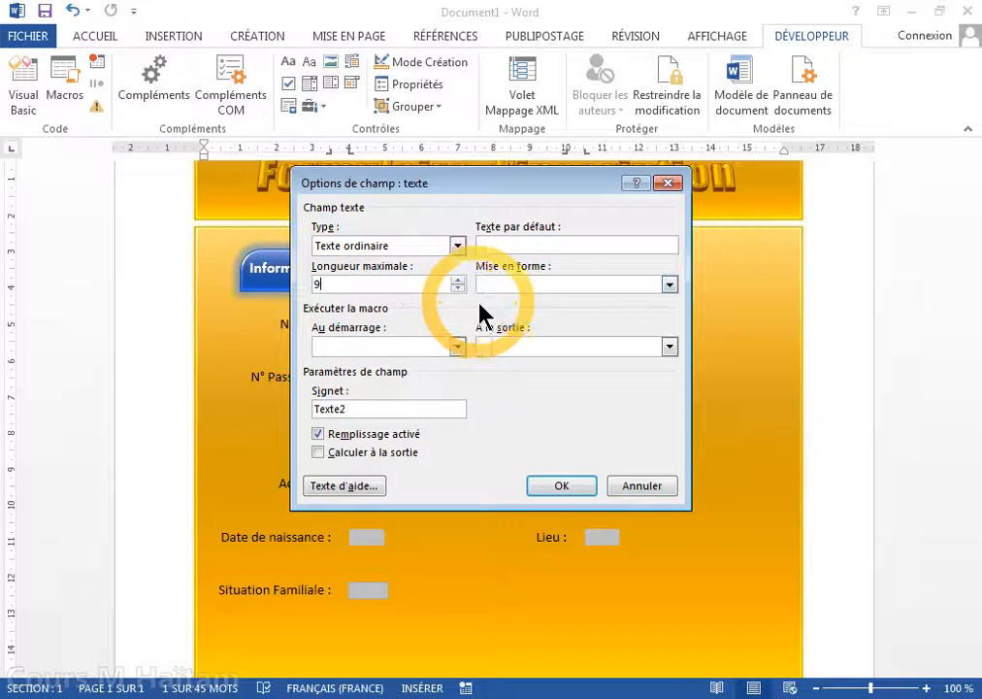
pyautogui.click(669, 284)
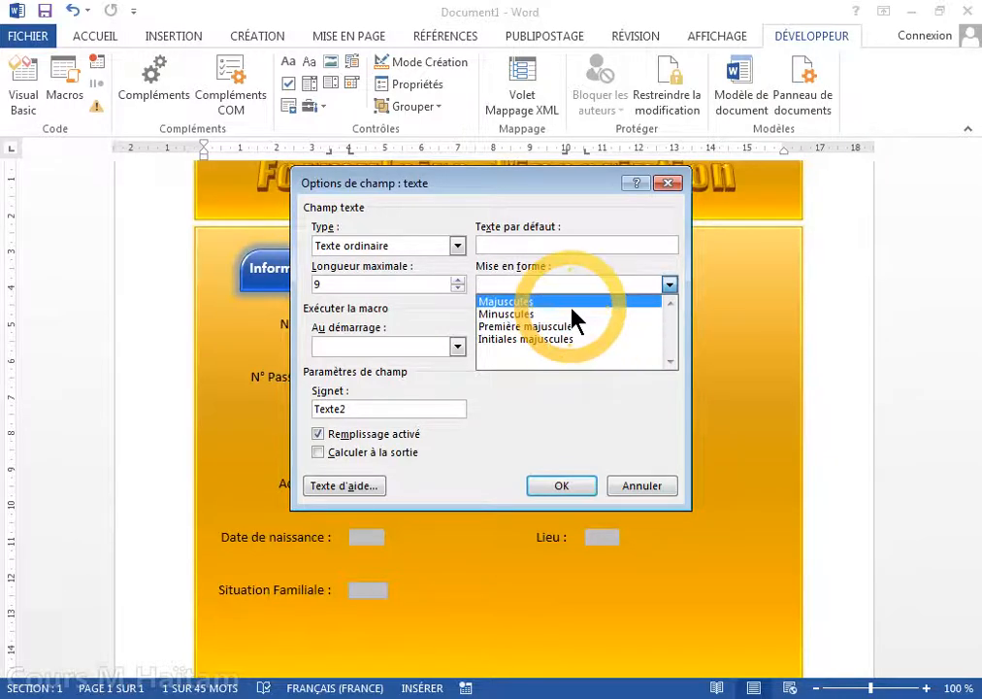
pyautogui.click(579, 330)
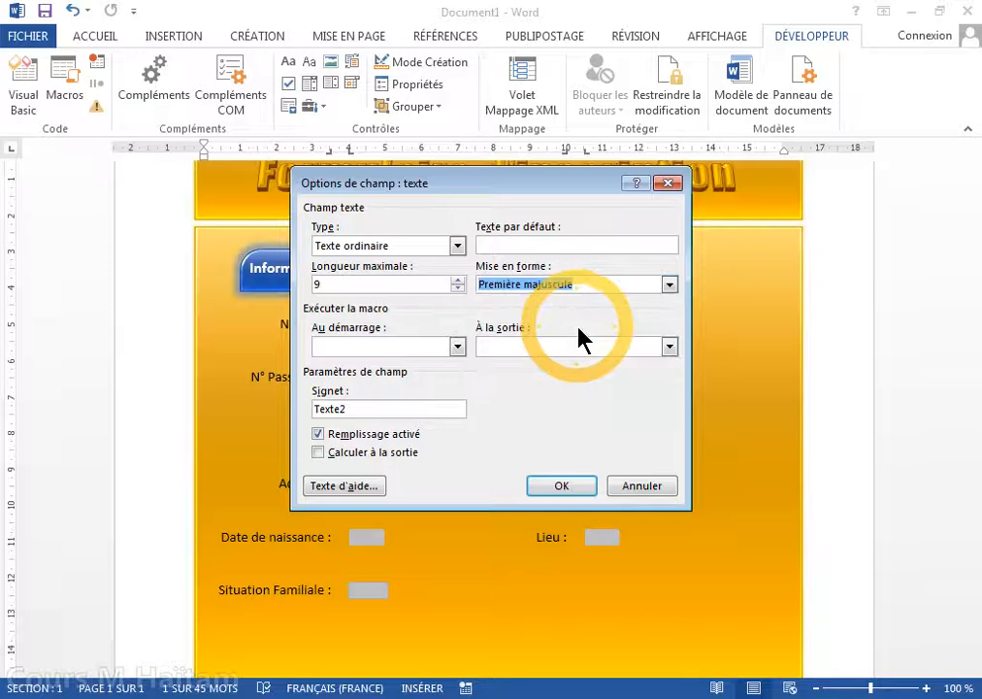
pyautogui.click(561, 485)
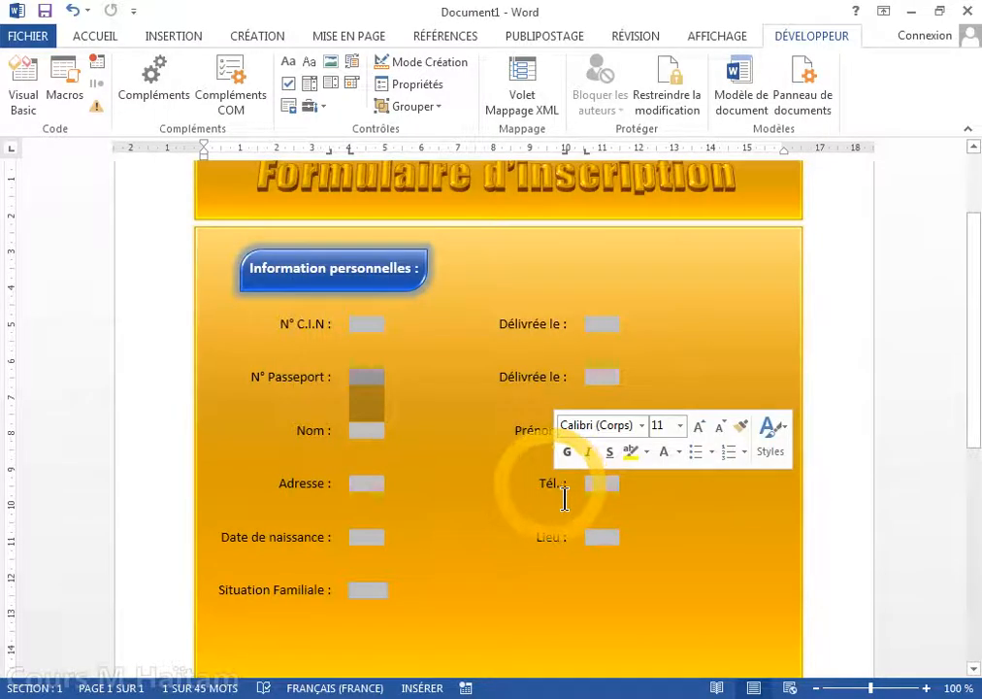
pyautogui.click(638, 337)
pyautogui.click(603, 386)
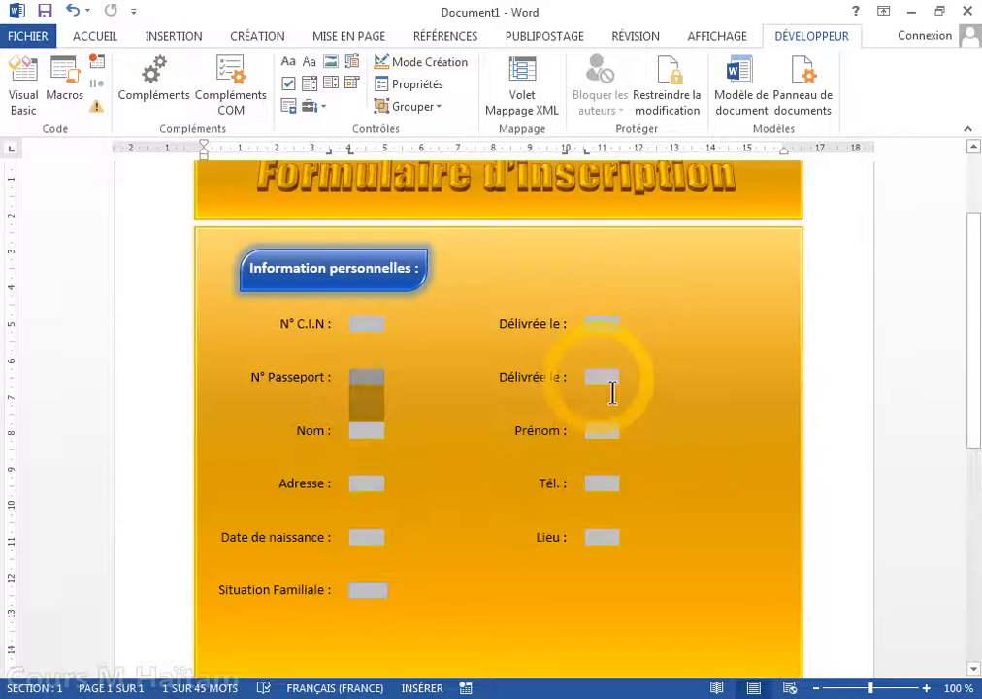
pyautogui.click(422, 327)
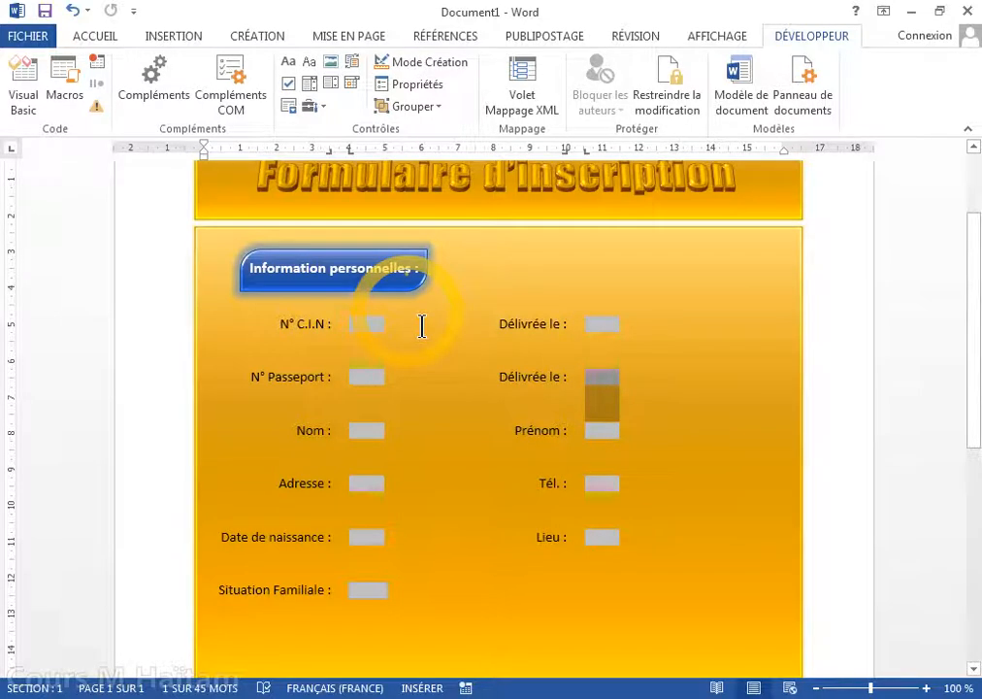
# Step: Set the second Délivrée le field to type Date, maximum length 10, format dd/MM/yyyy
pyautogui.doubleClick(604, 386)
pyautogui.moveTo(345, 288); pyautogui.dragTo(286, 278)
pyautogui.write('10')
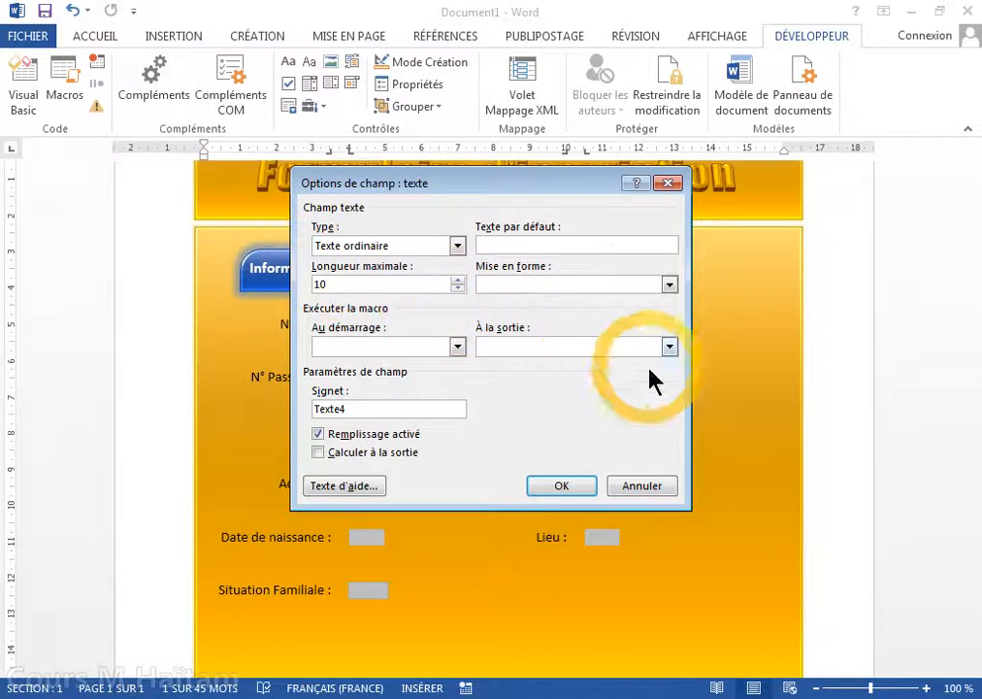
pyautogui.click(669, 283)
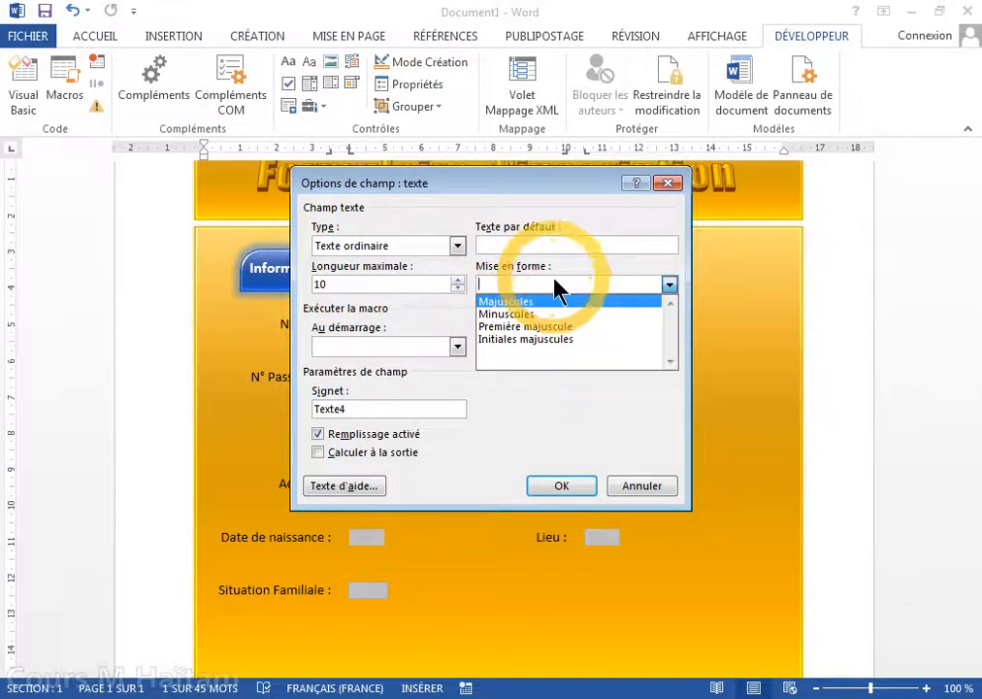
pyautogui.click(457, 246)
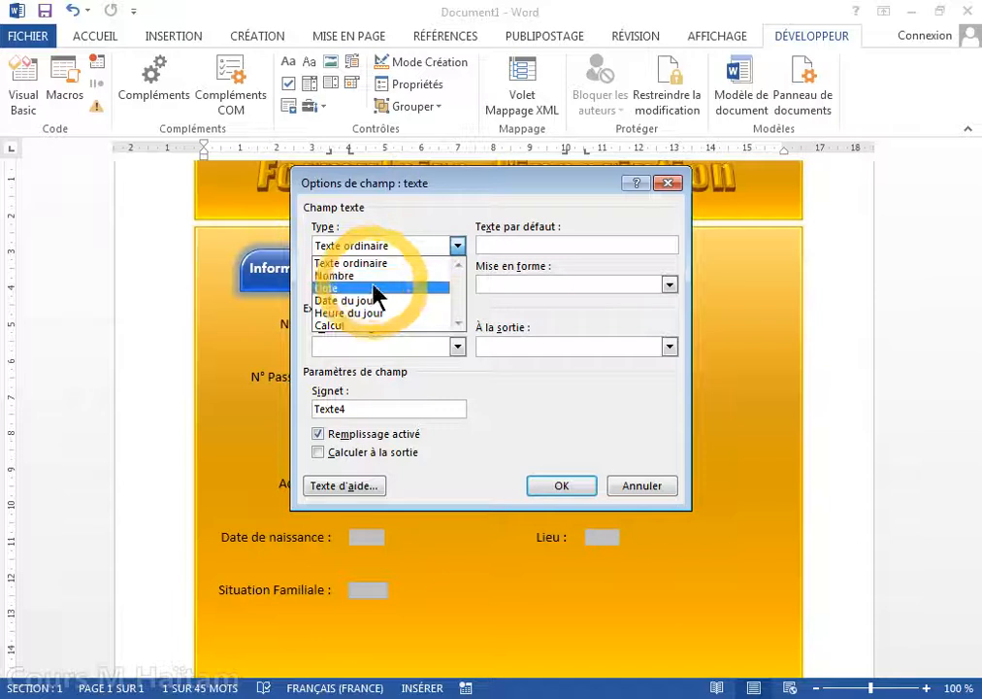
pyautogui.click(375, 290)
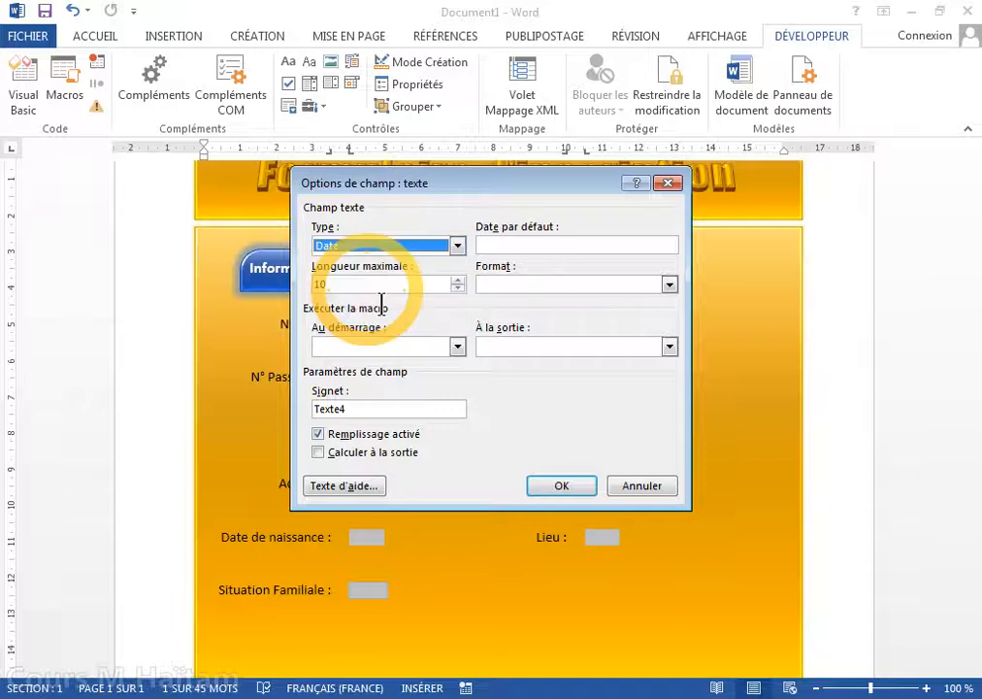
pyautogui.click(670, 285)
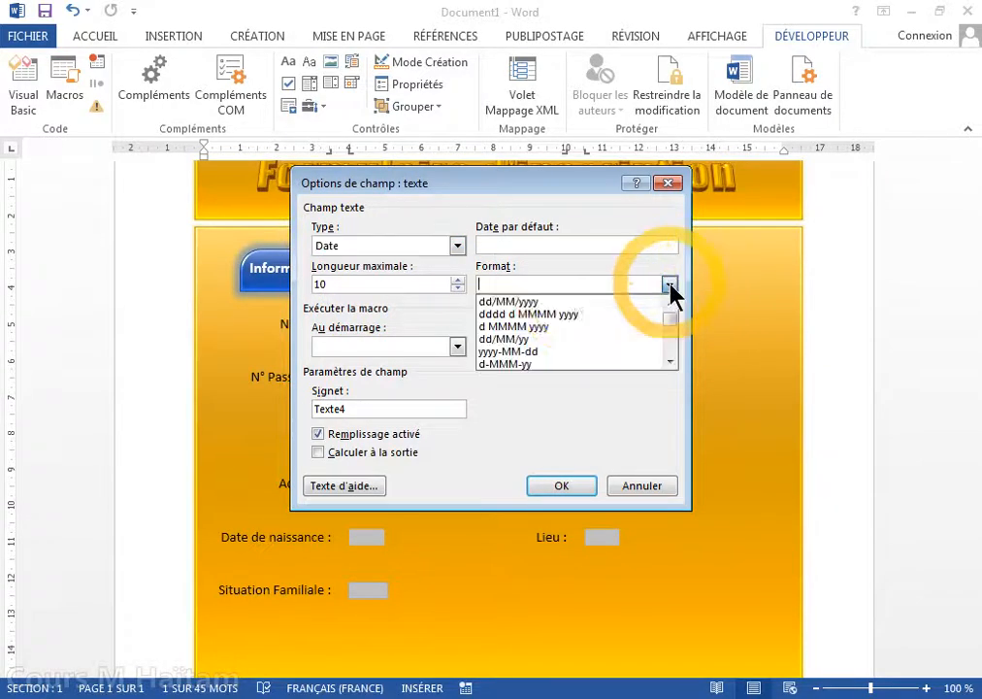
pyautogui.click(579, 305)
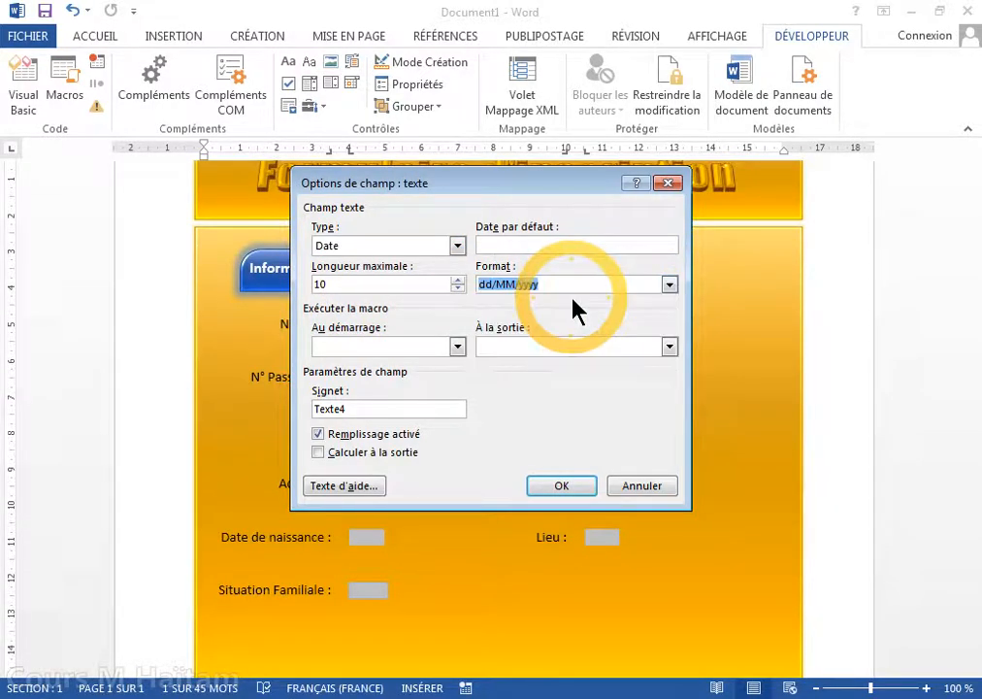
pyautogui.click(670, 285)
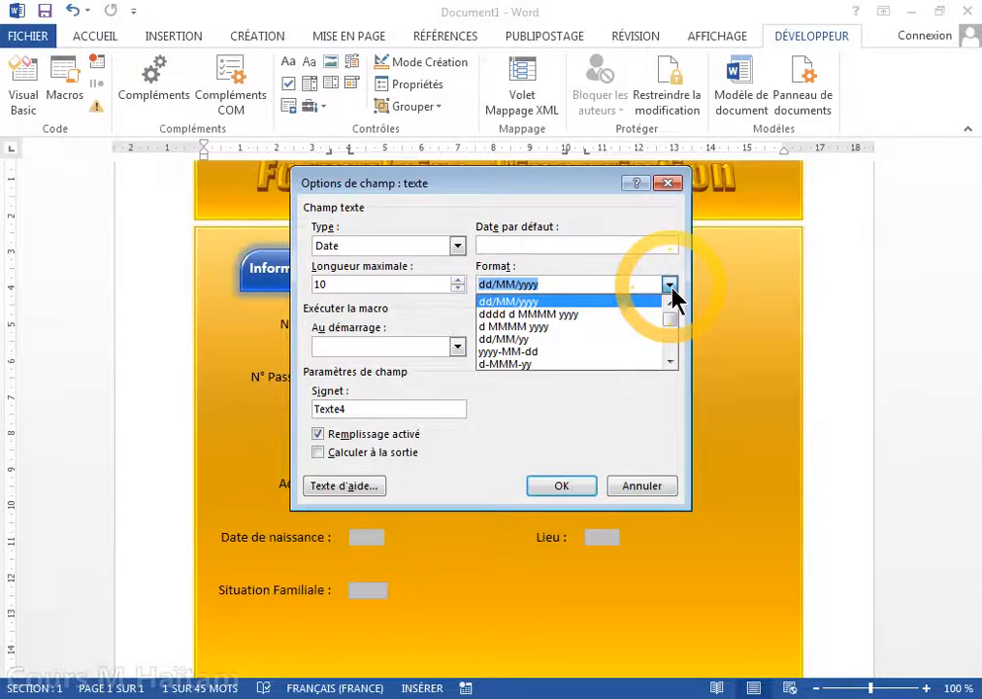
pyautogui.click(544, 302)
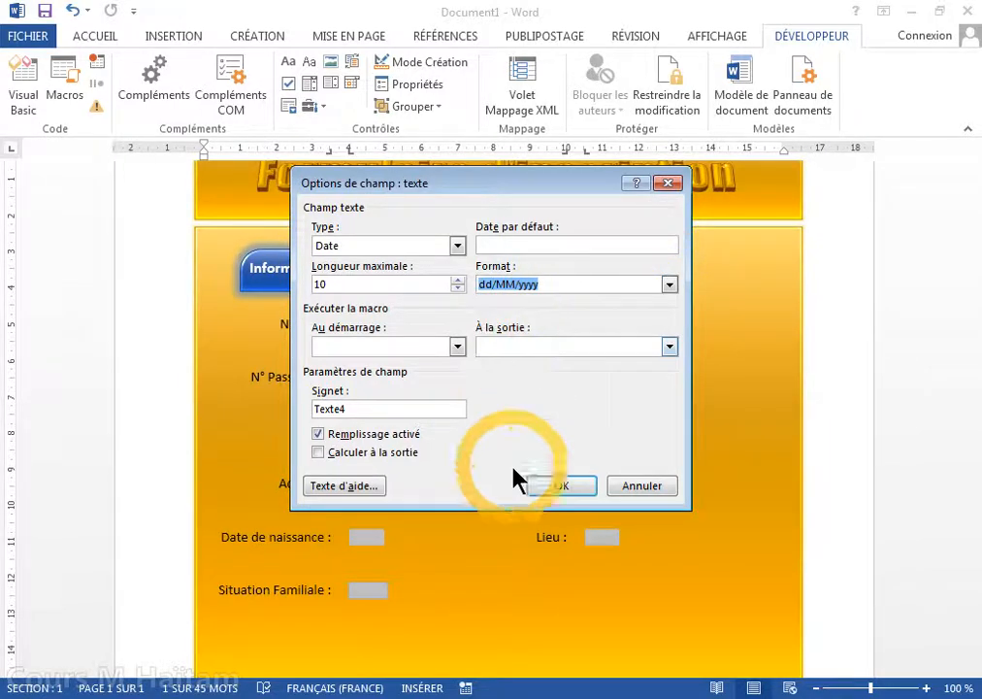
pyautogui.click(563, 487)
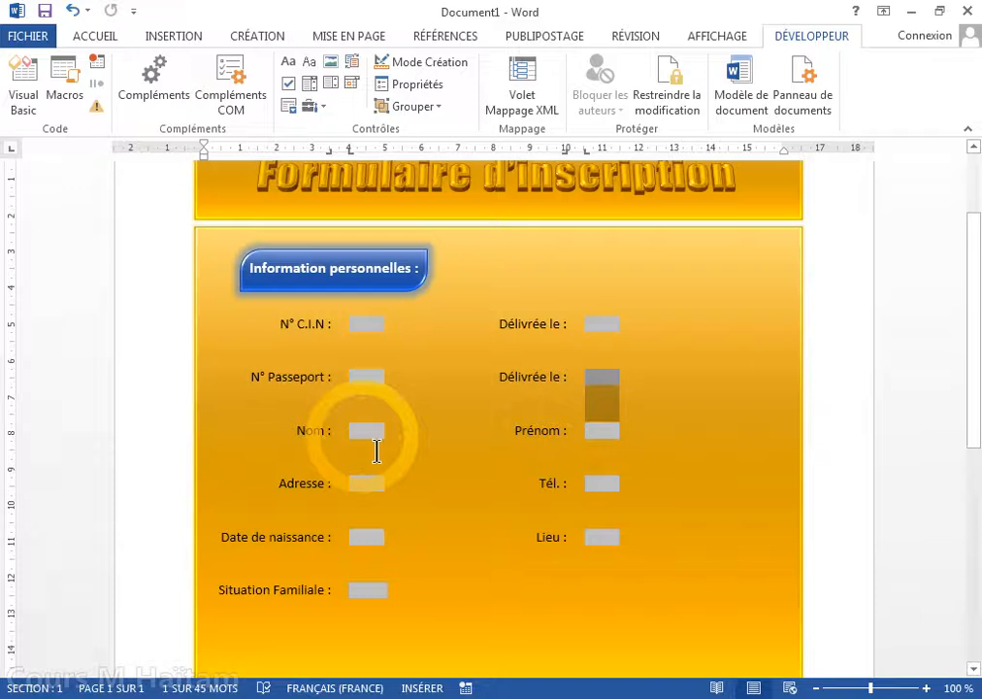
pyautogui.doubleClick(371, 435)
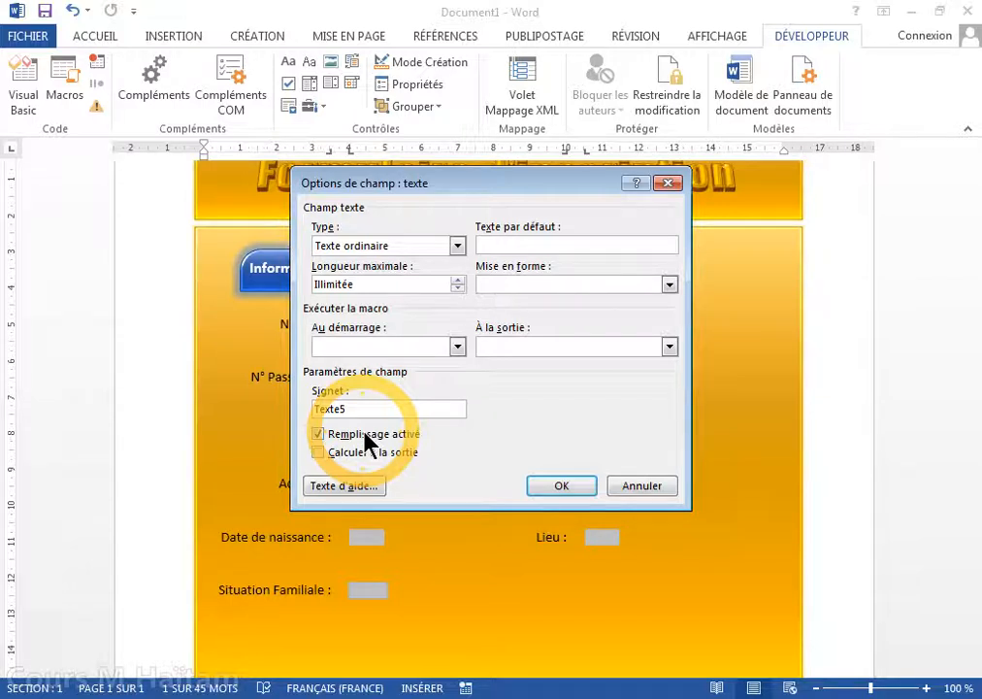
# Step: Give the Nom field a maximum length of 15 and Première majuscule formatting
pyautogui.click(388, 288)
pyautogui.doubleClick(331, 284)
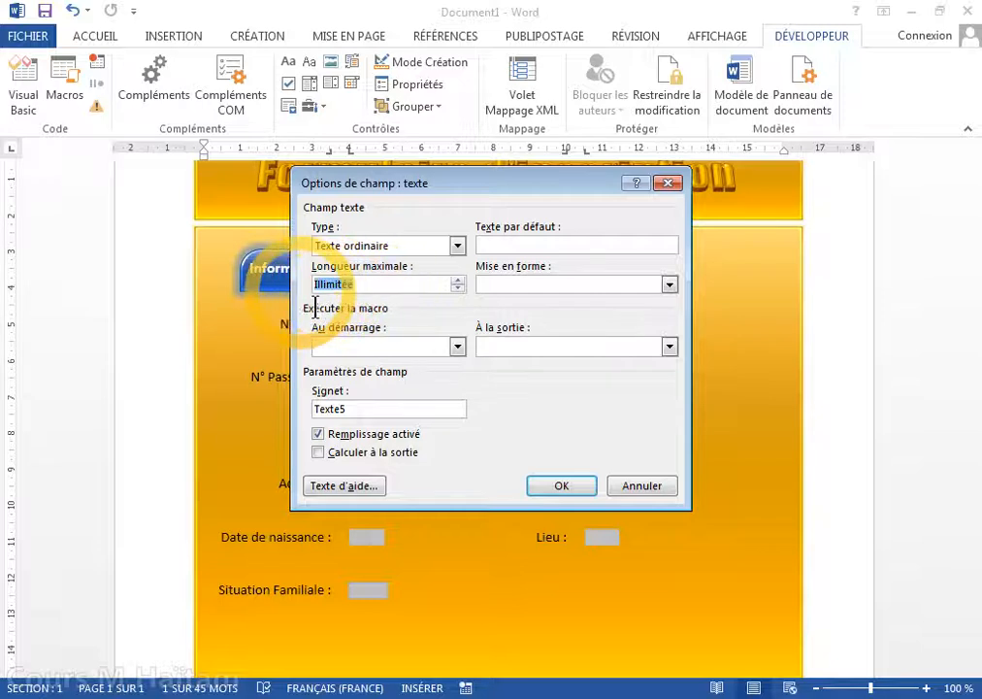
pyautogui.write('15')
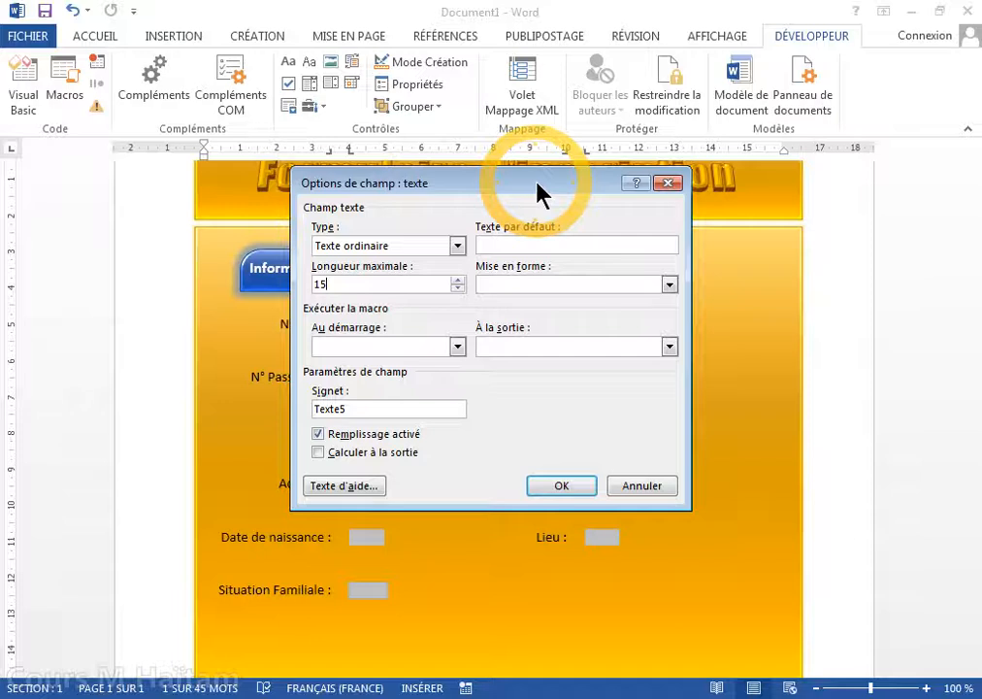
pyautogui.moveTo(539, 186); pyautogui.dragTo(636, 161)
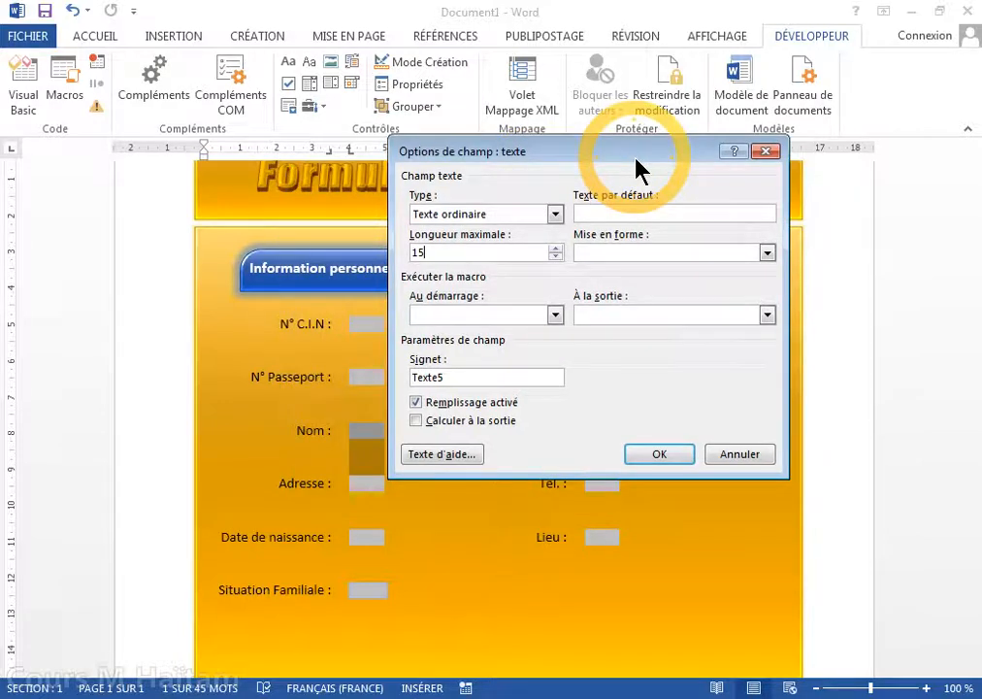
pyautogui.click(767, 253)
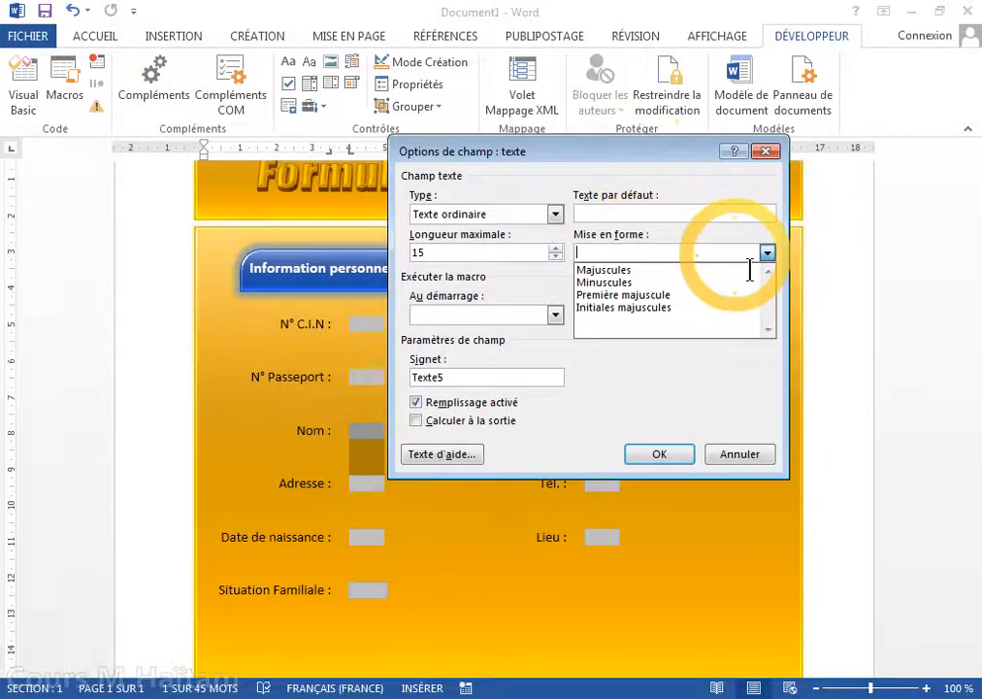
pyautogui.click(672, 294)
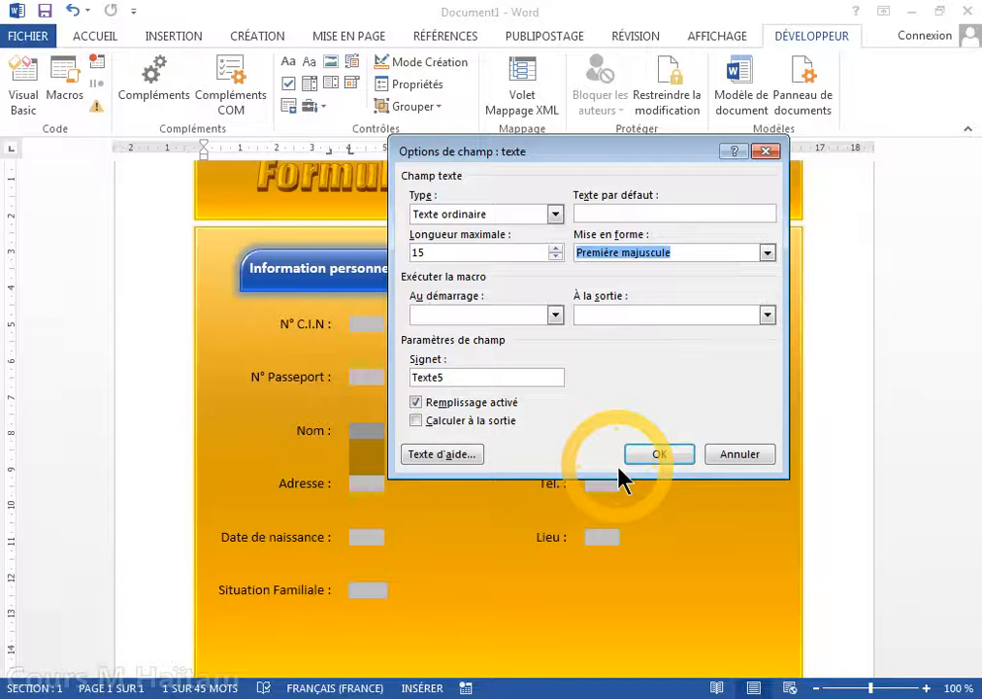
pyautogui.click(653, 456)
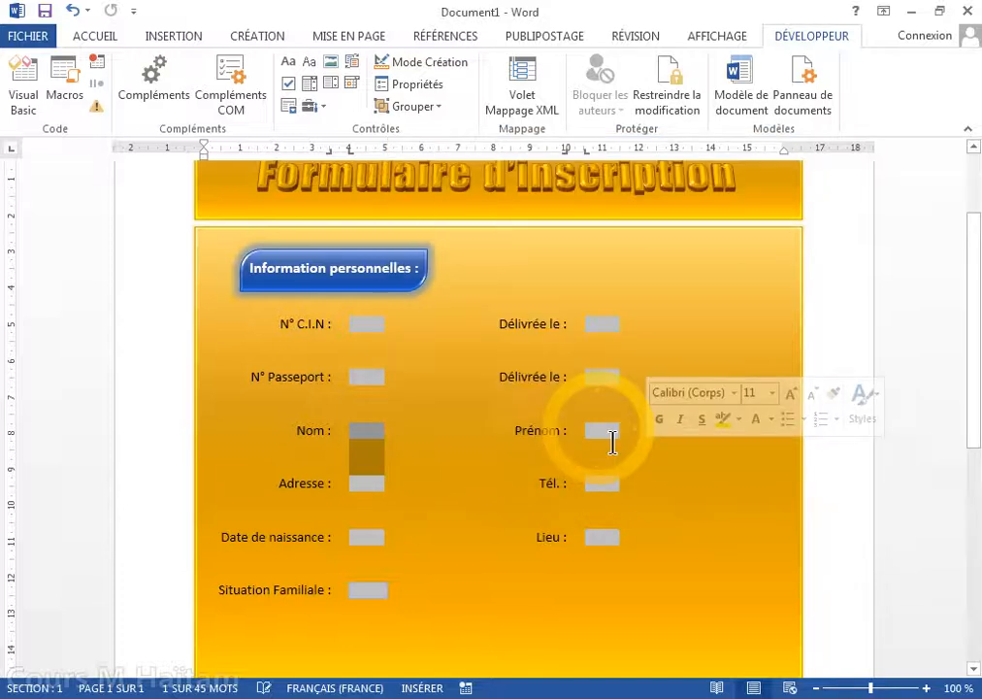
pyautogui.doubleClick(613, 436)
# Step: Give the Prénom field a maximum length of 10 and Première majuscule formatting
pyautogui.doubleClick(415, 299)
pyautogui.write('10')
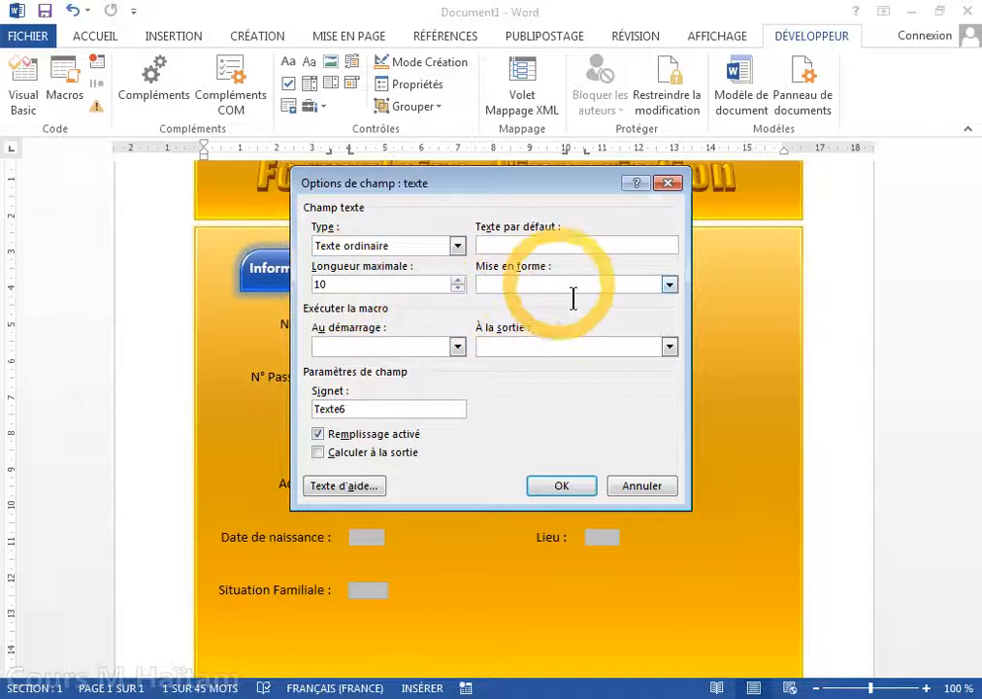
pyautogui.click(670, 285)
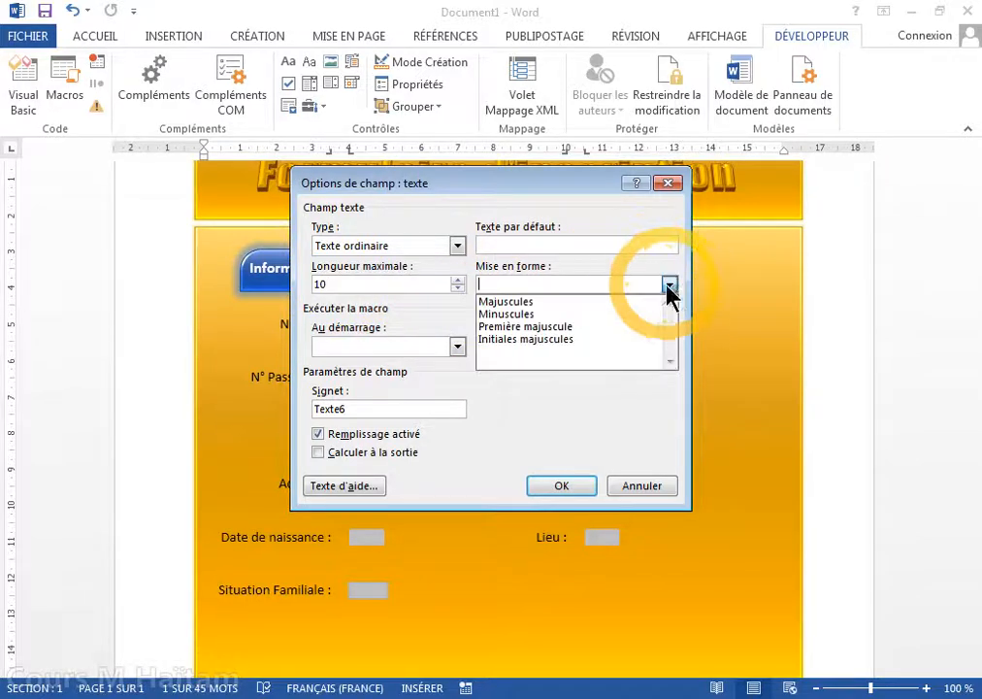
pyautogui.click(570, 327)
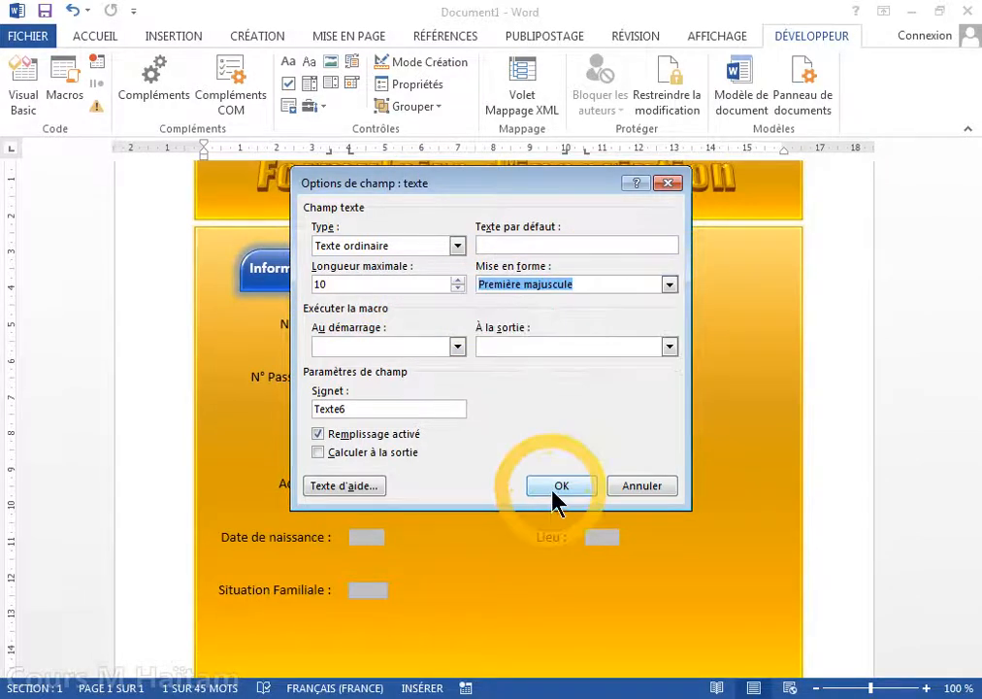
pyautogui.click(561, 485)
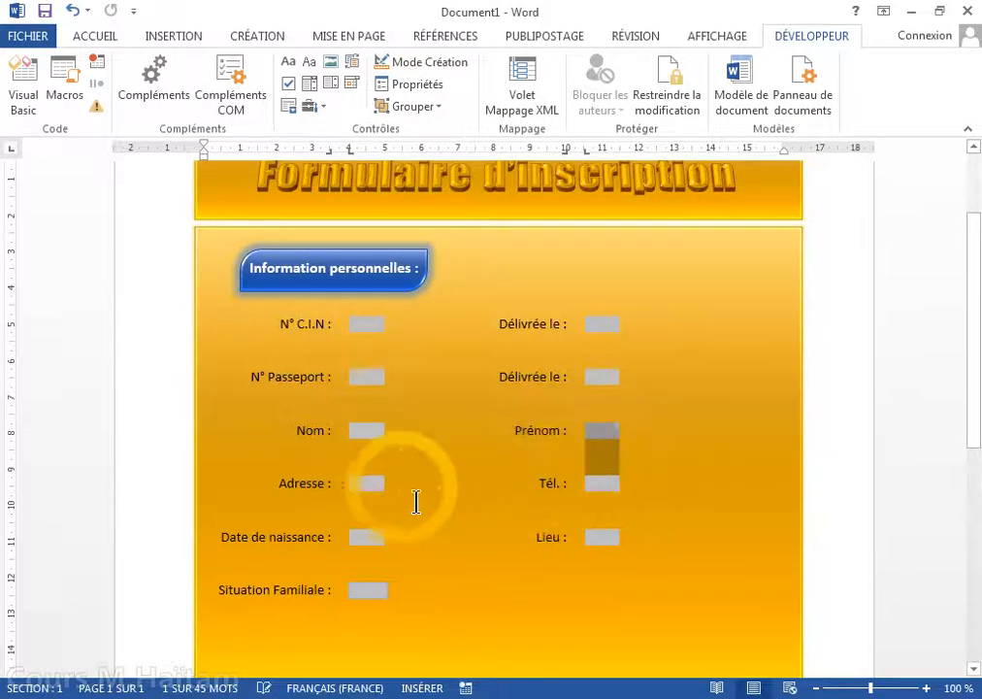
# Step: Leave the Adresse field's options unchanged, cancelling its dialog
pyautogui.doubleClick(366, 482)
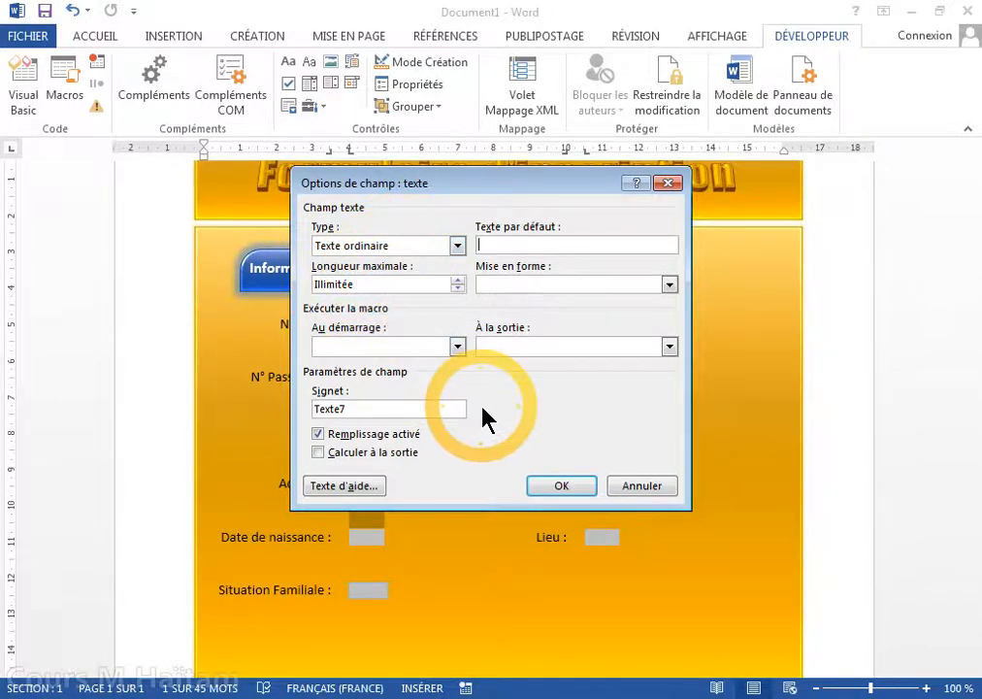
pyautogui.click(637, 489)
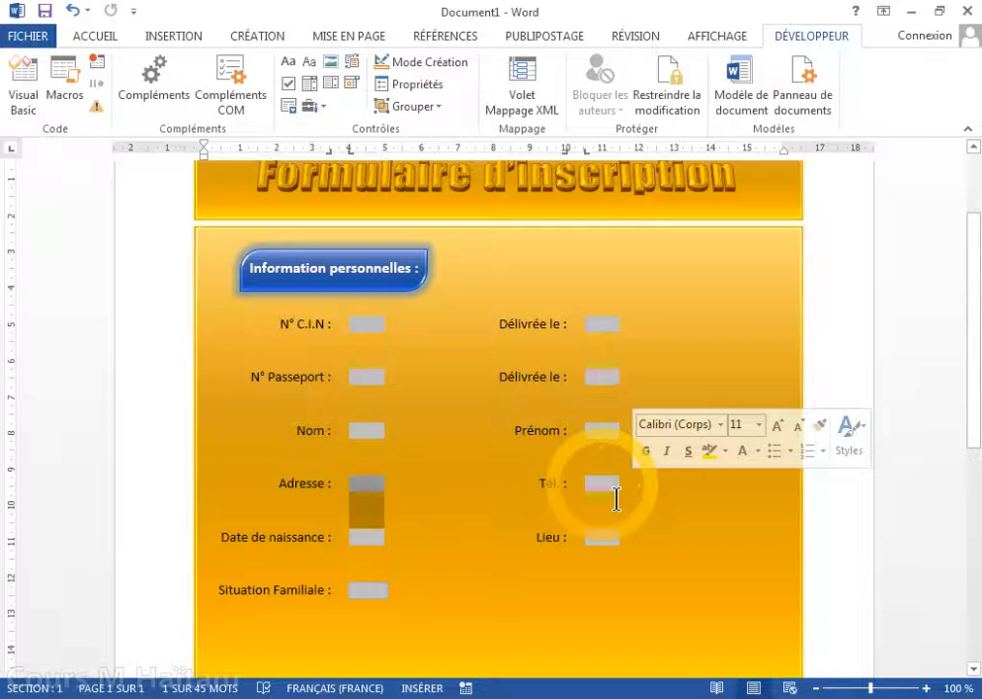
pyautogui.click(616, 499)
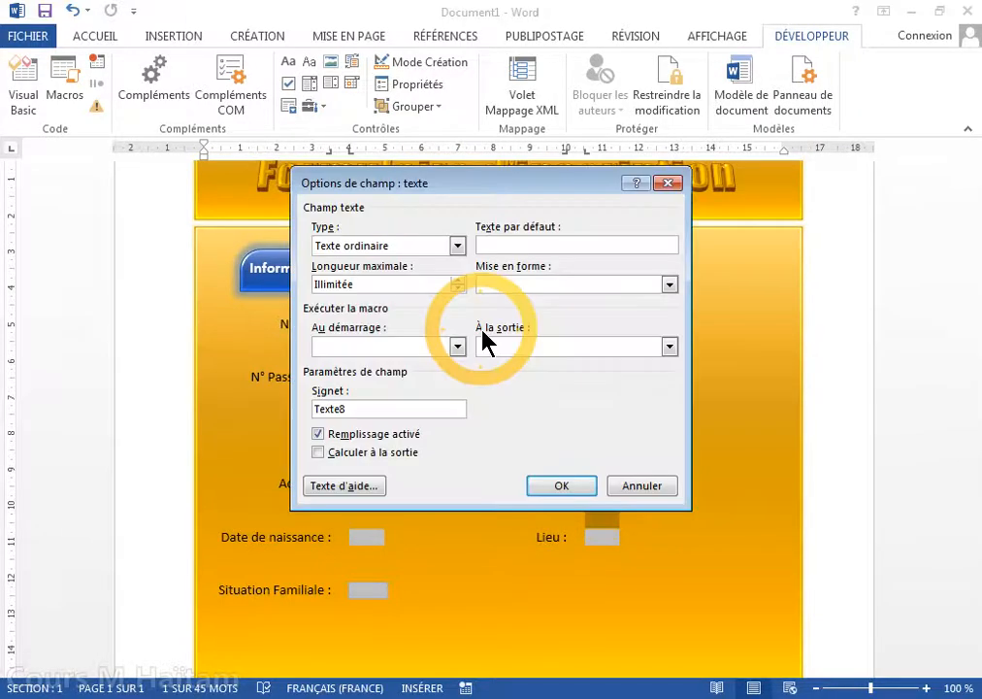
pyautogui.click(456, 245)
pyautogui.click(402, 276)
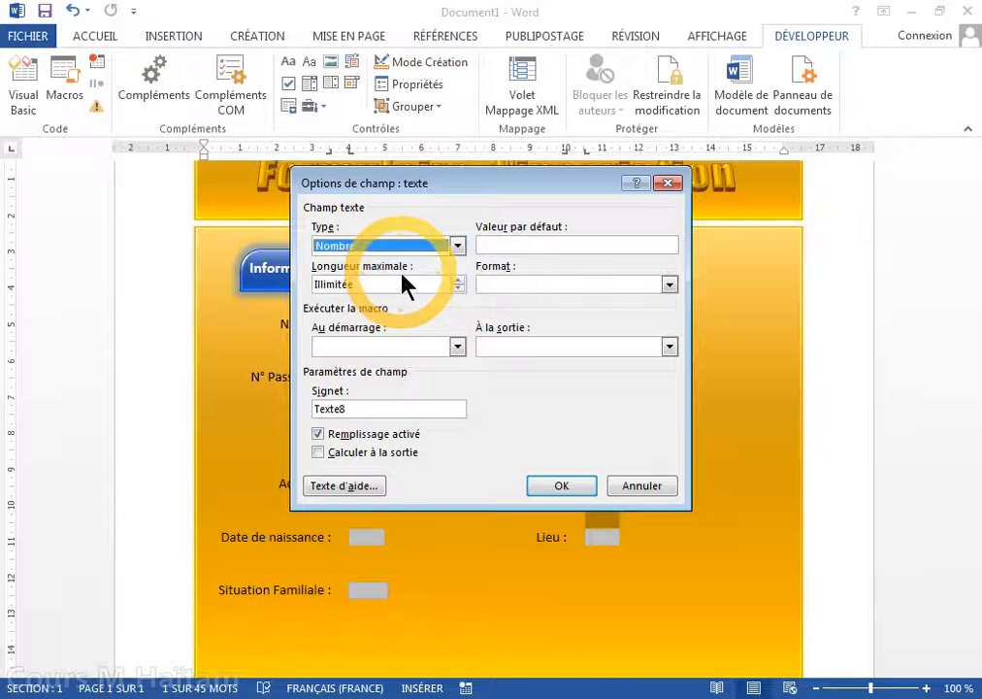
pyautogui.doubleClick(389, 285)
pyautogui.write('10')
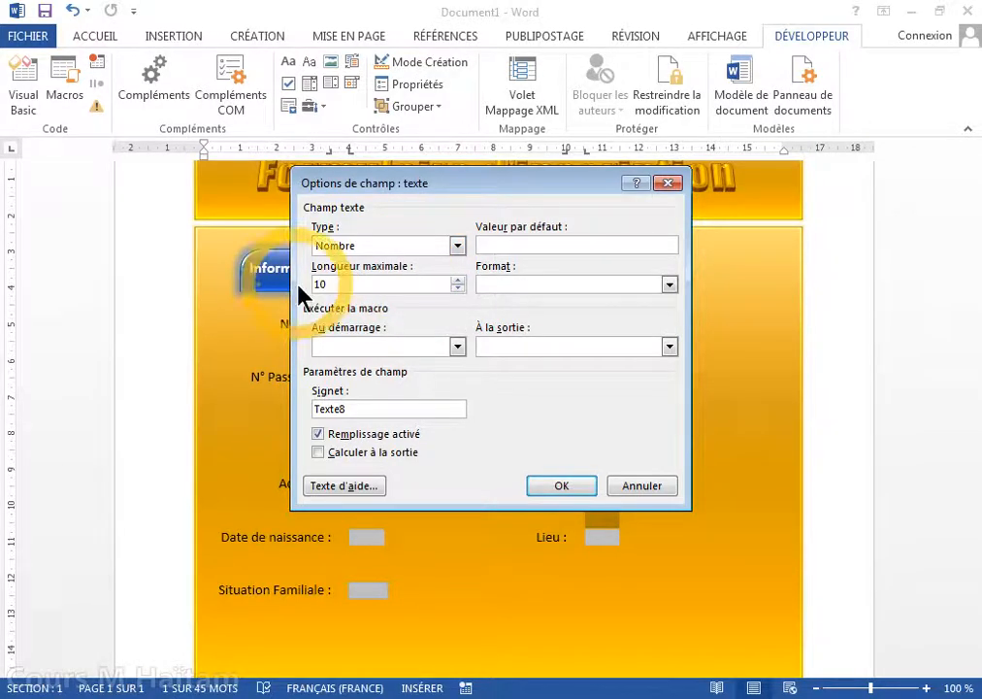
pyautogui.click(527, 285)
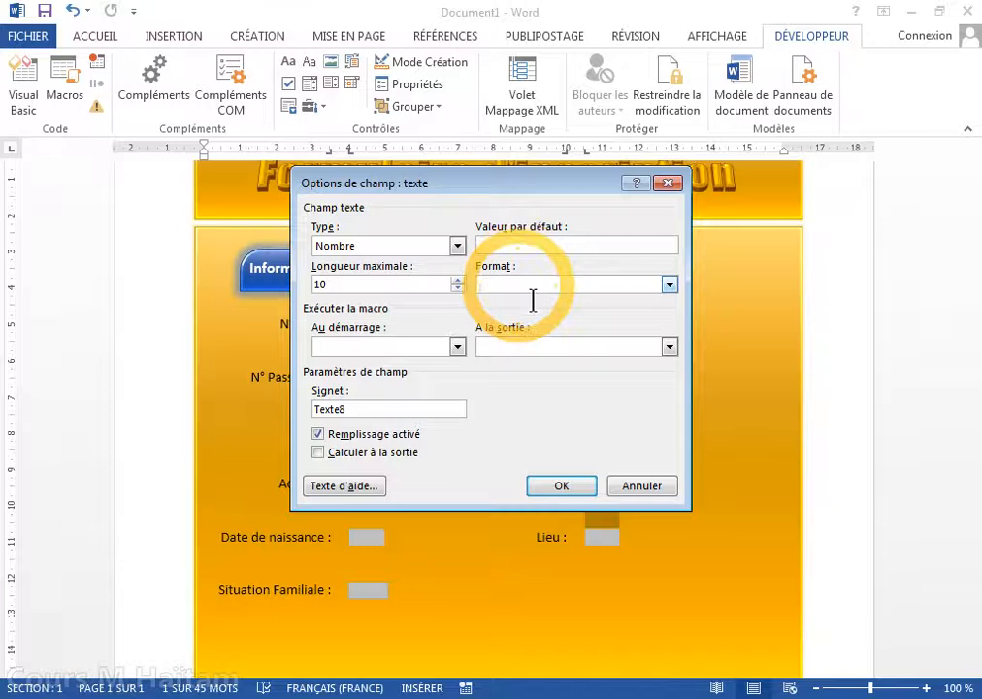
pyautogui.write('0')
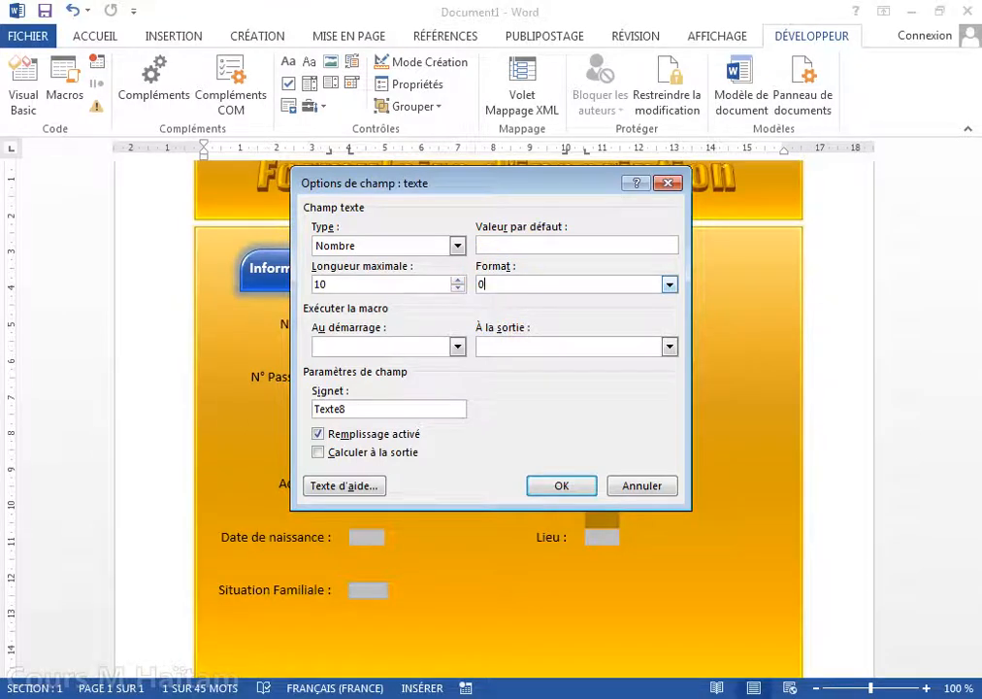
pyautogui.write('000000000')
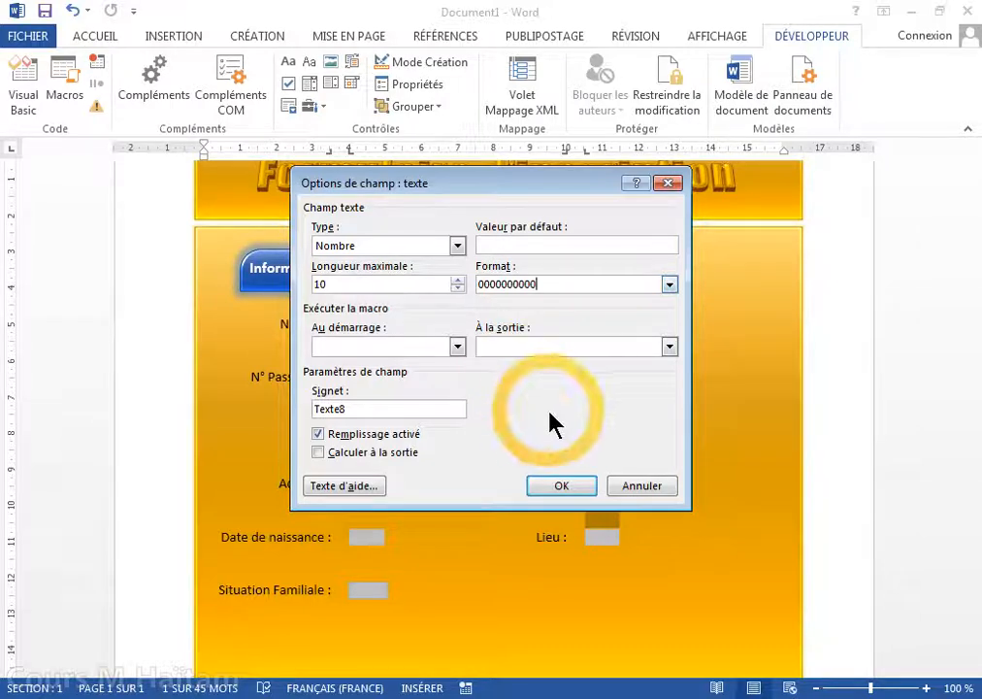
pyautogui.click(559, 487)
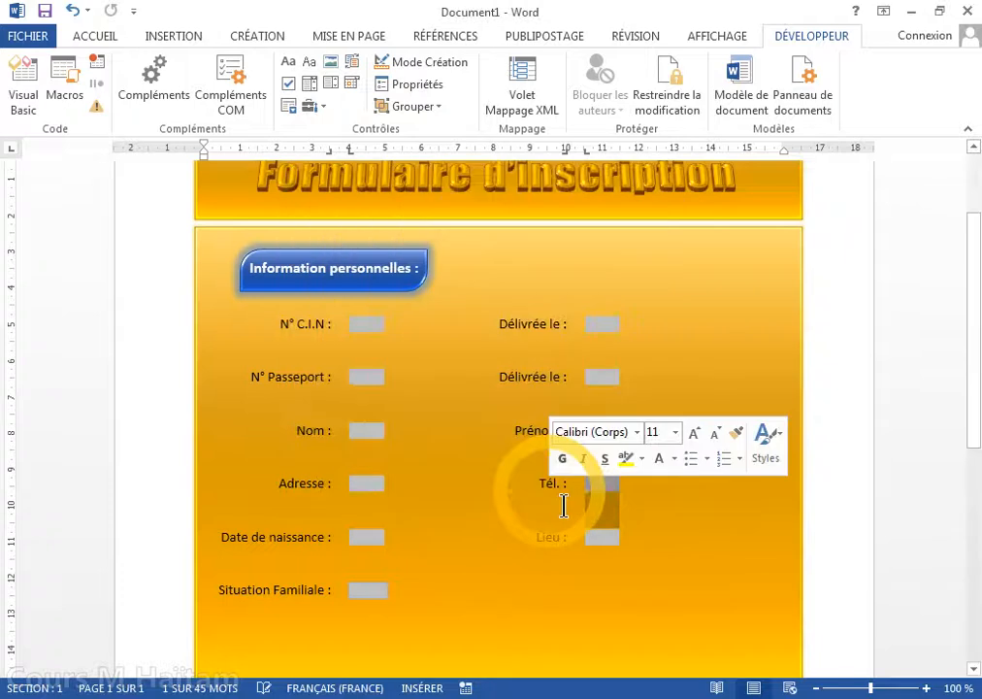
# Step: Make Date de naissance a Date field with maximum length 10 and format dd/MM/yyyy
pyautogui.doubleClick(381, 543)
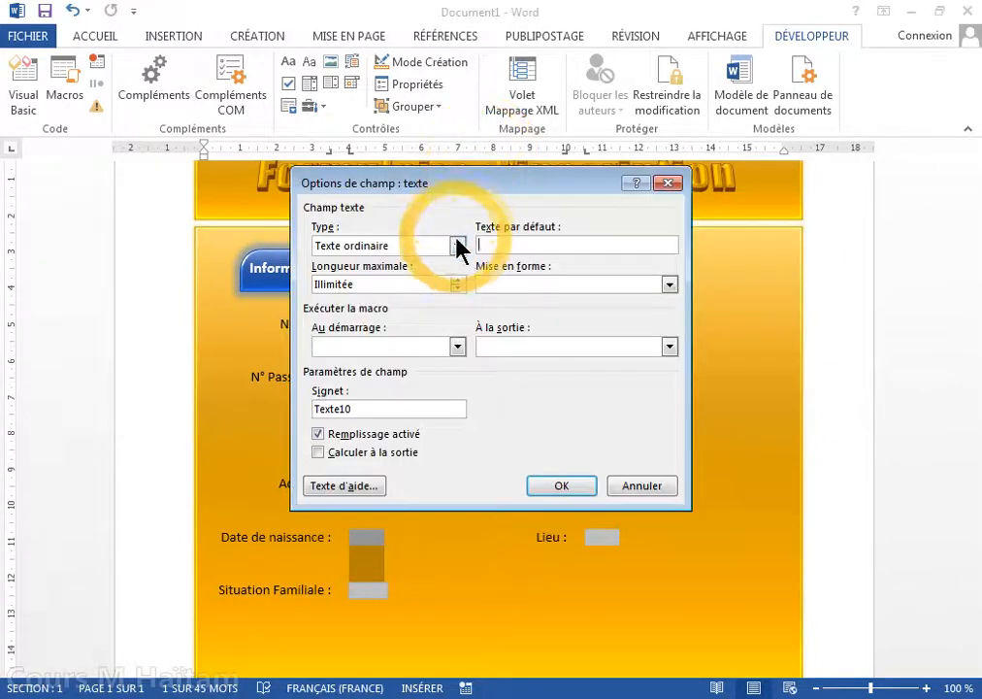
pyautogui.click(457, 245)
pyautogui.click(398, 291)
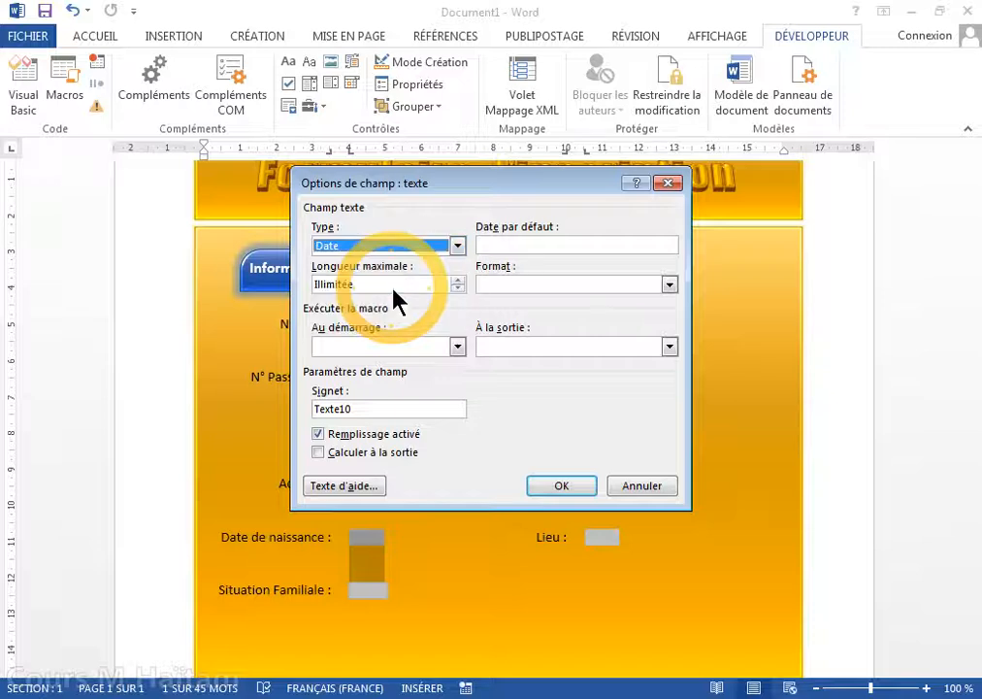
pyautogui.moveTo(403, 284); pyautogui.dragTo(313, 287)
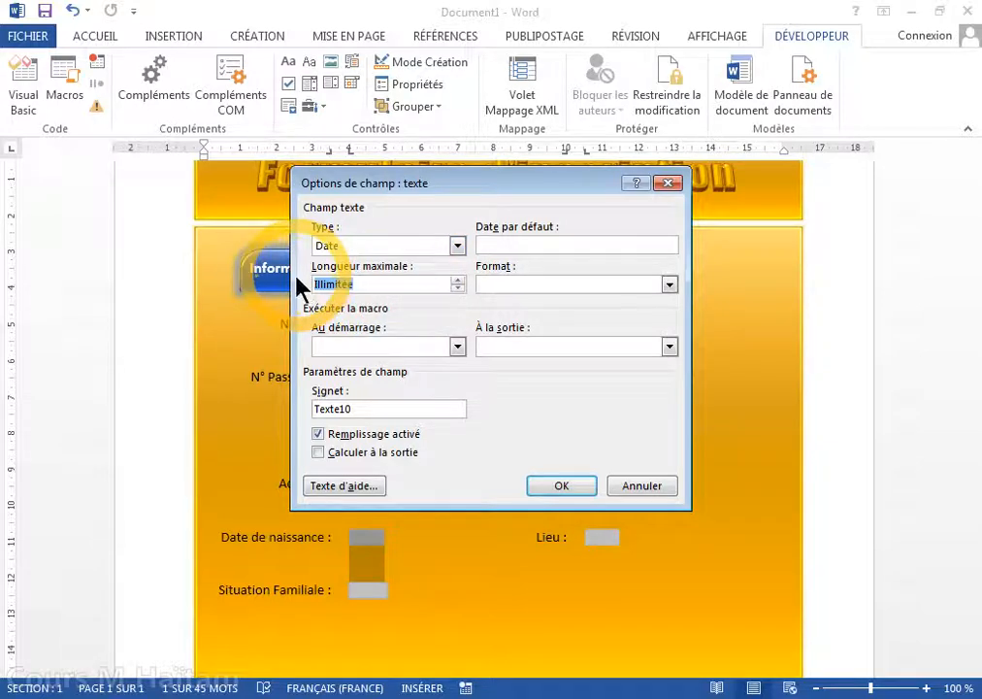
pyautogui.write('10')
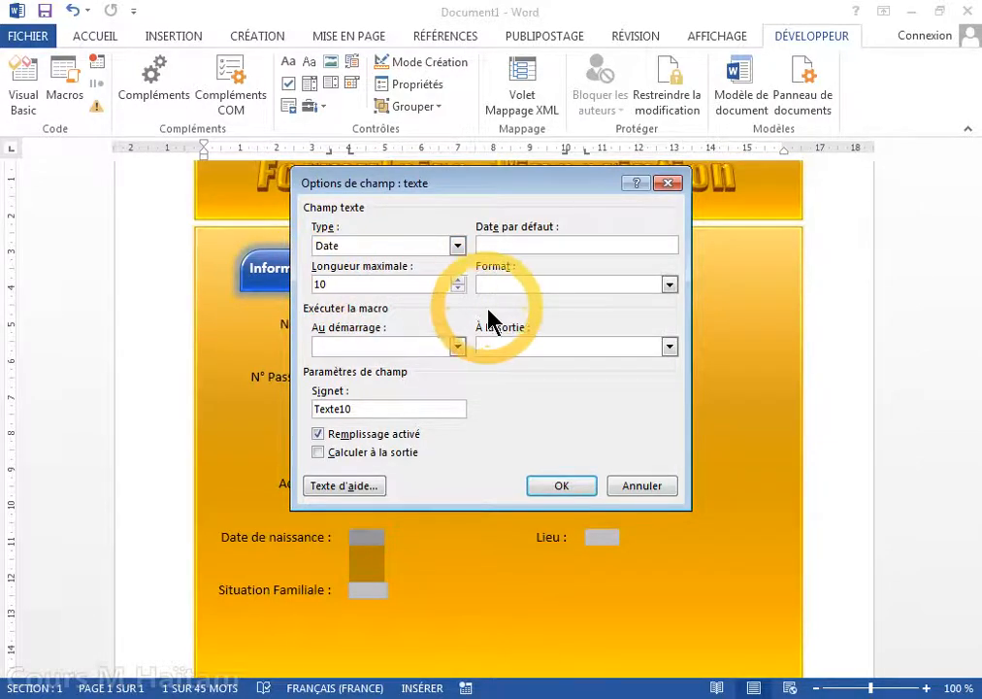
pyautogui.click(670, 285)
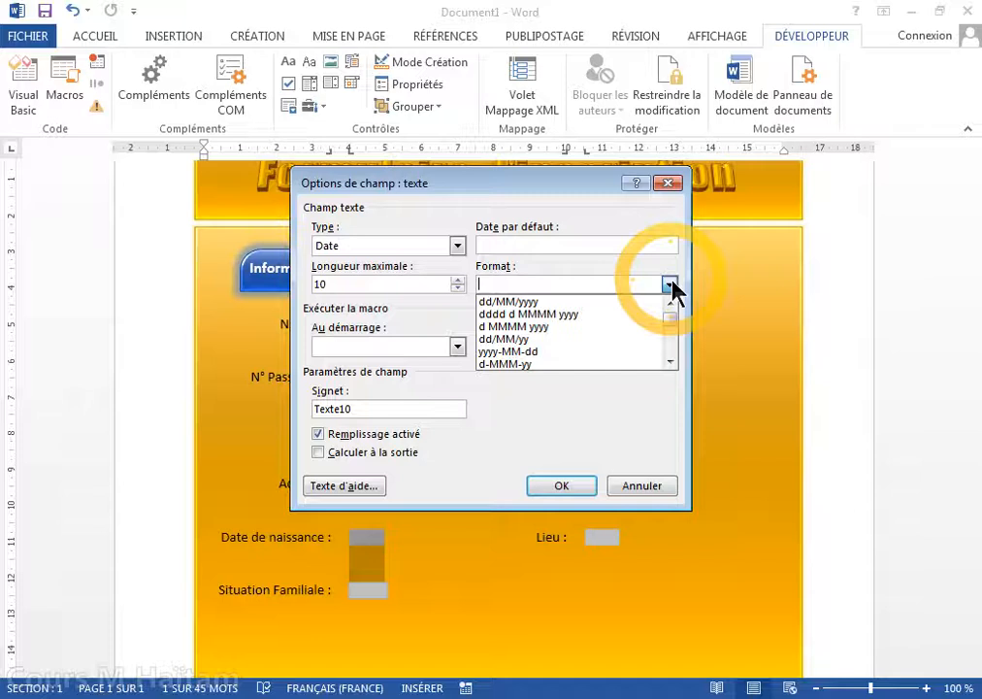
pyautogui.click(579, 301)
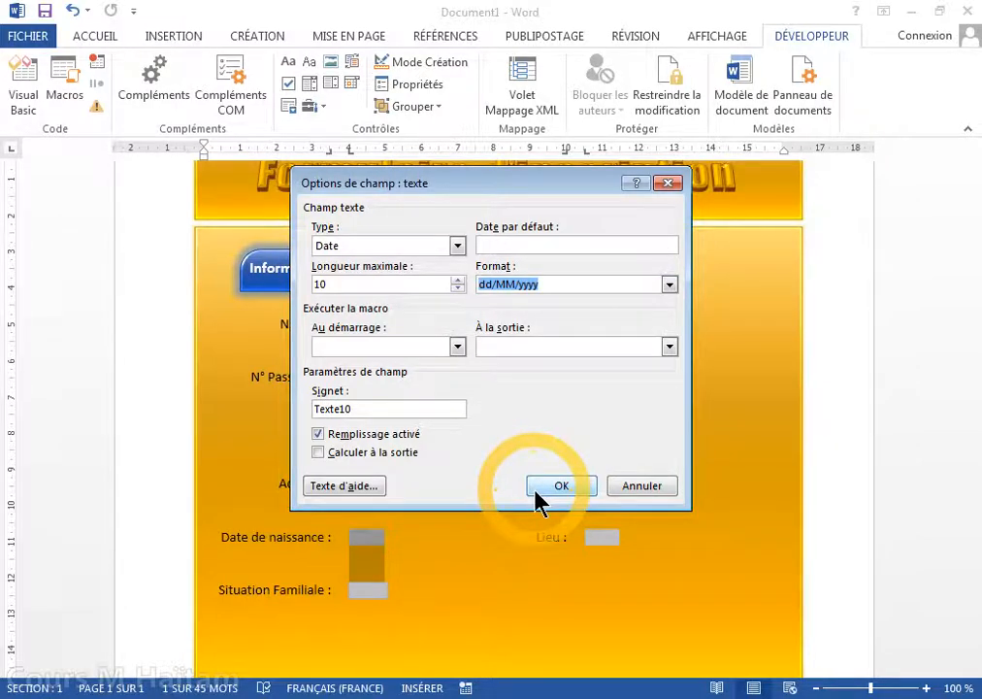
pyautogui.click(540, 488)
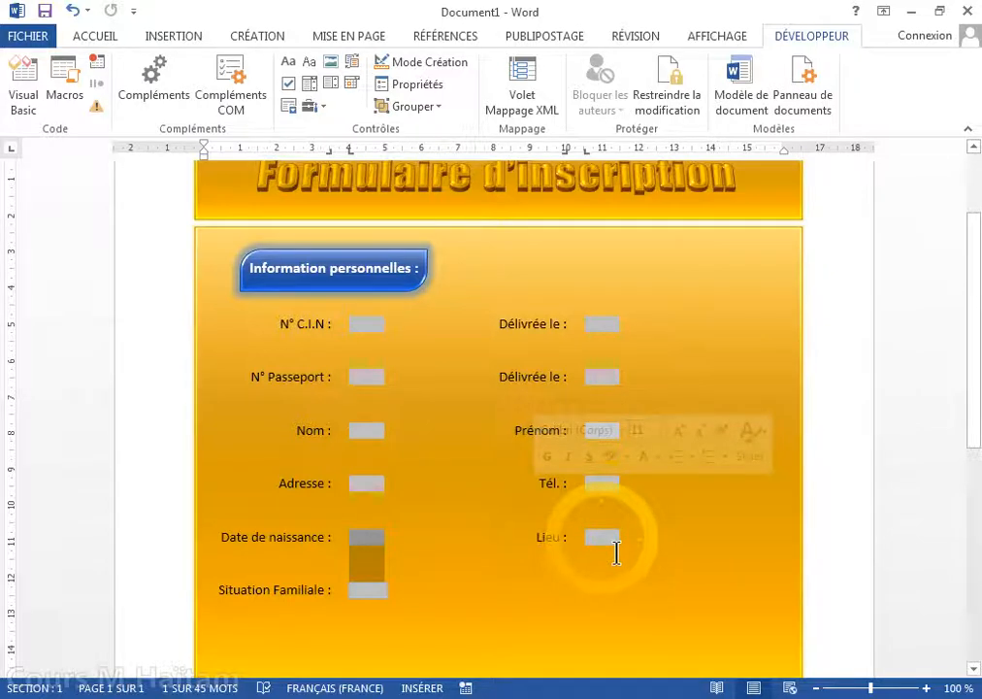
pyautogui.click(380, 588)
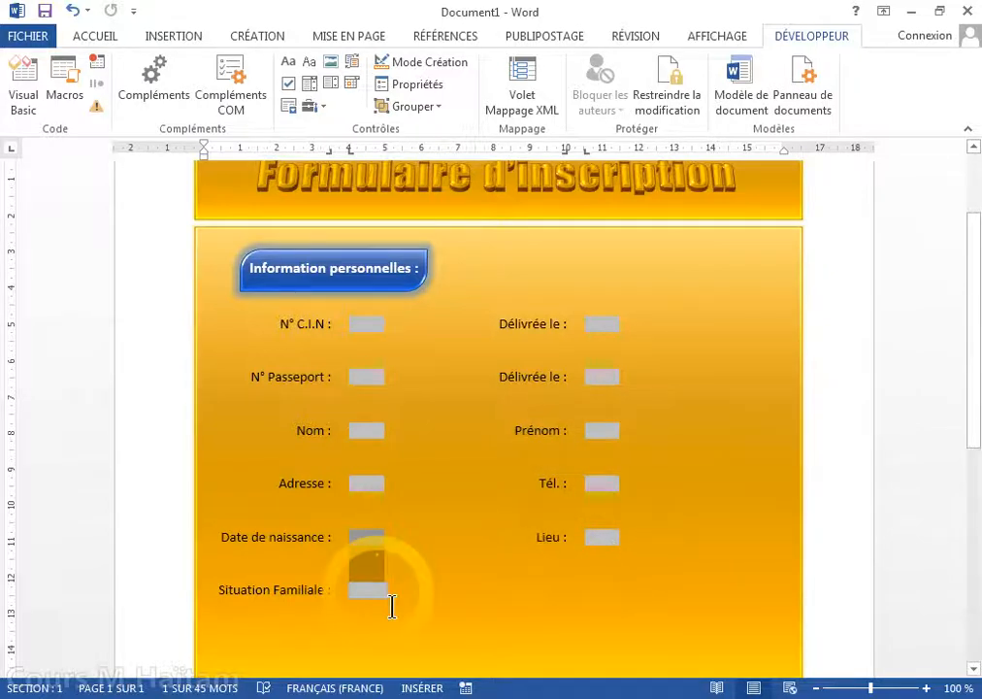
# Step: Add Célibataire as the first choice of the Situation Familiale drop-down field
pyautogui.doubleClick(390, 597)
pyautogui.click(389, 242)
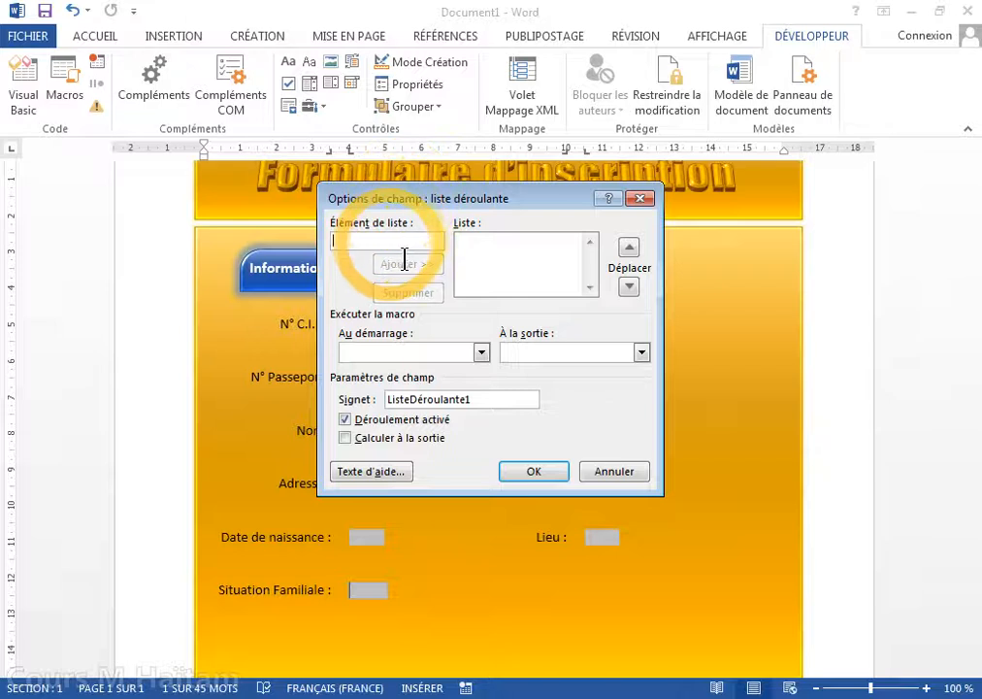
pyautogui.write('c2LIBA')
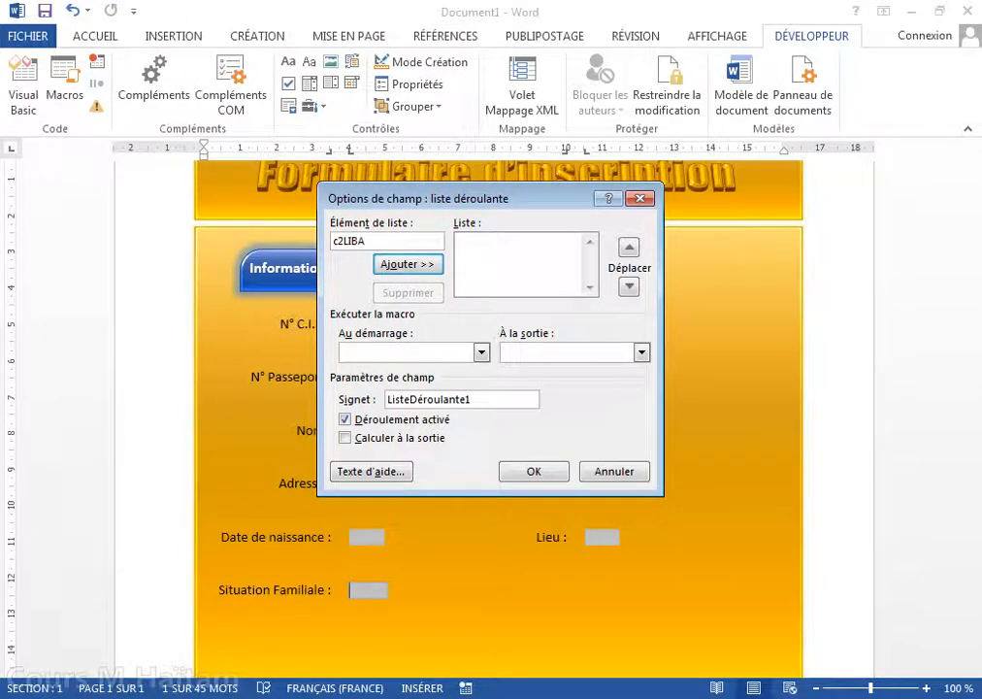
pyautogui.press('BackSpace')
pyautogui.press('BackSpace')
pyautogui.press('BackSpace')
pyautogui.press('BackSpace')
pyautogui.press('BackSpace')
pyautogui.press('BackSpace')
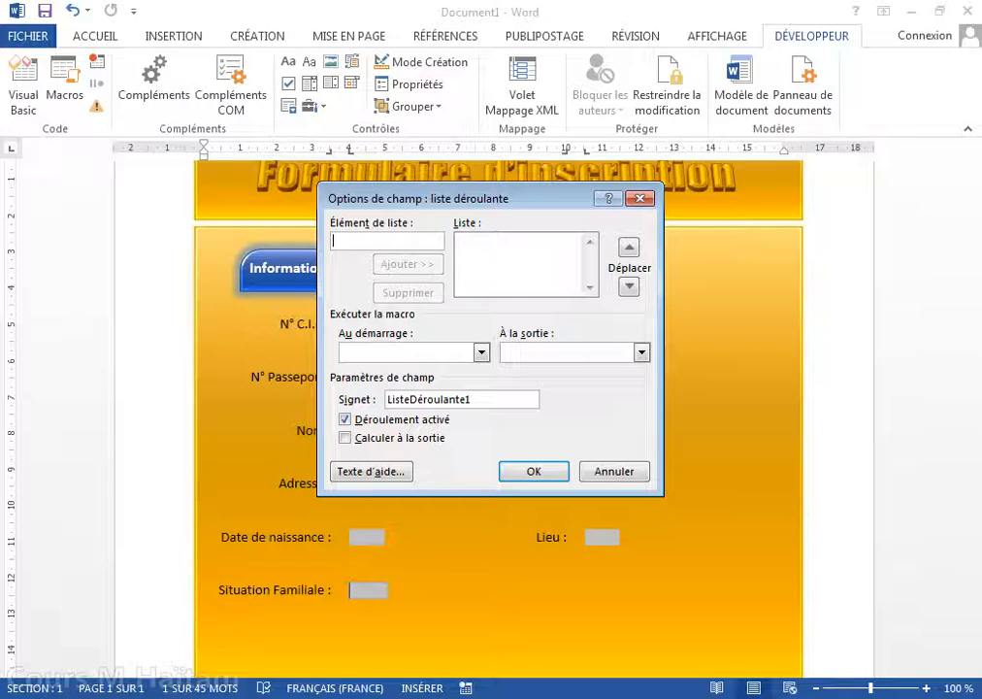
pyautogui.write('c')
pyautogui.press('BackSpace')
pyautogui.write('Céli')
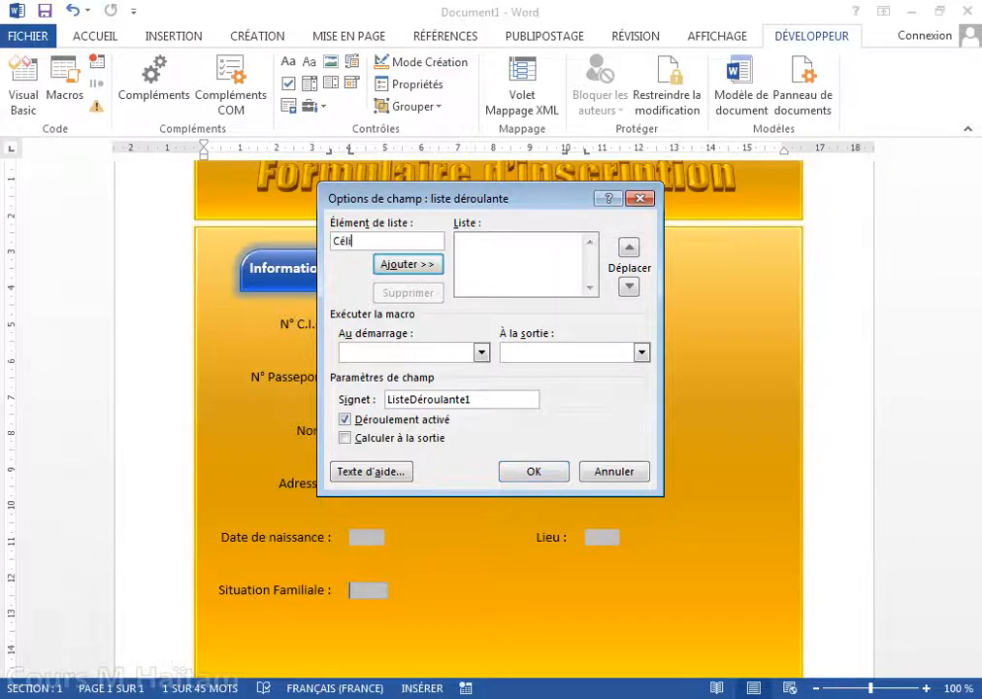
pyautogui.write('bataire')
pyautogui.click(411, 264)
# Step: Add the choices Marié(e), Divorcé(e) and Veuf(ve), then confirm the drop-down options
pyautogui.write('M')
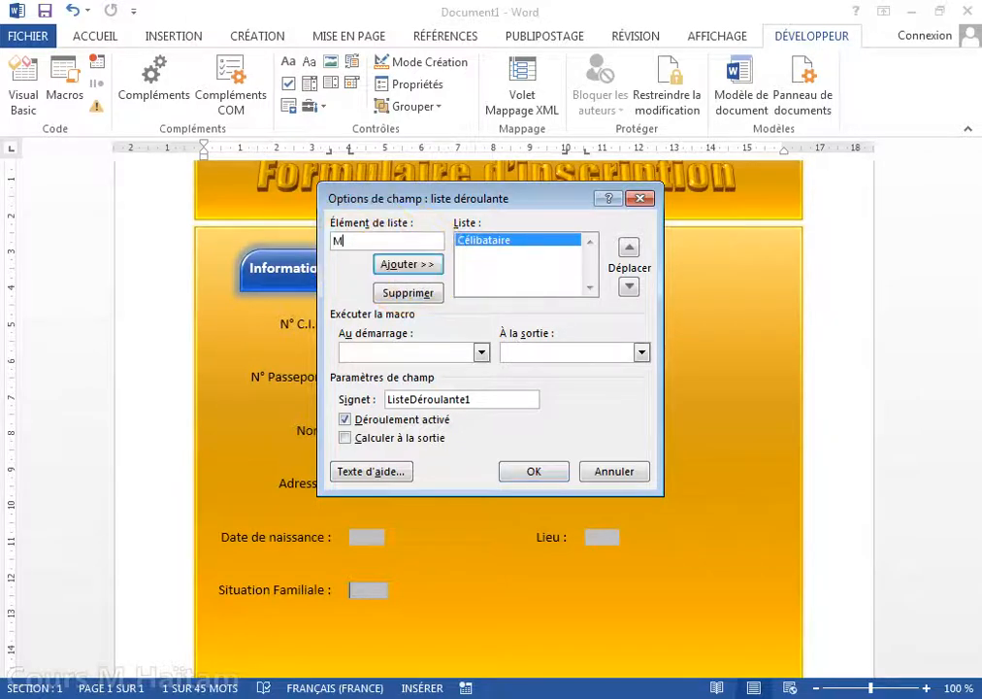
pyautogui.write('arié(e)')
pyautogui.click(402, 262)
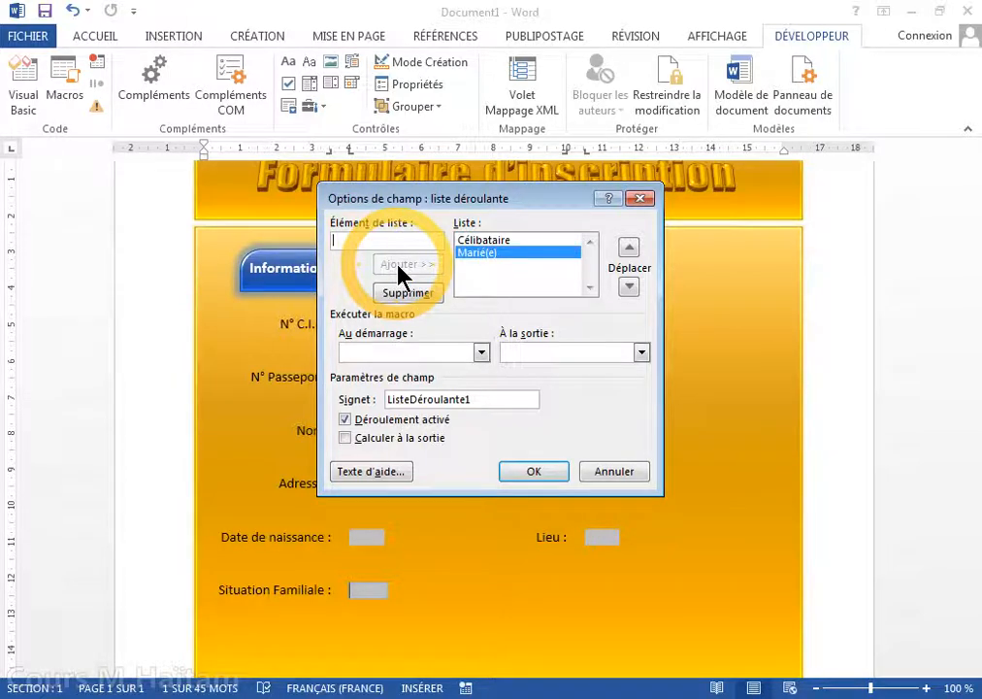
pyautogui.write('Divo')
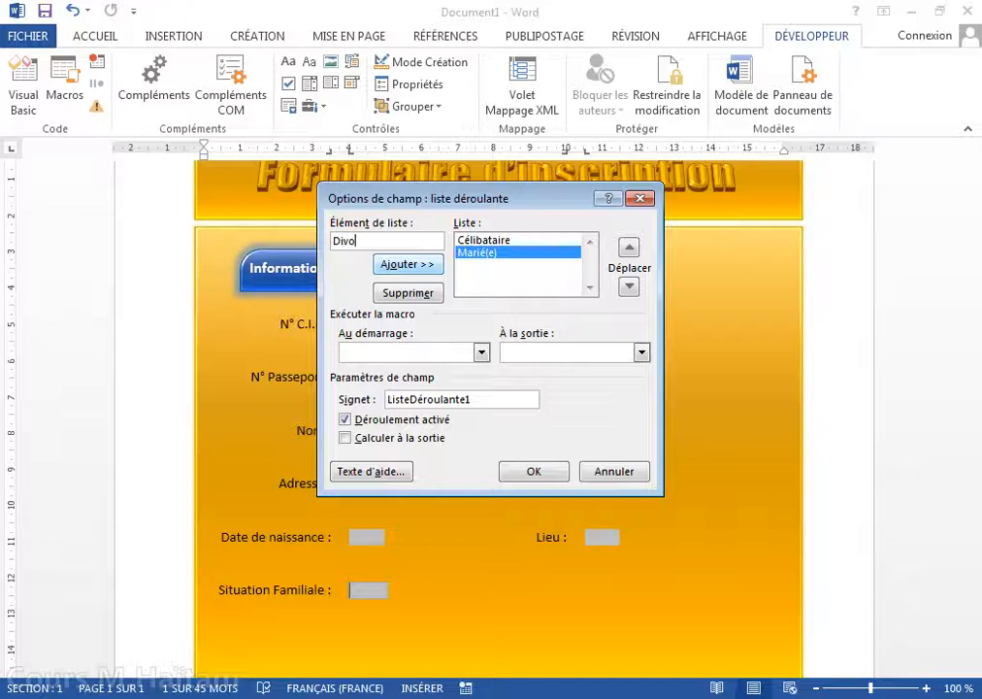
pyautogui.write('rcé(e)')
pyautogui.click(401, 274)
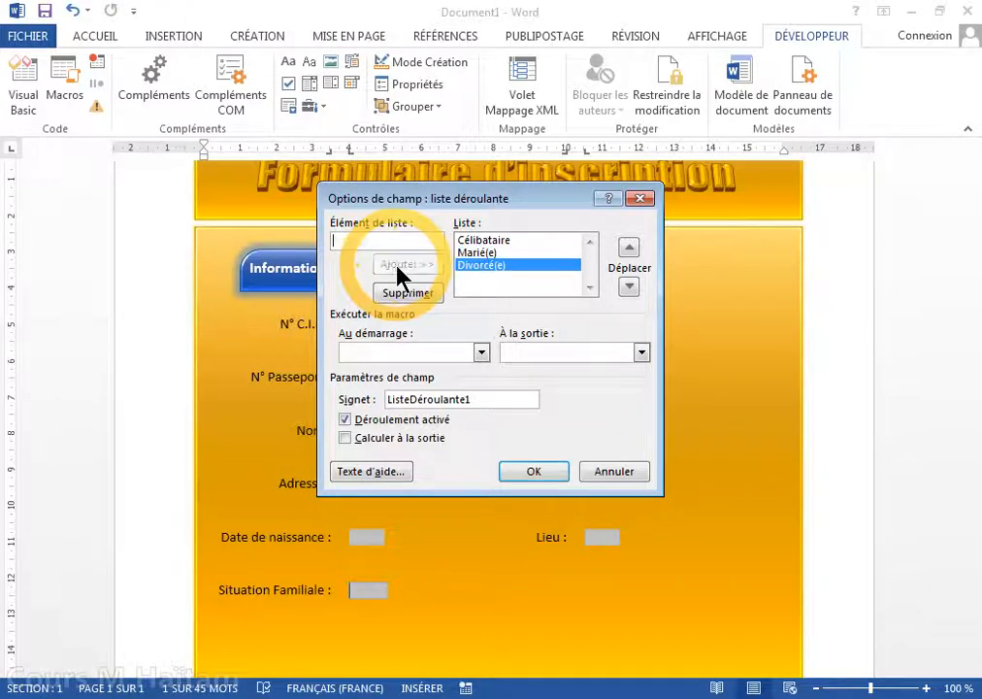
pyautogui.write('V')
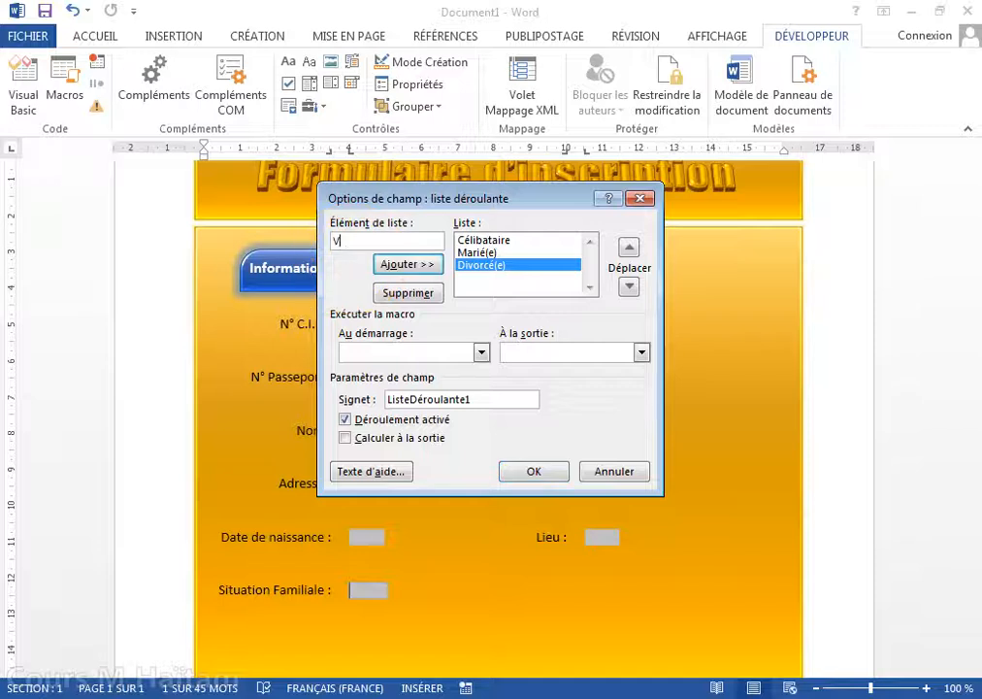
pyautogui.write('euf(ve)')
pyautogui.click(402, 265)
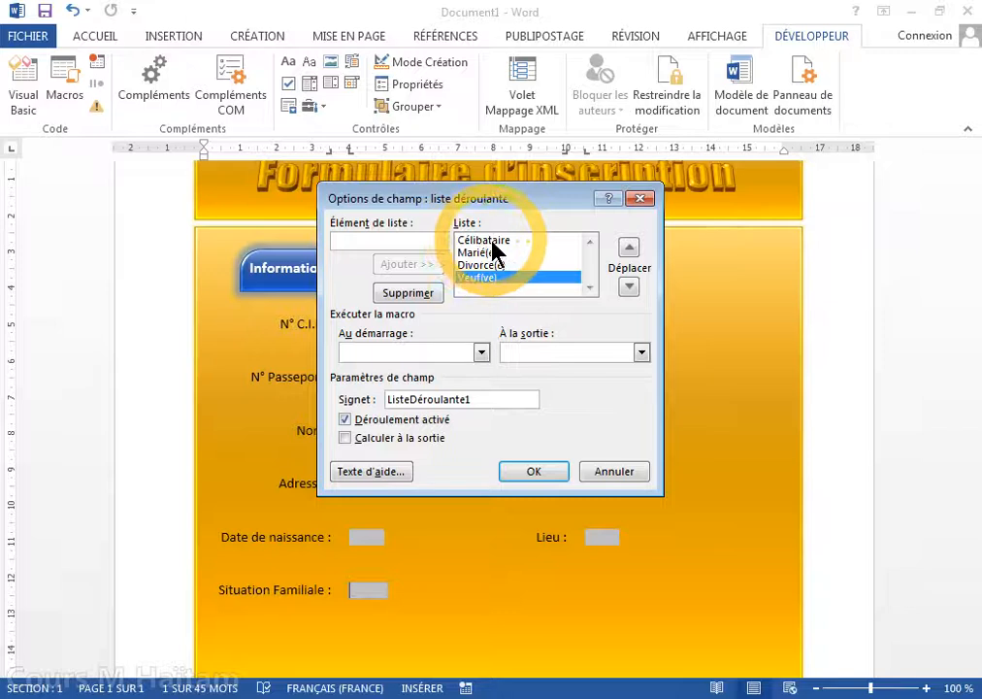
pyautogui.click(521, 473)
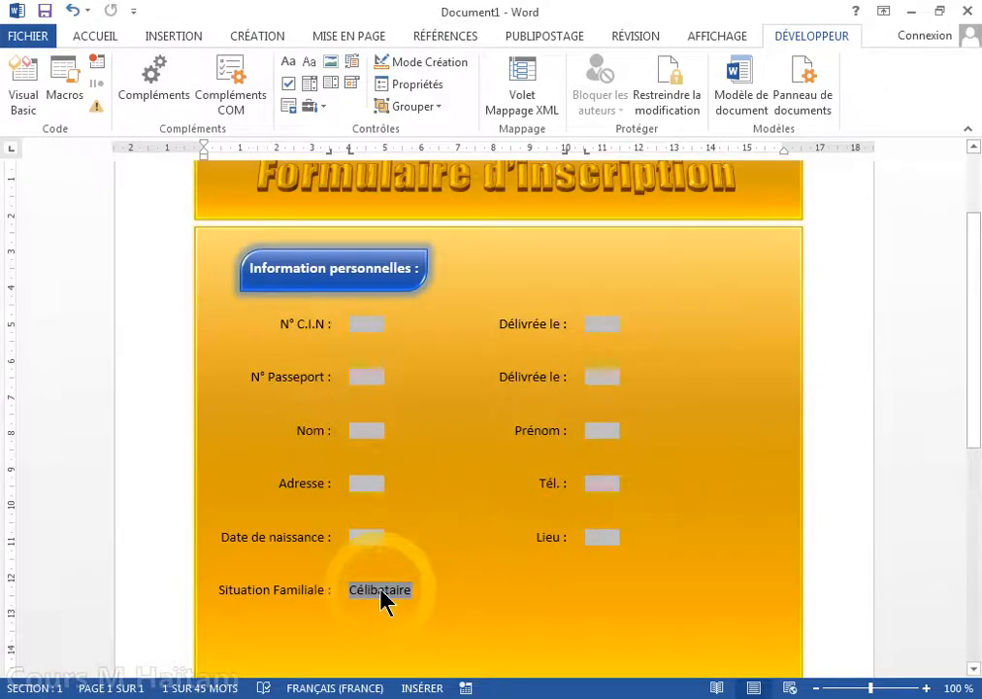
# Step: Add a '-----' entry to the Situation Familiale choices and move it to the top of the list
pyautogui.doubleClick(386, 599)
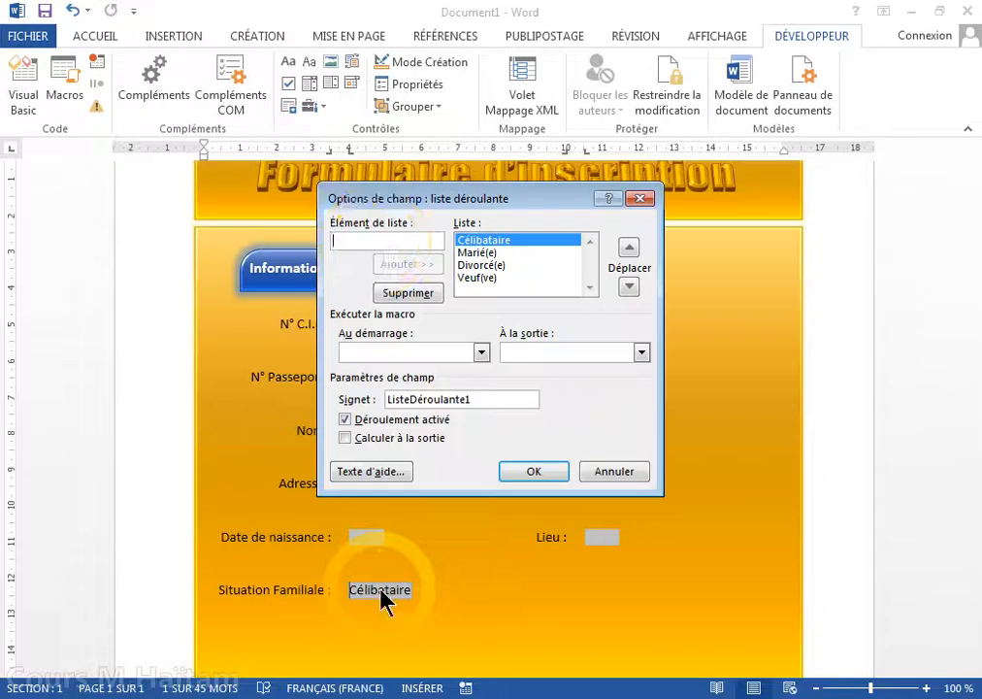
pyautogui.write('-----')
pyautogui.click(402, 265)
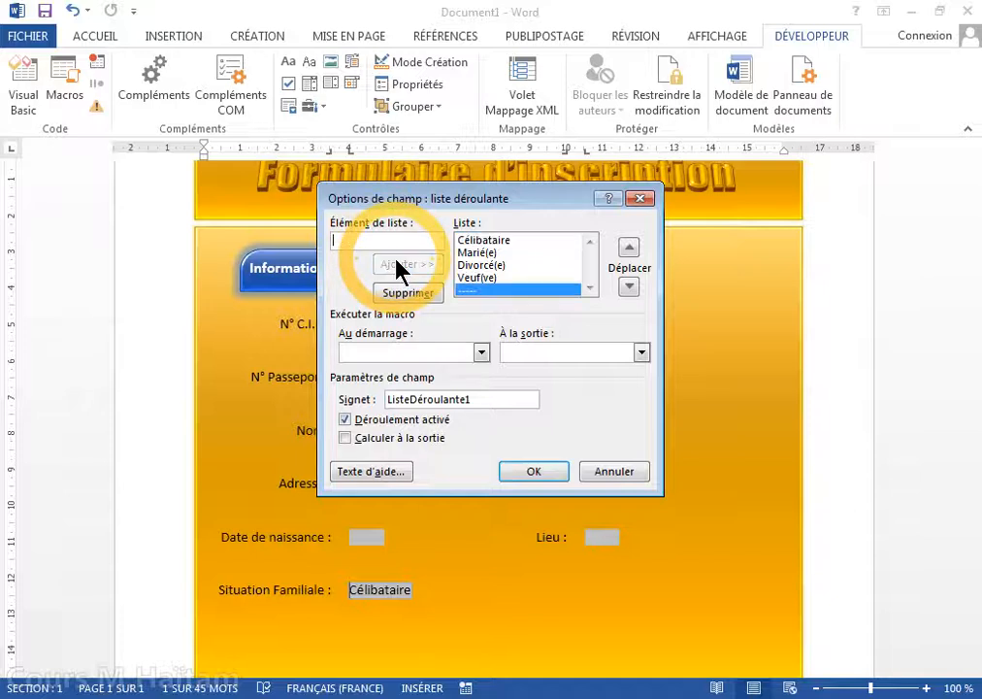
pyautogui.click(629, 250)
pyautogui.click(629, 251)
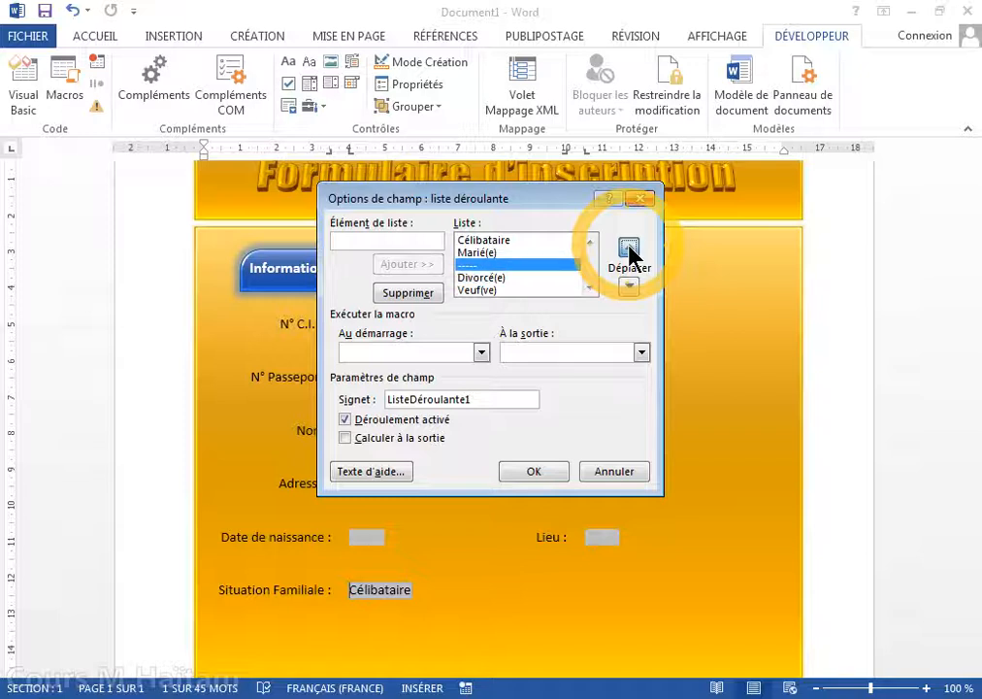
pyautogui.click(629, 251)
pyautogui.click(630, 251)
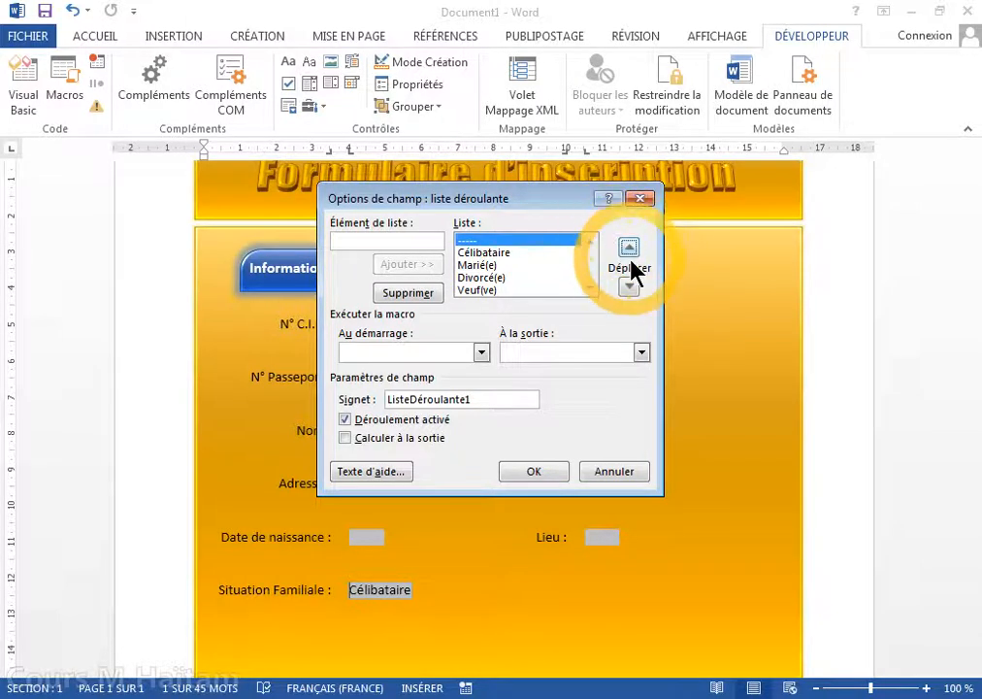
pyautogui.click(633, 248)
pyautogui.click(633, 247)
pyautogui.click(633, 248)
pyautogui.click(633, 247)
pyautogui.click(633, 247)
pyautogui.click(633, 247)
pyautogui.click(633, 248)
pyautogui.click(633, 247)
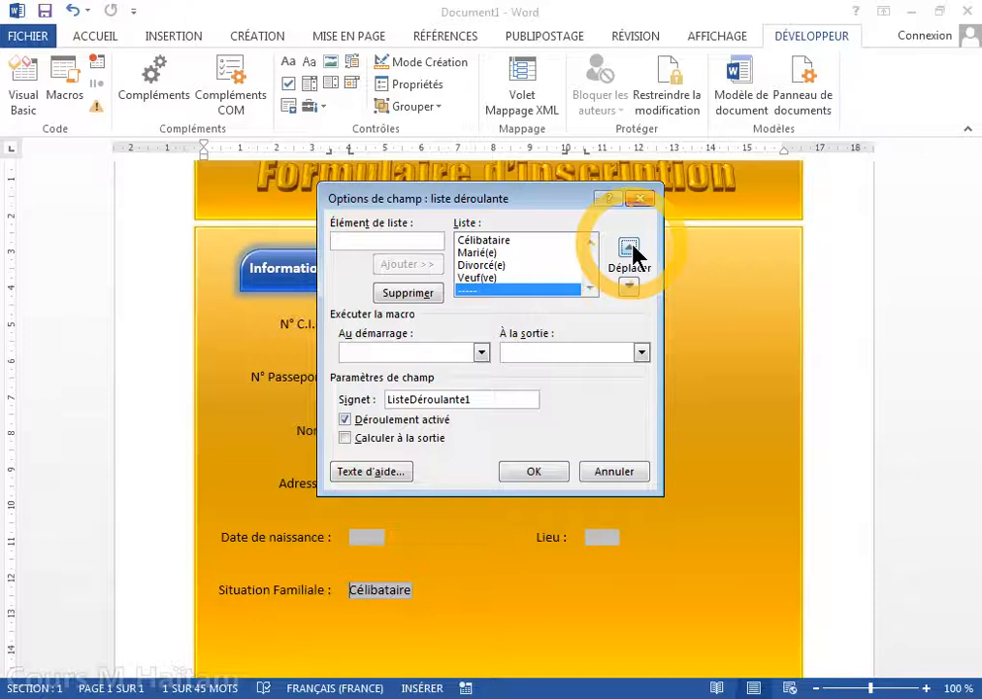
pyautogui.click(633, 250)
pyautogui.click(633, 250)
pyautogui.click(633, 250)
pyautogui.click(633, 249)
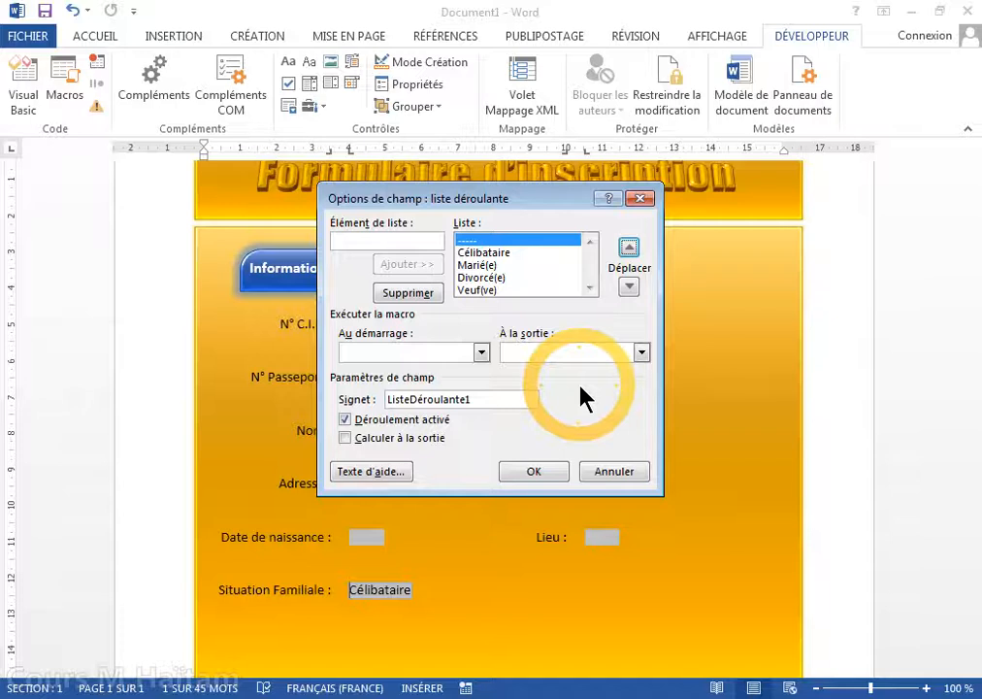
pyautogui.click(538, 470)
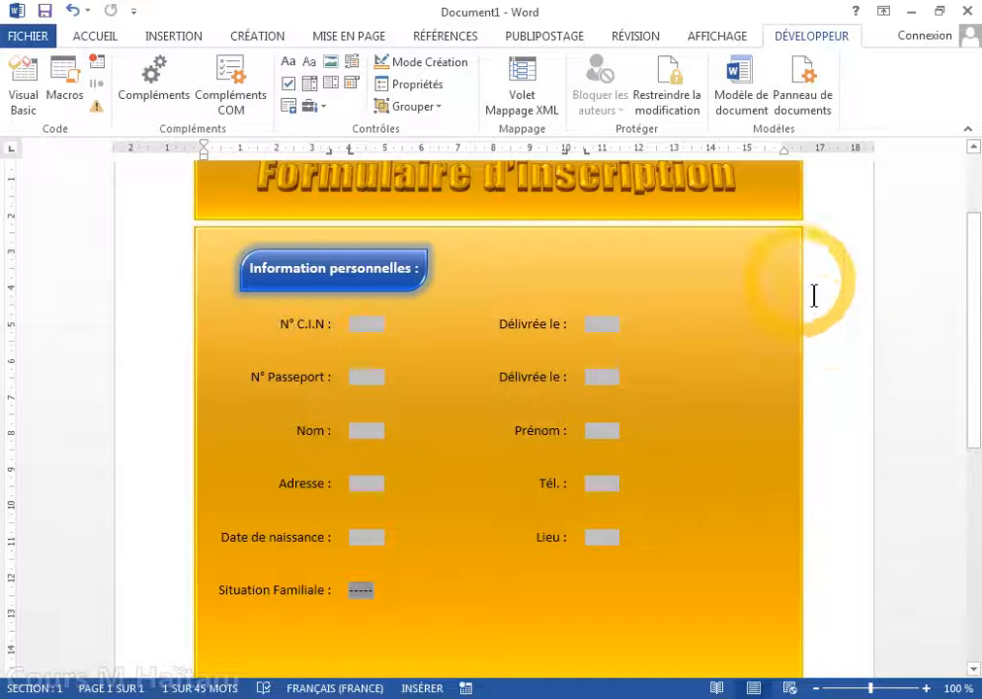
# Step: Fill the page background with an orange upward-diagonal line pattern using Page Color fill effects
pyautogui.click(273, 39)
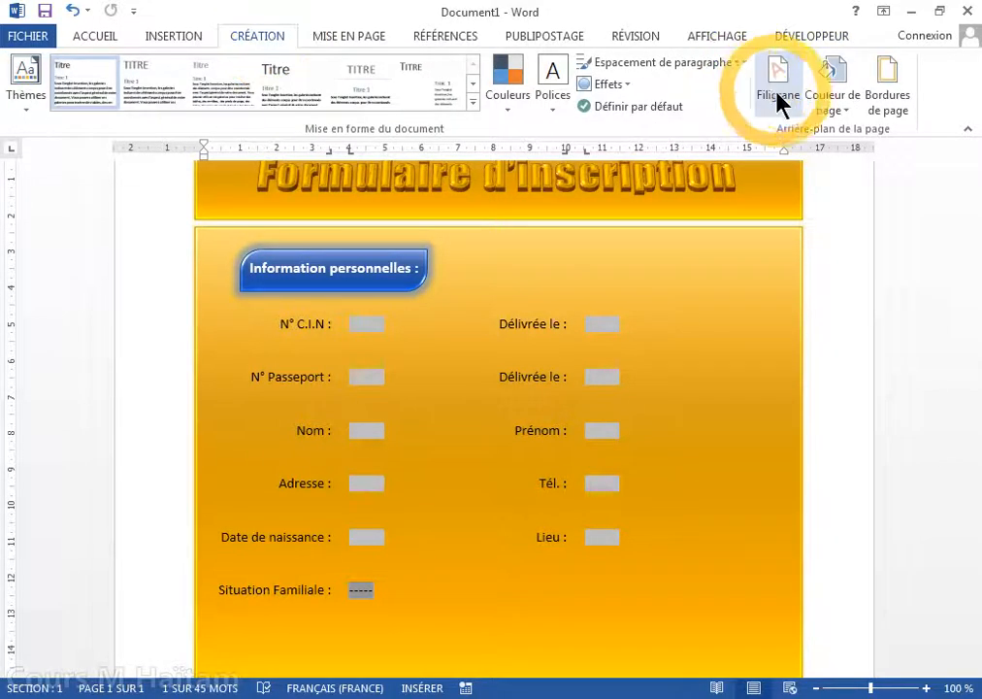
pyautogui.click(838, 106)
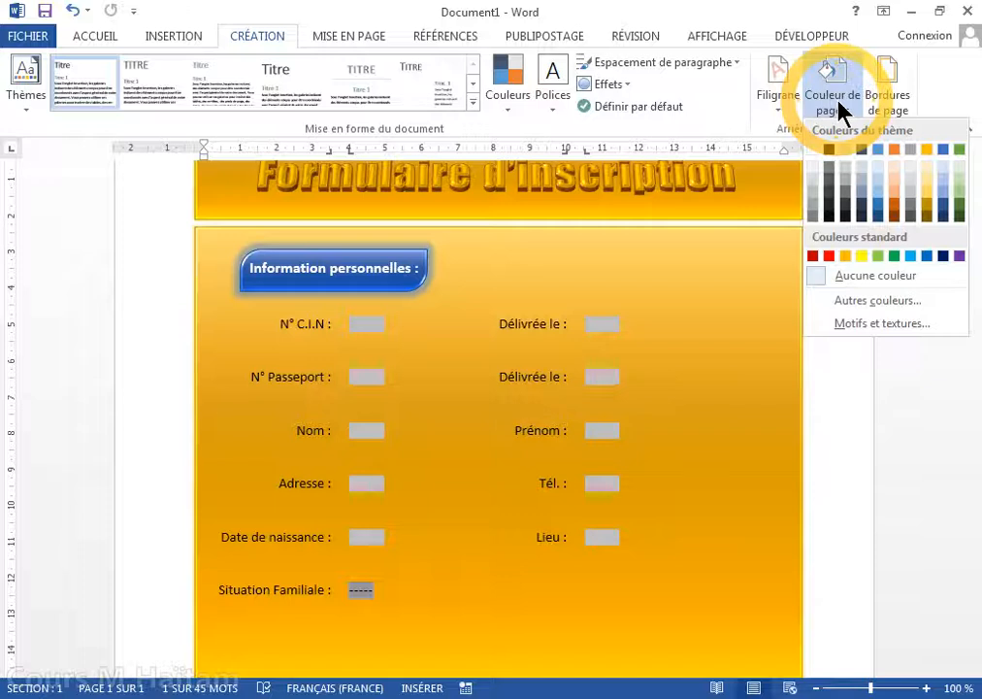
pyautogui.click(852, 328)
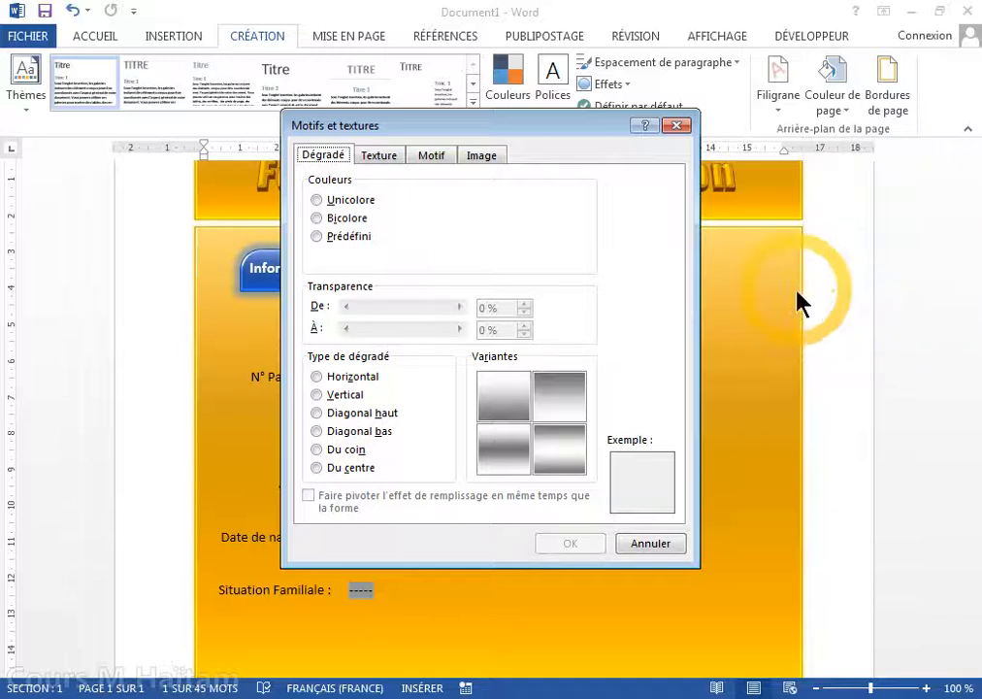
pyautogui.click(440, 162)
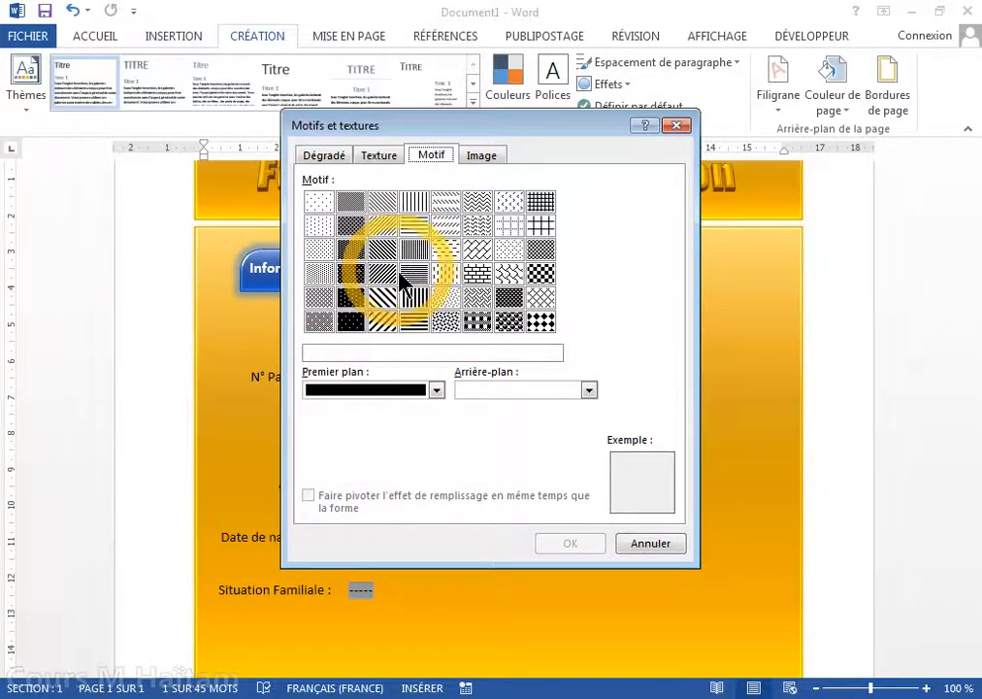
pyautogui.click(437, 390)
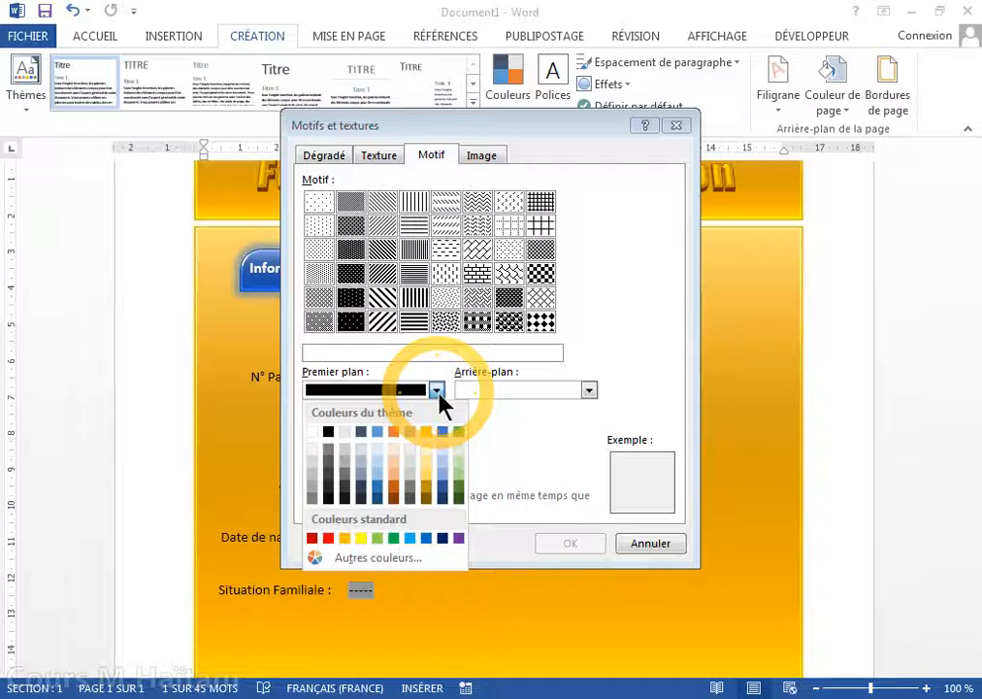
pyautogui.click(346, 541)
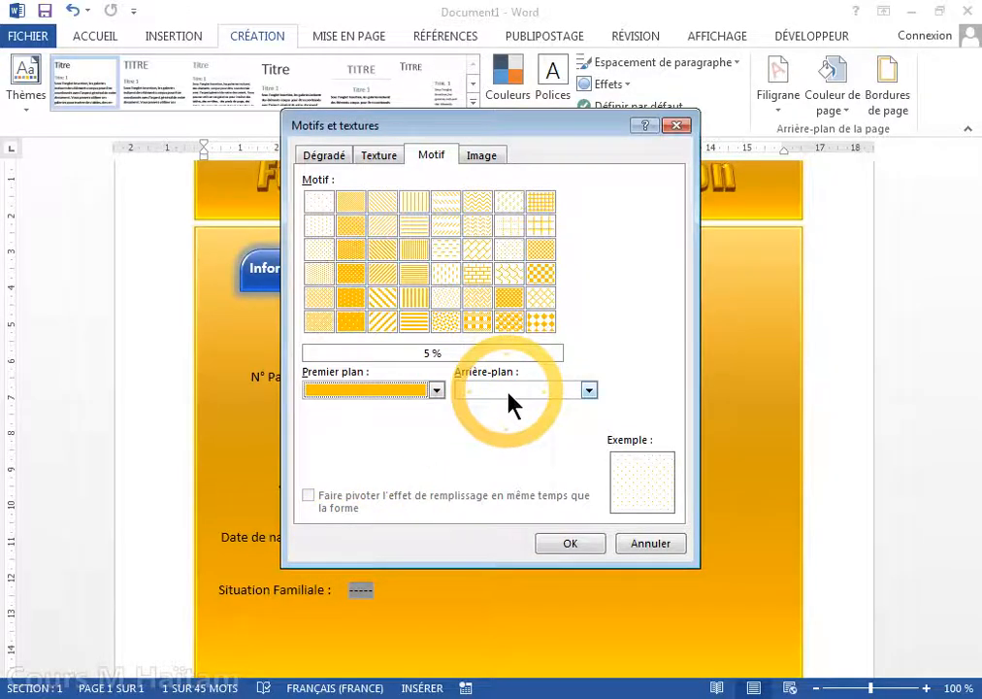
pyautogui.click(387, 232)
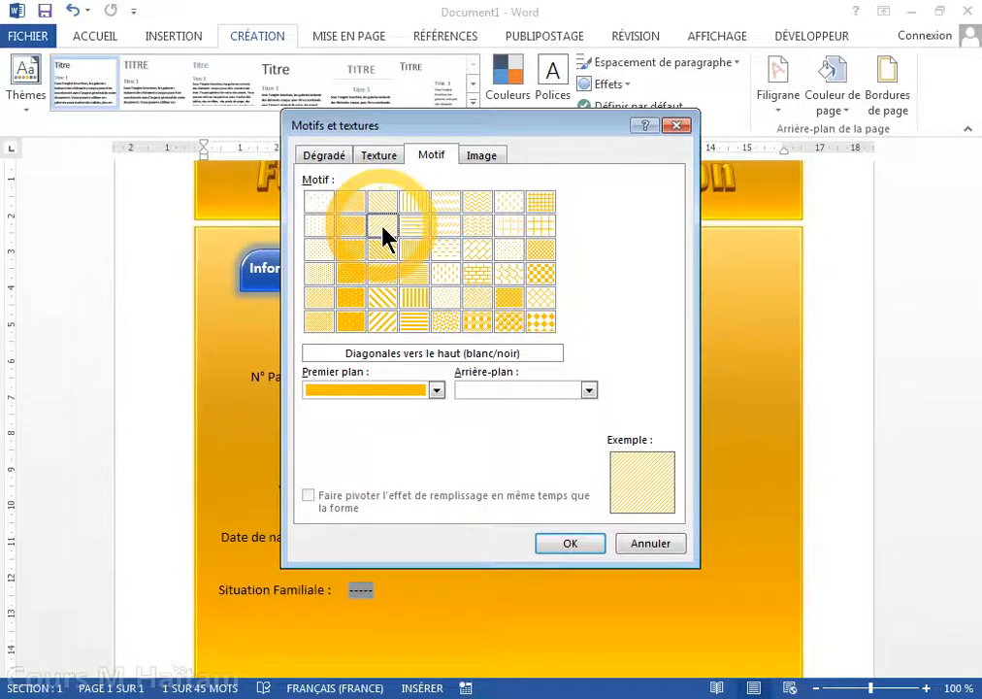
pyautogui.click(585, 552)
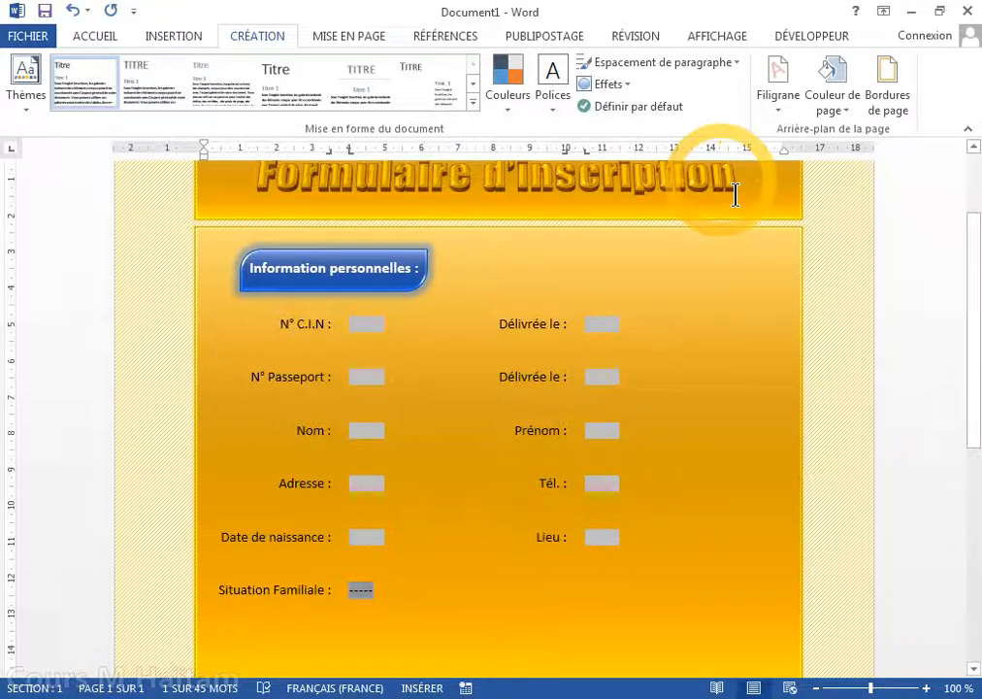
pyautogui.click(809, 39)
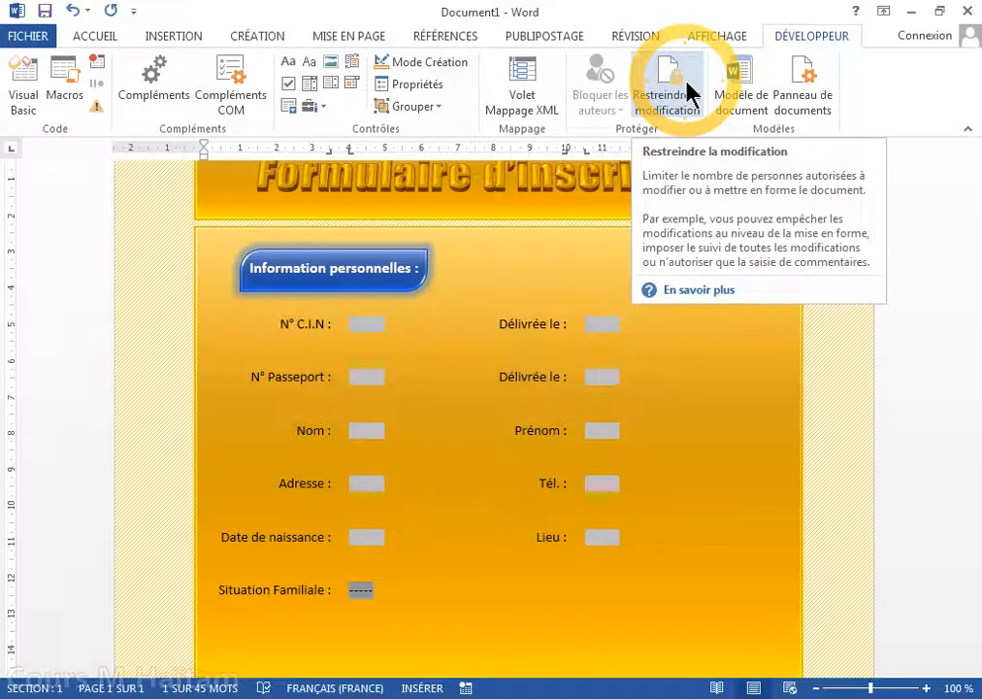
# Step: Restrict editing to Remplissage de formulaires and enforce protection without a password
pyautogui.click(689, 89)
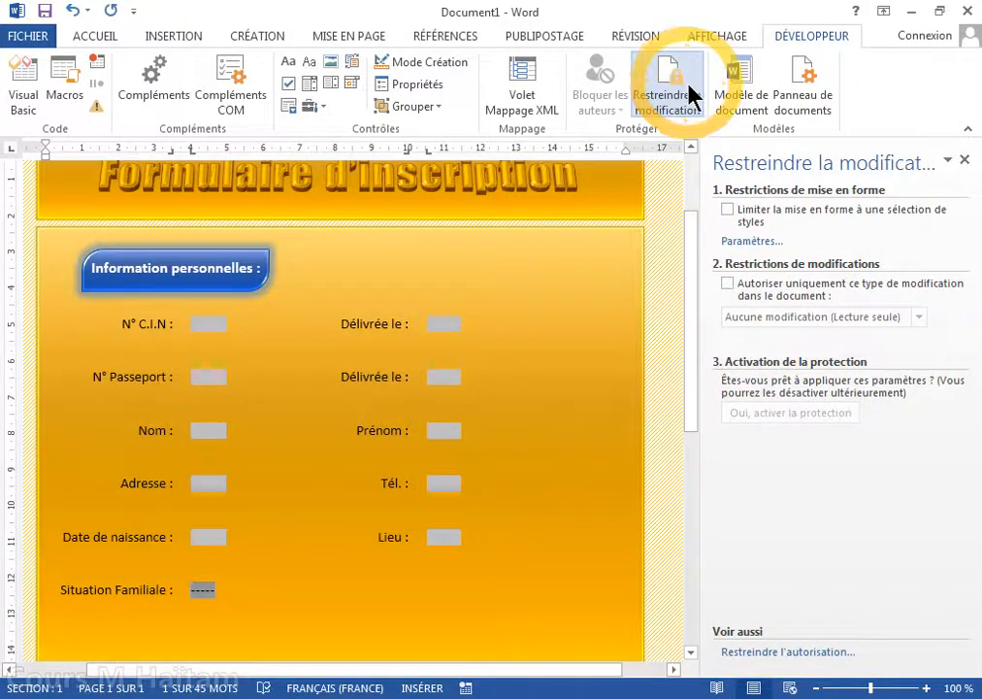
pyautogui.click(728, 211)
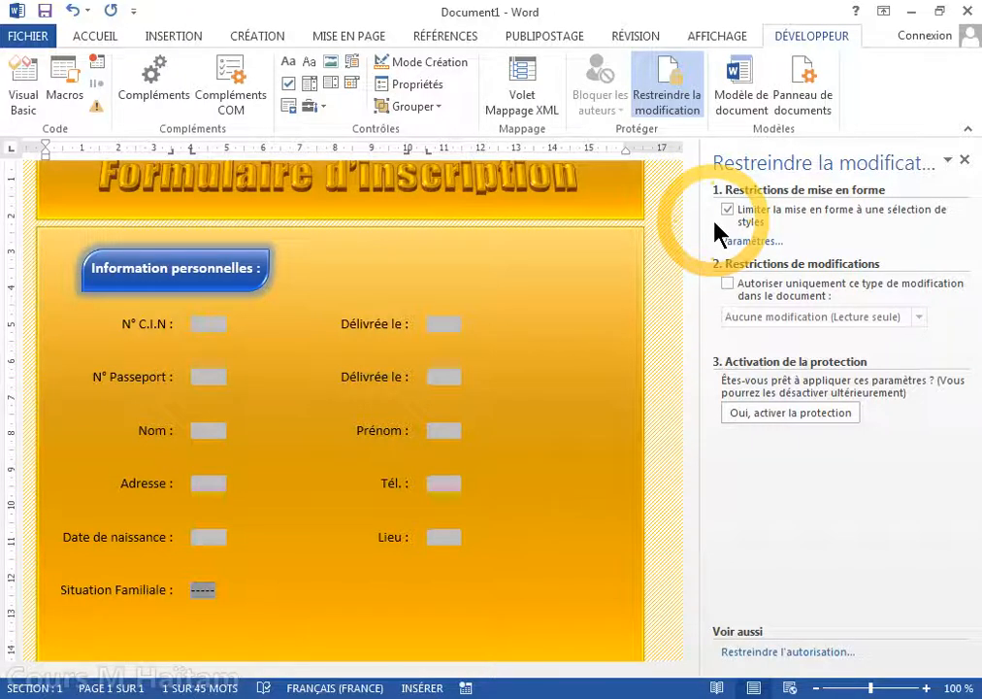
pyautogui.click(727, 284)
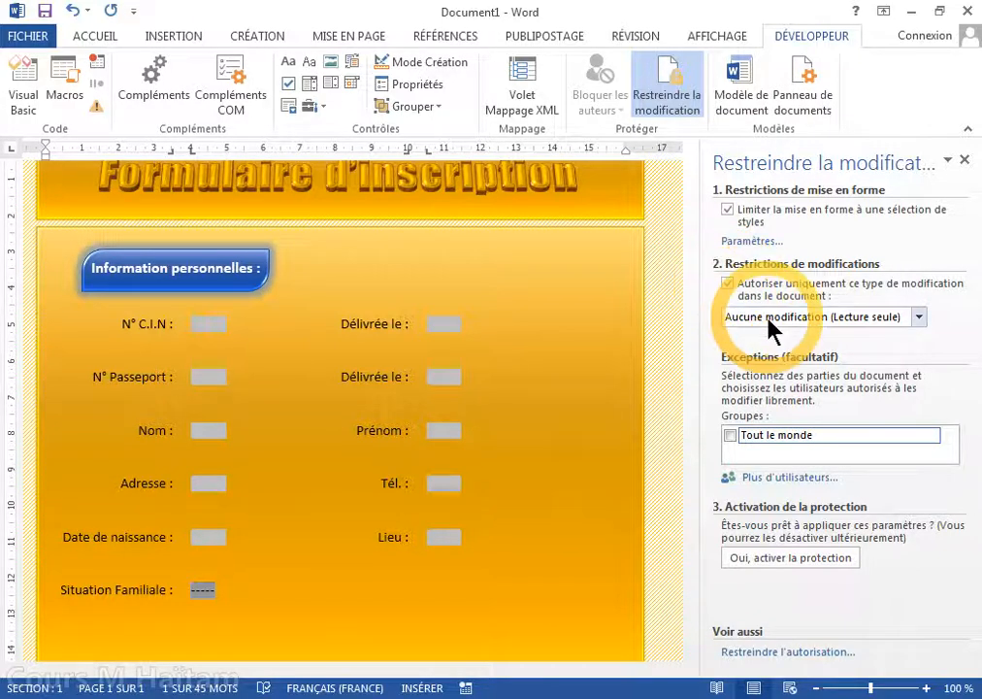
pyautogui.click(919, 316)
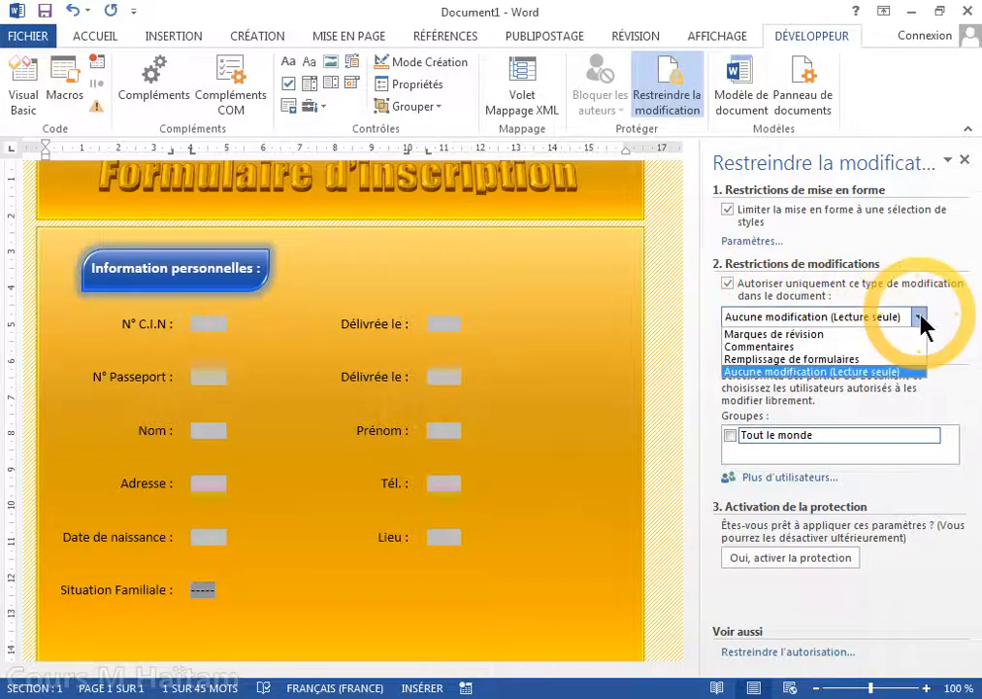
pyautogui.click(864, 361)
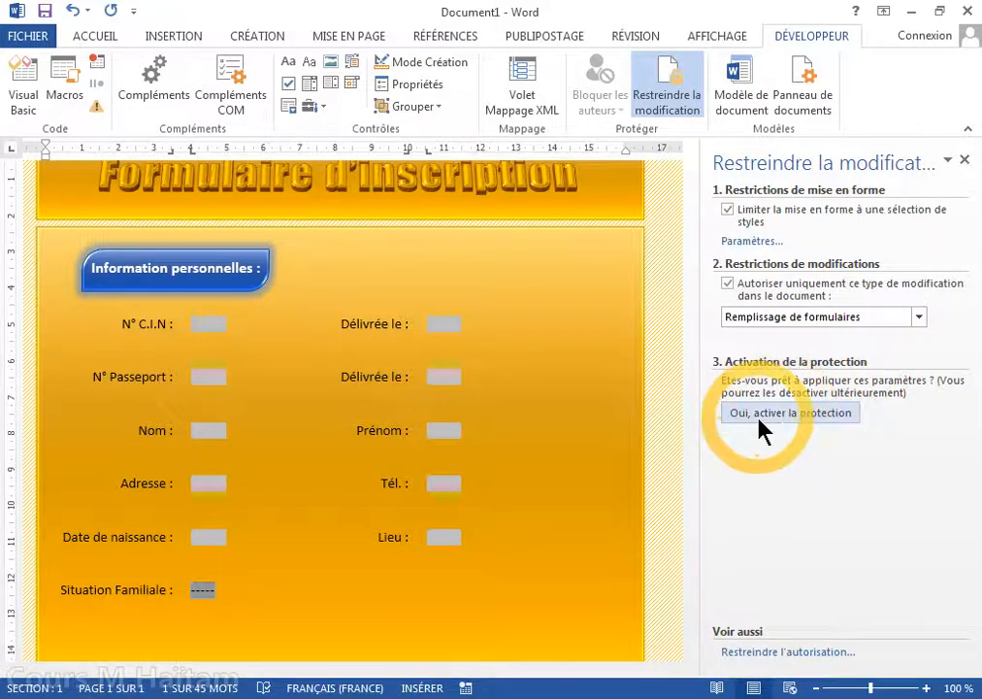
pyautogui.click(825, 417)
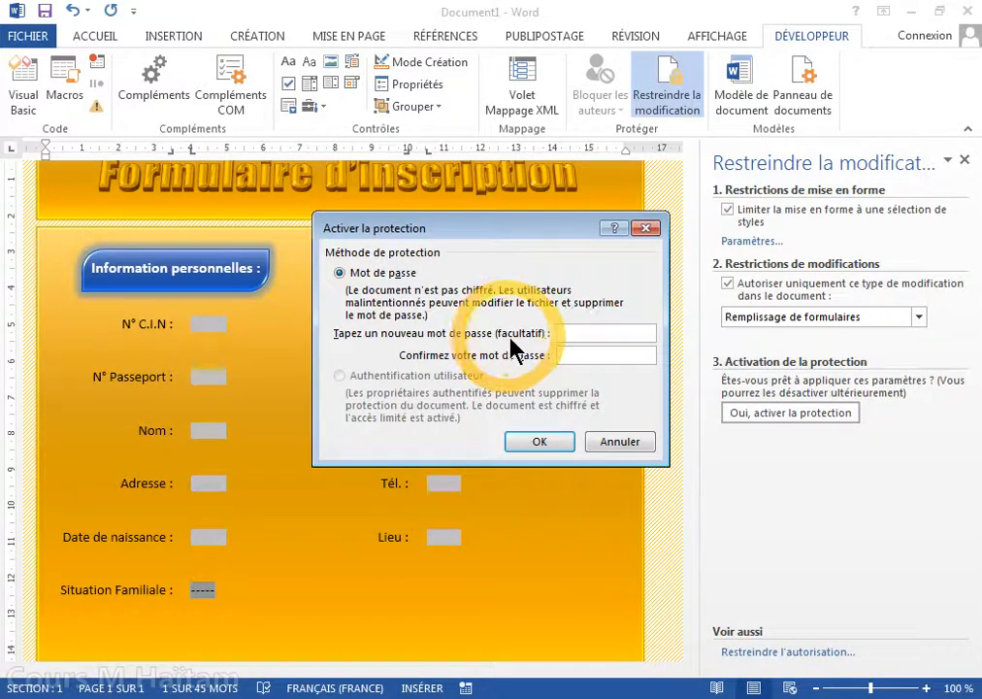
pyautogui.click(544, 442)
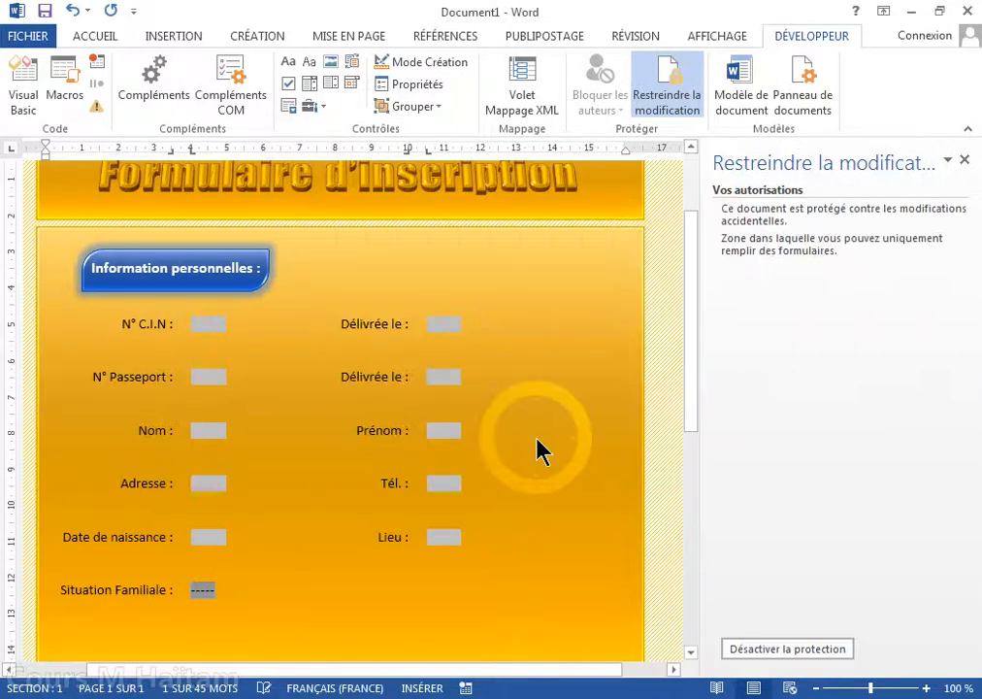
pyautogui.click(963, 159)
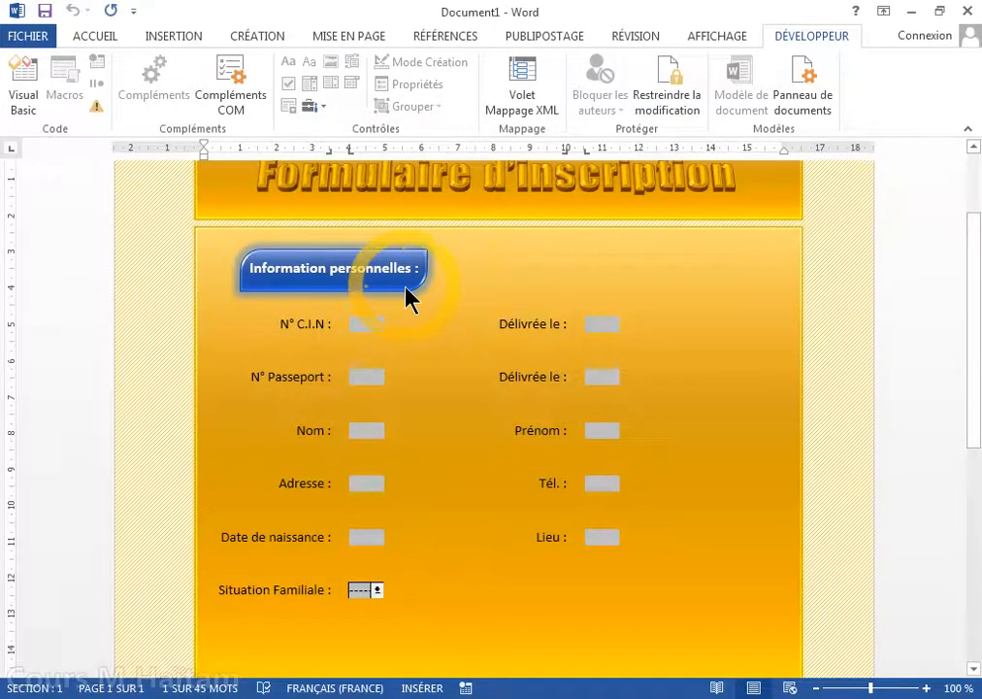
pyautogui.press('Tab')
pyautogui.click(462, 295)
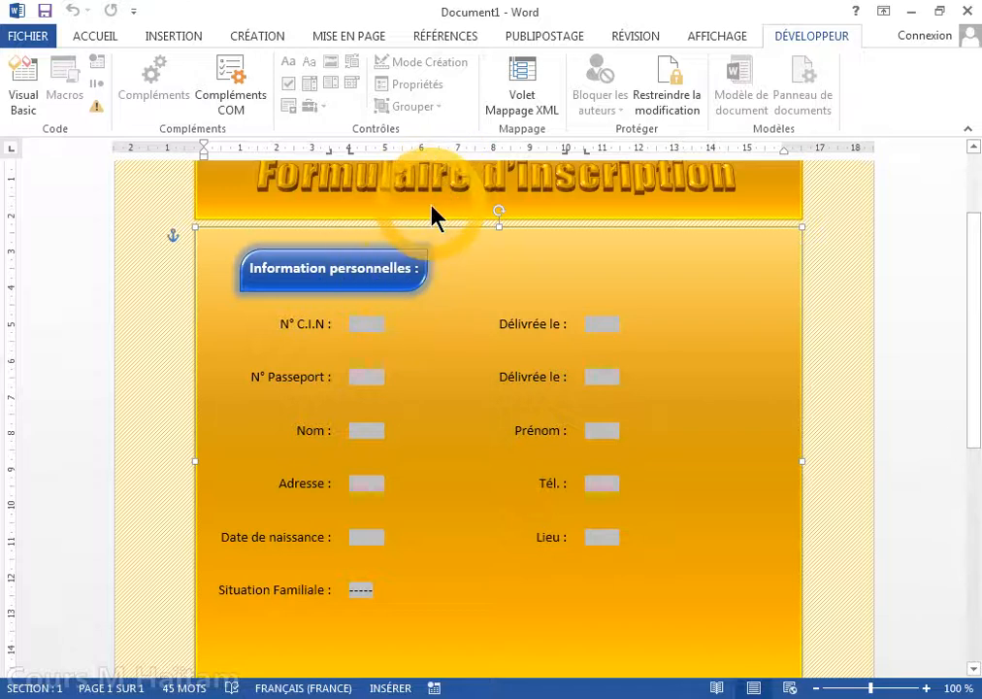
pyautogui.click(409, 263)
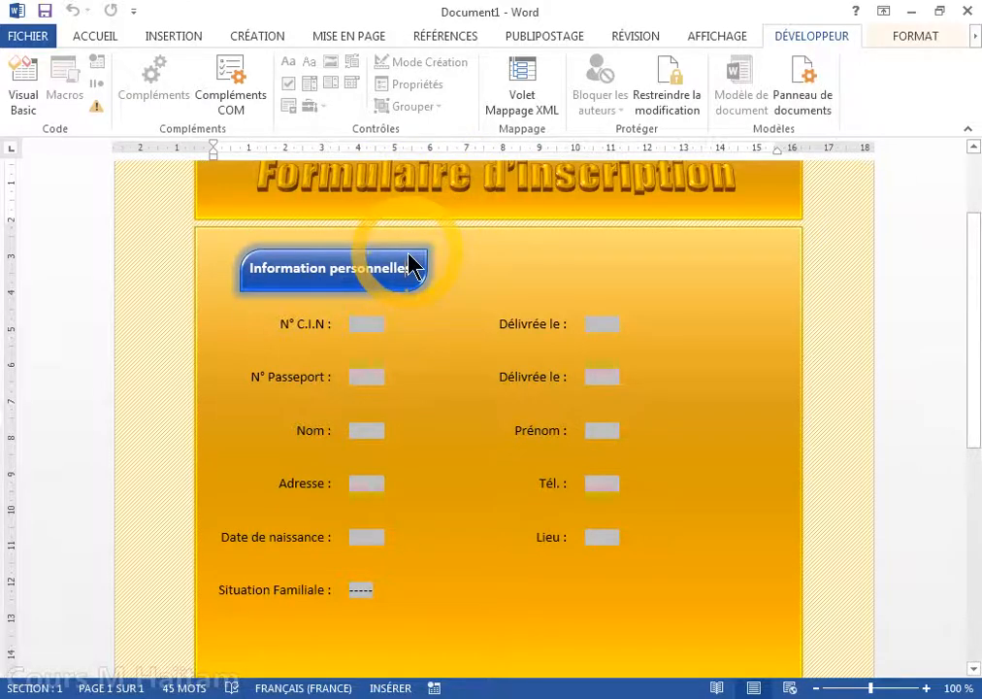
pyautogui.click(438, 225)
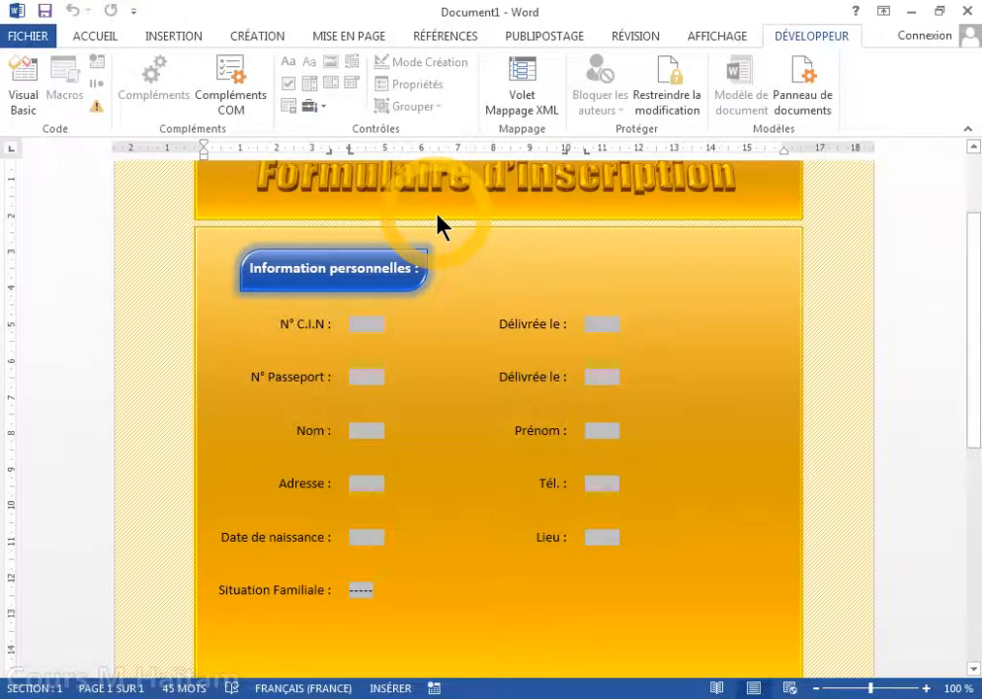
pyautogui.click(438, 226)
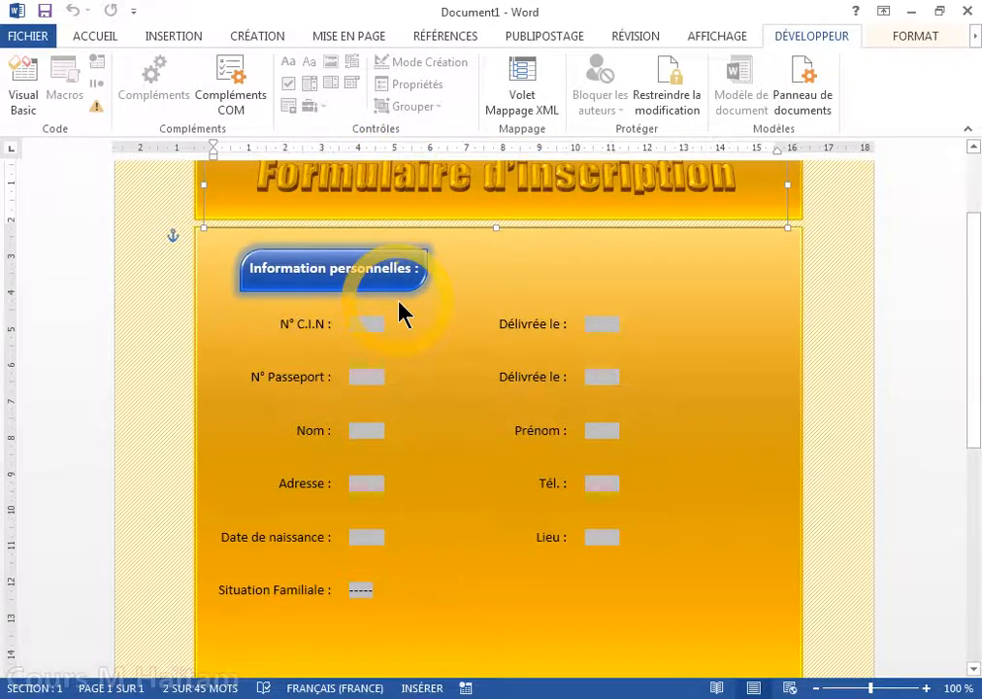
pyautogui.click(355, 325)
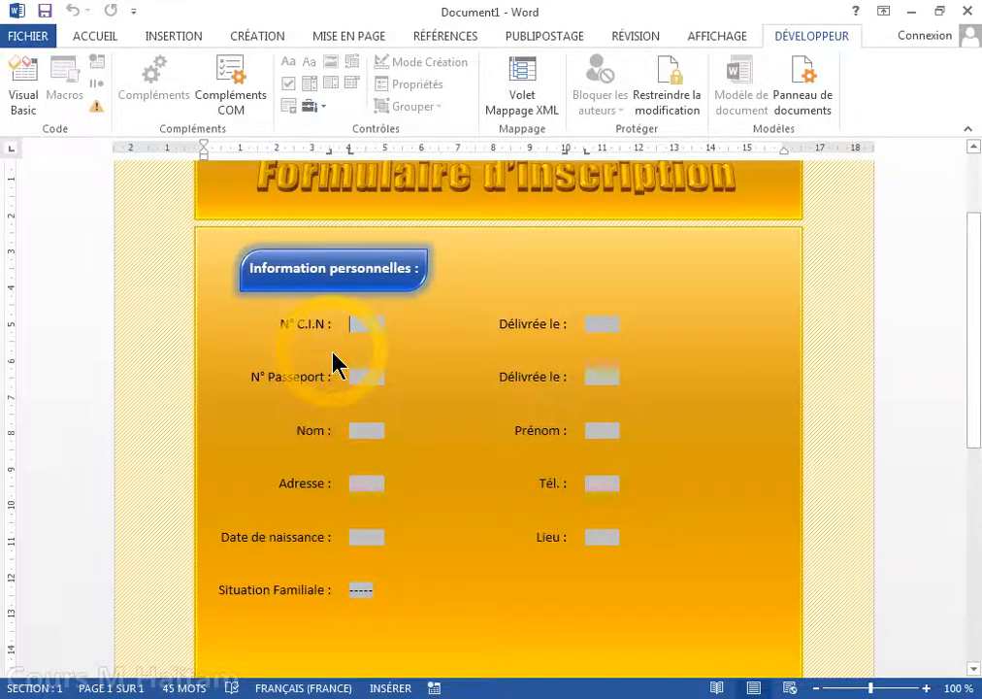
pyautogui.write('d')
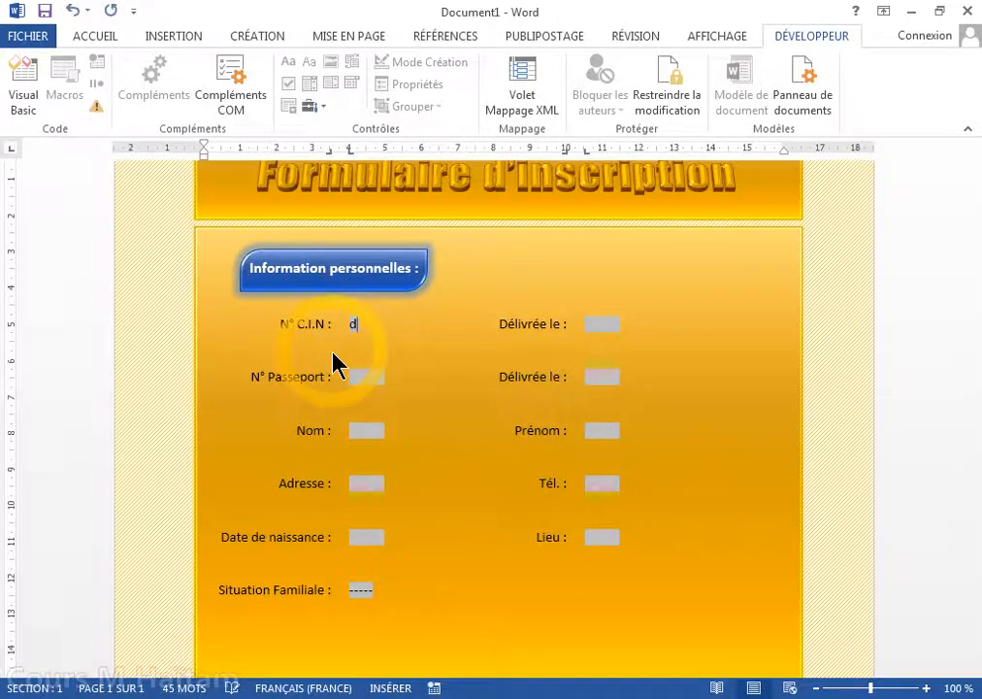
pyautogui.write('454567')
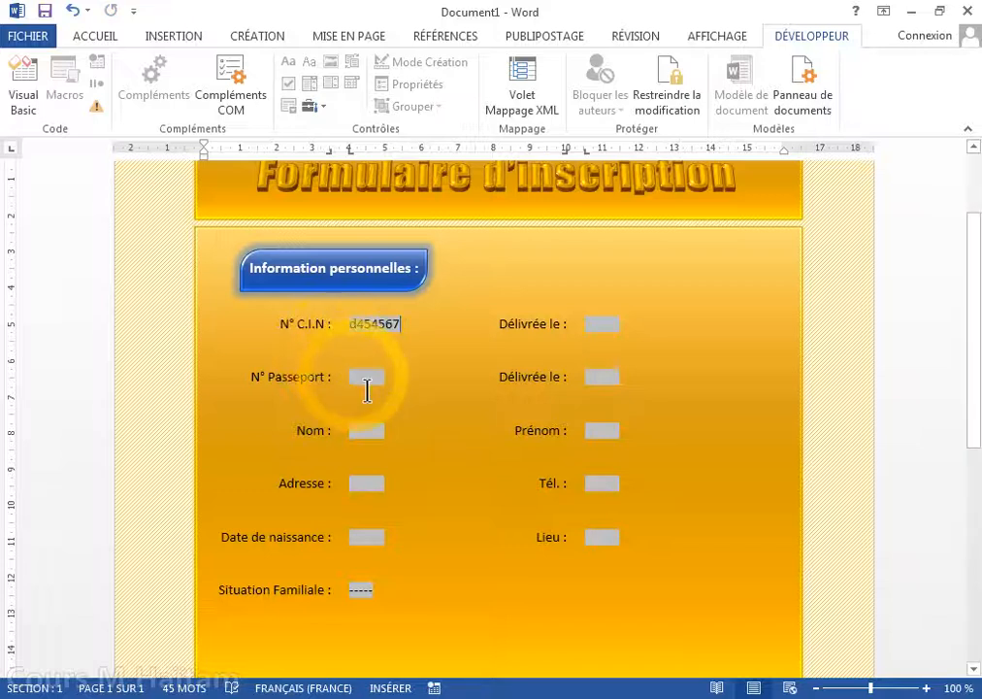
pyautogui.click(354, 387)
pyautogui.write('TY4353546')
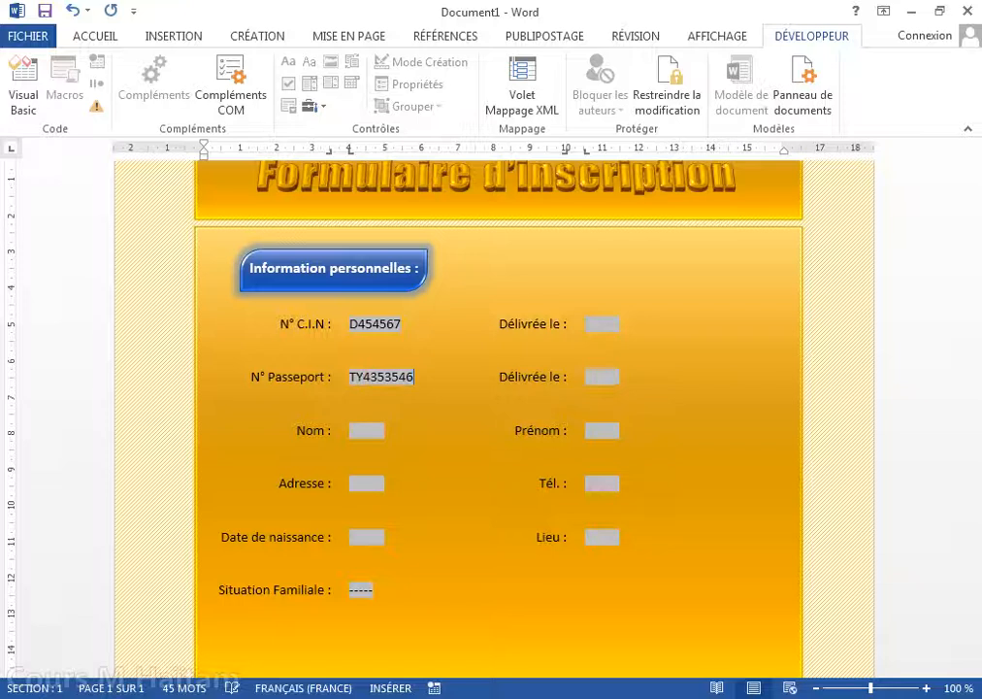
# Step: Fill Nom with TEST and Prénom with test
pyautogui.click(372, 435)
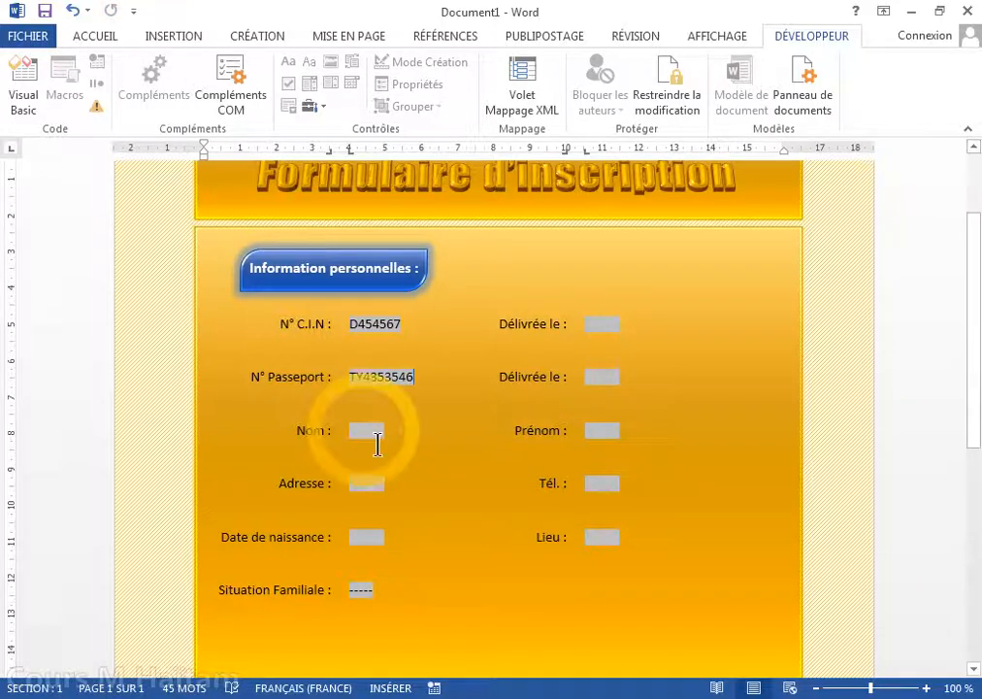
pyautogui.click(367, 441)
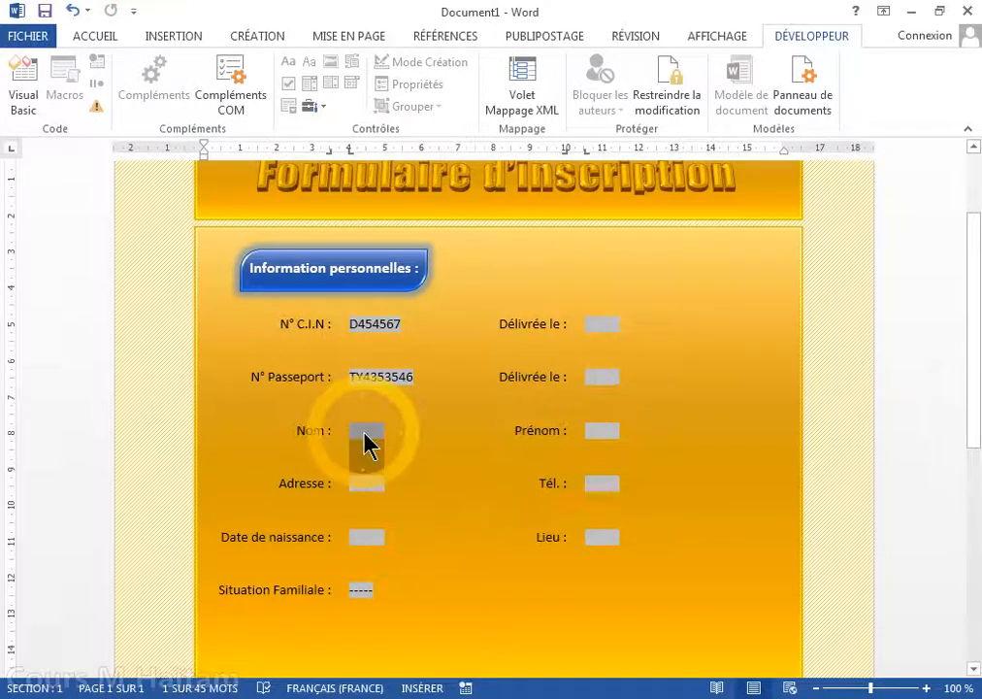
pyautogui.write('TEST')
pyautogui.click(468, 453)
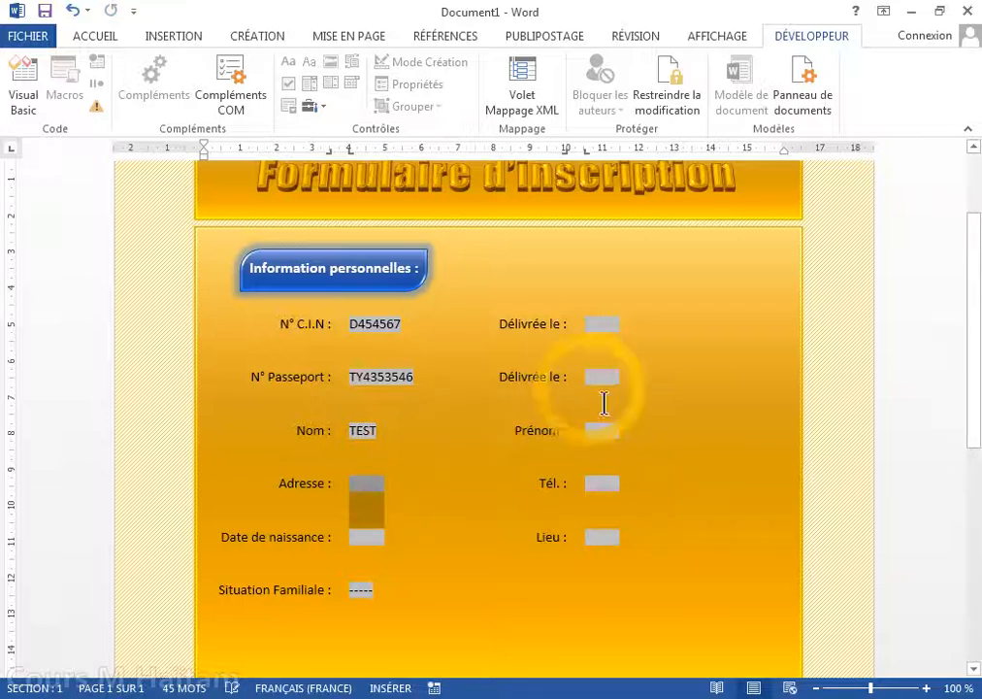
pyautogui.click(602, 436)
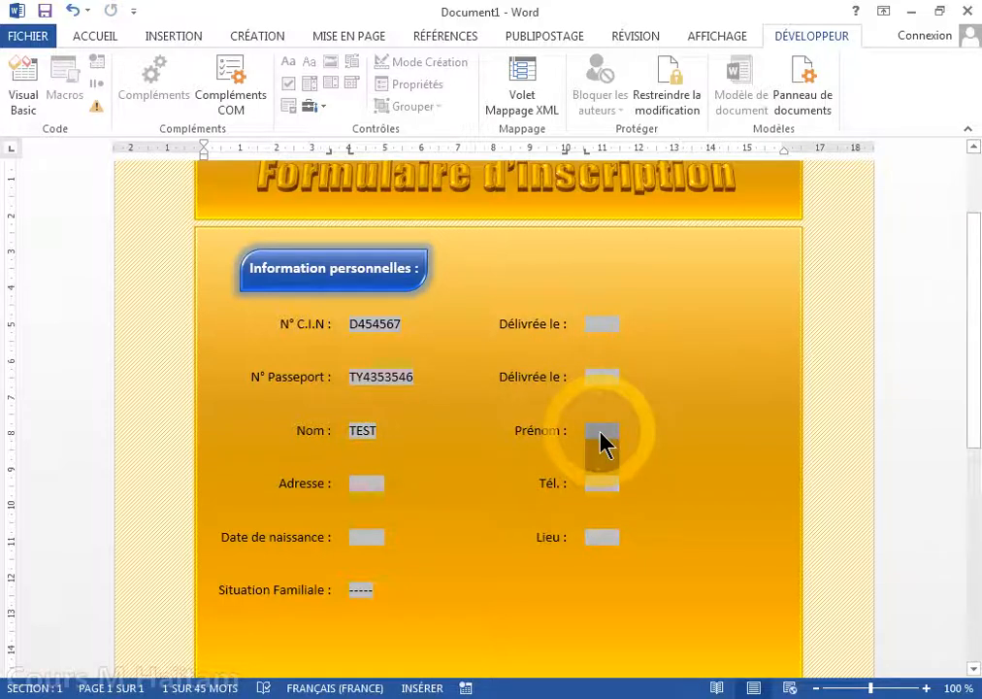
pyautogui.write('test')
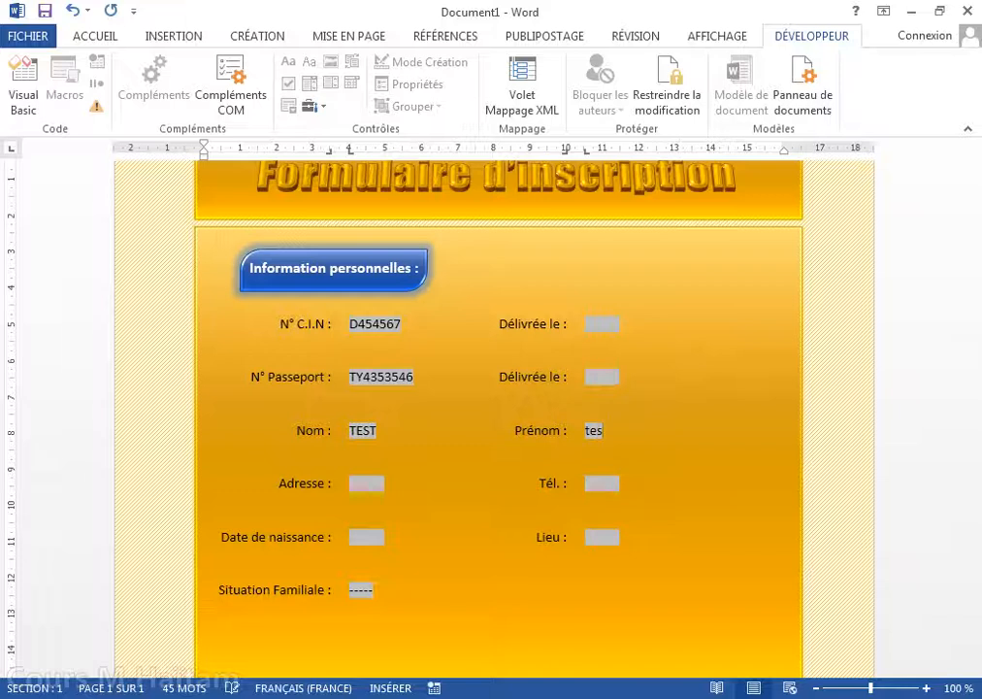
# Step: Type ghjhgjhgjh into the first Délivrée le field and leave it to trigger date validation
pyautogui.click(606, 482)
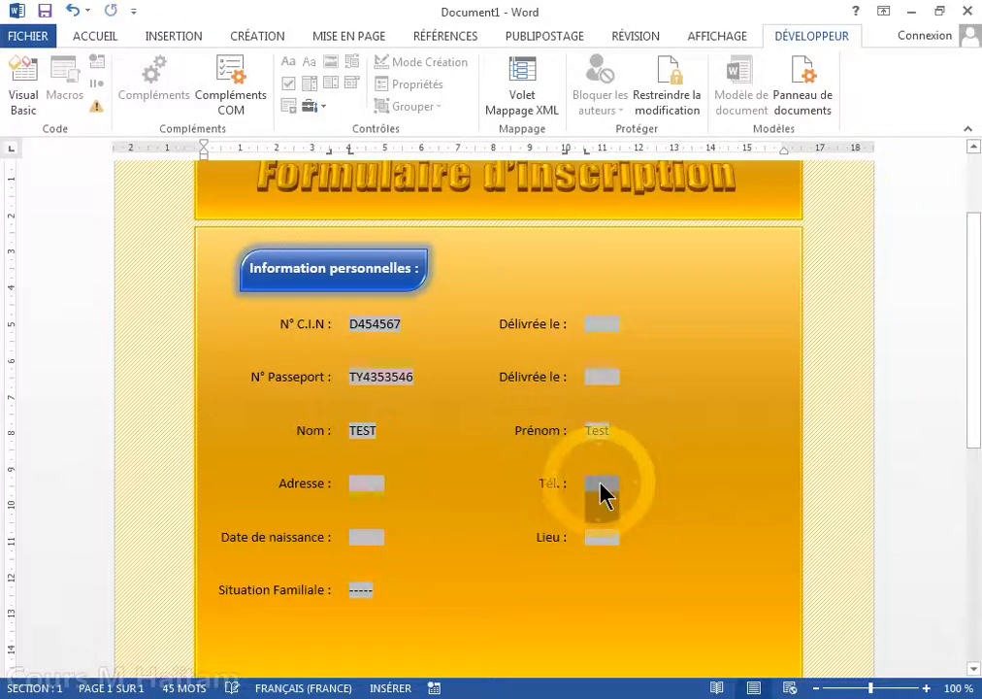
pyautogui.click(599, 306)
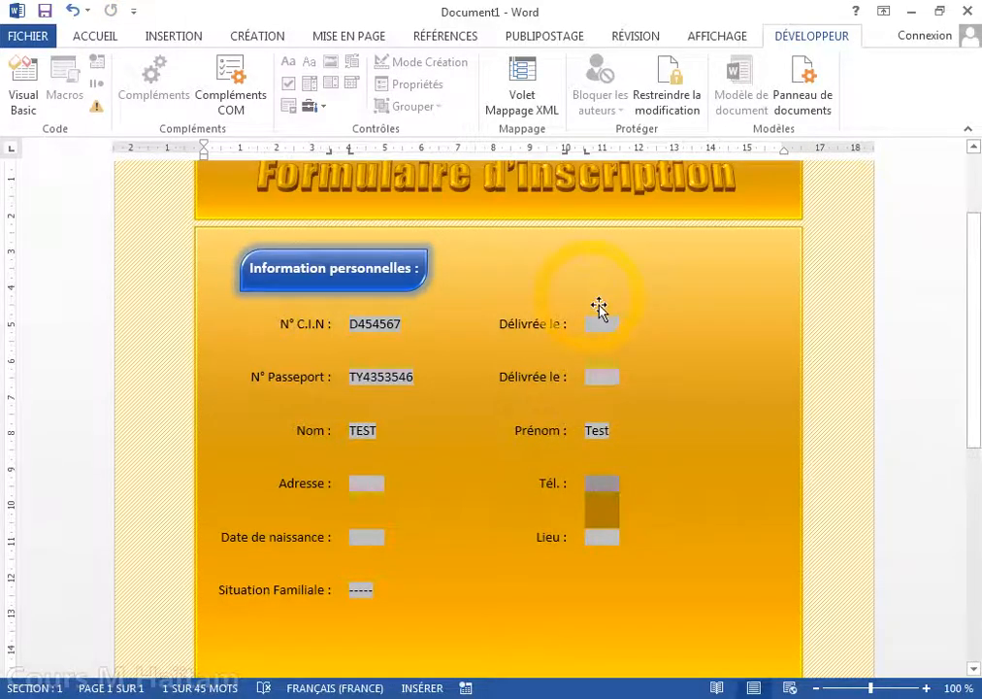
pyautogui.click(602, 332)
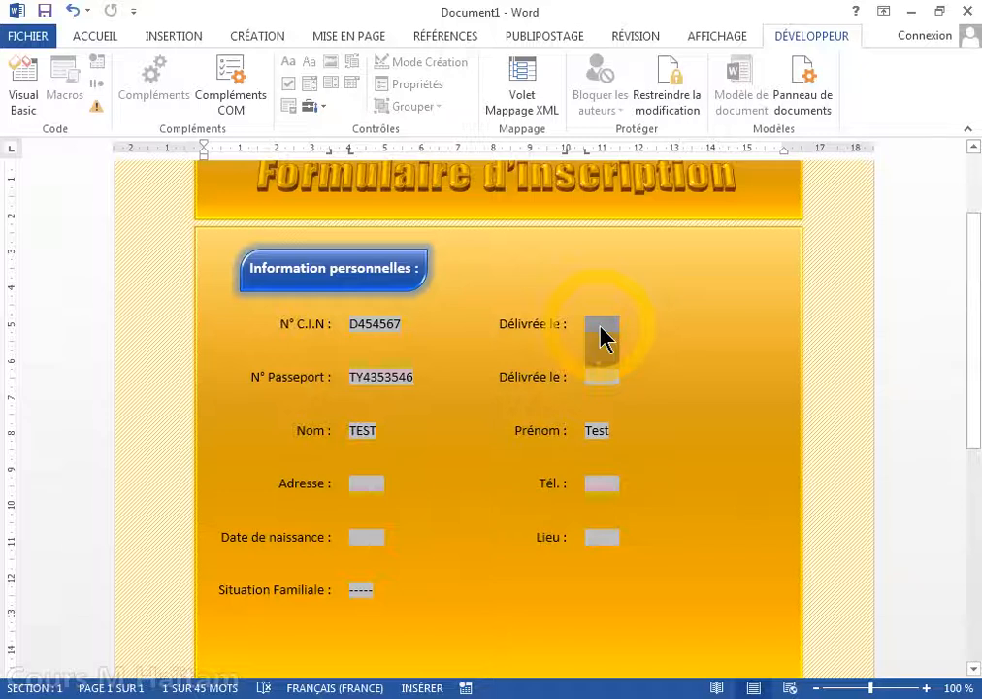
pyautogui.write('ghjhgjhgjh')
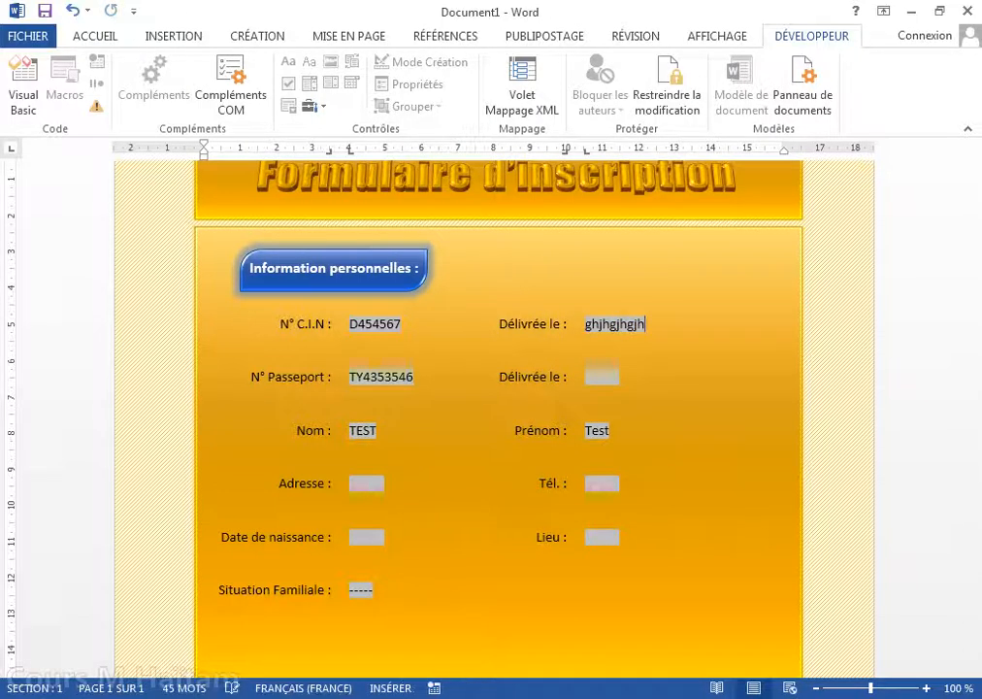
pyautogui.click(618, 392)
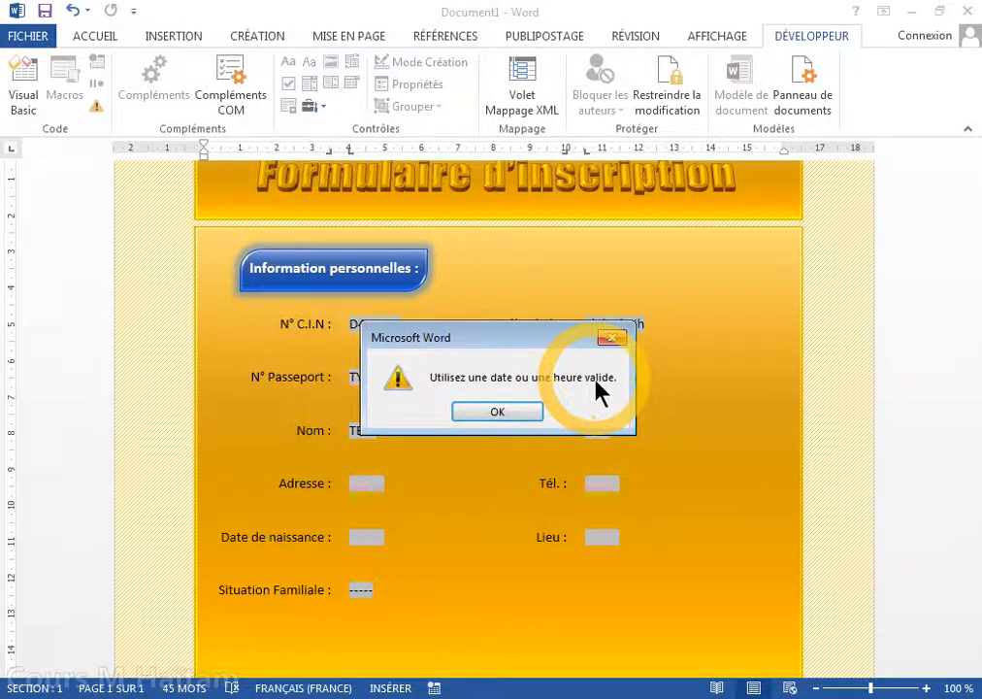
# Step: Dismiss the invalid-date warning and enter 22/6/2009 in the first Délivrée le field
pyautogui.click(520, 414)
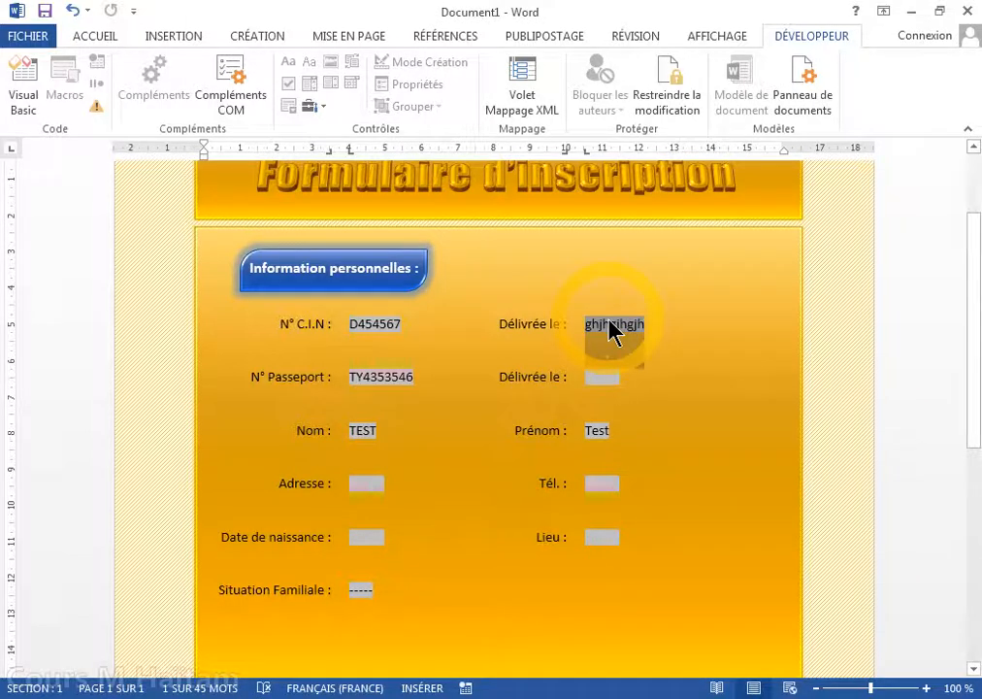
pyautogui.write('é')
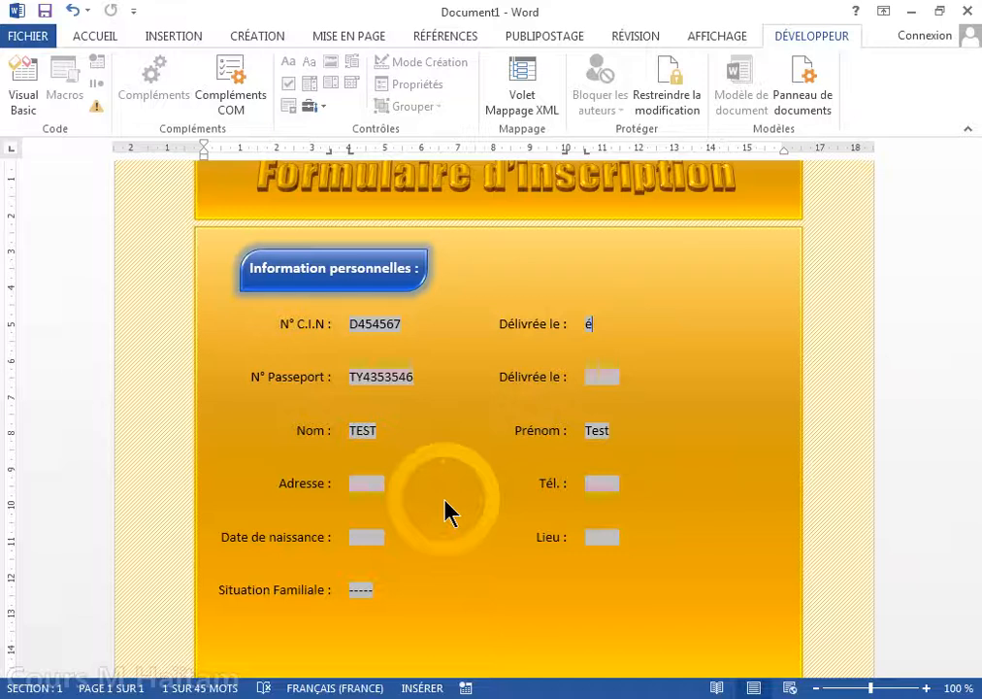
pyautogui.press('BackSpace')
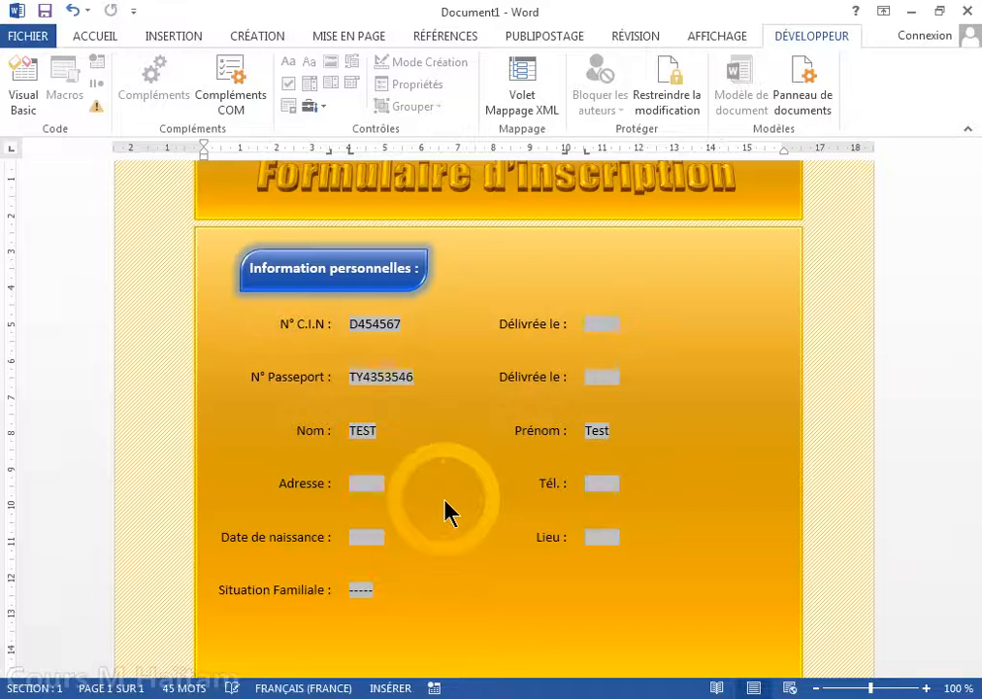
pyautogui.write('22/')
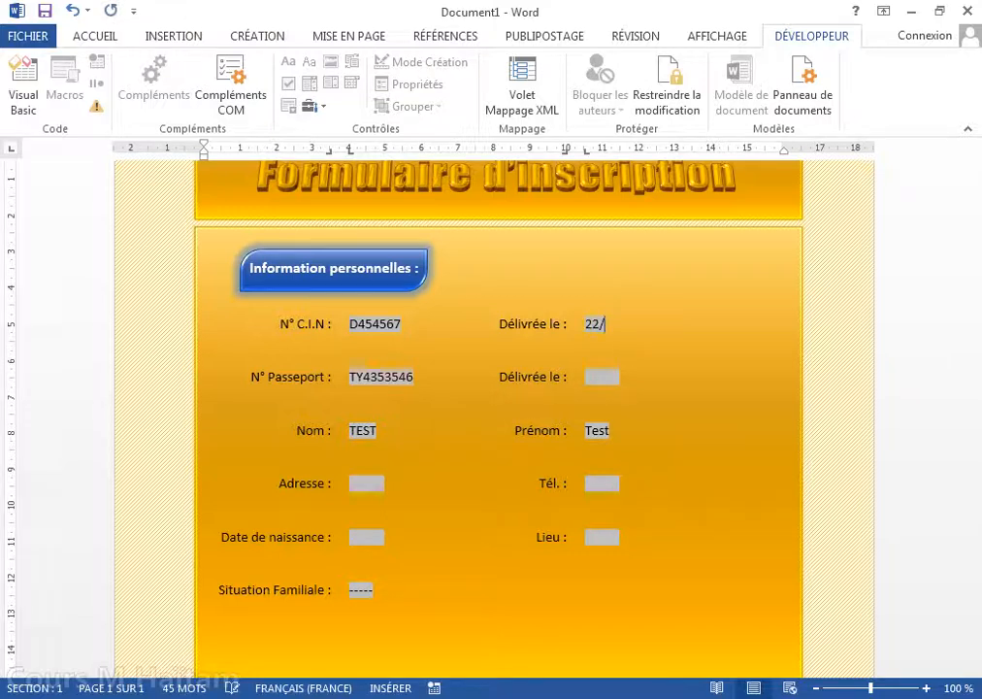
pyautogui.write('6/2009')
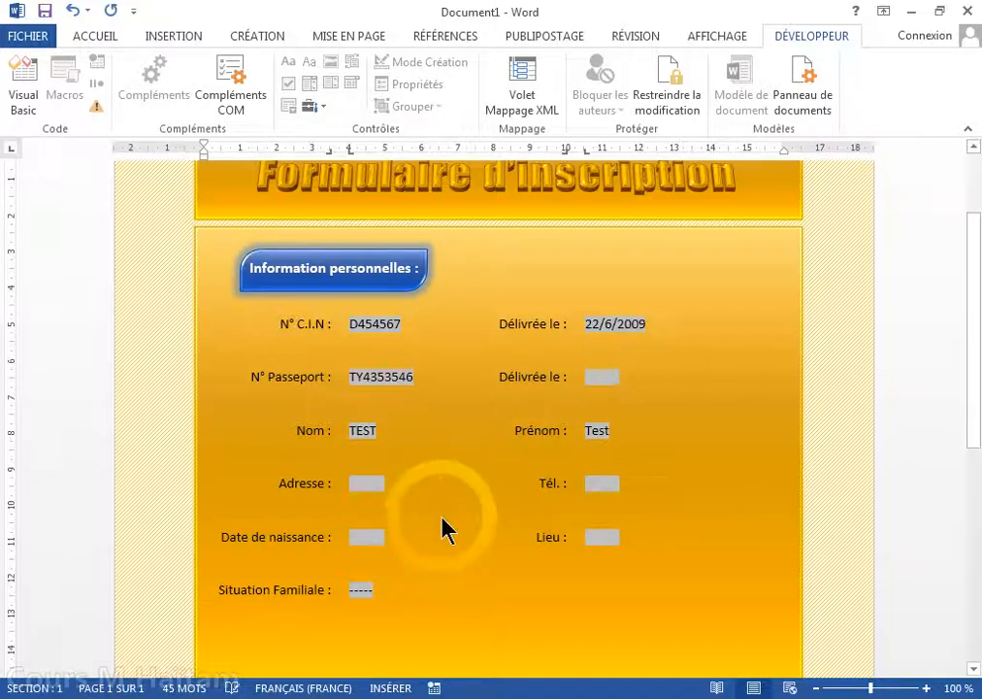
pyautogui.click(599, 388)
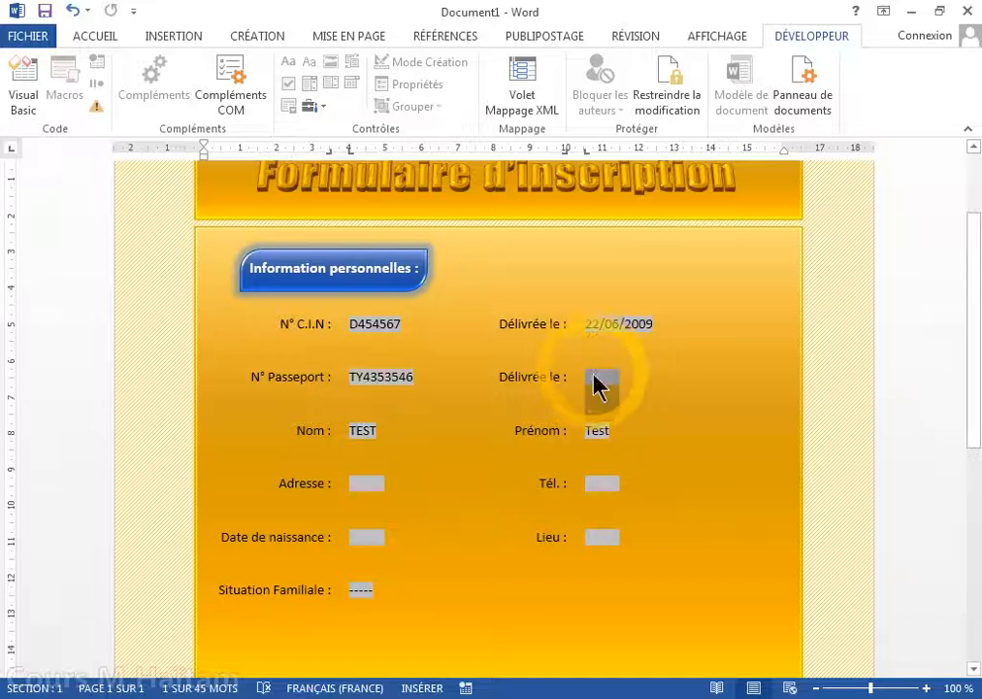
# Step: Set the Situation Familiale drop-down to Célibataire
pyautogui.click(367, 593)
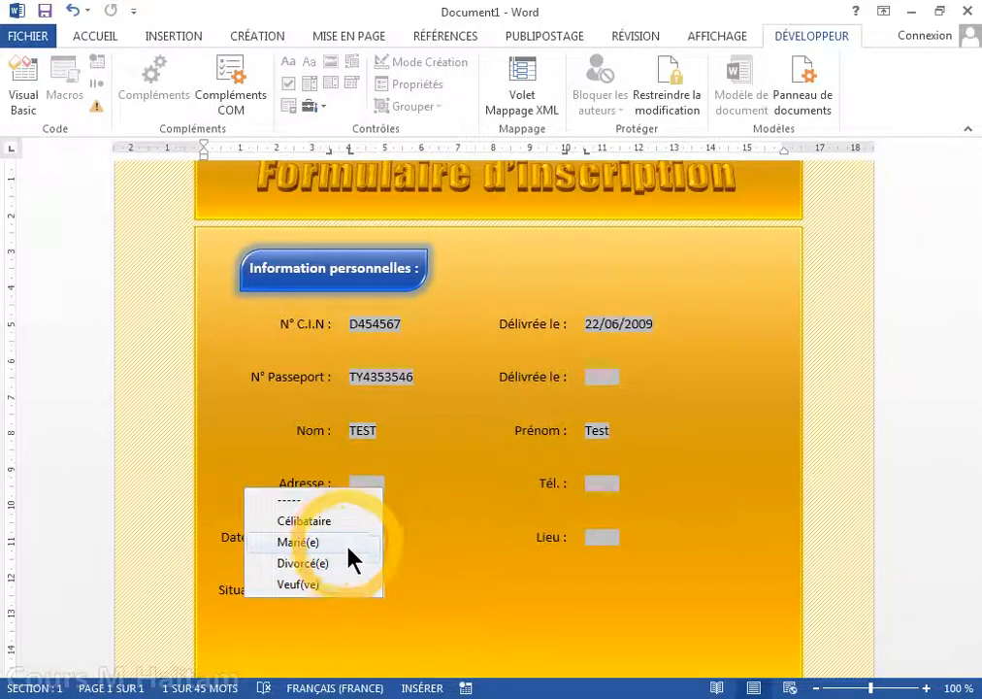
pyautogui.click(348, 522)
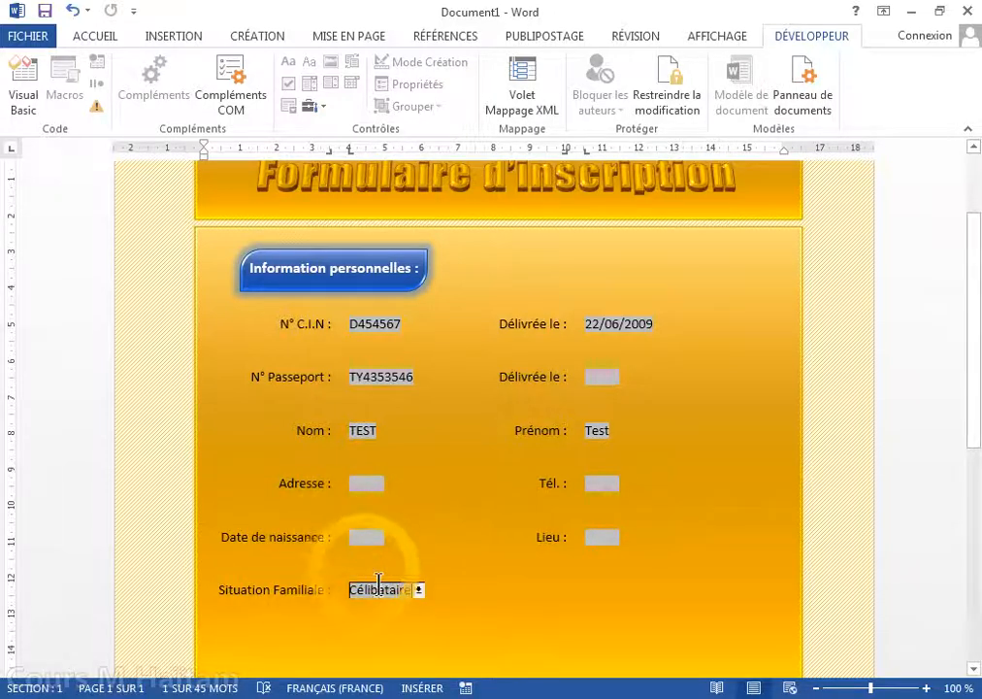
pyautogui.click(382, 550)
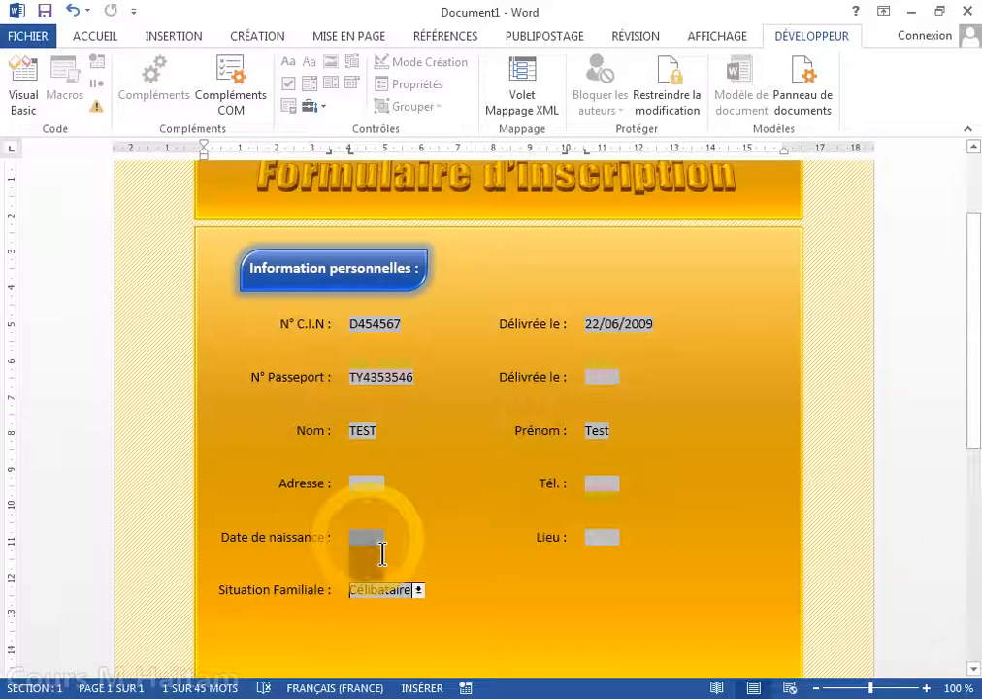
pyautogui.click(378, 497)
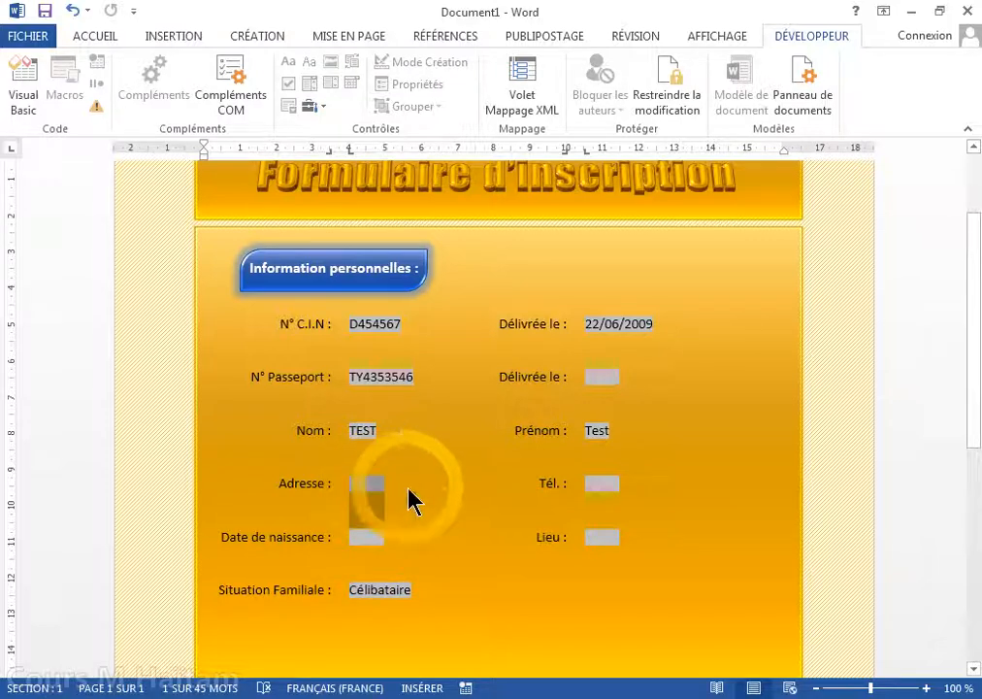
# Step: Enter a phone number in the Tél. field
pyautogui.click(599, 495)
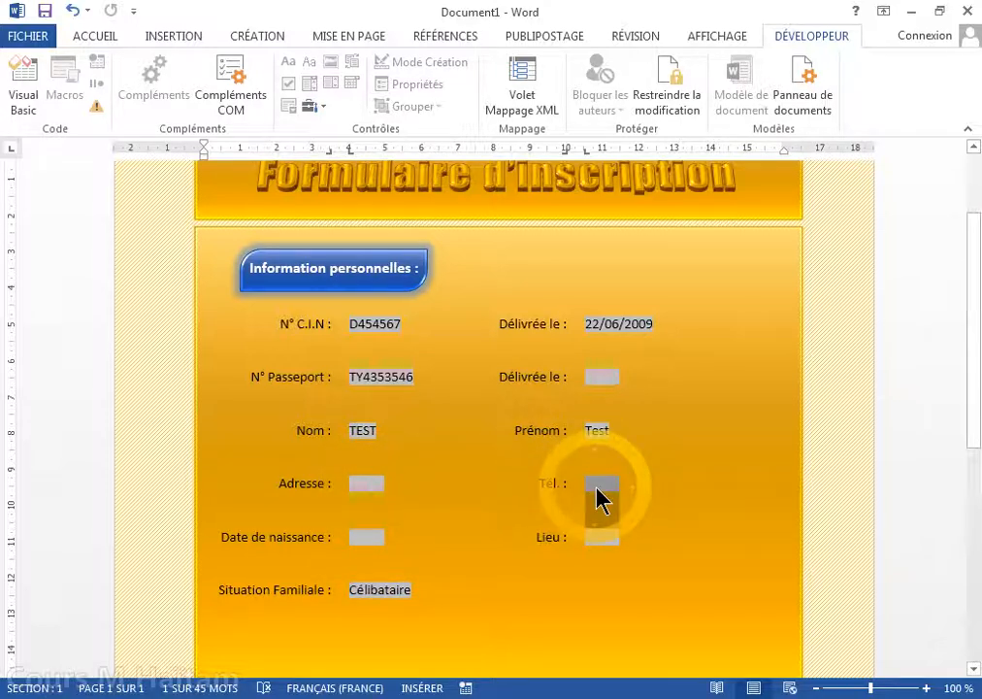
pyautogui.write('654890098')
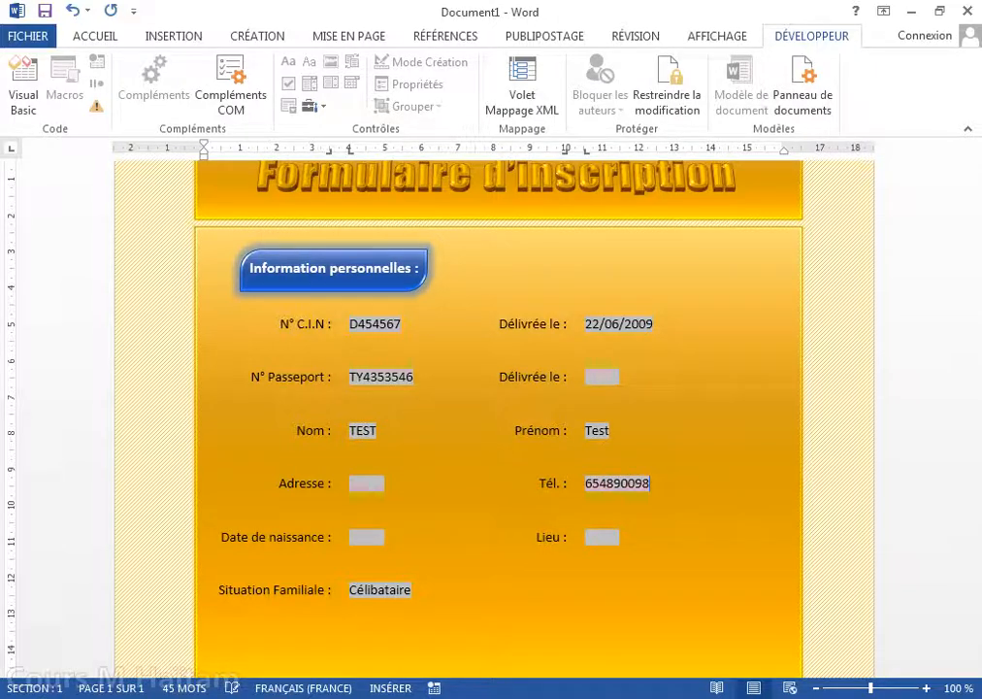
pyautogui.click(600, 544)
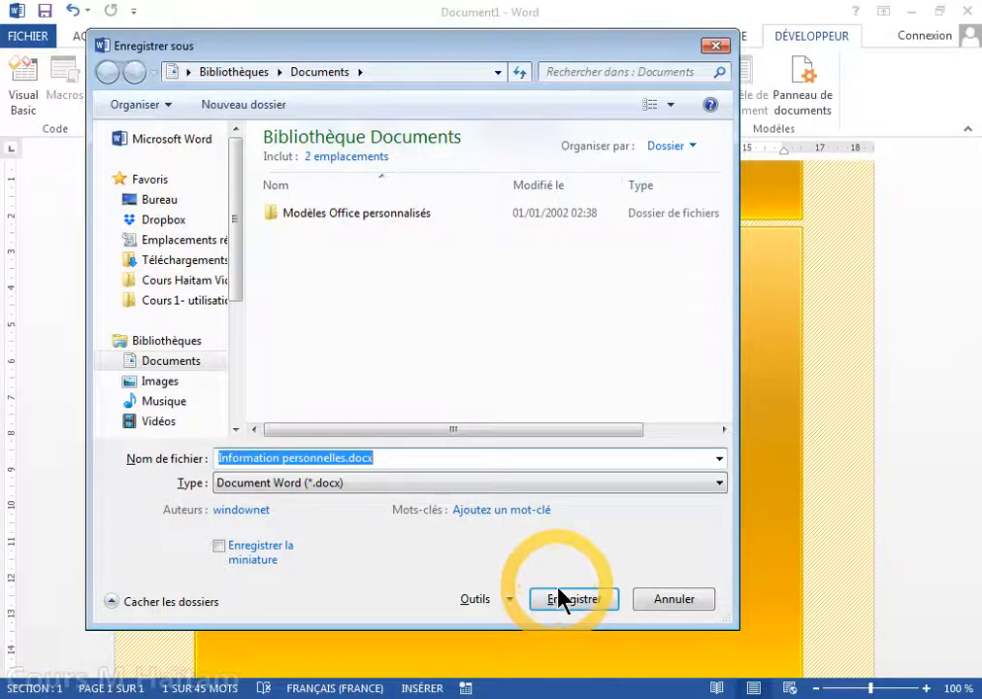
# Step: Show the folders of Disque local (D:) in the save dialog's navigation pane
pyautogui.moveTo(236, 291); pyautogui.dragTo(213, 323)
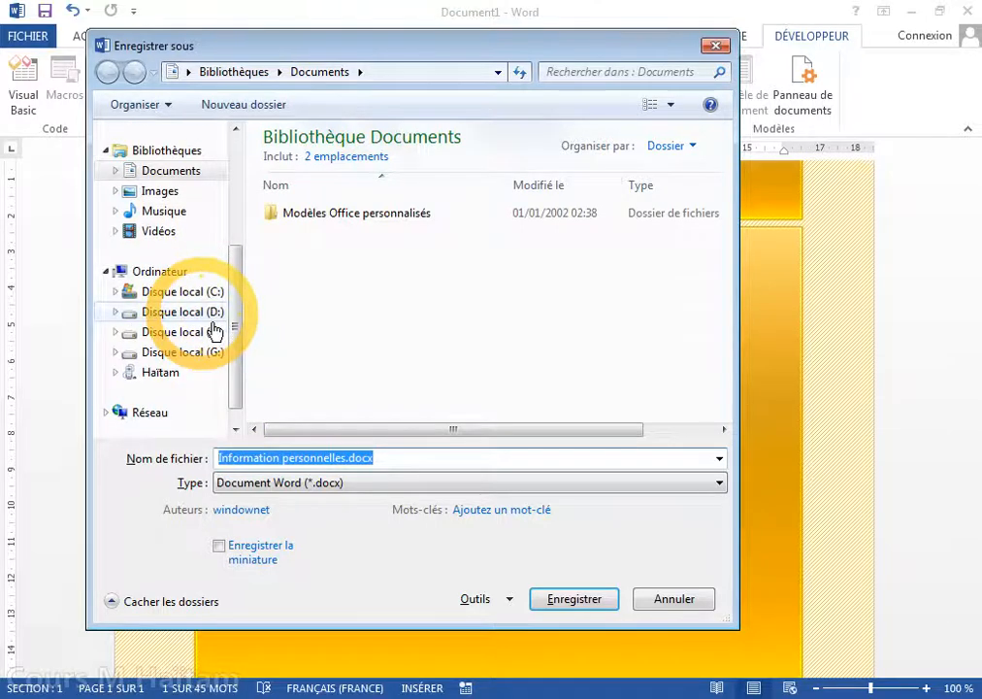
pyautogui.click(213, 321)
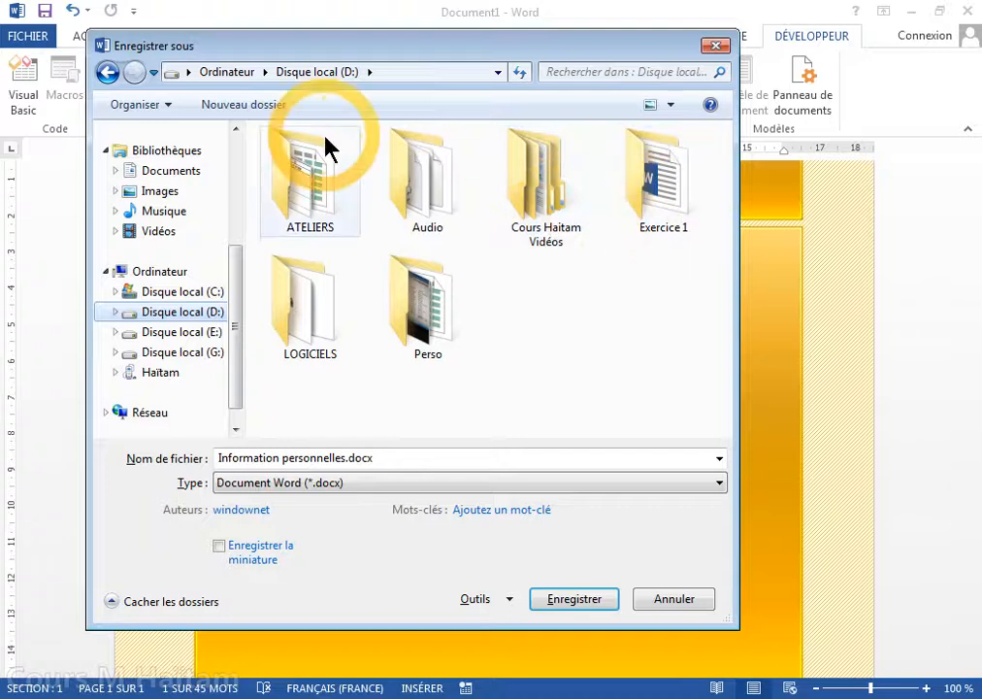
# Step: Create a new folder named Exercice 2 on drive D: and open it
pyautogui.click(270, 106)
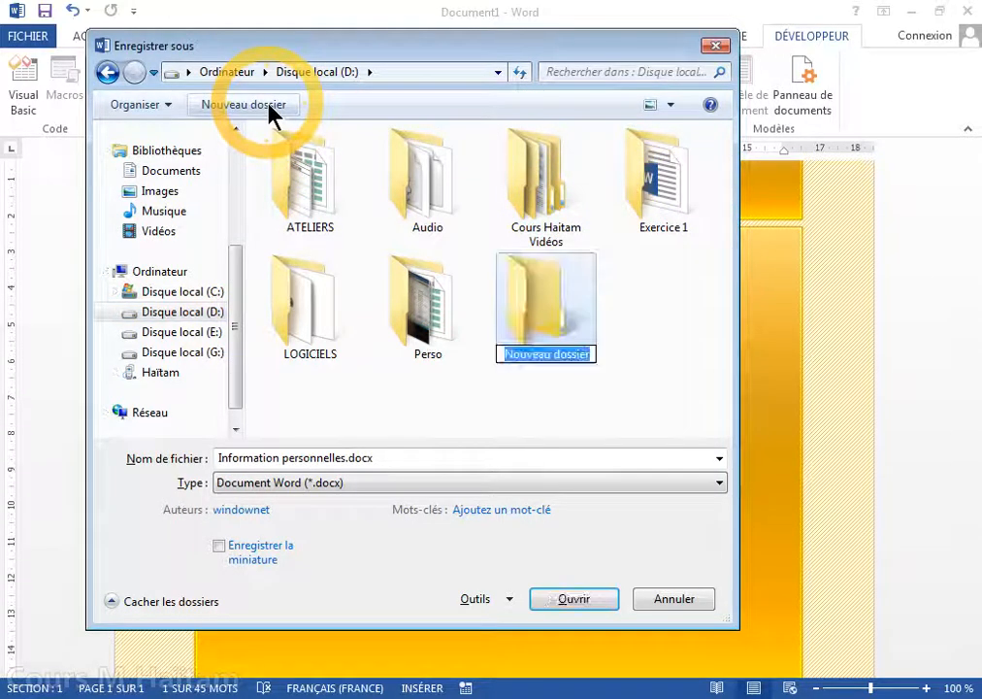
pyautogui.write('d')
pyautogui.press('BackSpace')
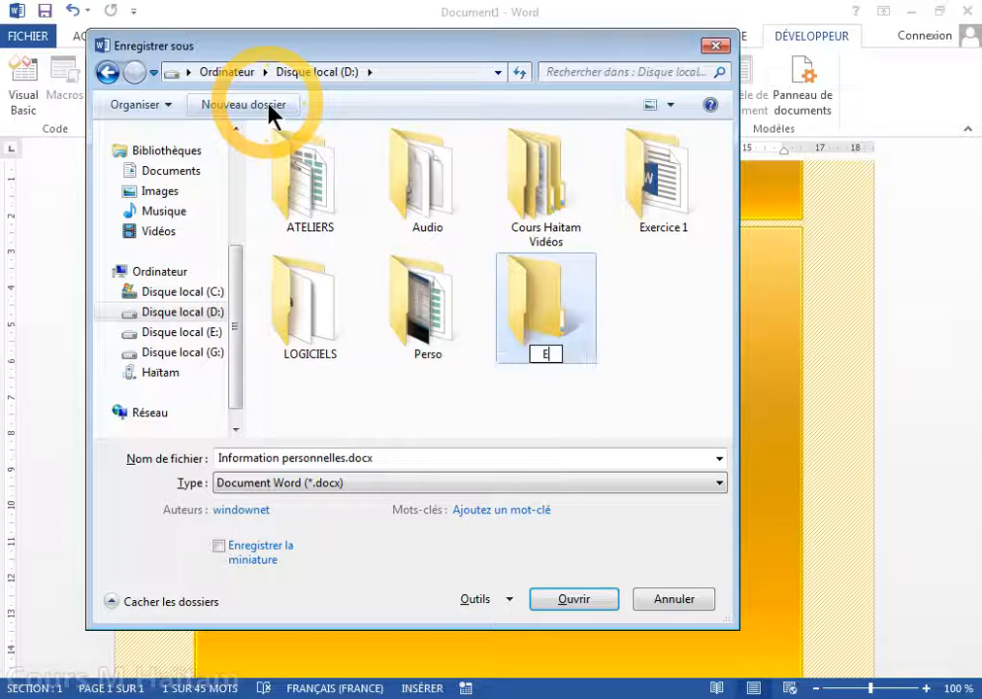
pyautogui.write('Exercice ')
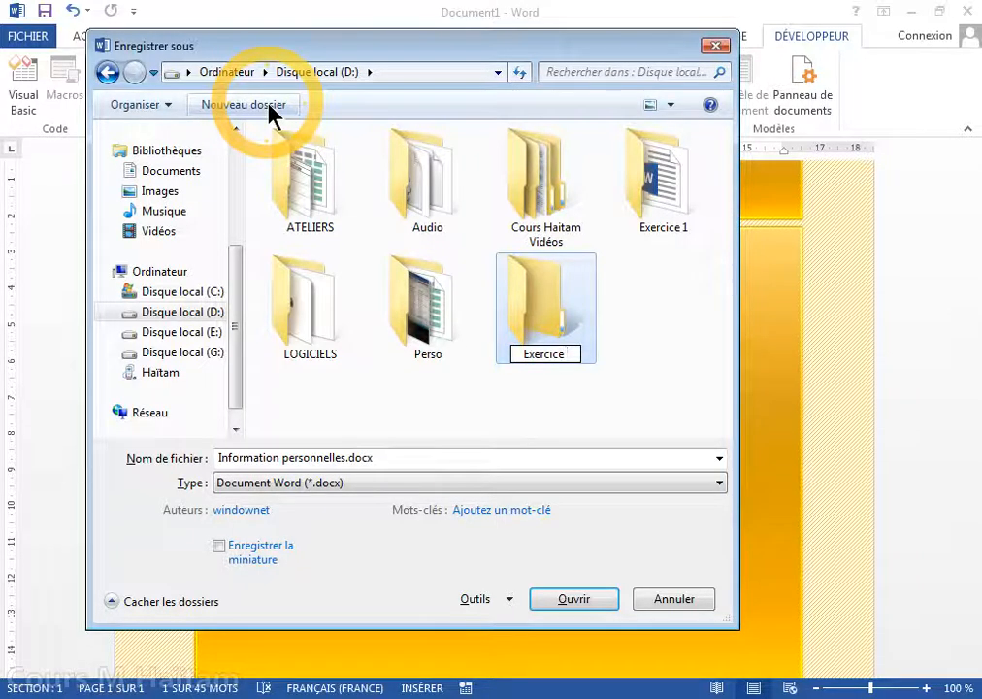
pyautogui.write('2')
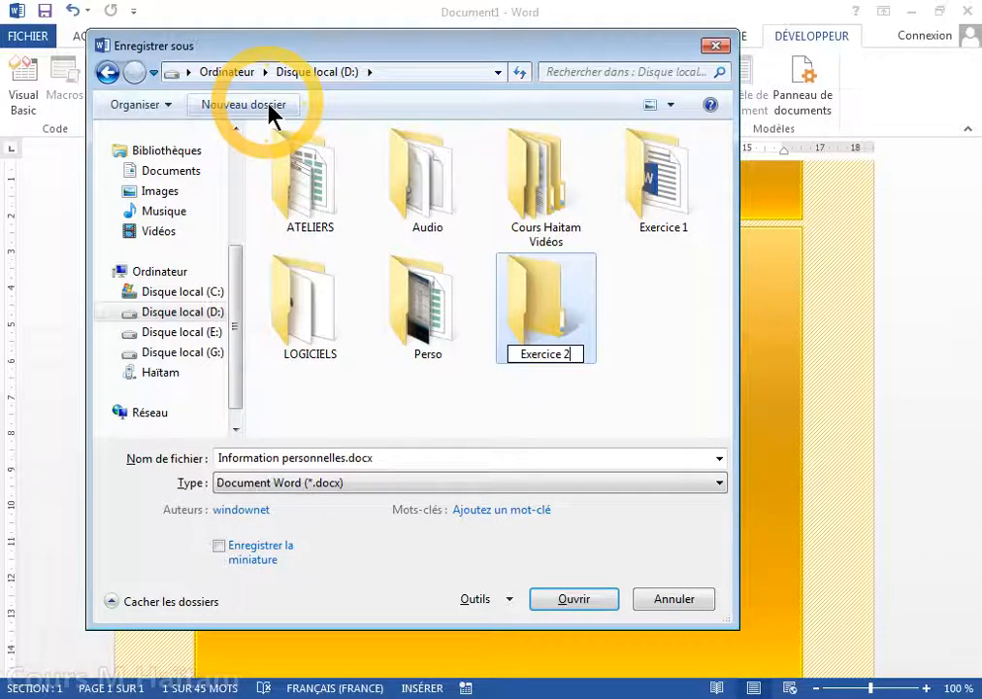
pyautogui.press('Return')
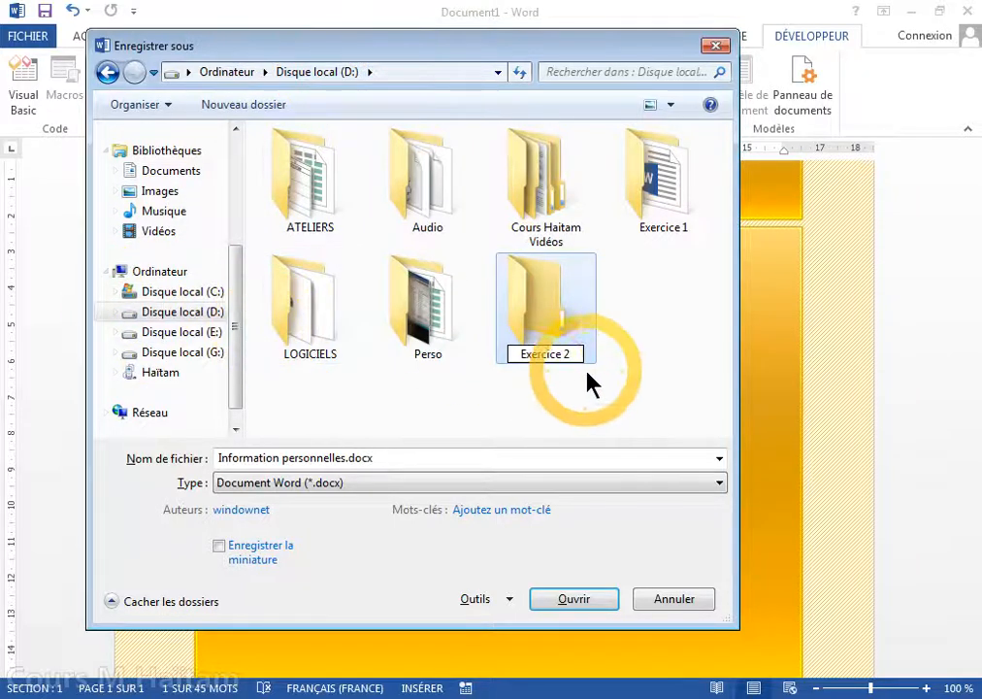
pyautogui.press('Return')
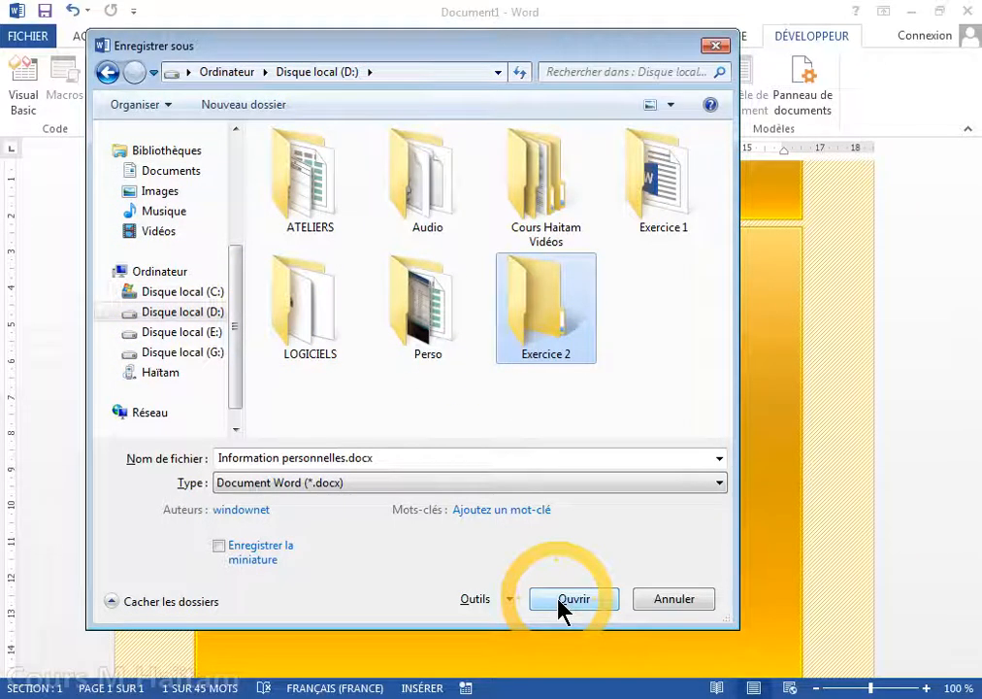
pyautogui.click(563, 602)
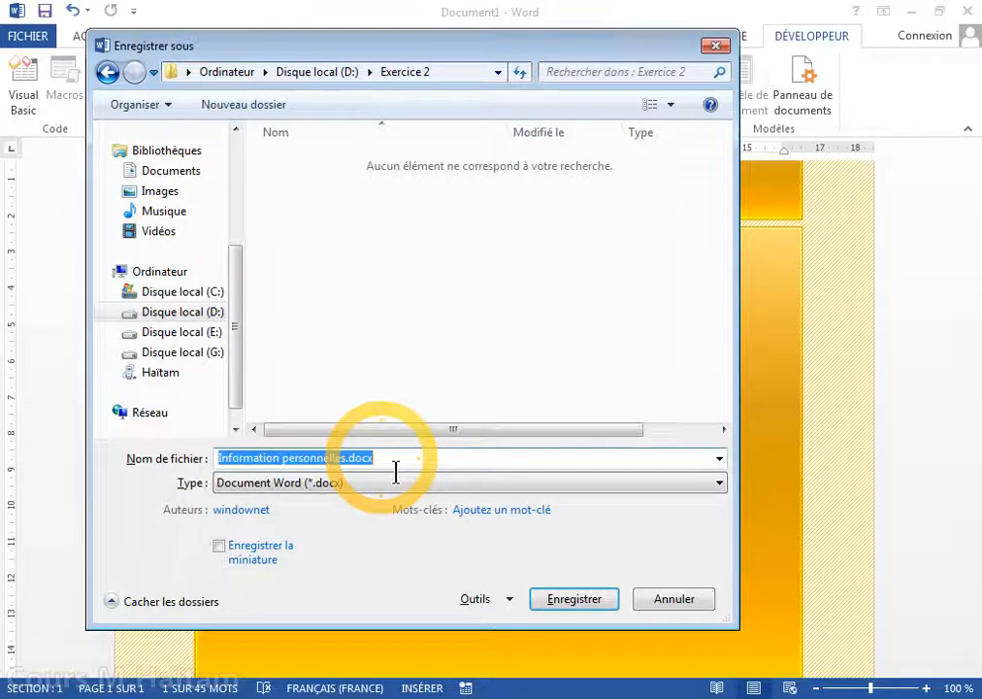
# Step: Save the document as 'formulaire.docx' in the Exercice 2 folder
pyautogui.press('BackSpace')
pyautogui.write('f')
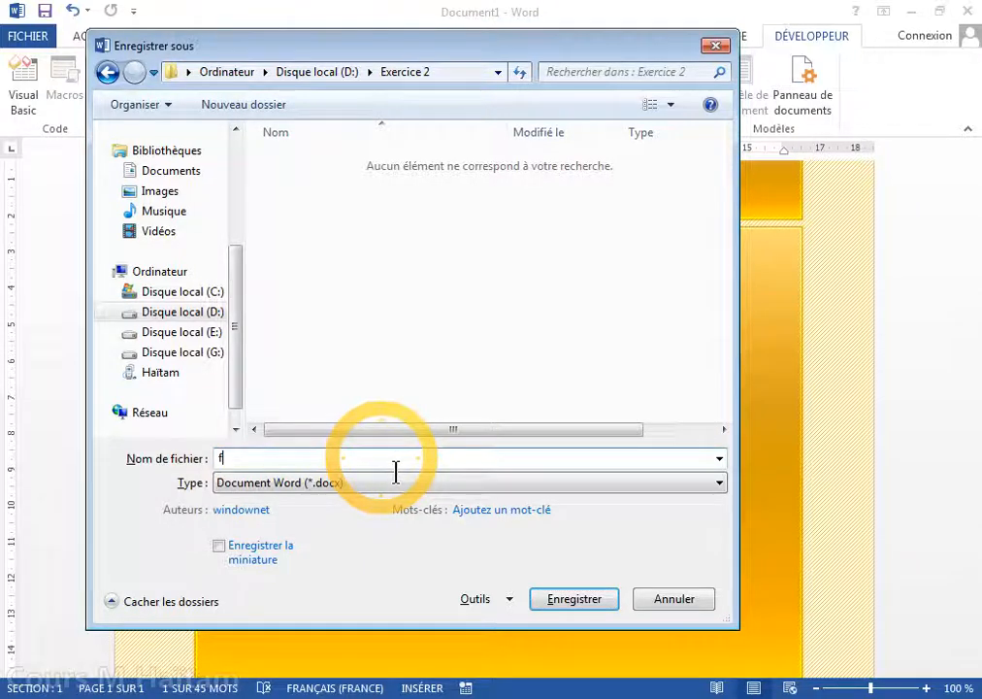
pyautogui.write('ormulaire')
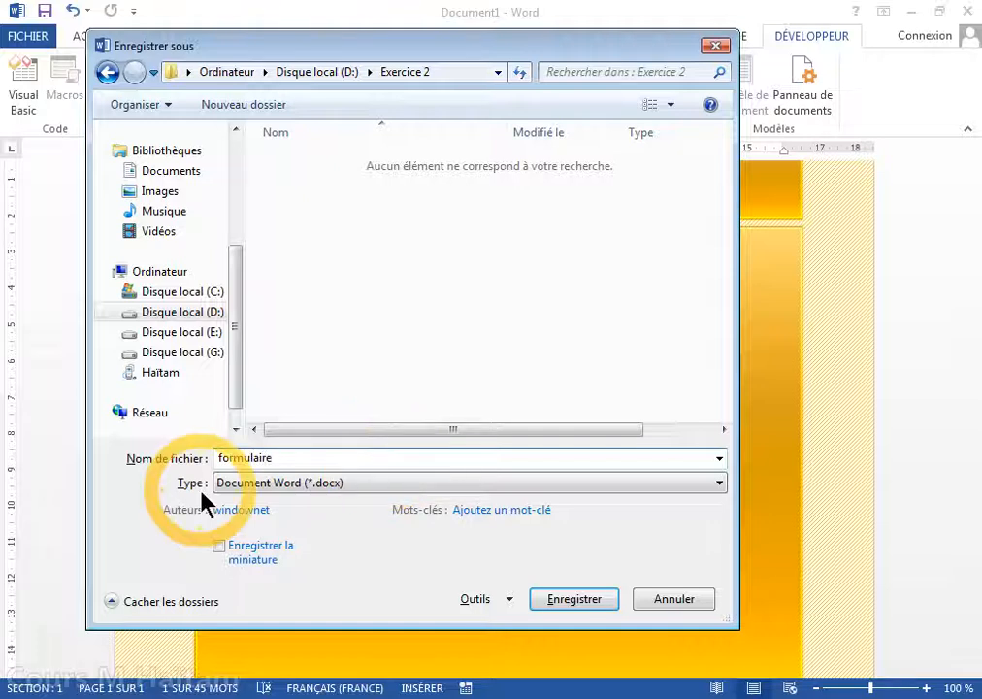
pyautogui.press('Tab')
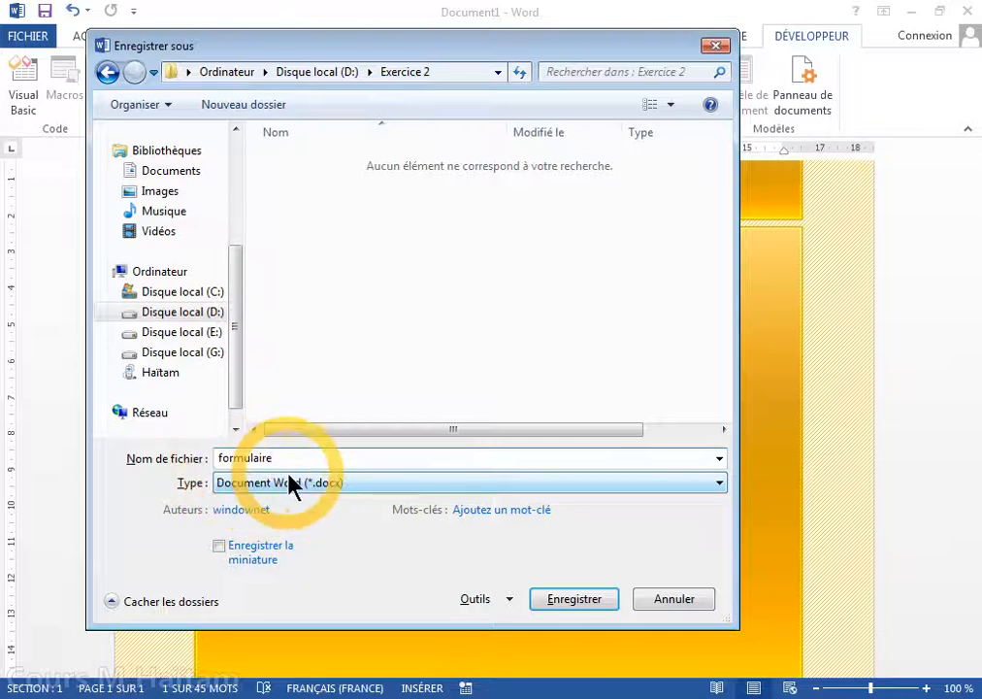
pyautogui.click(581, 608)
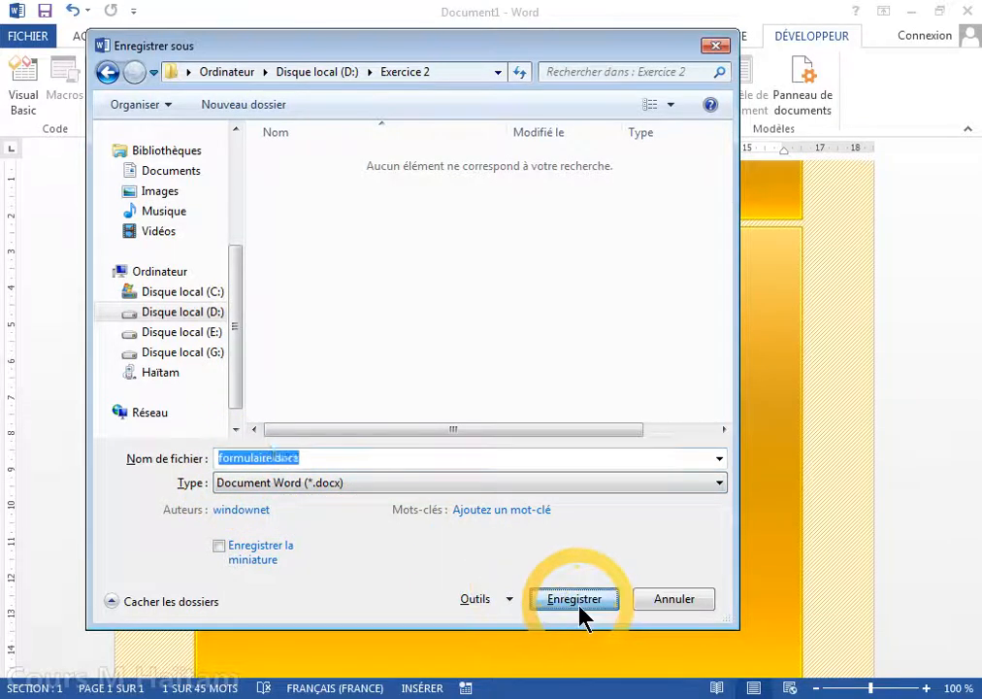